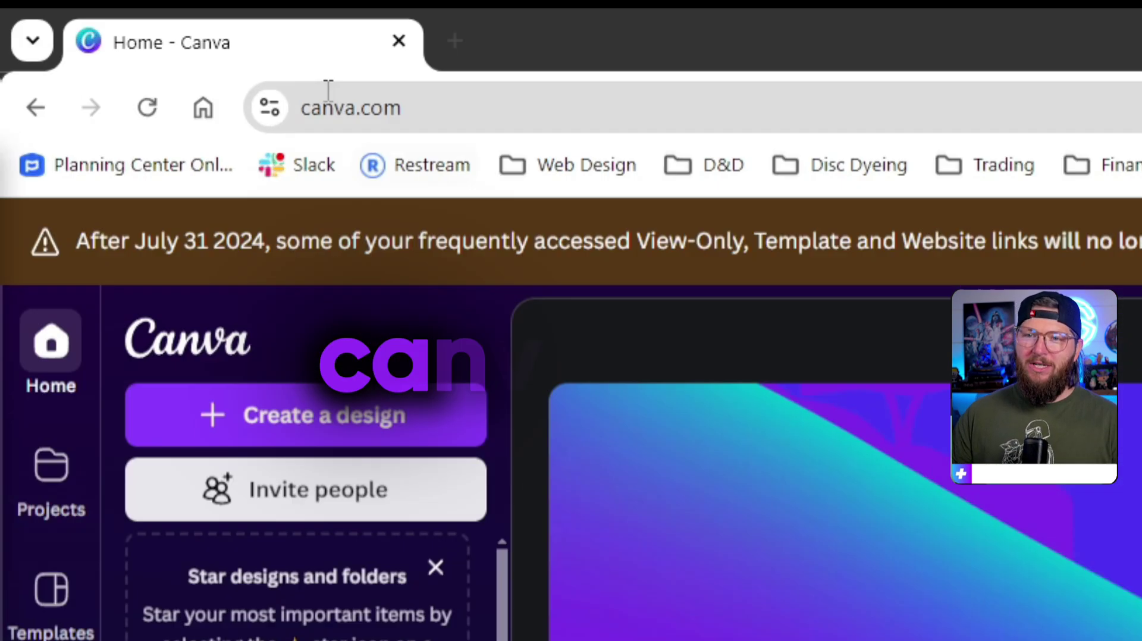
Create a blank custom-size design, 1920 px wide and 1080 px high.
click(142, 37)
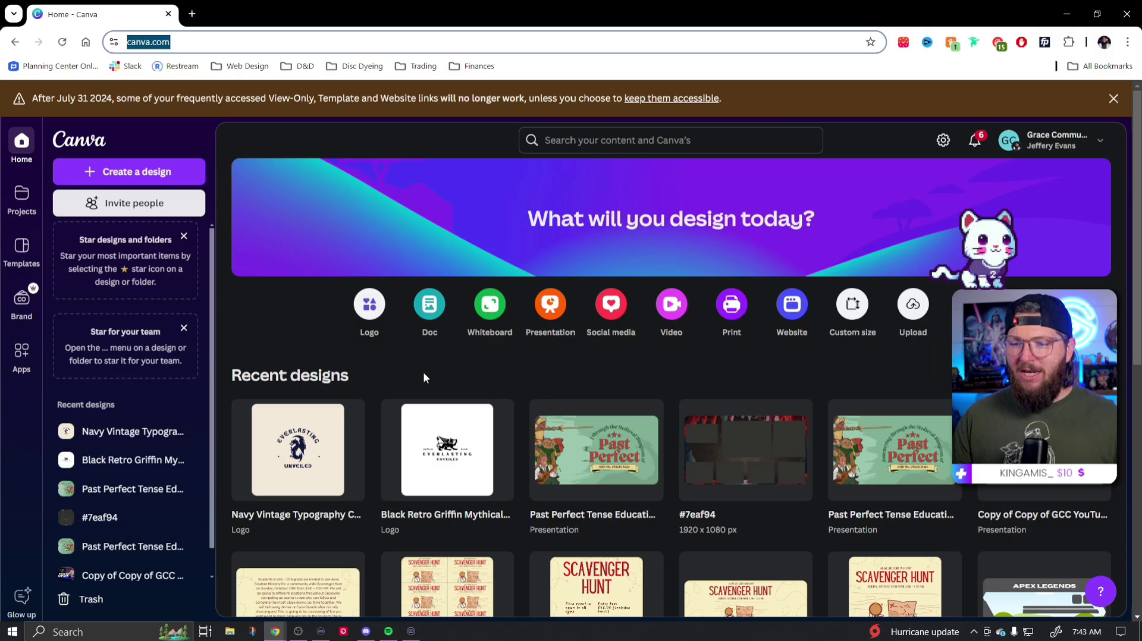
click(424, 373)
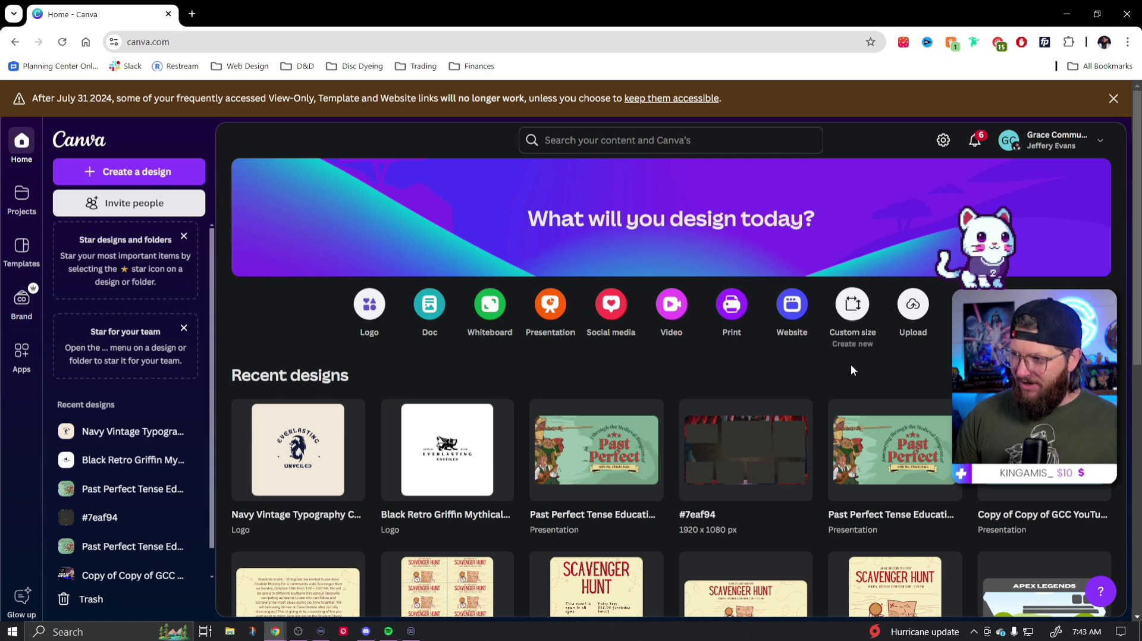
click(861, 306)
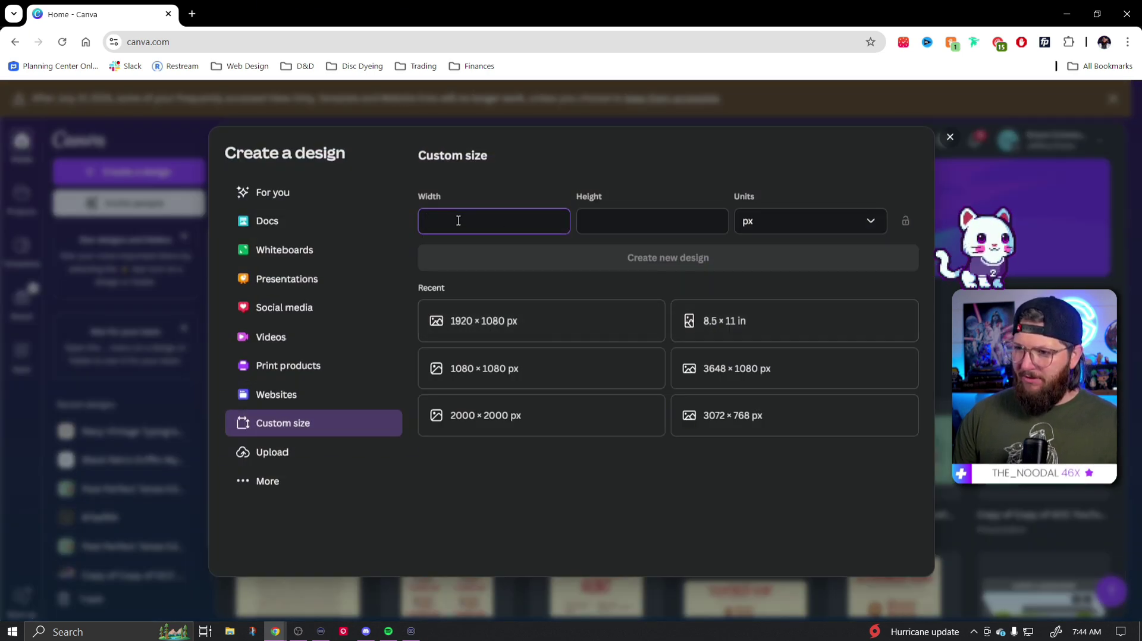
text(1920)
key(Tab)
text(1080)
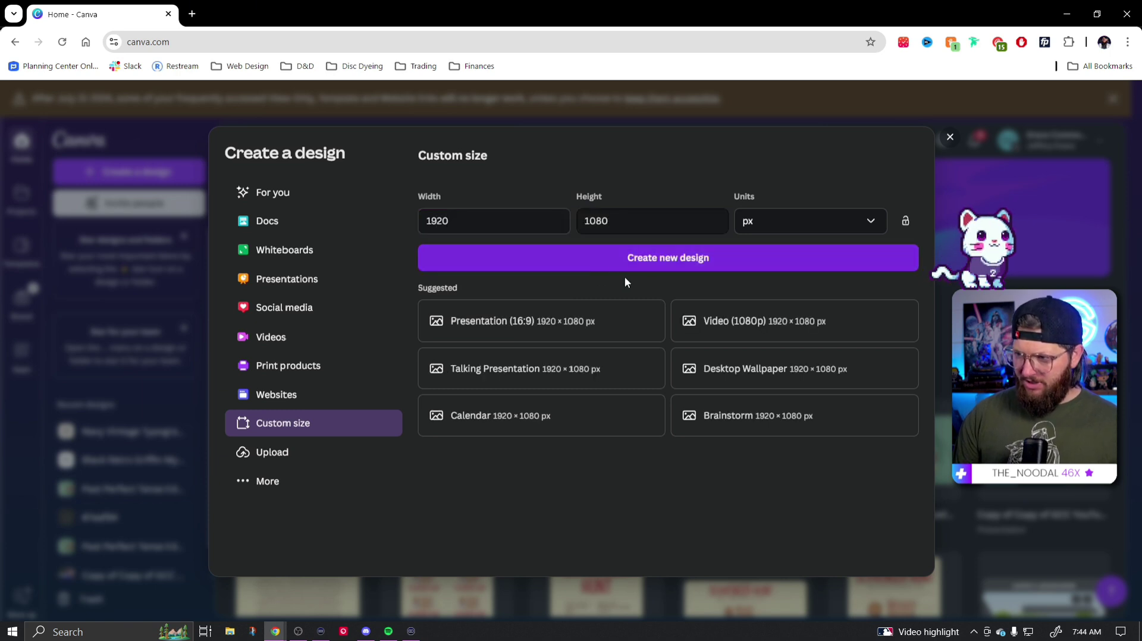
click(668, 266)
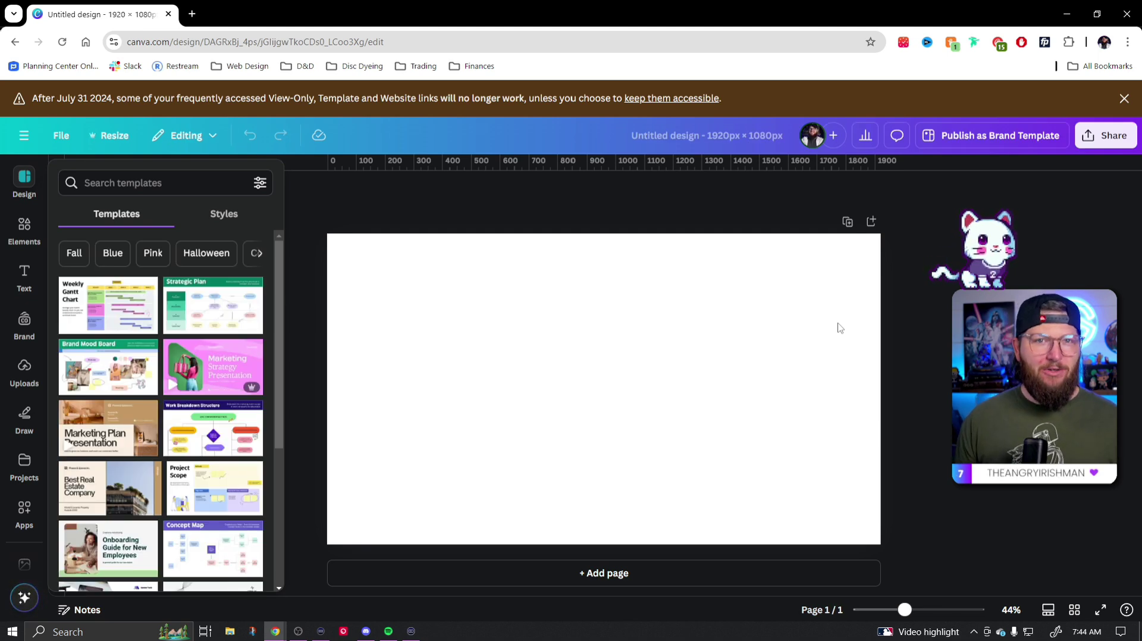
Open etsy.com in a new browser tab and search it for "D&D overlay".
click(193, 13)
text(etsy.com)
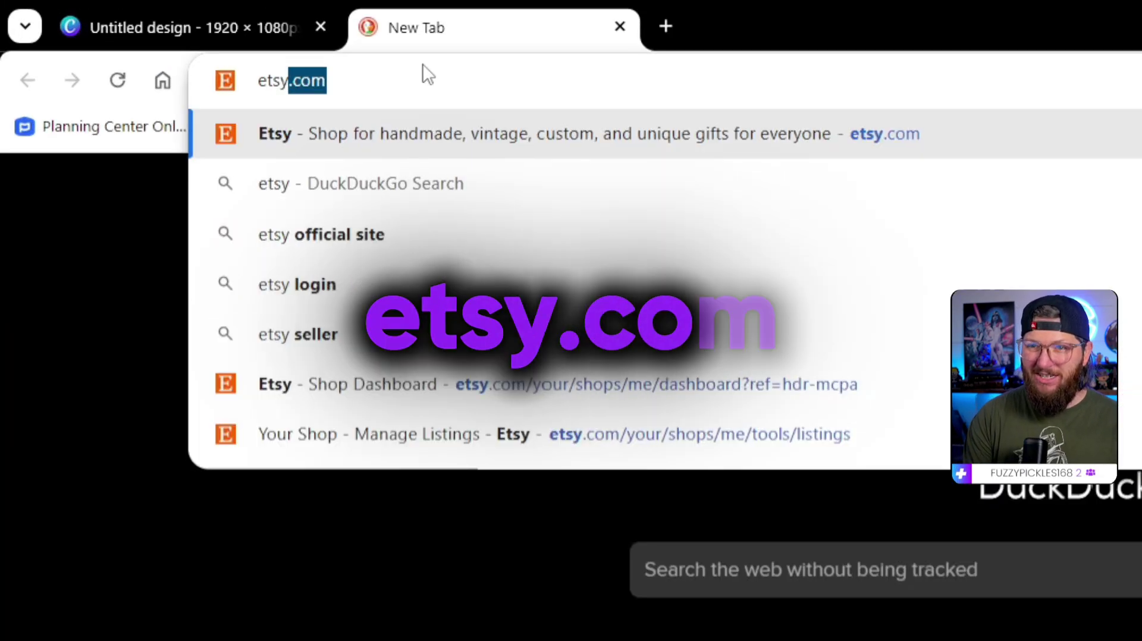
key(Return)
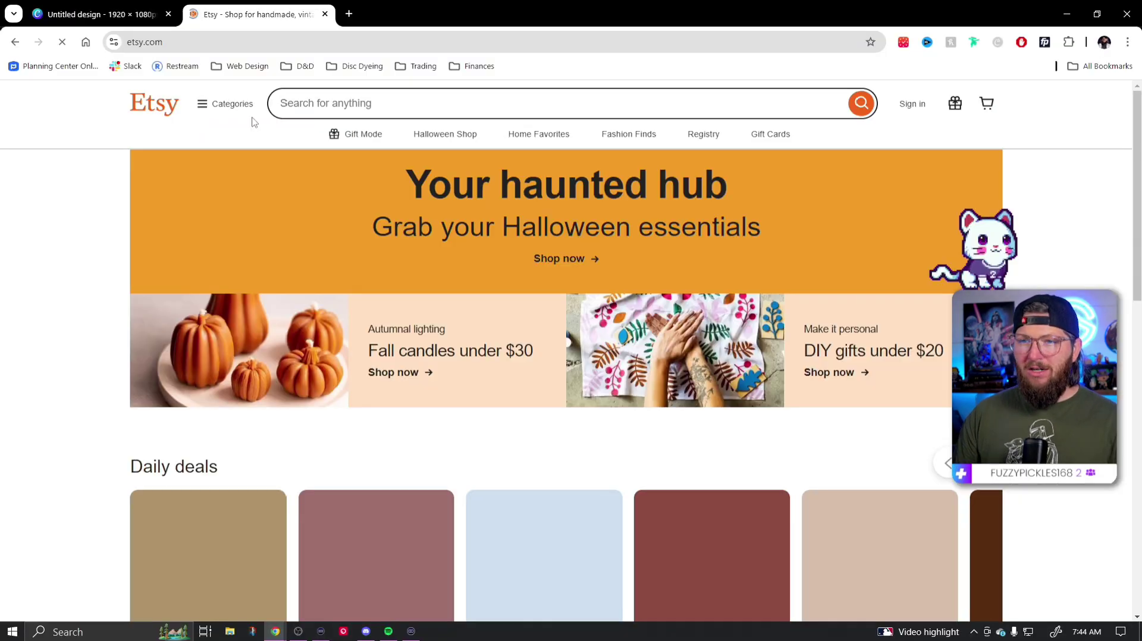
click(338, 112)
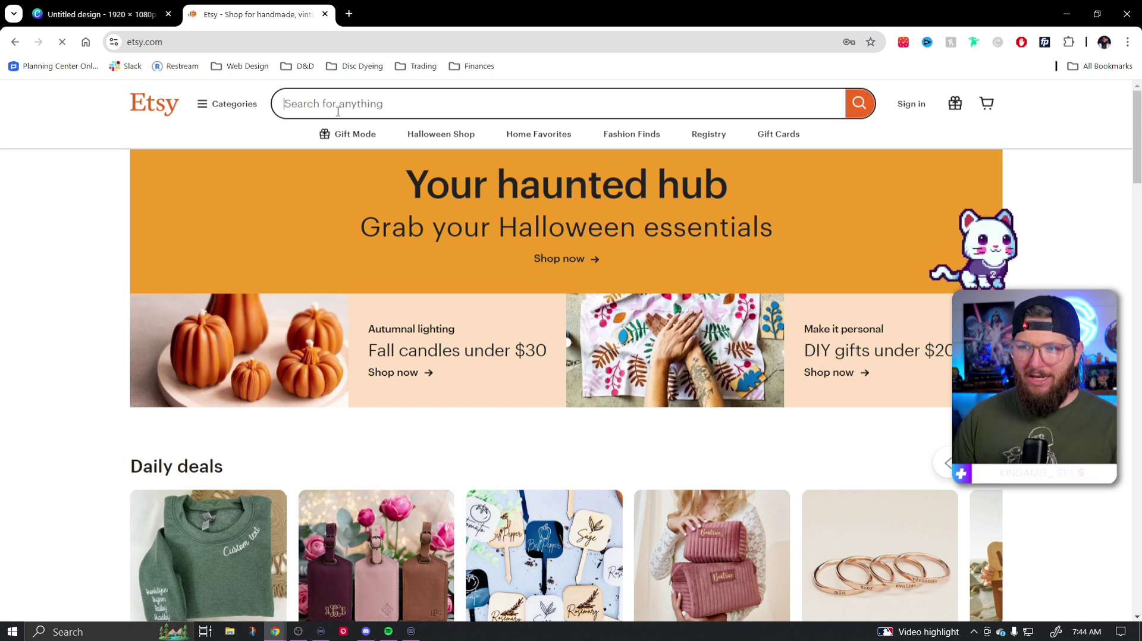
text(D&D)
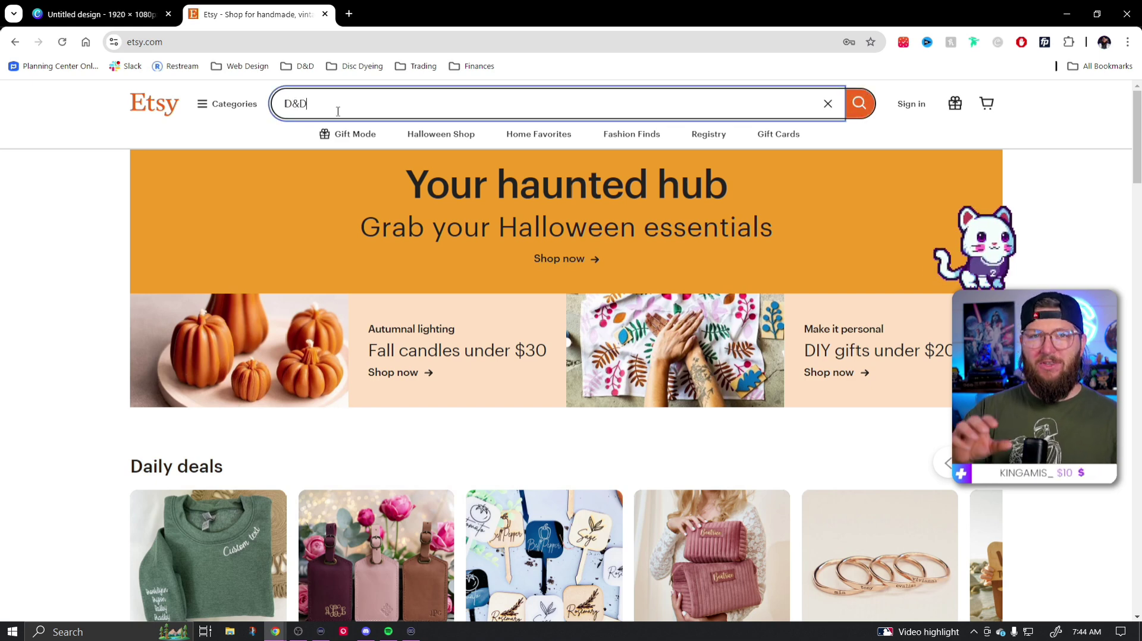
text( o)
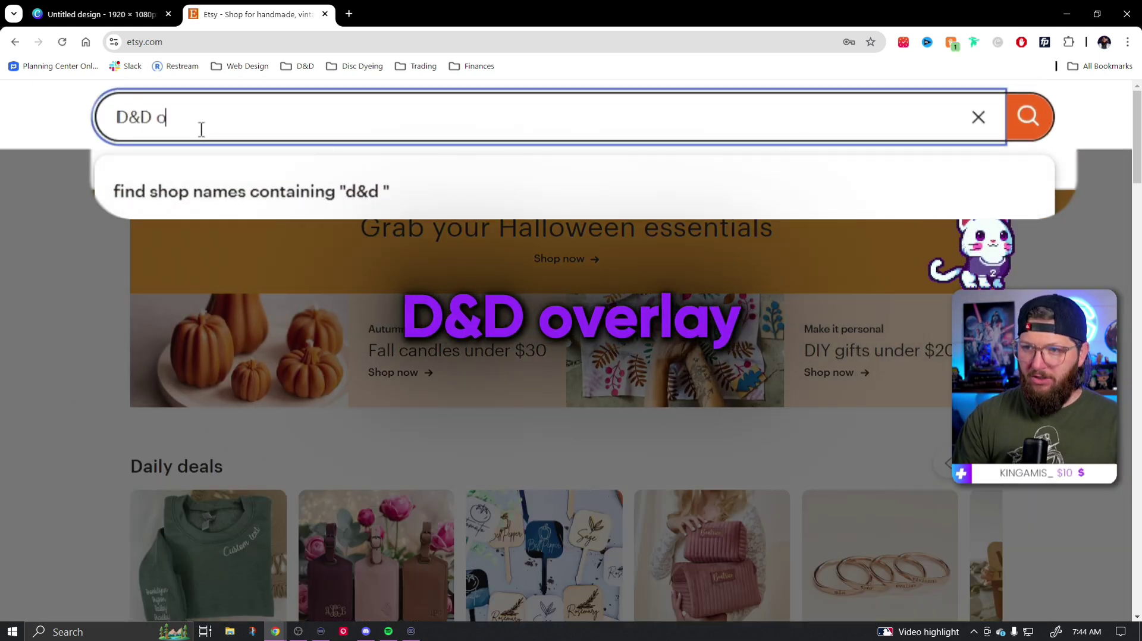
text(verlay)
key(Return)
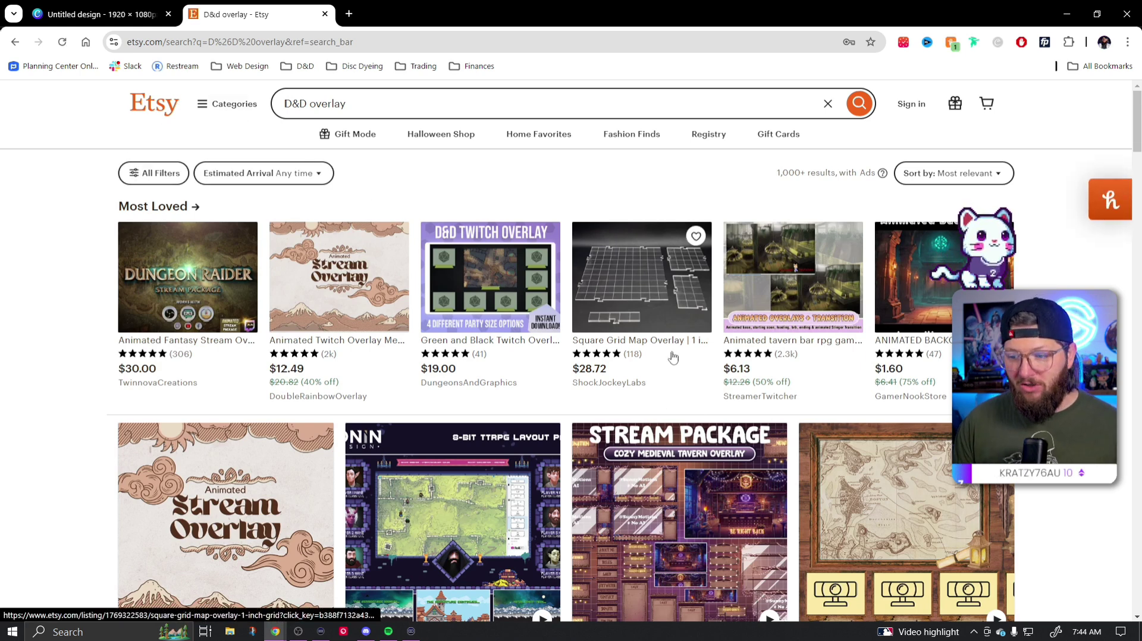
View the Twitch 8-bit TTRPG Overlay Pack listing and return to the search results.
scroll(570, 360, down, 2)
scroll(571, 360, down, 3)
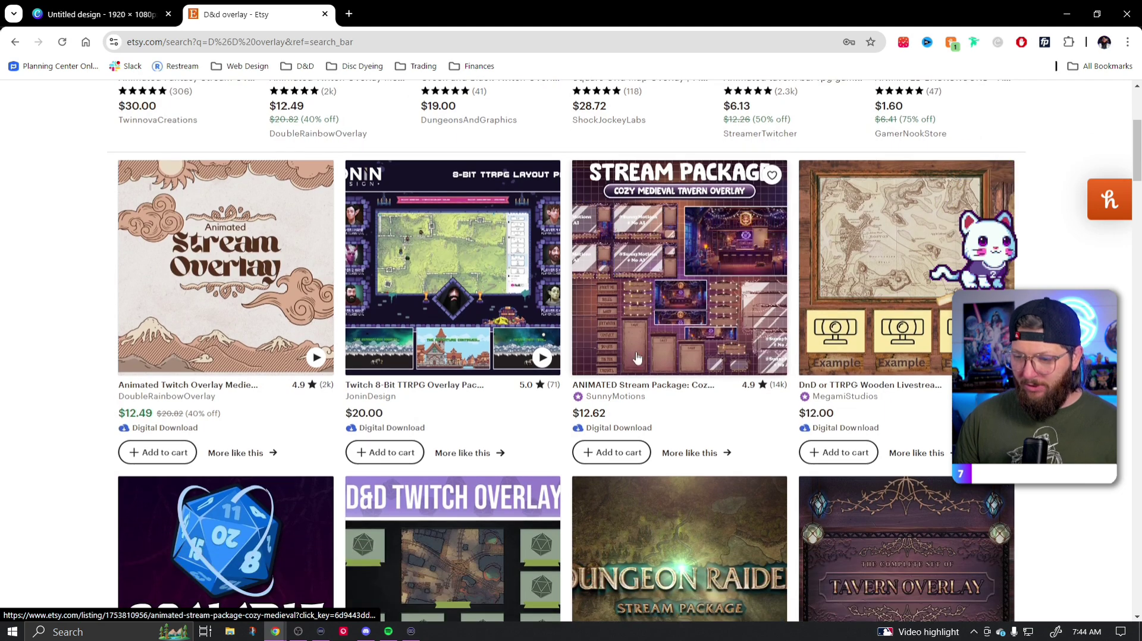
click(436, 303)
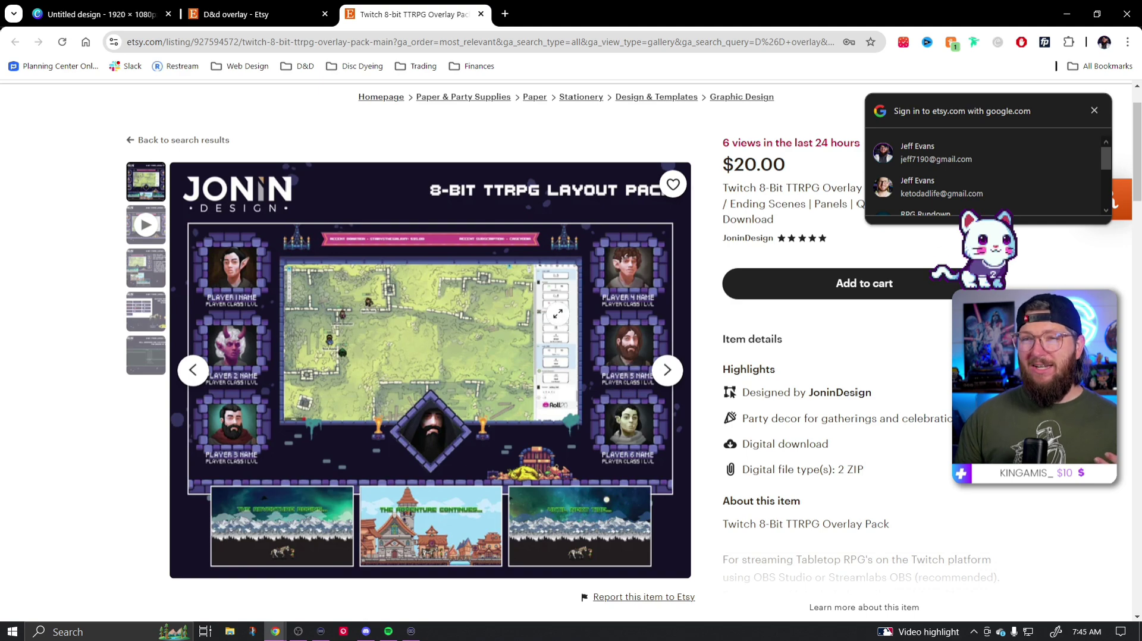
click(256, 14)
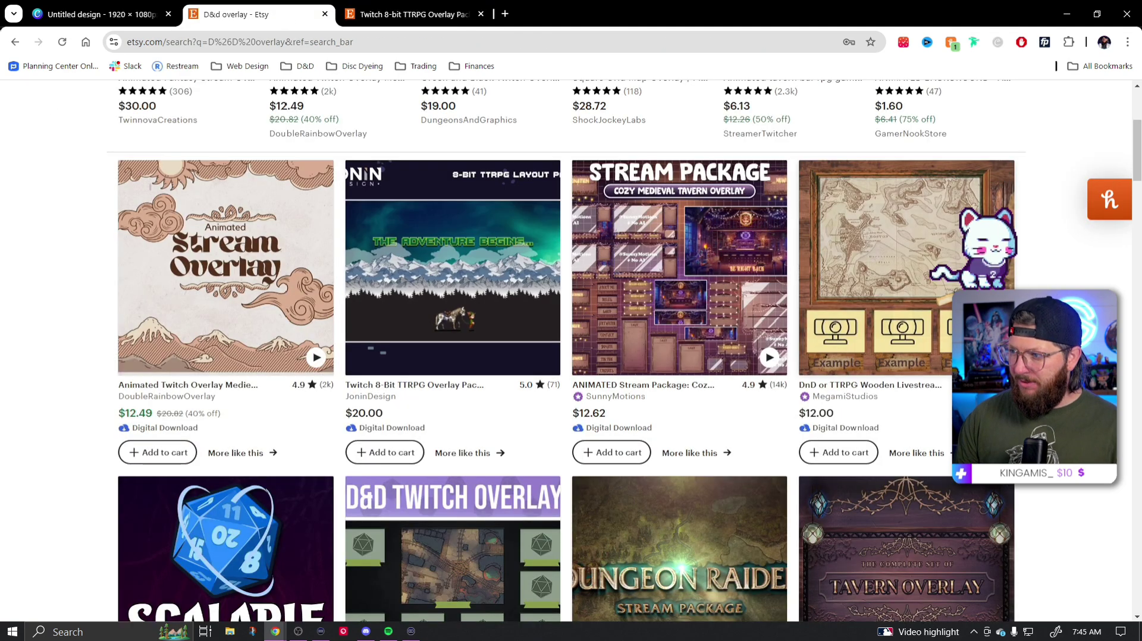
Open the DesignWithZack Dungeons and Dragons Twitch Overlay listing and dismiss the Google sign-in prompt.
scroll(452, 297, down, 4)
scroll(566, 351, down, 4)
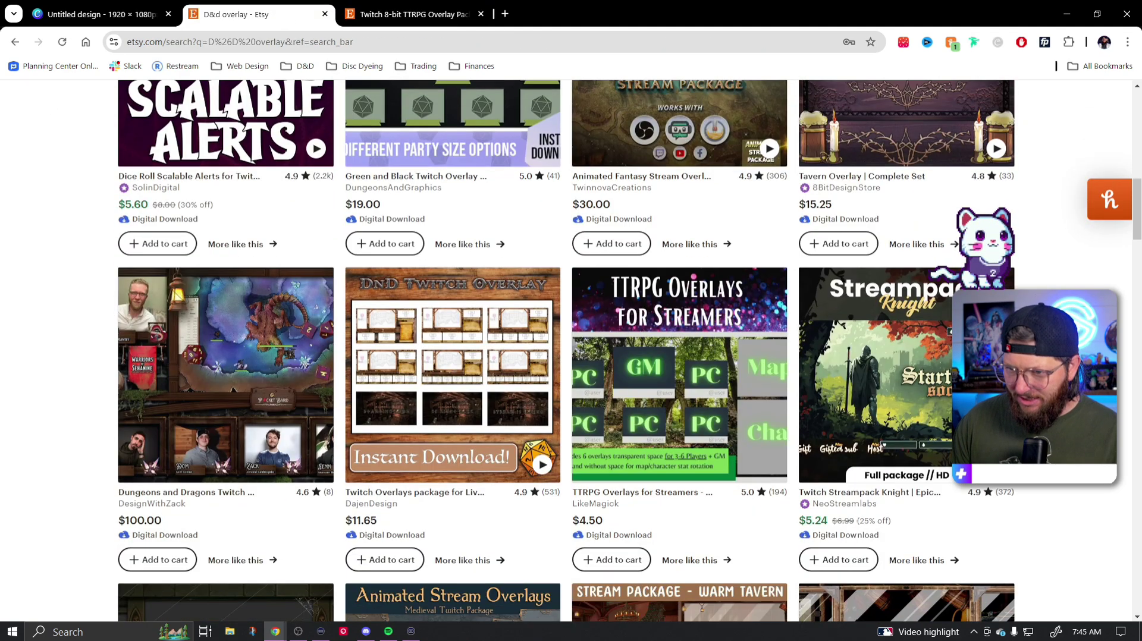
click(217, 369)
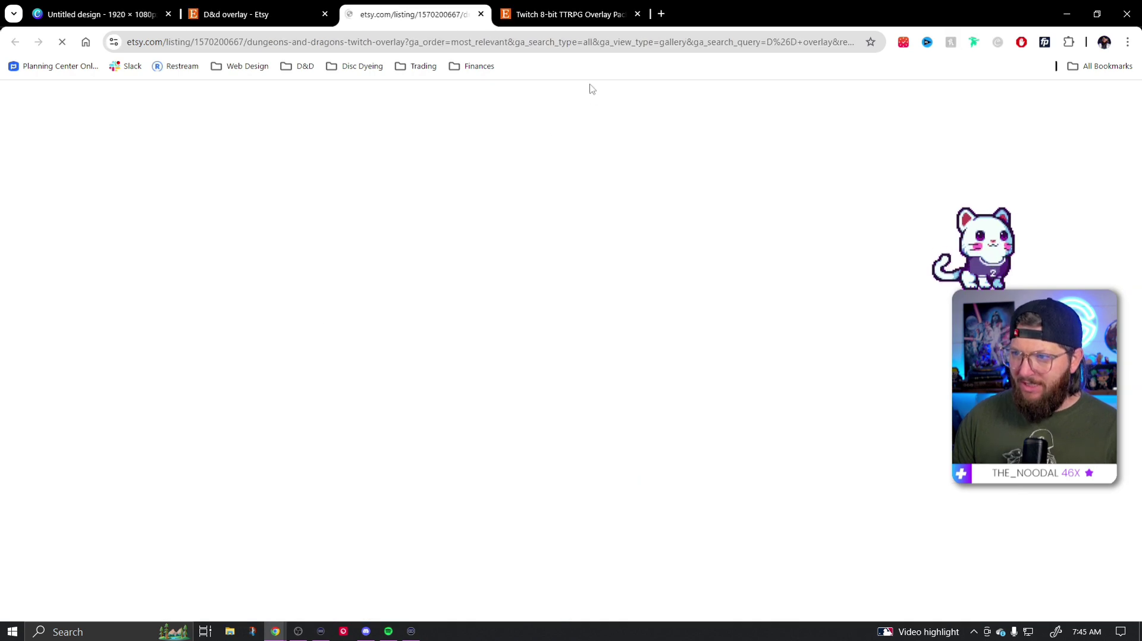
scroll(359, 229, down, 1)
click(359, 229)
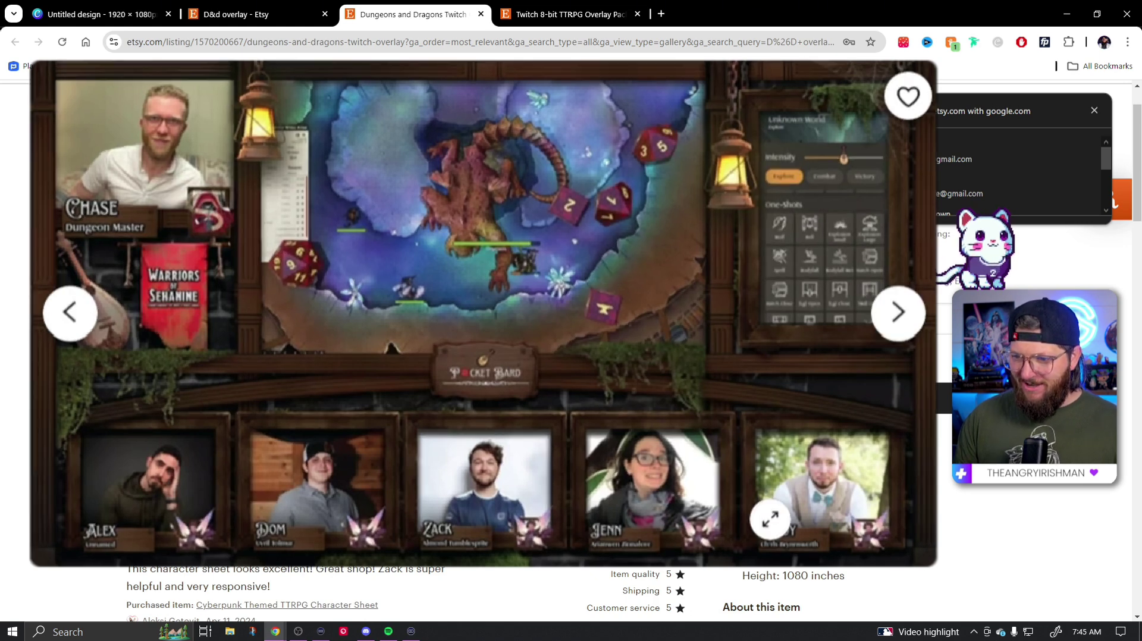
click(1094, 111)
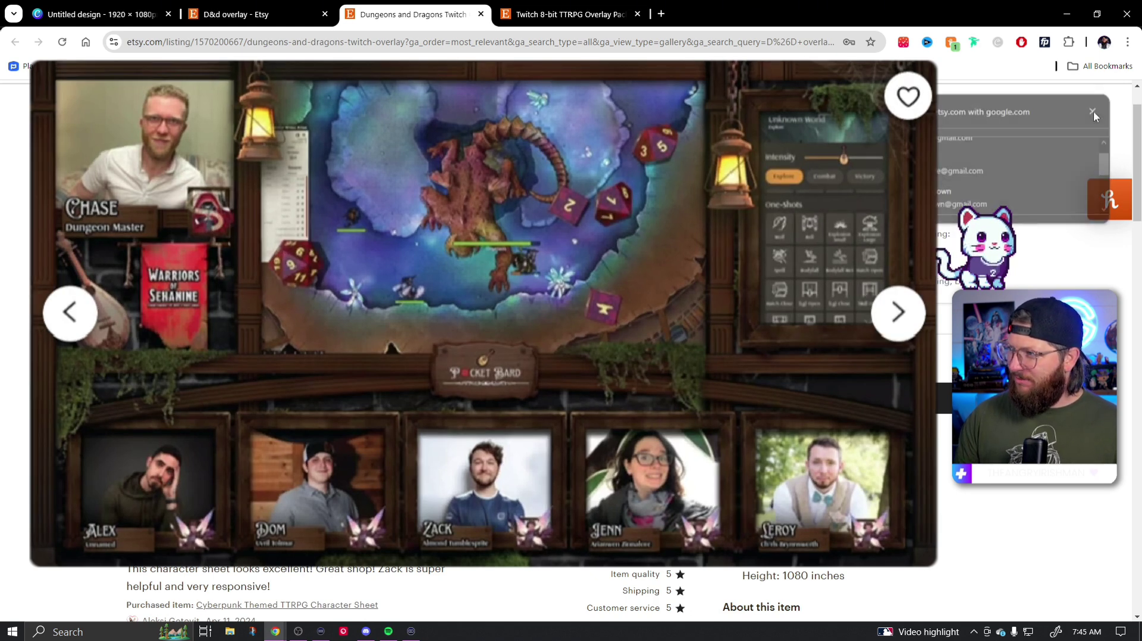
Copy the listing's main overlay preview image and check the listing's price.
right_click(513, 359)
click(593, 449)
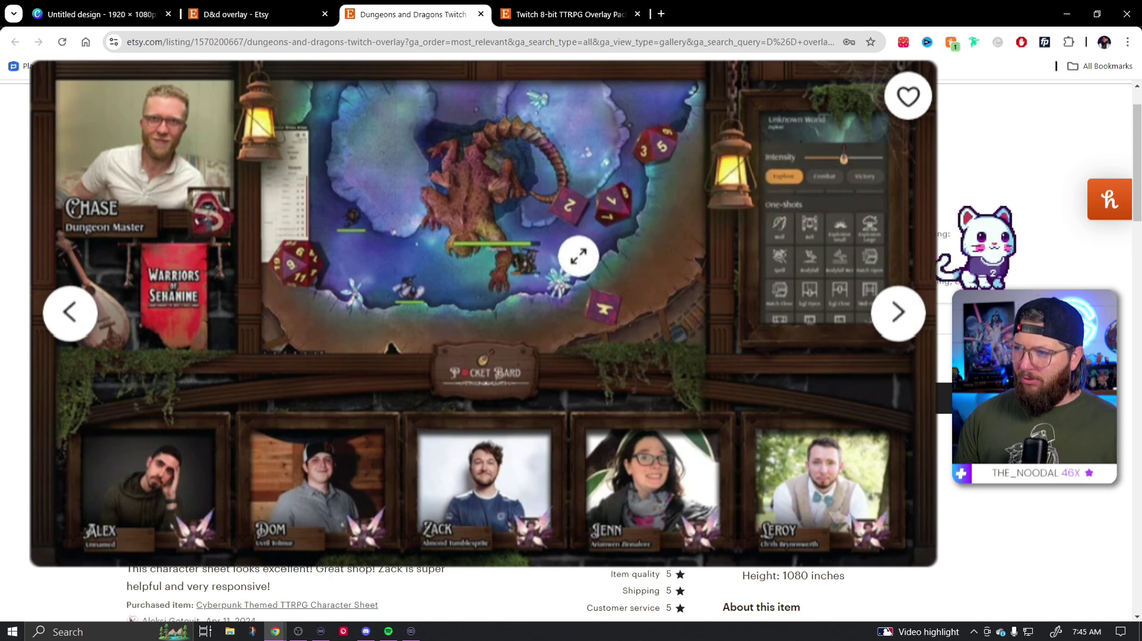
click(579, 256)
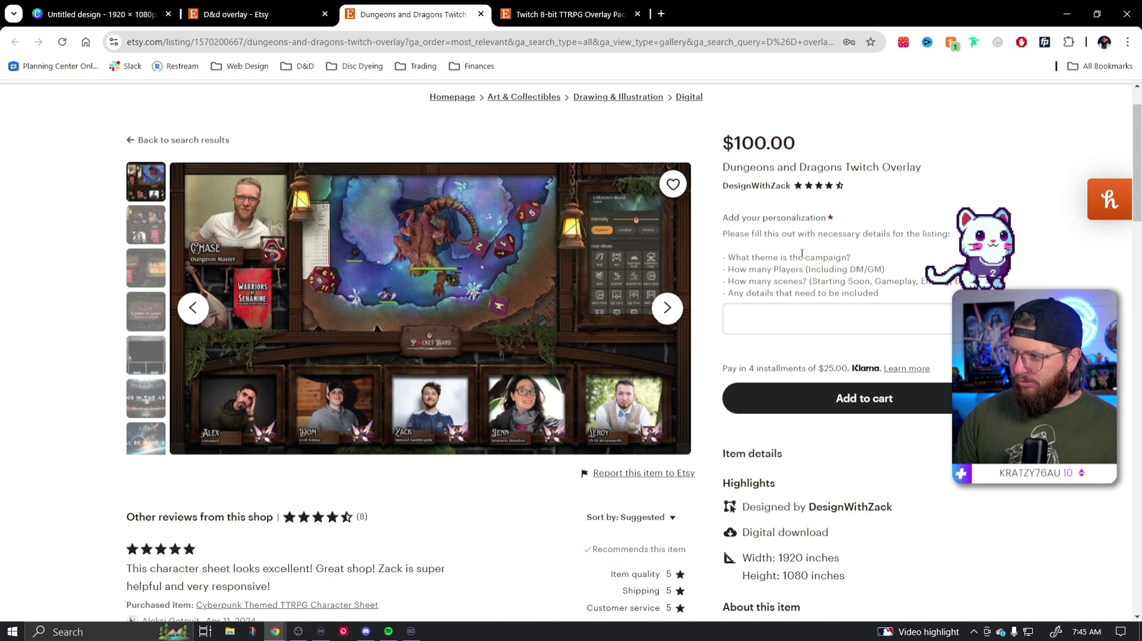
drag(717, 152, 831, 146)
click(832, 145)
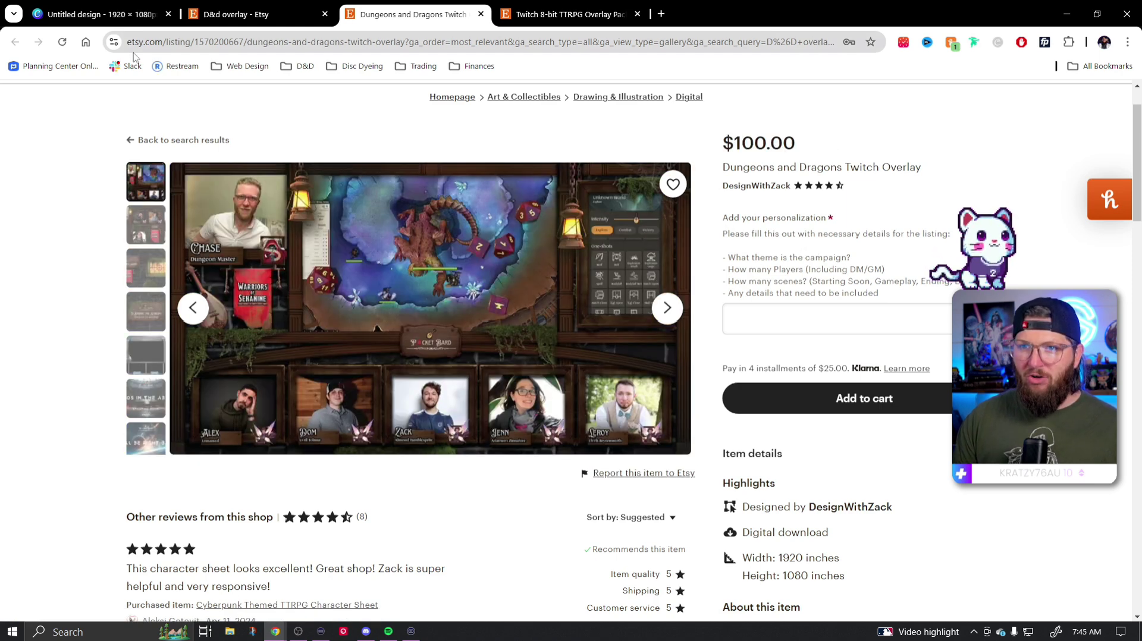
Switch to the blank Canva design, paste the overlay image and enlarge it to fill the whole page.
click(123, 15)
click(505, 345)
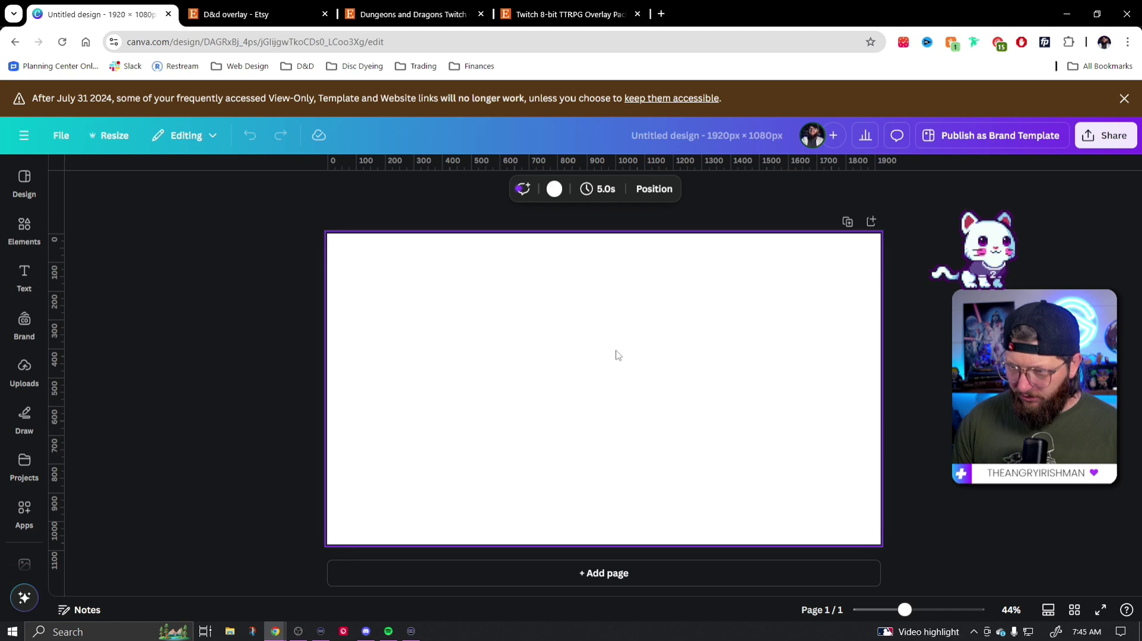
key(ctrl+v)
drag(615, 355, 545, 296)
drag(669, 425, 880, 544)
click(950, 511)
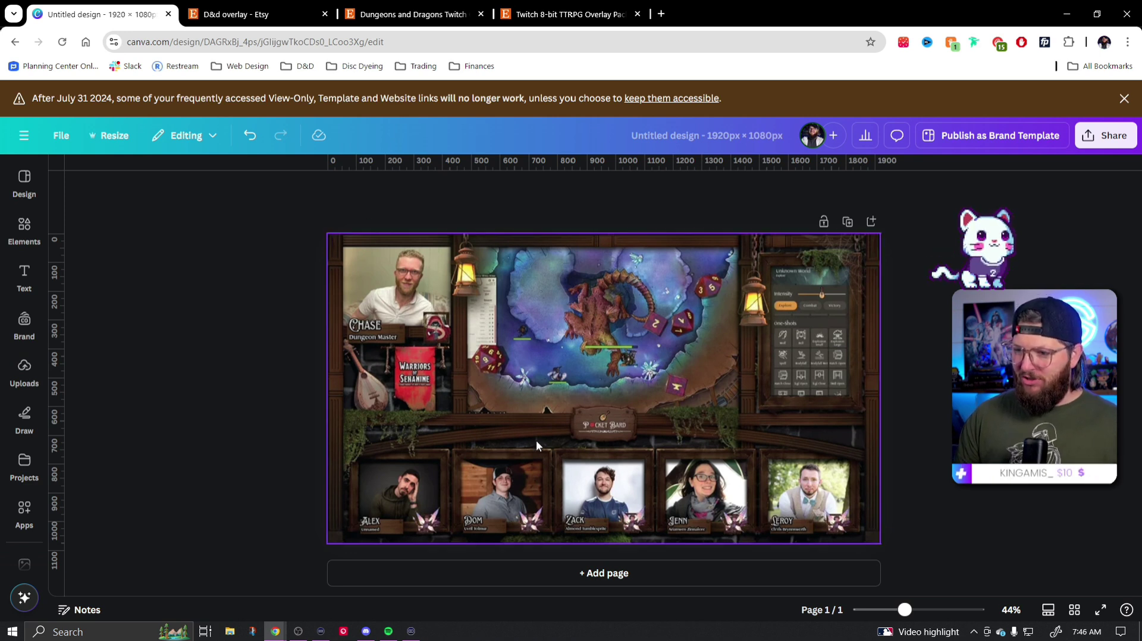
Fully lock the overlay reference image and test whether it can still be moved.
click(548, 341)
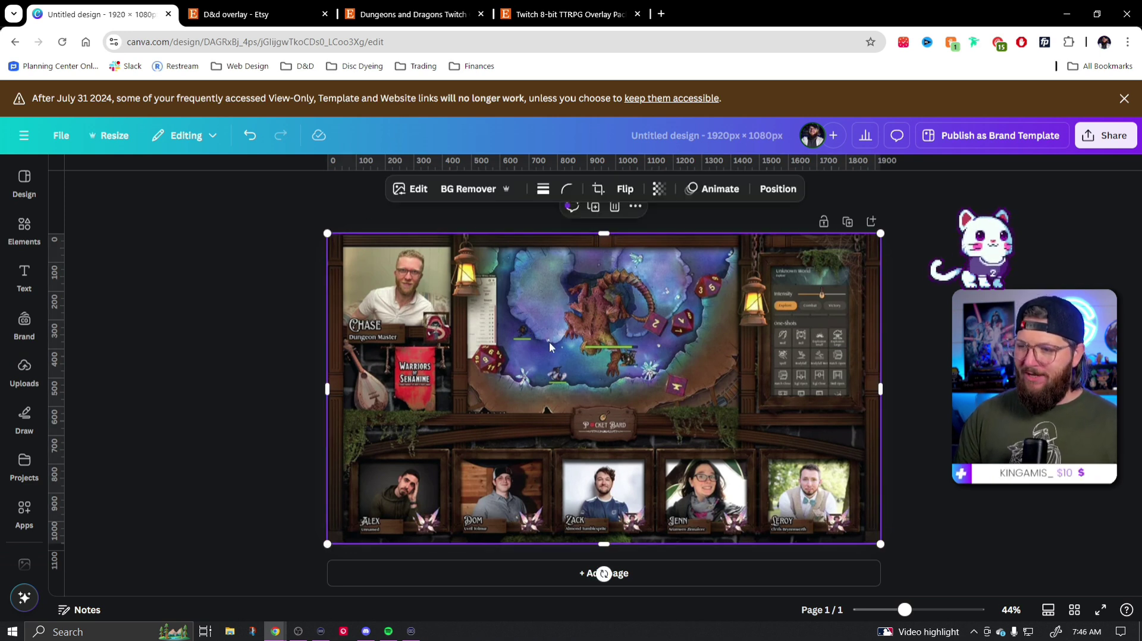
right_click(620, 342)
mouse_move(696, 487)
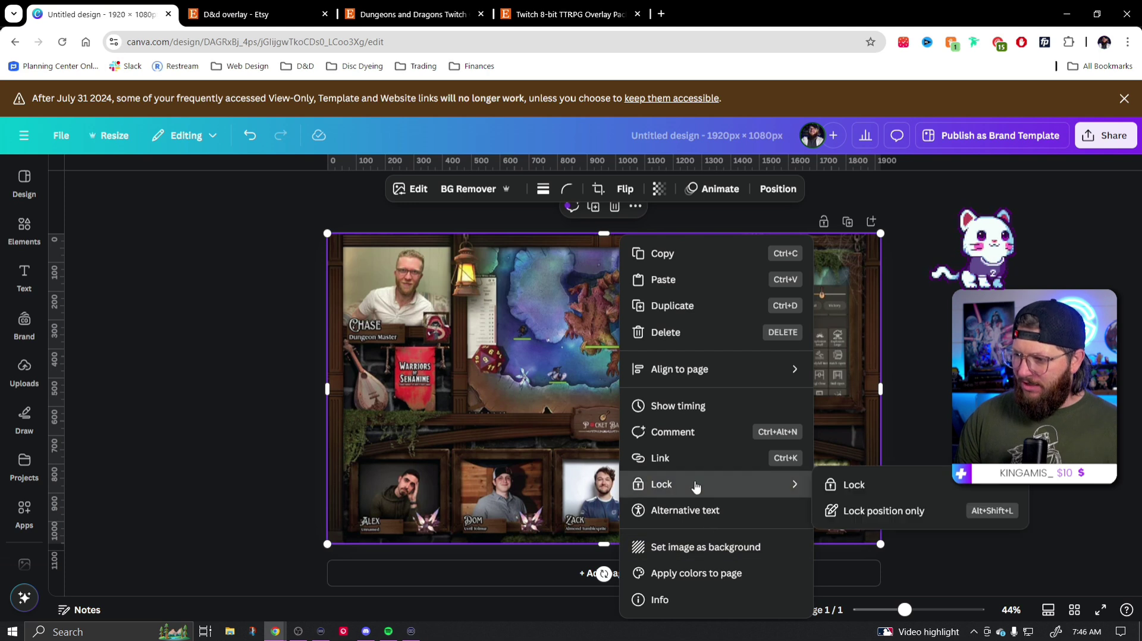
click(842, 485)
drag(703, 333, 526, 450)
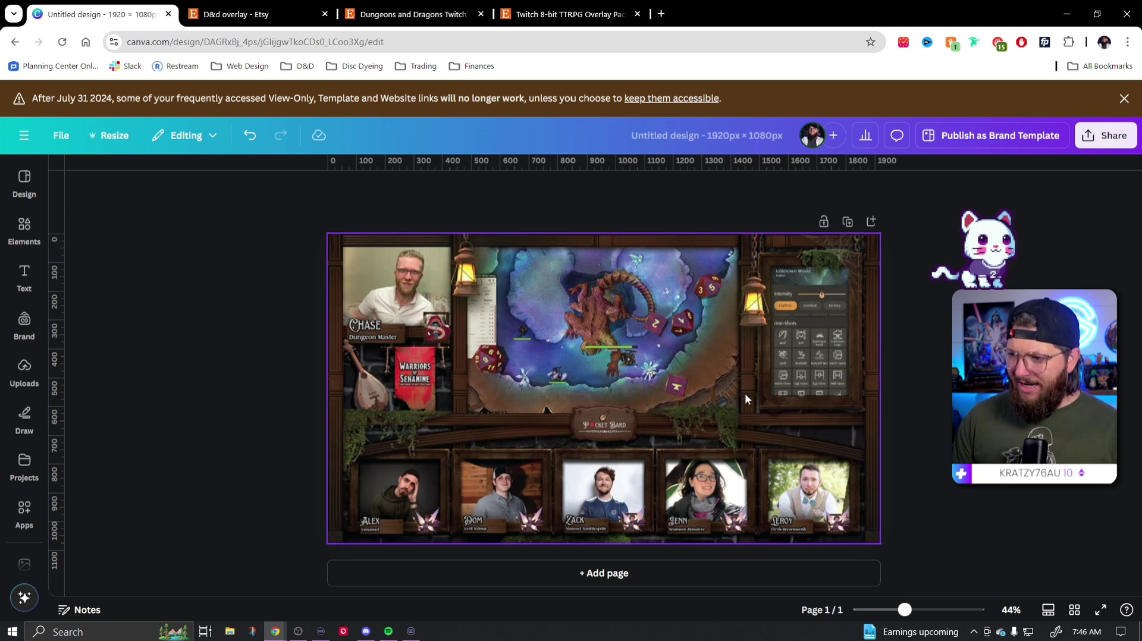
Close the three Etsy browser tabs, leaving only the untitled design open.
click(324, 13)
click(324, 14)
click(325, 14)
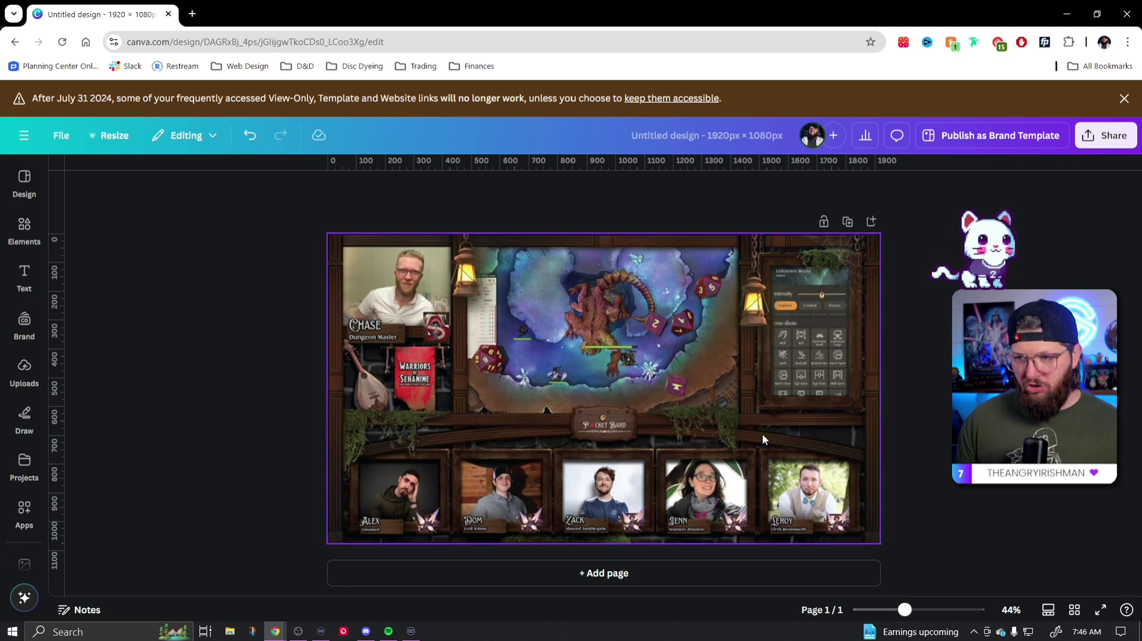
Open the Canva home page in a separate tab, search for "D&D" and browse the template results.
click(25, 139)
click(22, 144)
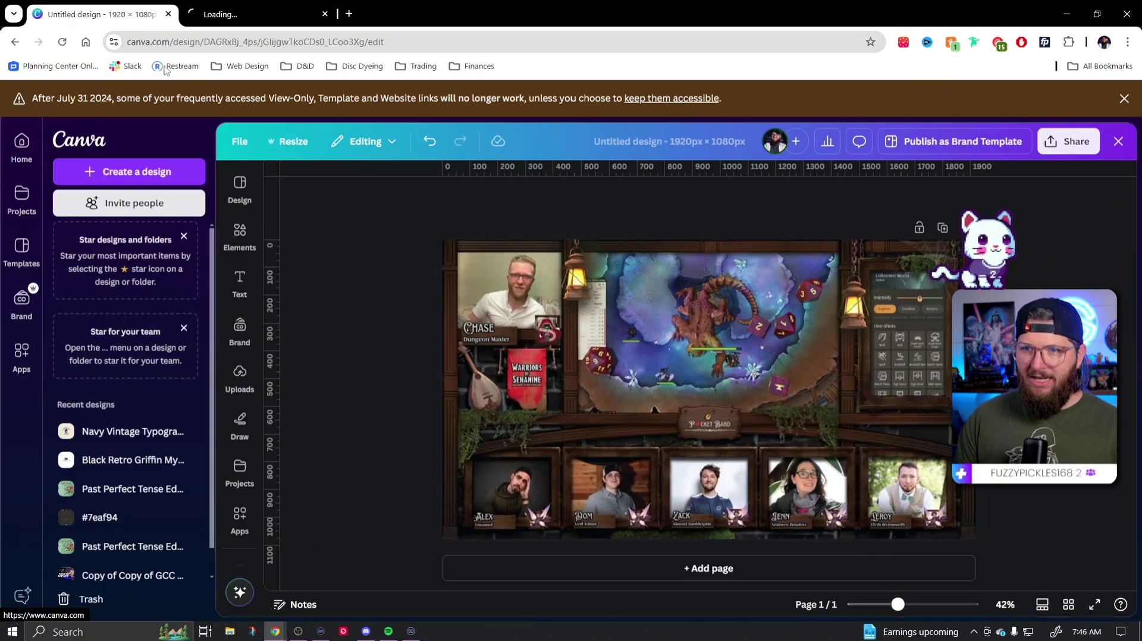
click(233, 18)
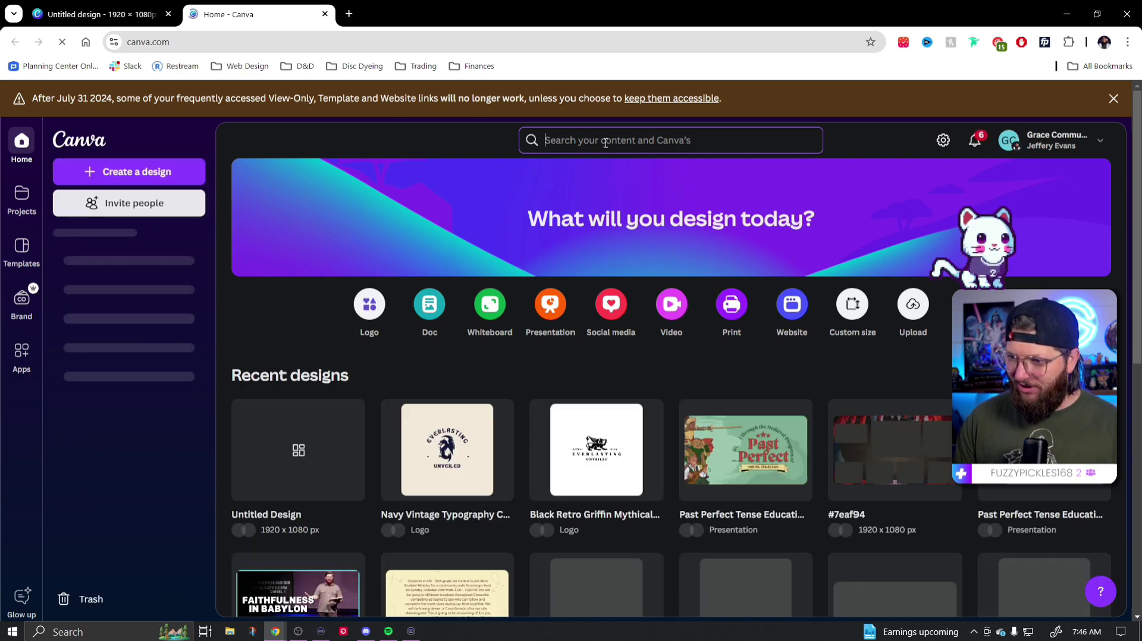
click(606, 143)
text(D&D)
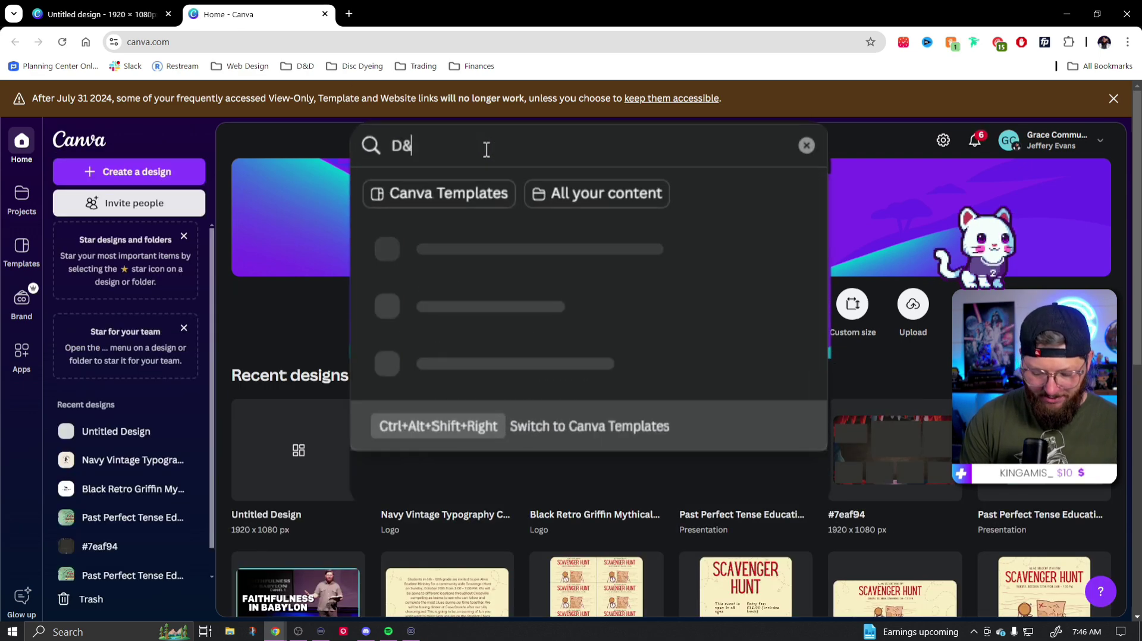
key(Return)
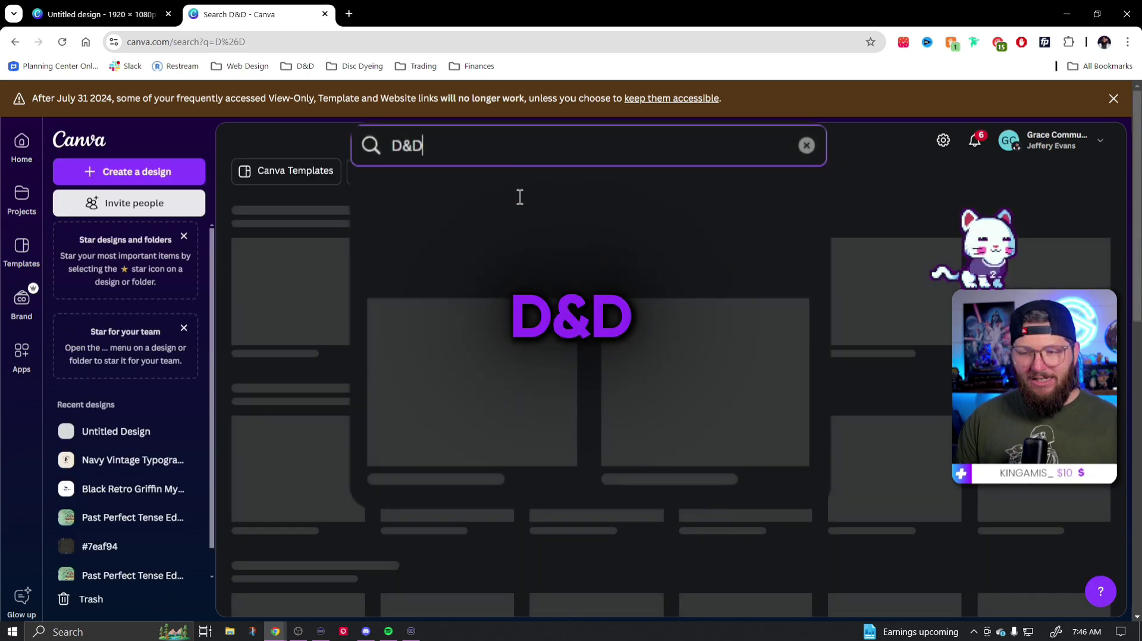
scroll(702, 348, down, 1)
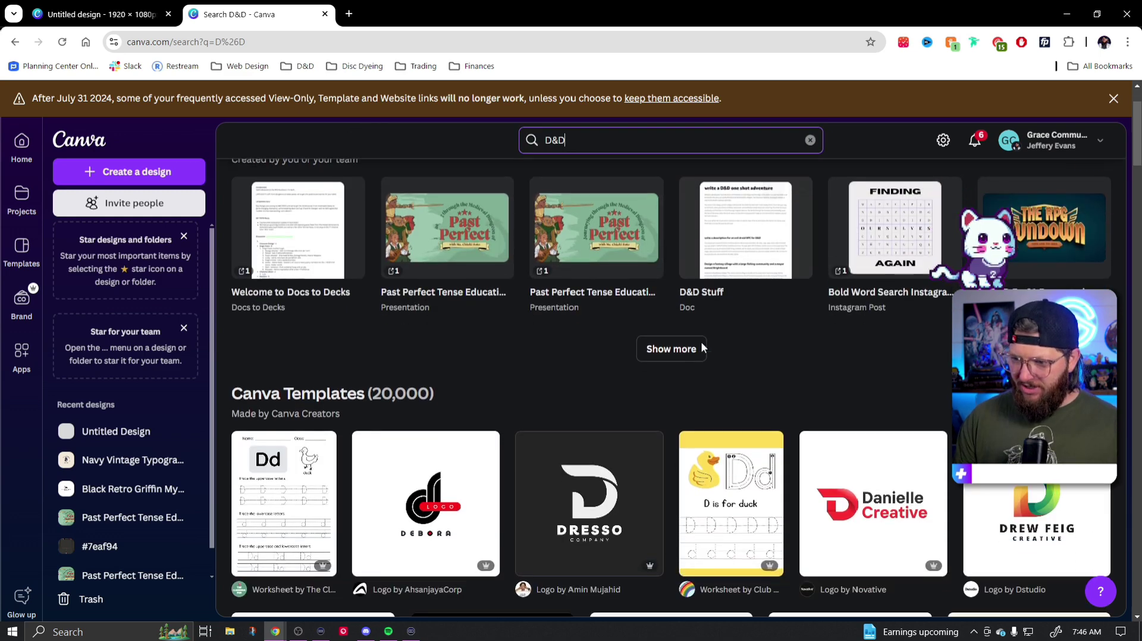
scroll(625, 357, down, 3)
scroll(476, 387, down, 2)
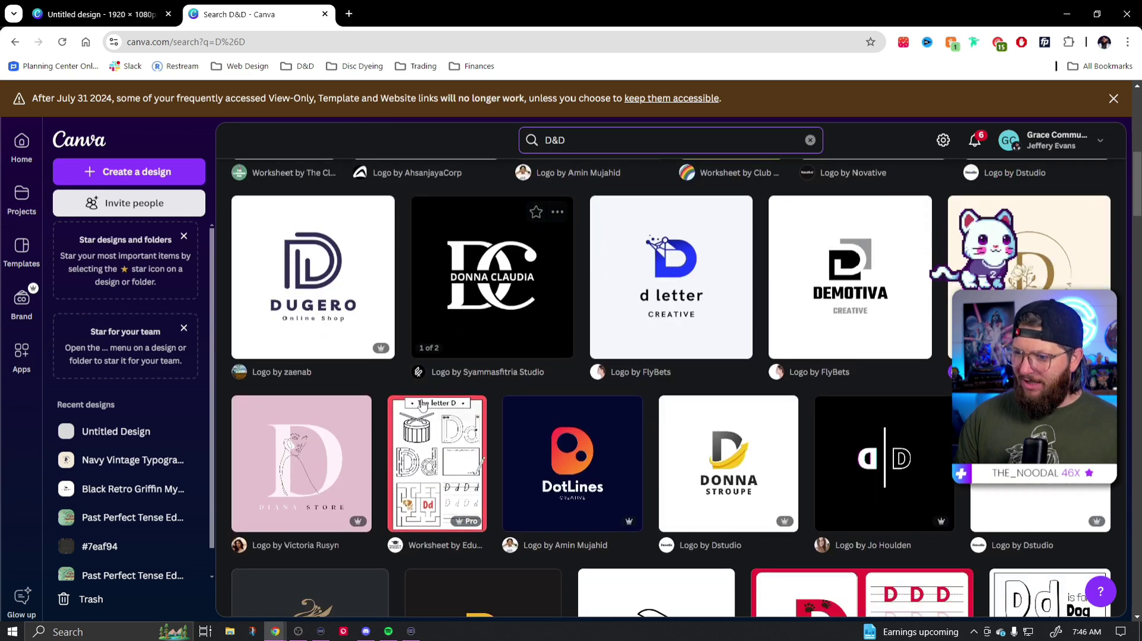
scroll(423, 405, down, 2)
Replace the template search with "dragon".
click(591, 138)
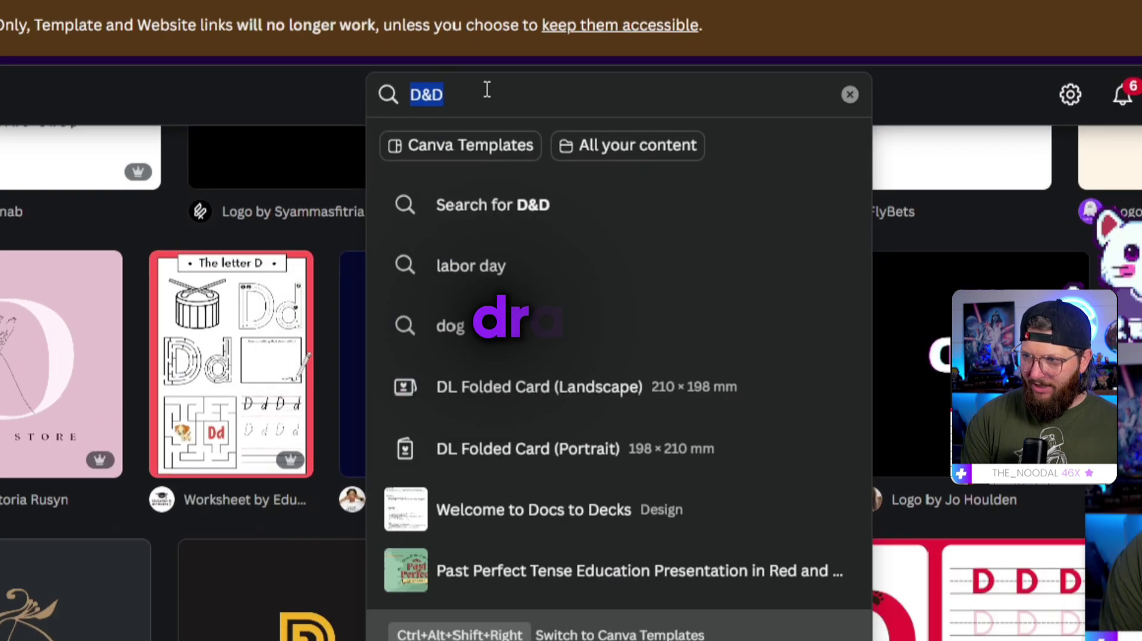
text(dragon)
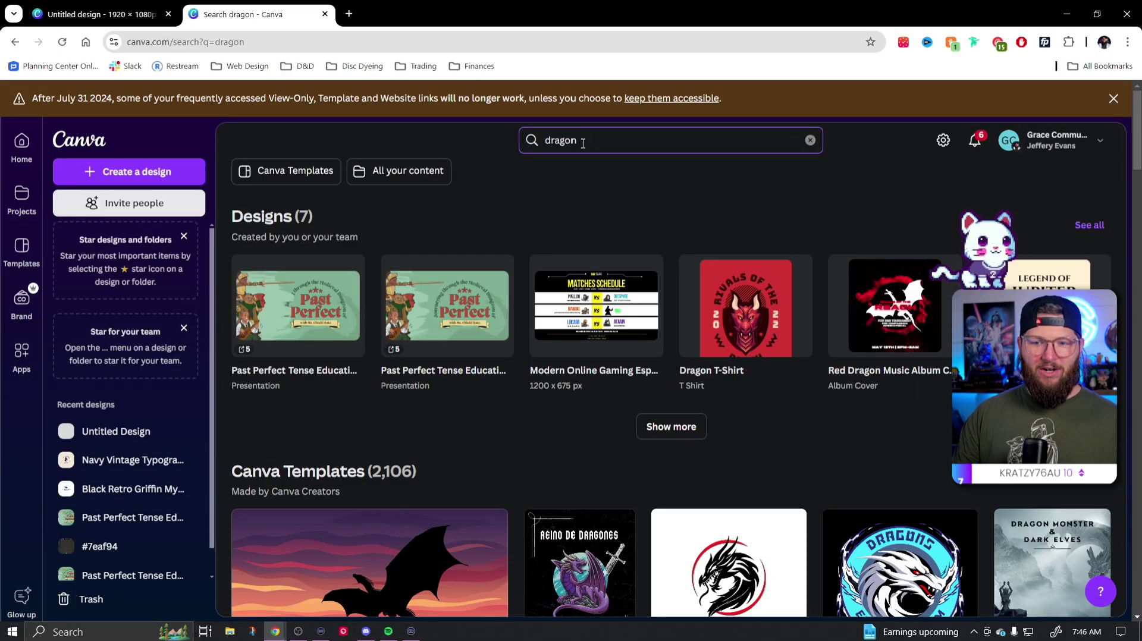
Browse the dragon templates and preview the full artwork of the "Dragon Monster & Dark Elves" movie poster, then close the preview.
scroll(594, 298, down, 4)
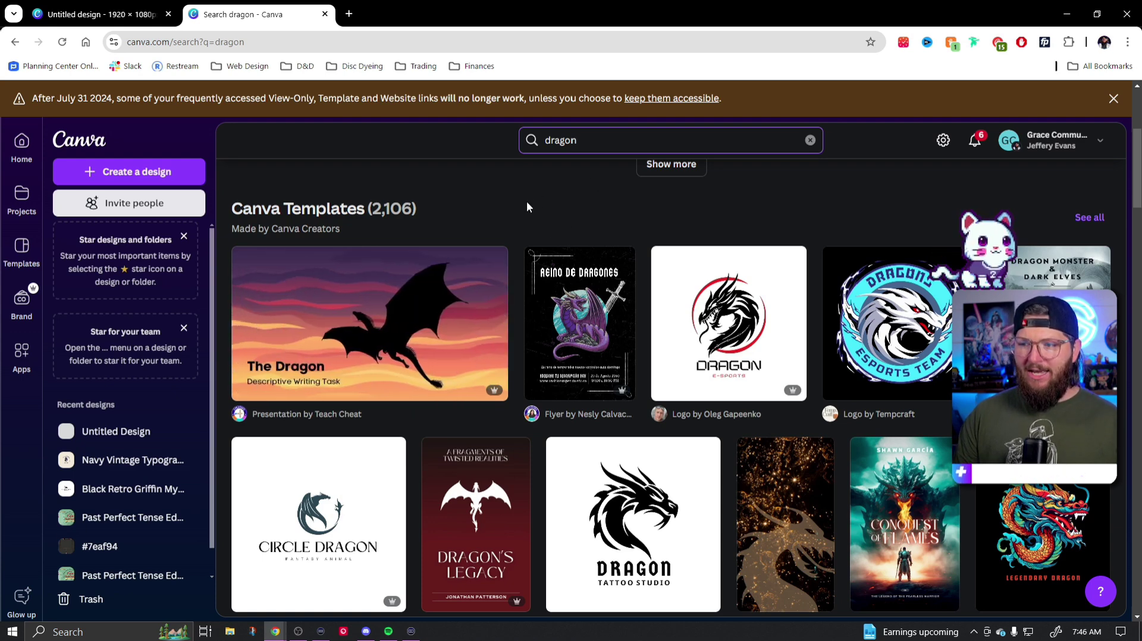
mouse_move(381, 262)
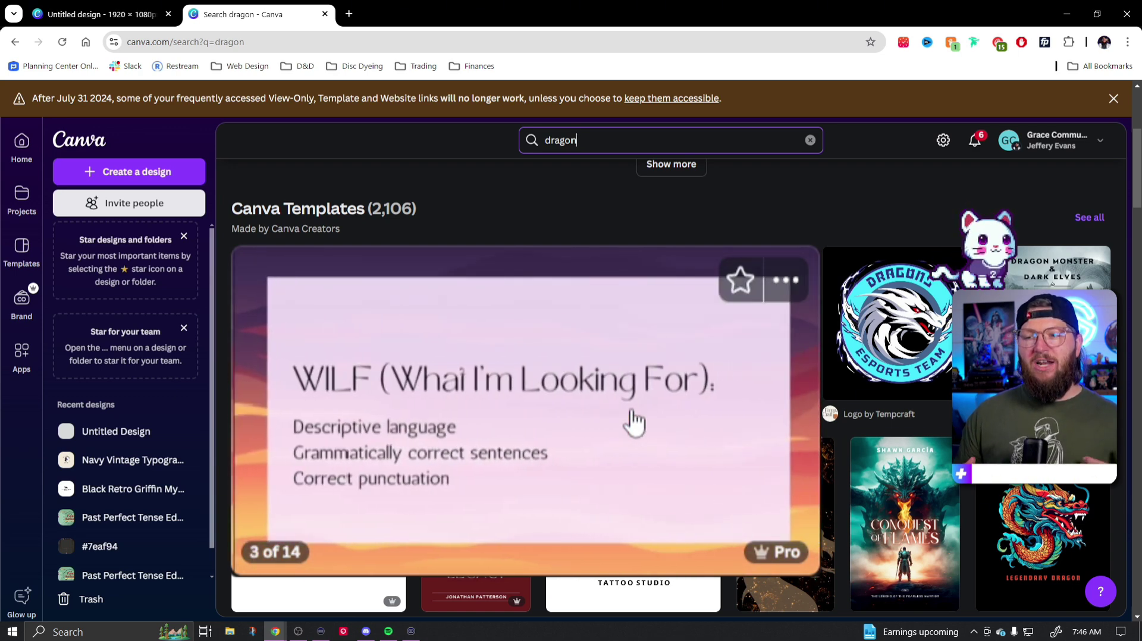
scroll(1058, 262, down, 1)
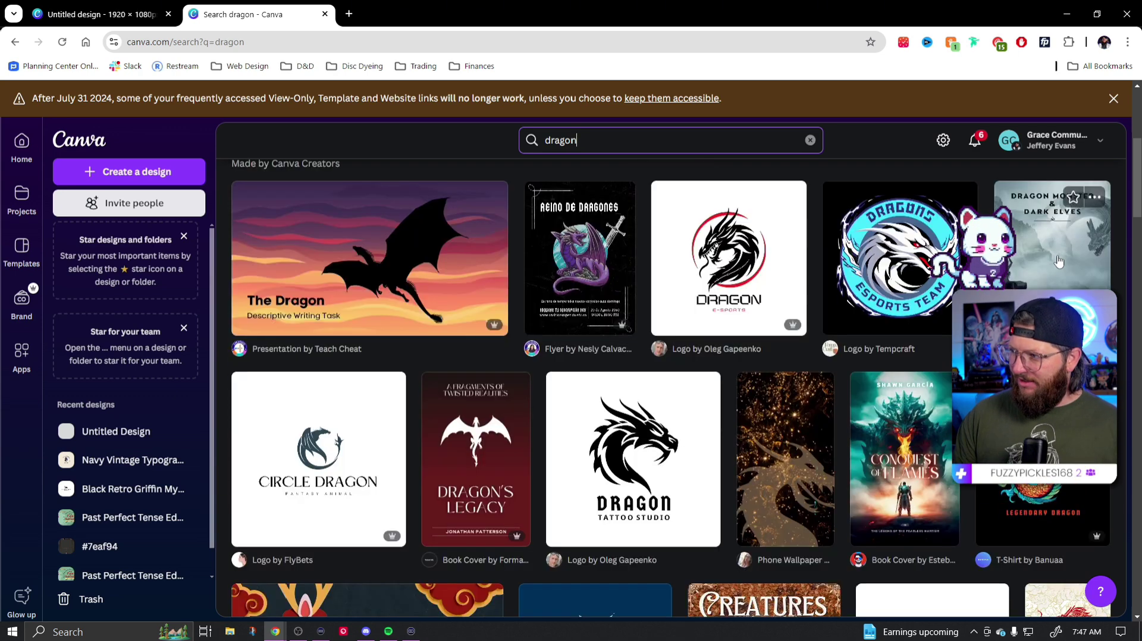
click(1058, 261)
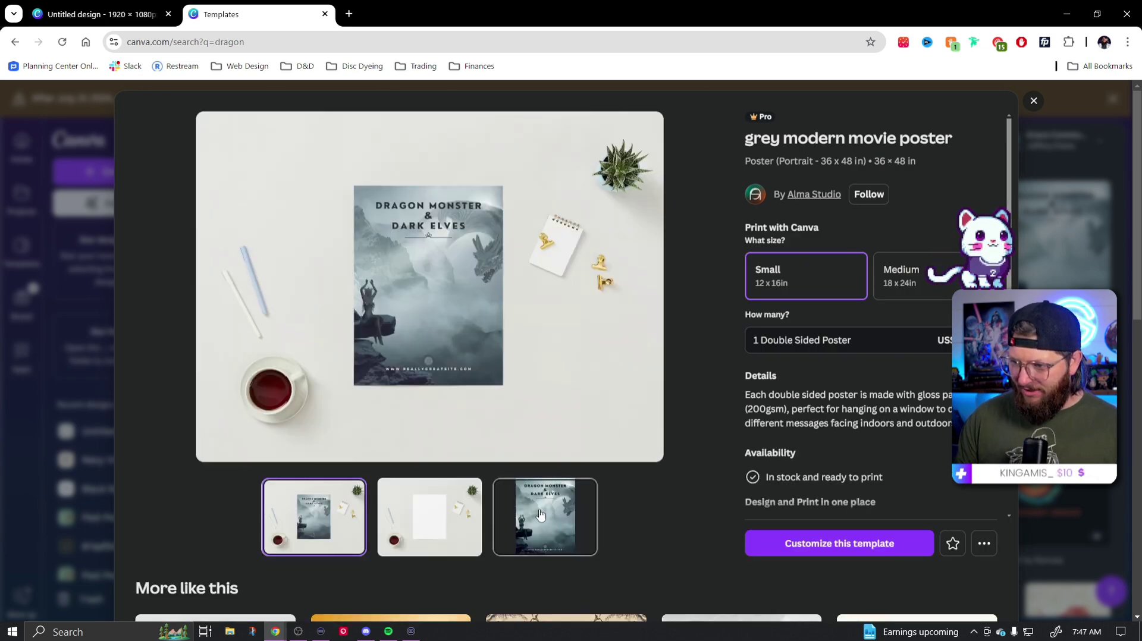
click(540, 515)
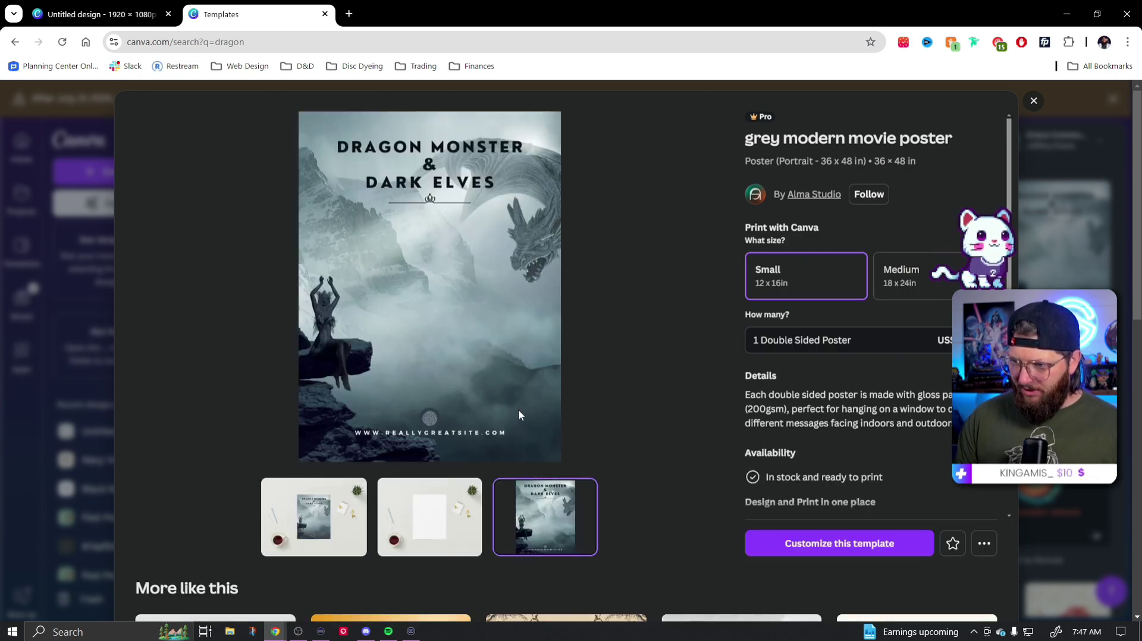
key(Escape)
Preview the "Mystery of Dragon" book cover and the related "Conquest of Flames" cover, then close the preview.
scroll(676, 418, down, 3)
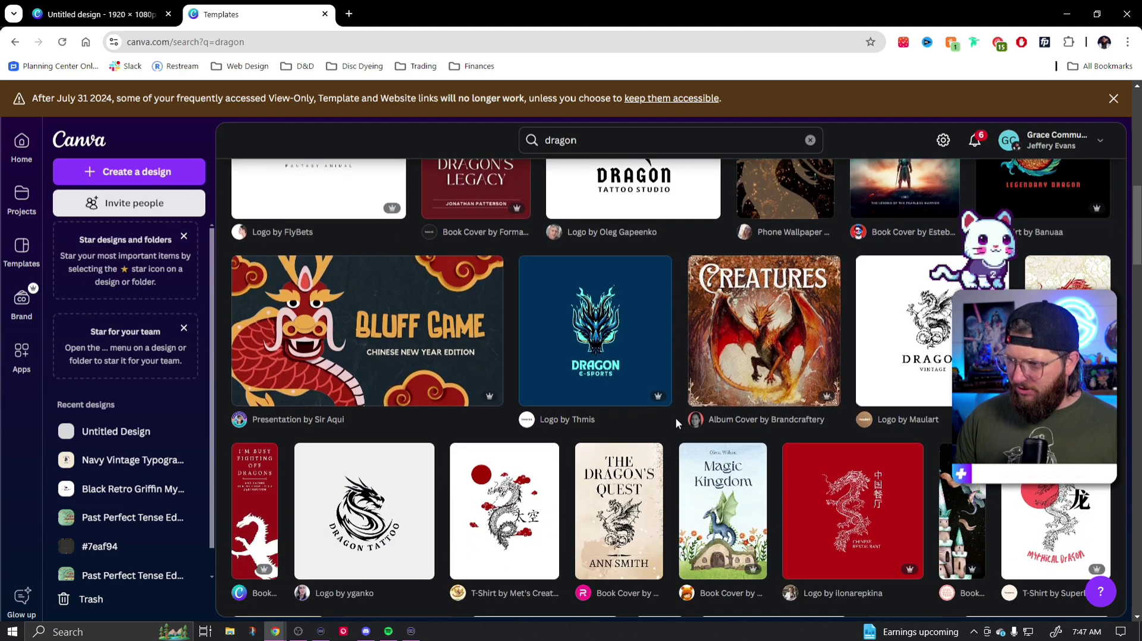
scroll(679, 420, down, 5)
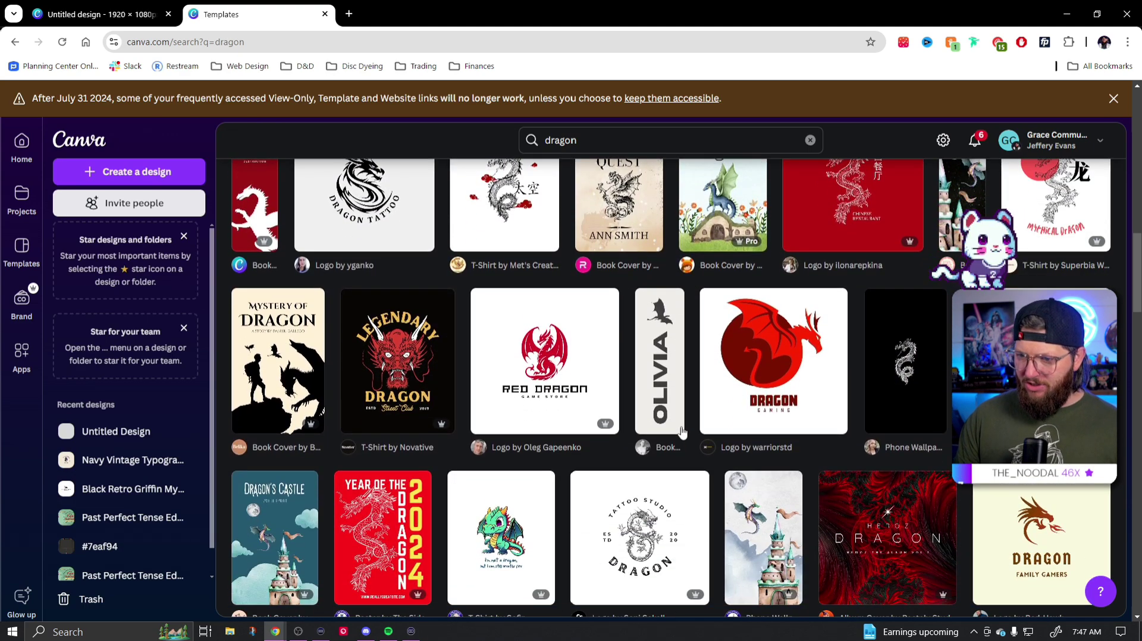
click(292, 390)
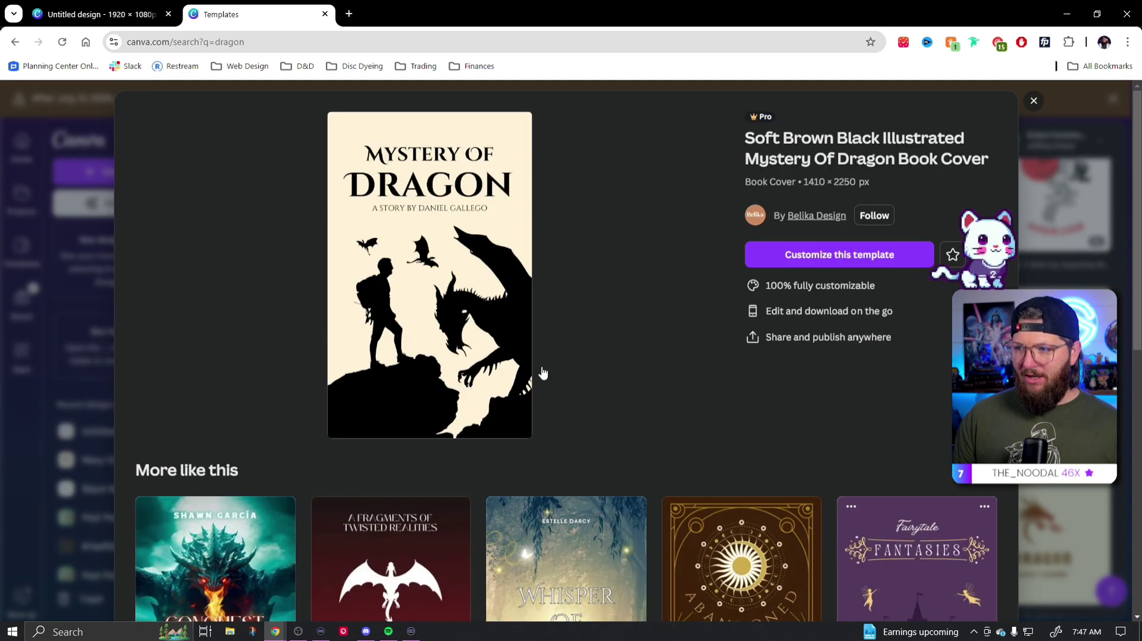
scroll(645, 373, down, 2)
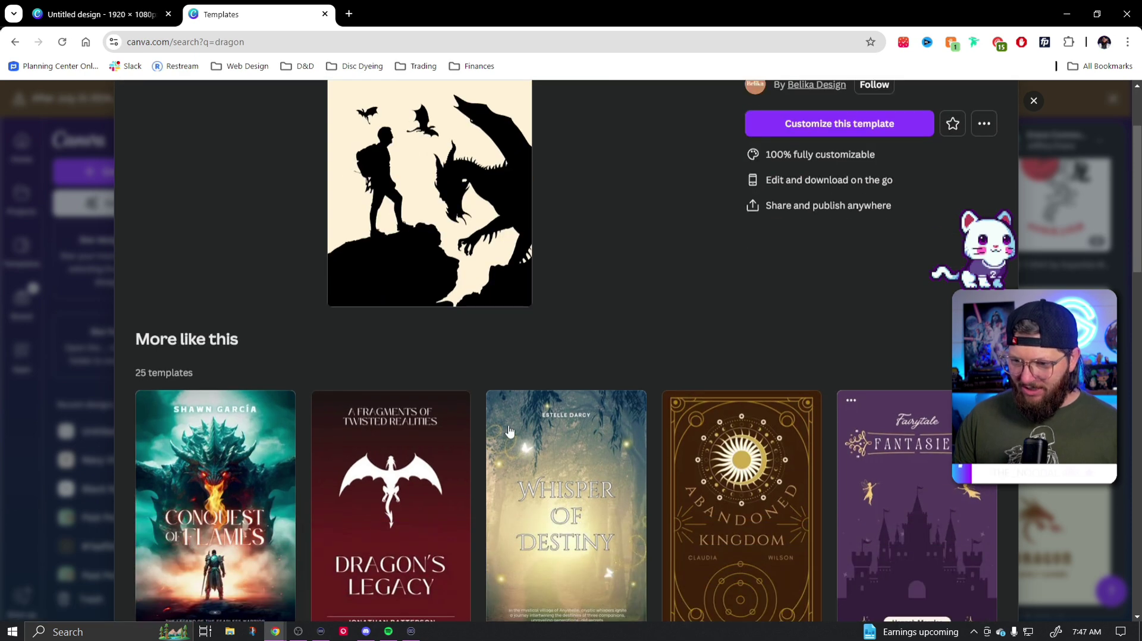
click(221, 504)
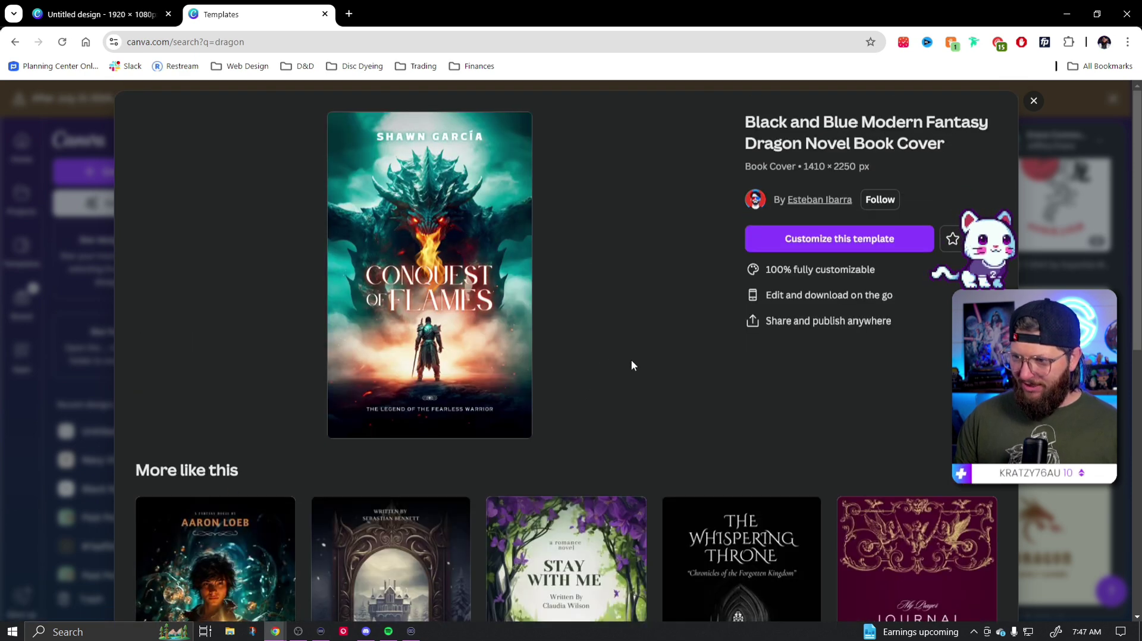
key(Escape)
Replace the template search with "dungeon" and browse the results.
click(610, 145)
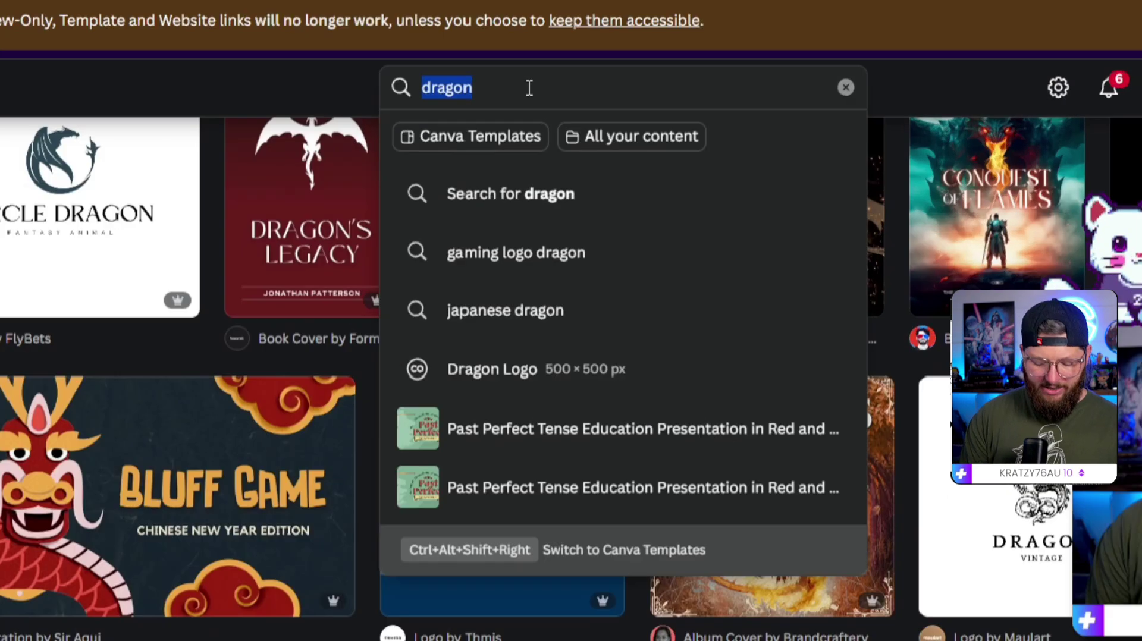
text(dungeon)
key(Return)
scroll(891, 352, down, 5)
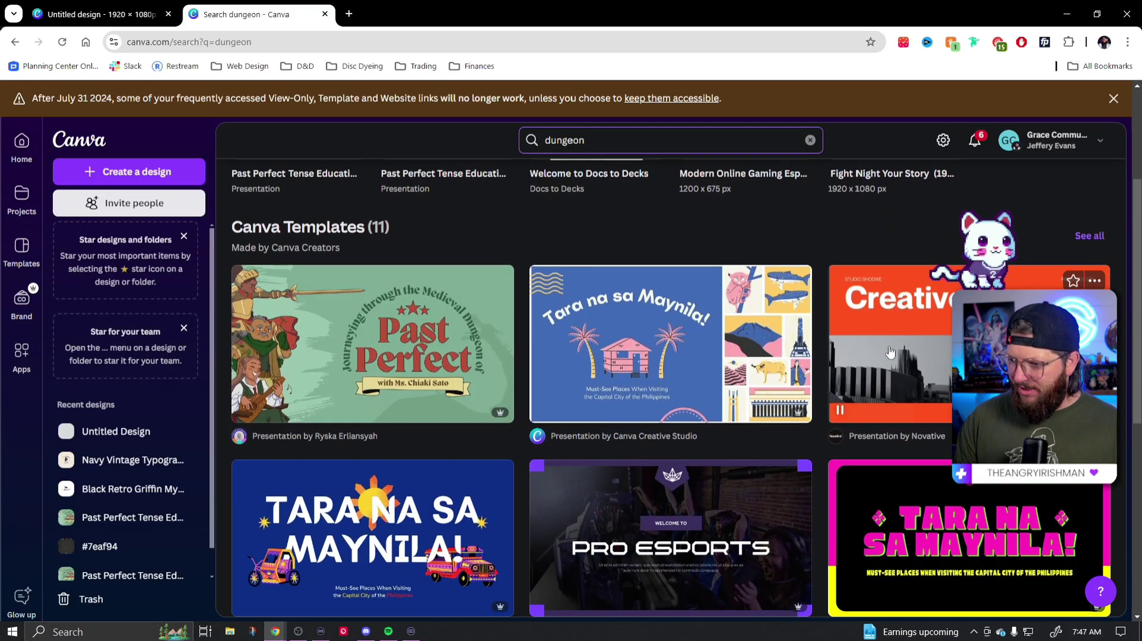
scroll(891, 353, down, 2)
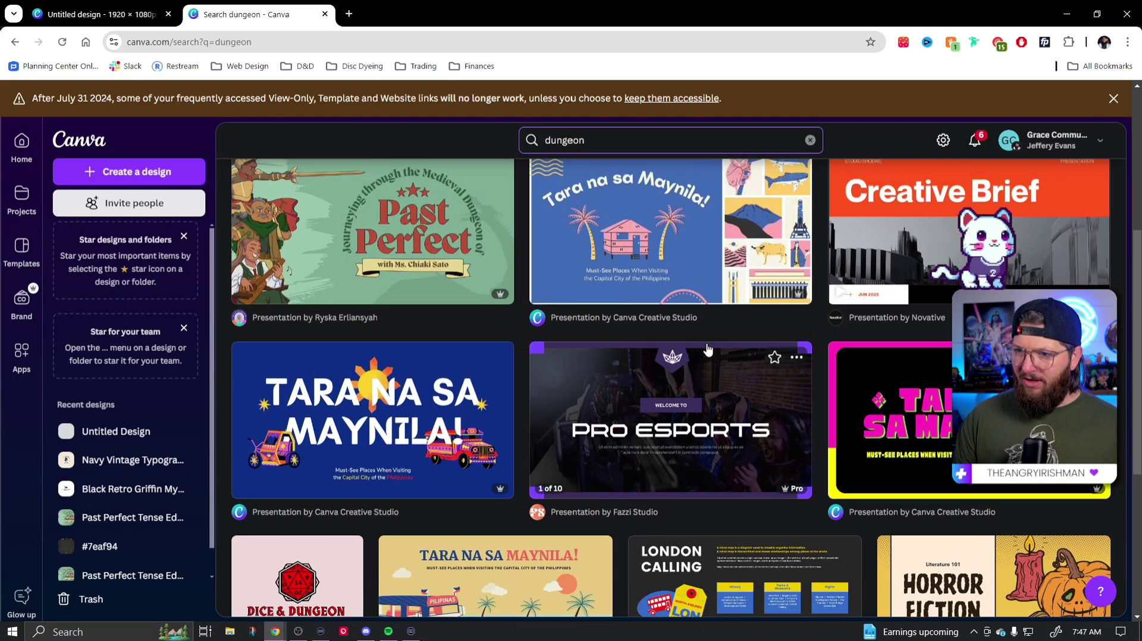
Preview the Past Perfect Tense Education Presentation and look through its similar templates.
scroll(369, 271, up, 1)
click(340, 267)
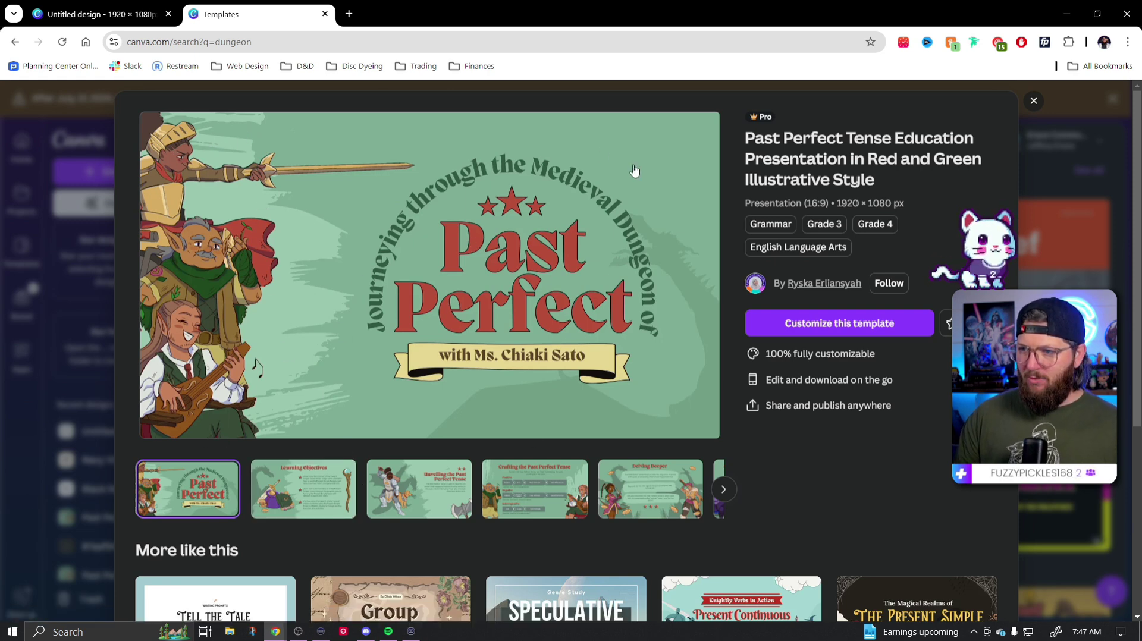
scroll(482, 238, down, 5)
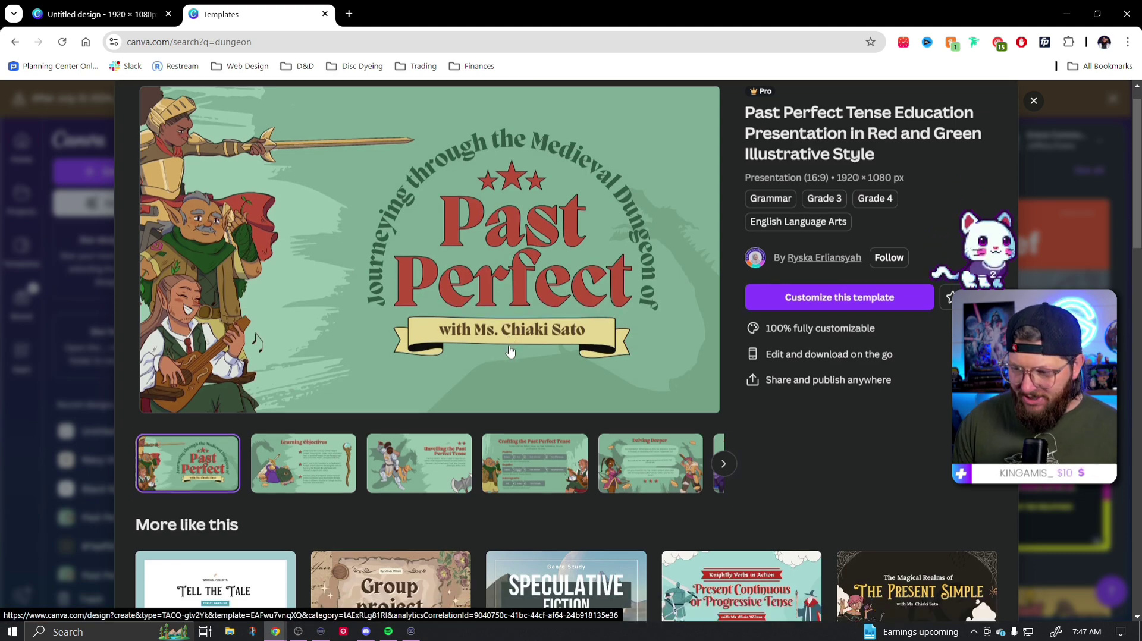
scroll(461, 226, up, 5)
scroll(326, 178, down, 5)
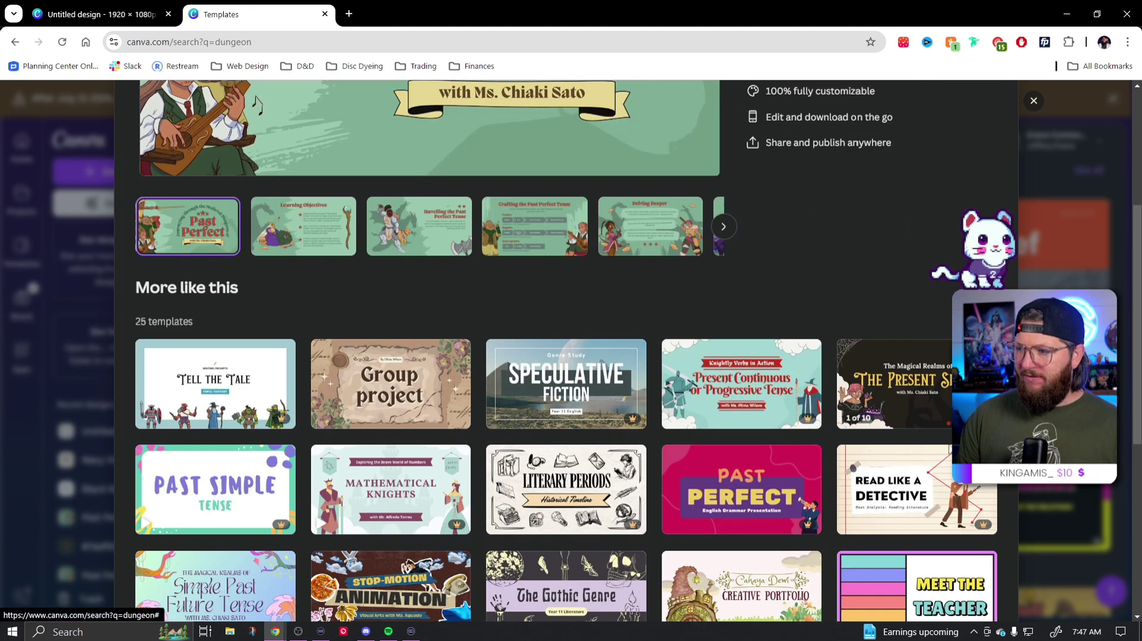
scroll(255, 483, down, 6)
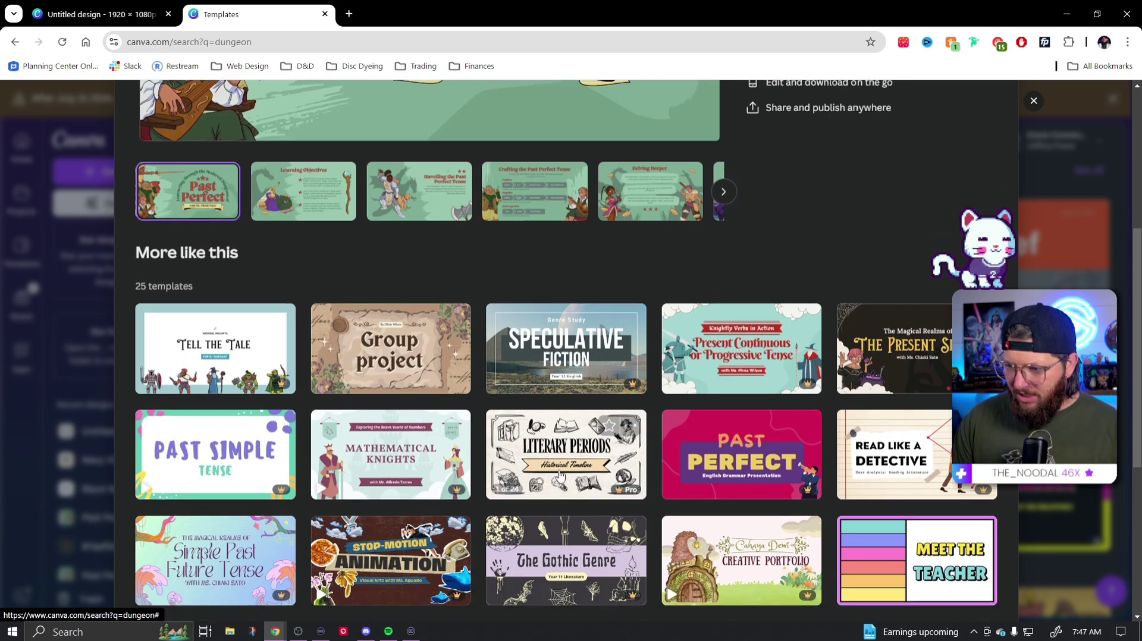
Preview the Beige and Brown Organic Vintage Group Project Presentation and view its Agenda, Introduction and About me pages.
scroll(393, 261, up, 4)
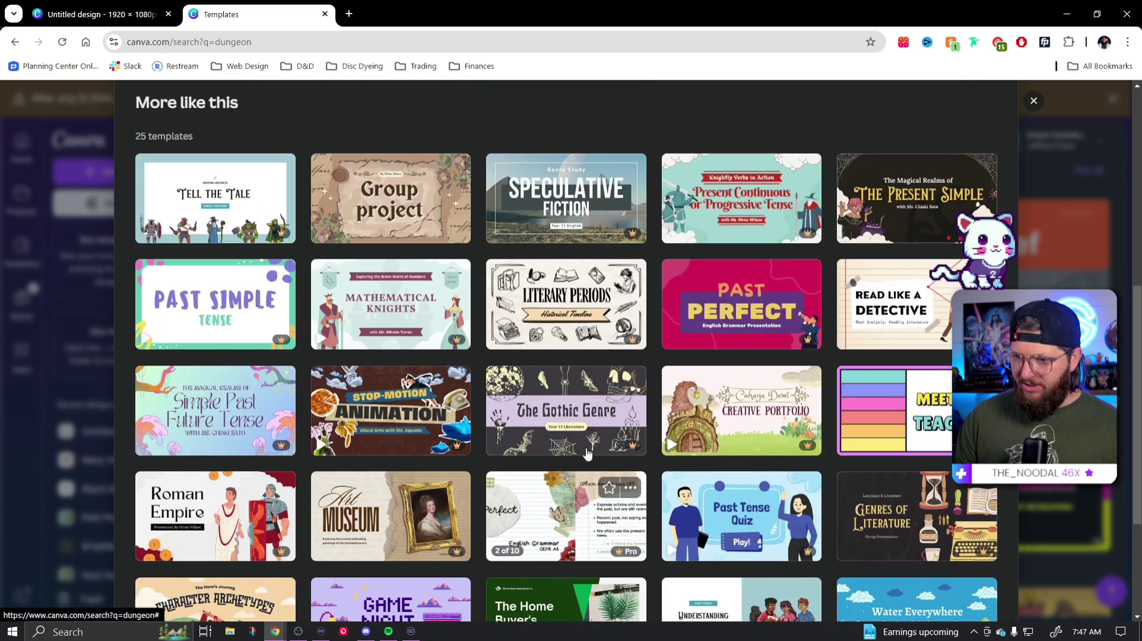
click(390, 263)
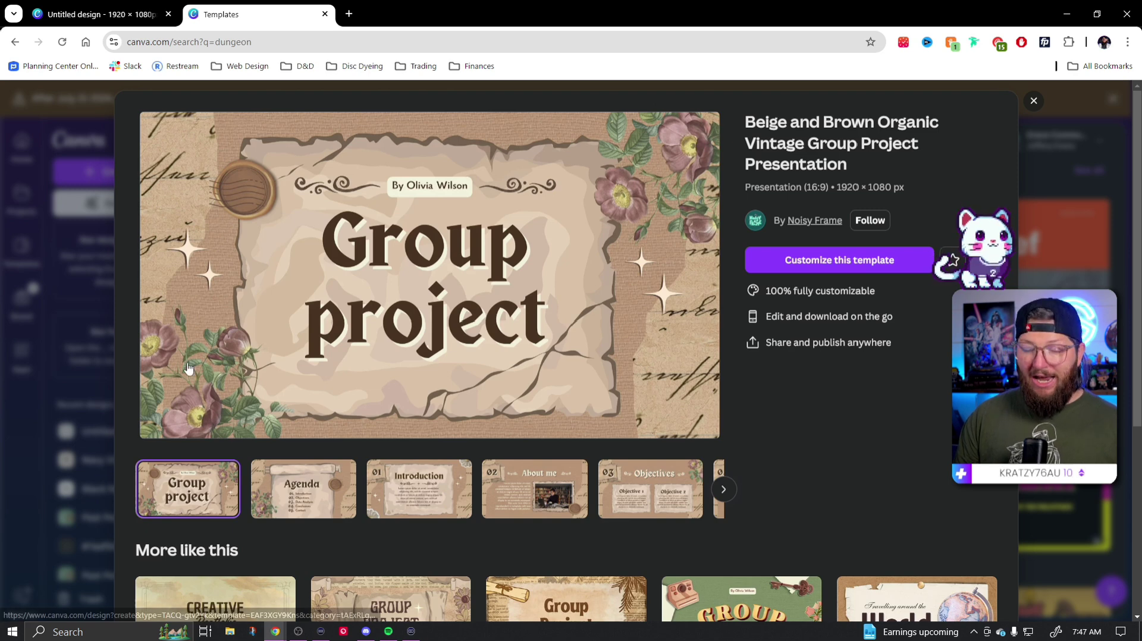
click(316, 497)
click(412, 507)
click(544, 502)
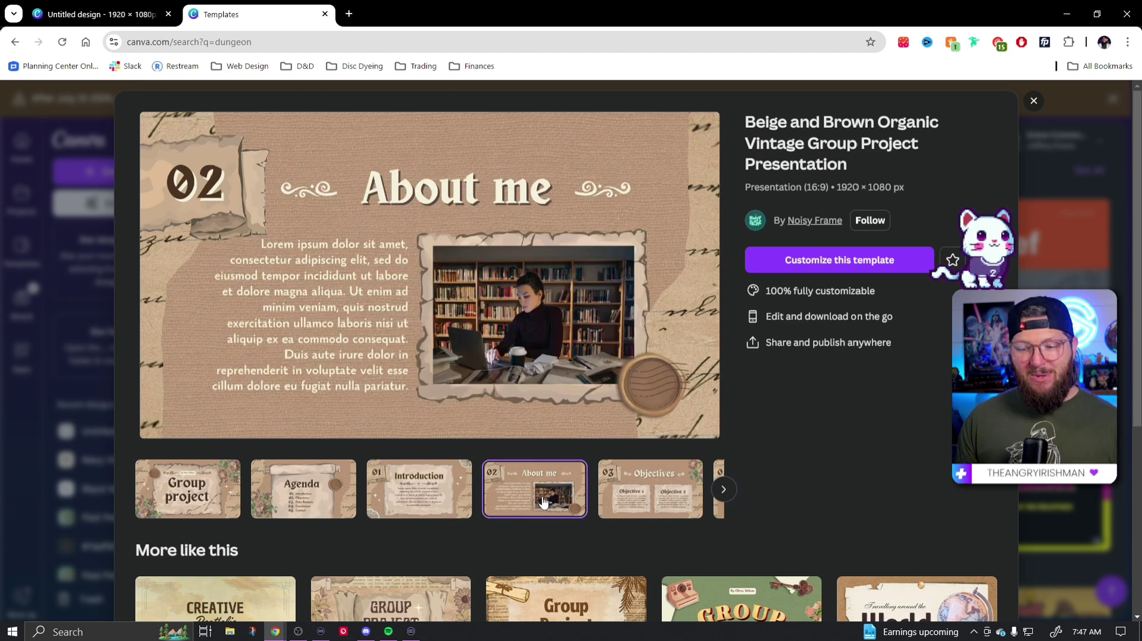
Preview the similar Brown and Beige Aesthetic Vintage Group Project Presentation and page through its slides from Project Overview to Conclusion.
scroll(547, 488, down, 3)
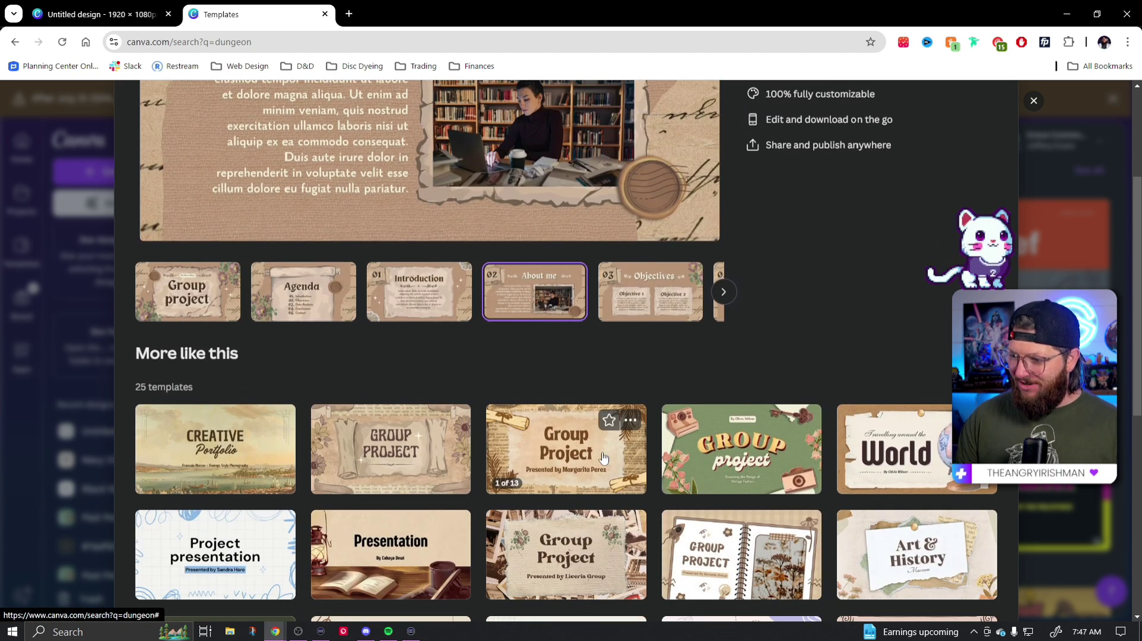
scroll(603, 457, down, 1)
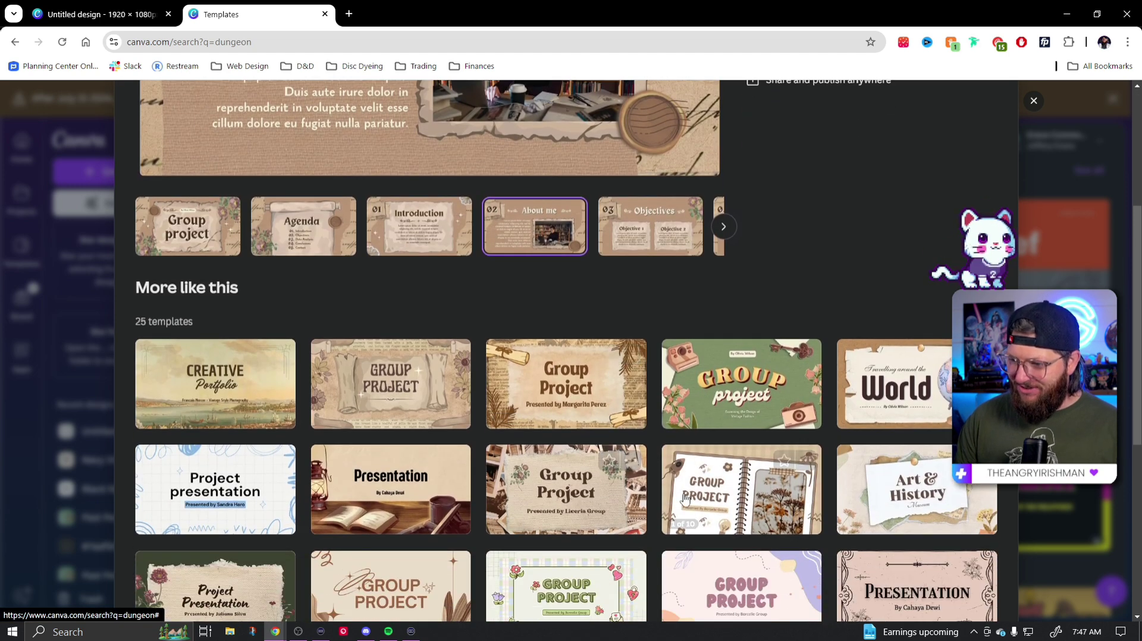
click(404, 363)
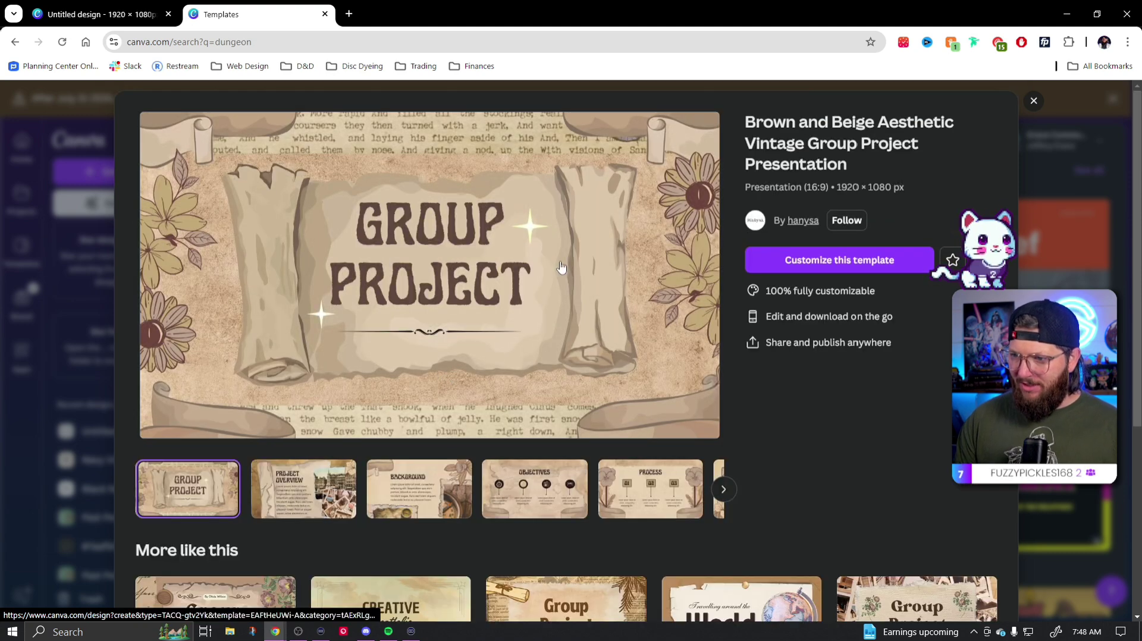
click(304, 493)
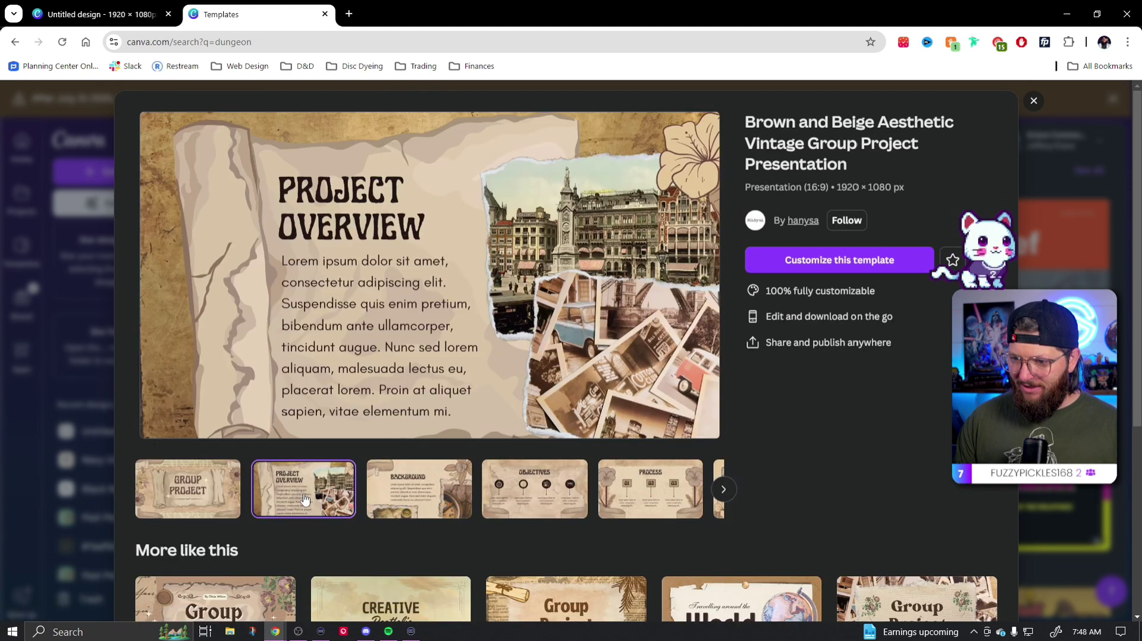
click(443, 501)
click(535, 505)
click(648, 508)
click(725, 491)
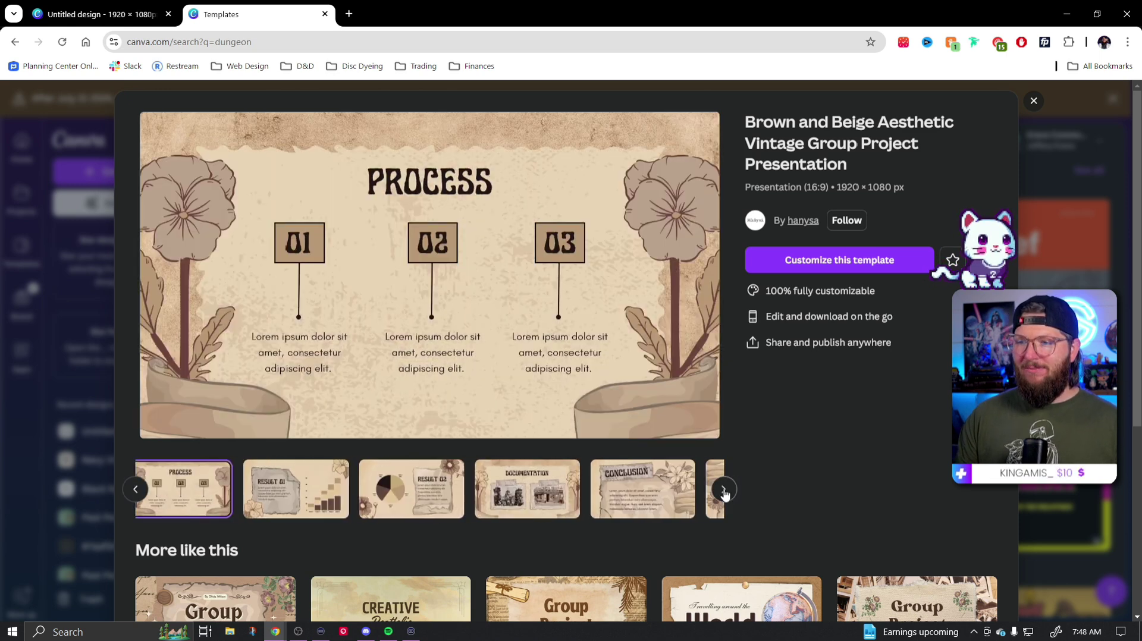
click(724, 491)
click(440, 497)
click(531, 503)
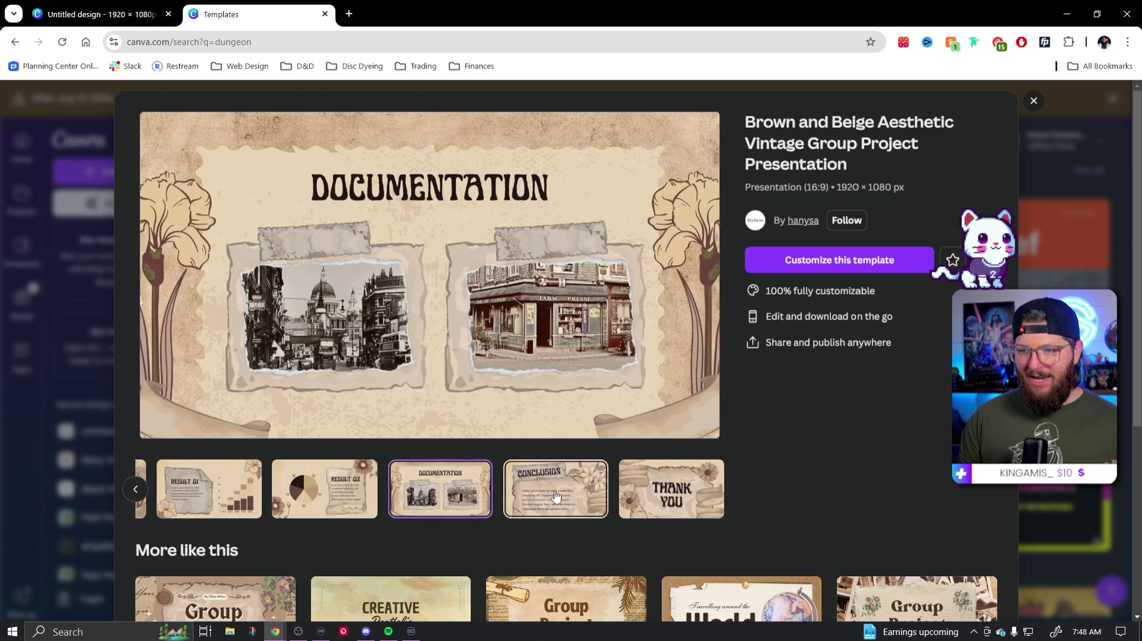
Look through the templates similar to the Brown and Beige Vintage presentation, then close the preview.
scroll(645, 504, down, 1)
scroll(646, 504, down, 5)
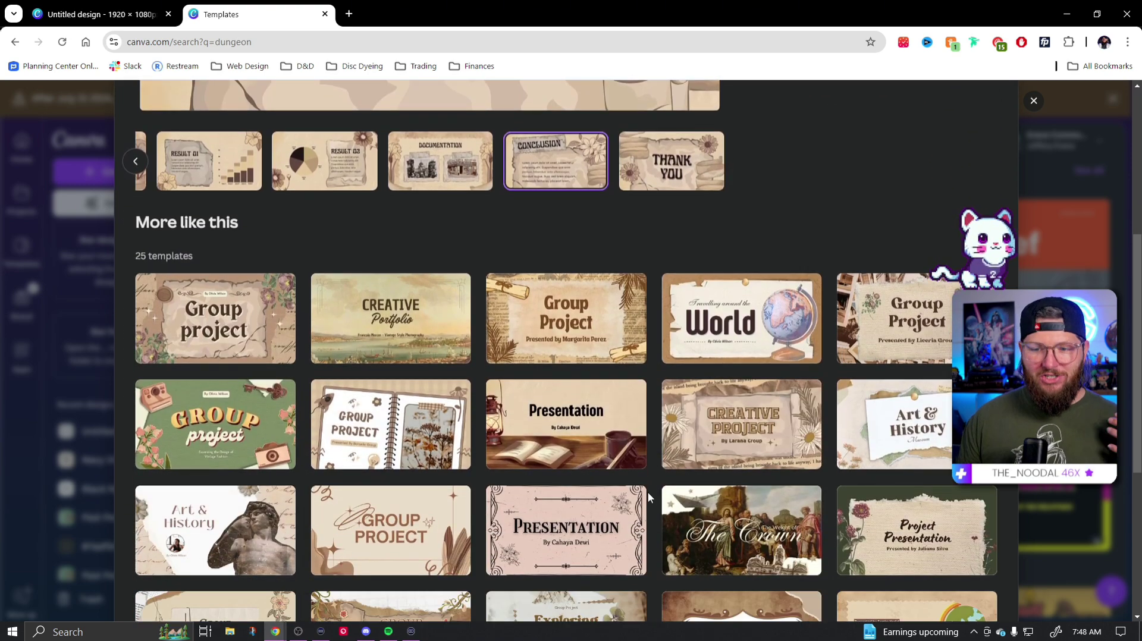
scroll(684, 497, down, 2)
scroll(684, 496, down, 2)
scroll(696, 500, up, 5)
key(Escape)
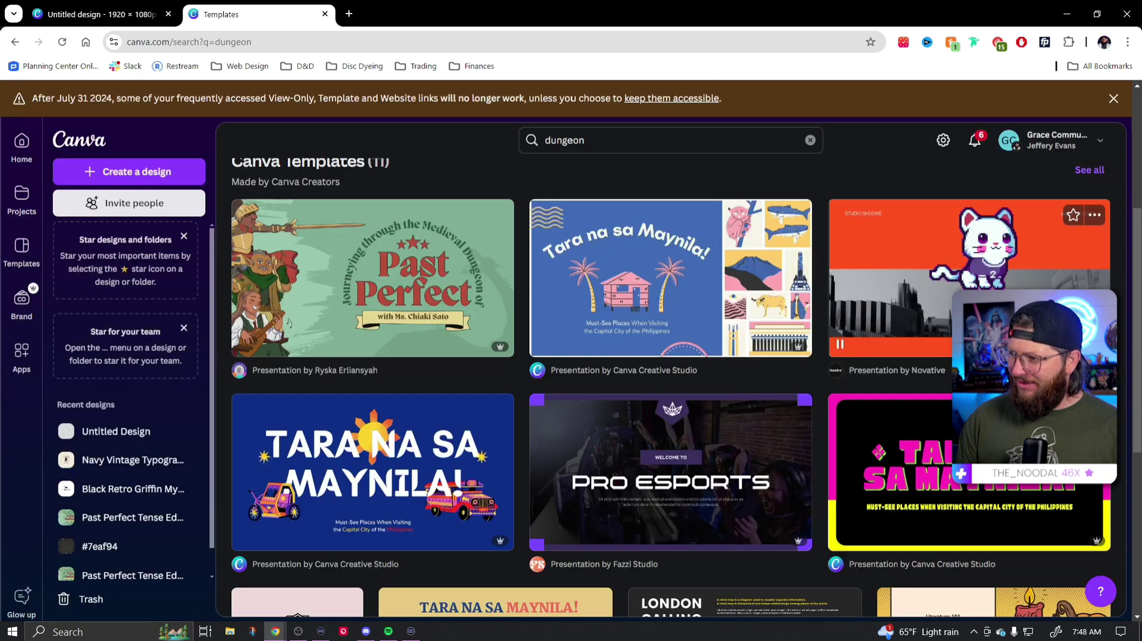
Open the Past Perfect Tense Education Presentation template for customizing in its own tab, then return to the template search results.
click(398, 243)
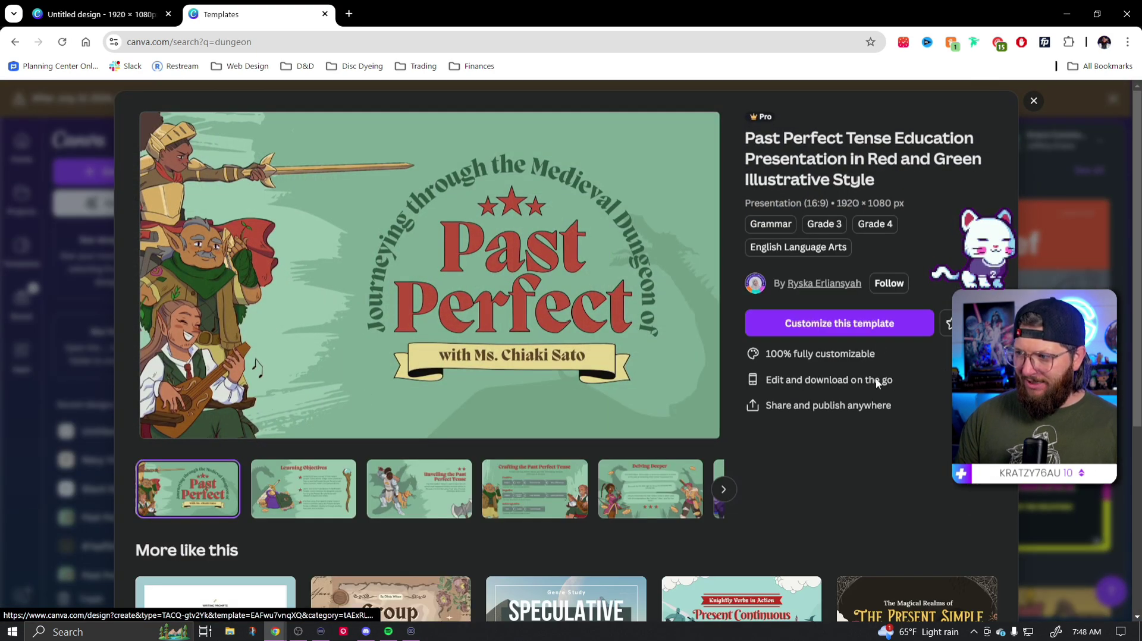
click(892, 324)
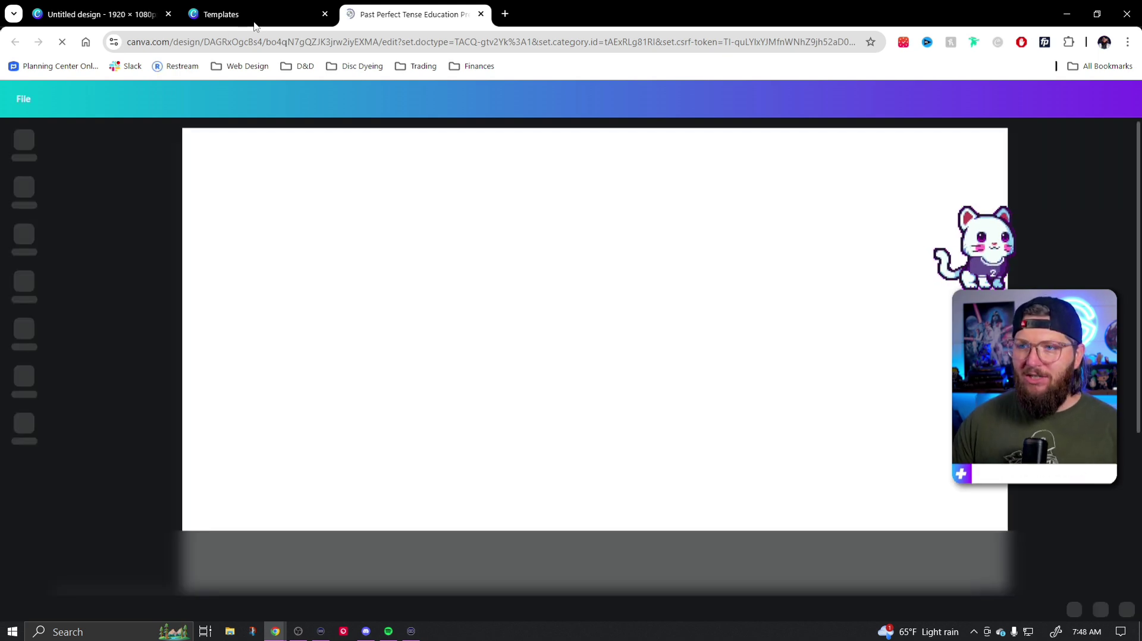
click(241, 14)
key(Escape)
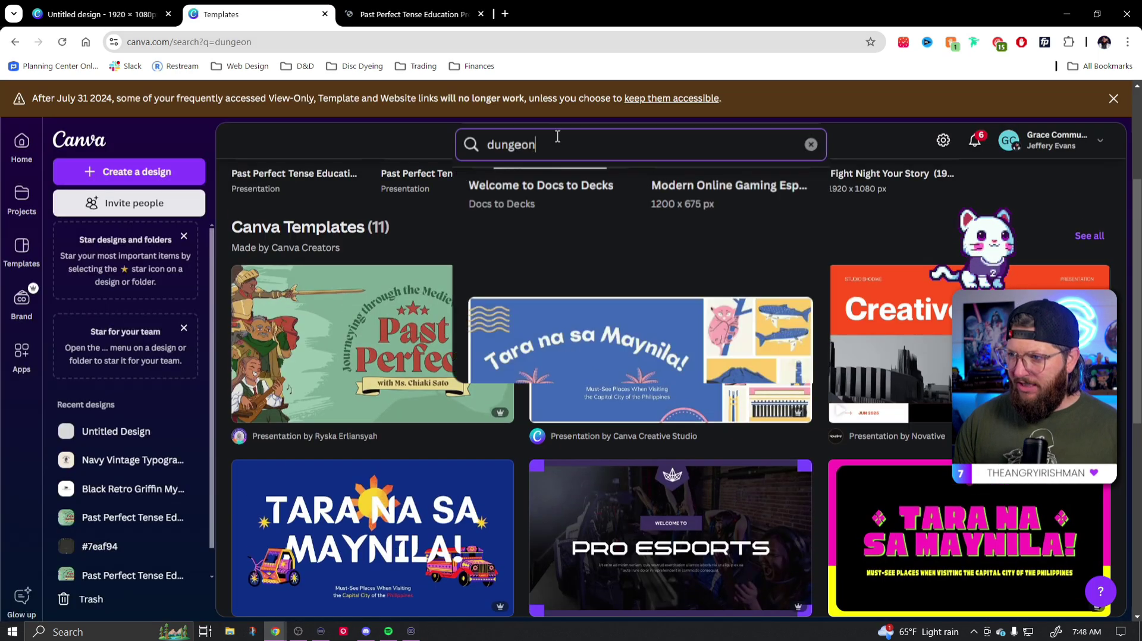
Replace the template search with "adventure" and browse the results.
click(557, 137)
text(adventure)
key(Return)
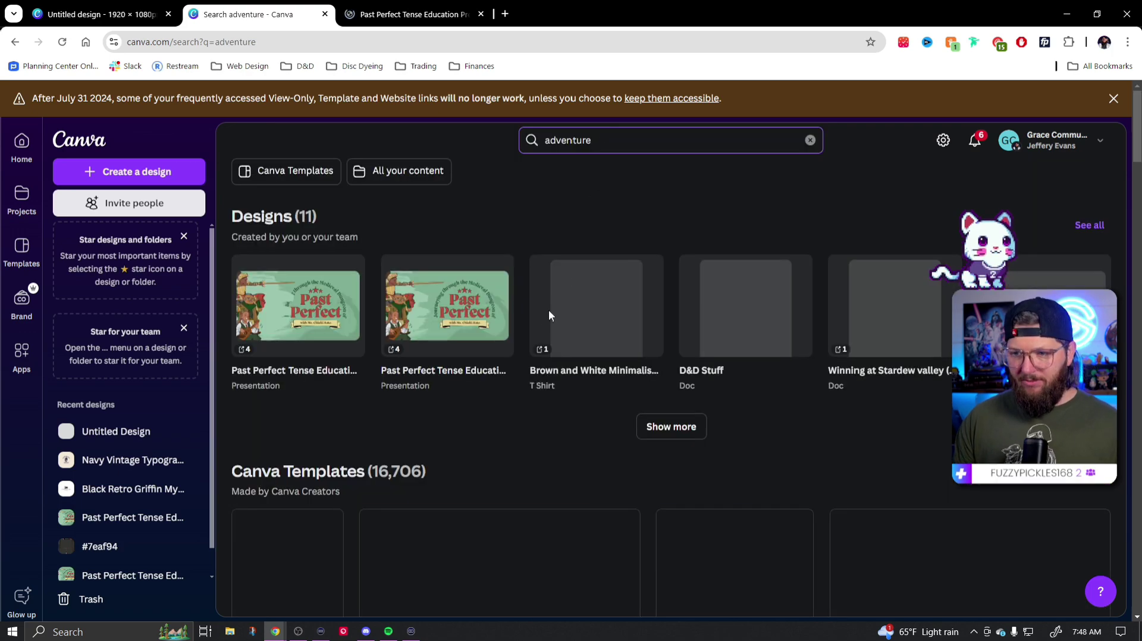
scroll(549, 315, down, 4)
scroll(741, 433, down, 1)
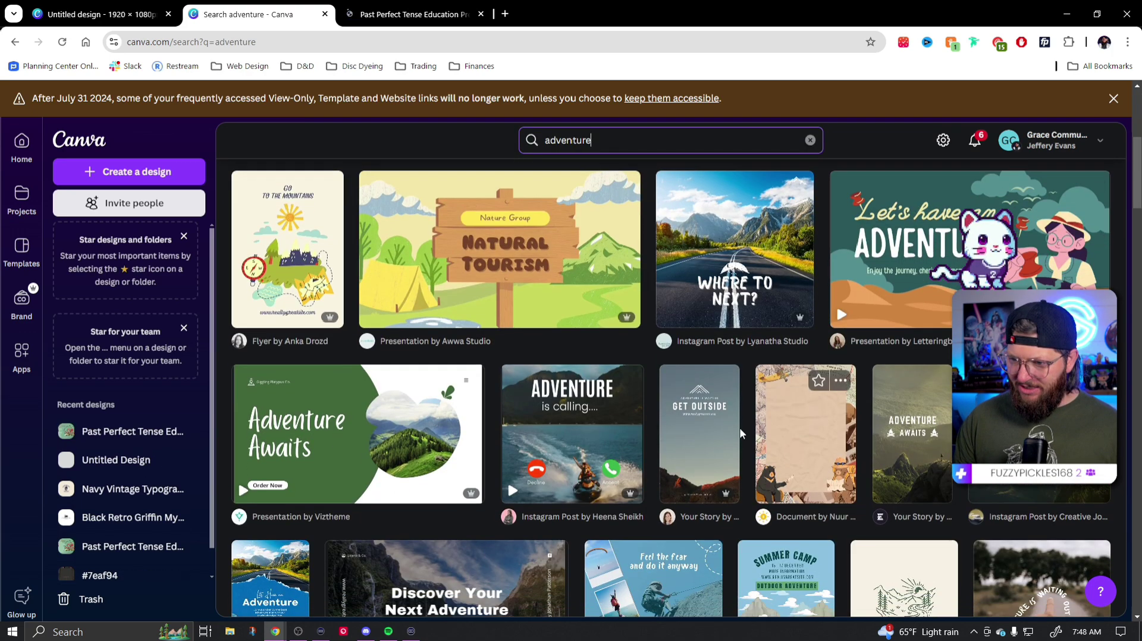
scroll(741, 433, down, 2)
Replace the template search with "medieval" and browse the results.
click(542, 144)
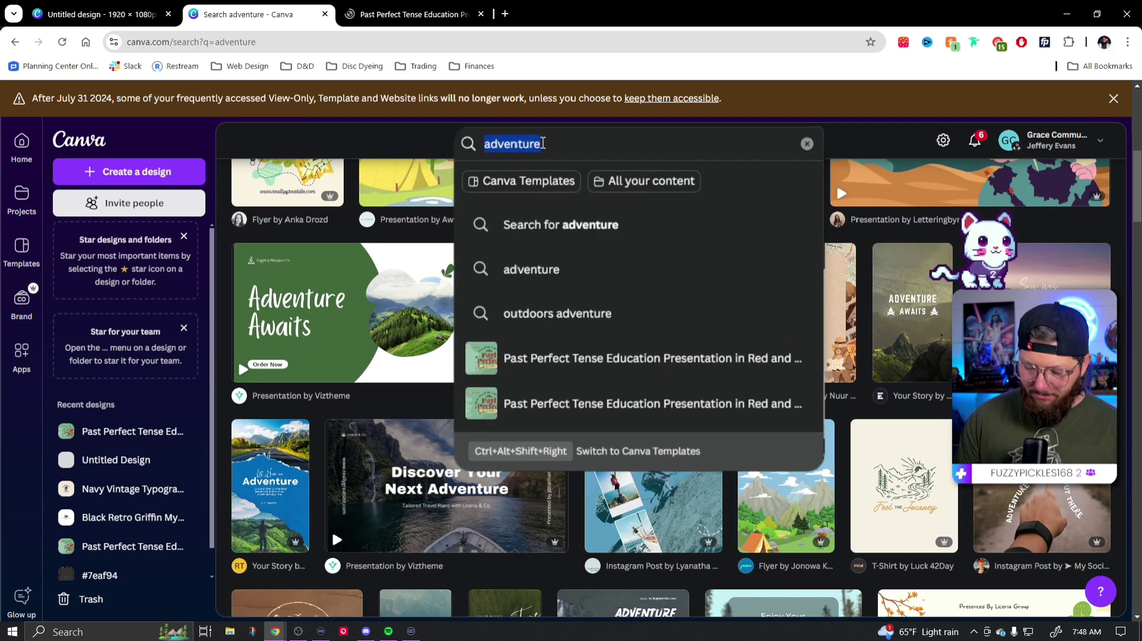
text(medieval)
key(Return)
scroll(278, 307, down, 4)
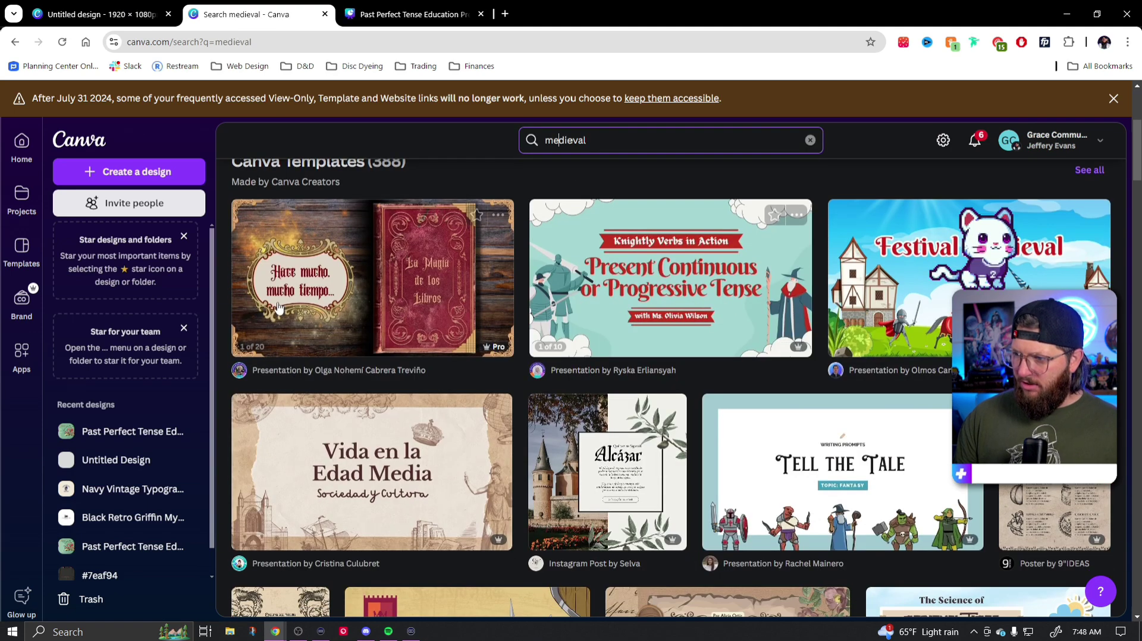
Browse the medieval results, look through the Green and Beige Myths and Legends presentation's pages, and close the template search tab.
scroll(368, 366, down, 2)
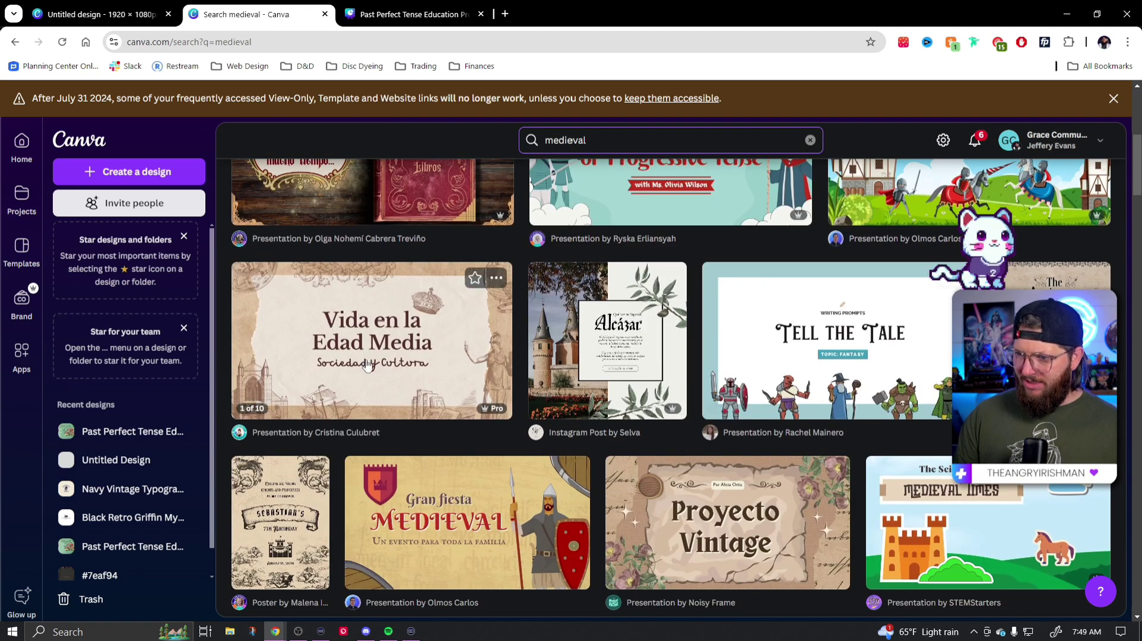
scroll(368, 365, down, 2)
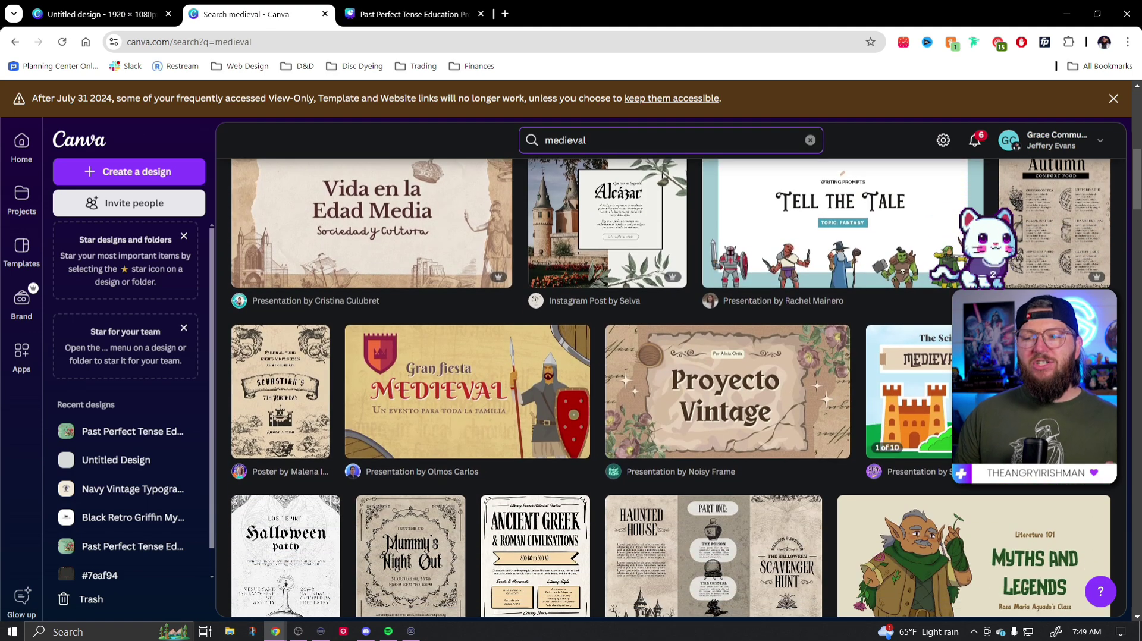
scroll(671, 387, down, 6)
scroll(671, 387, up, 2)
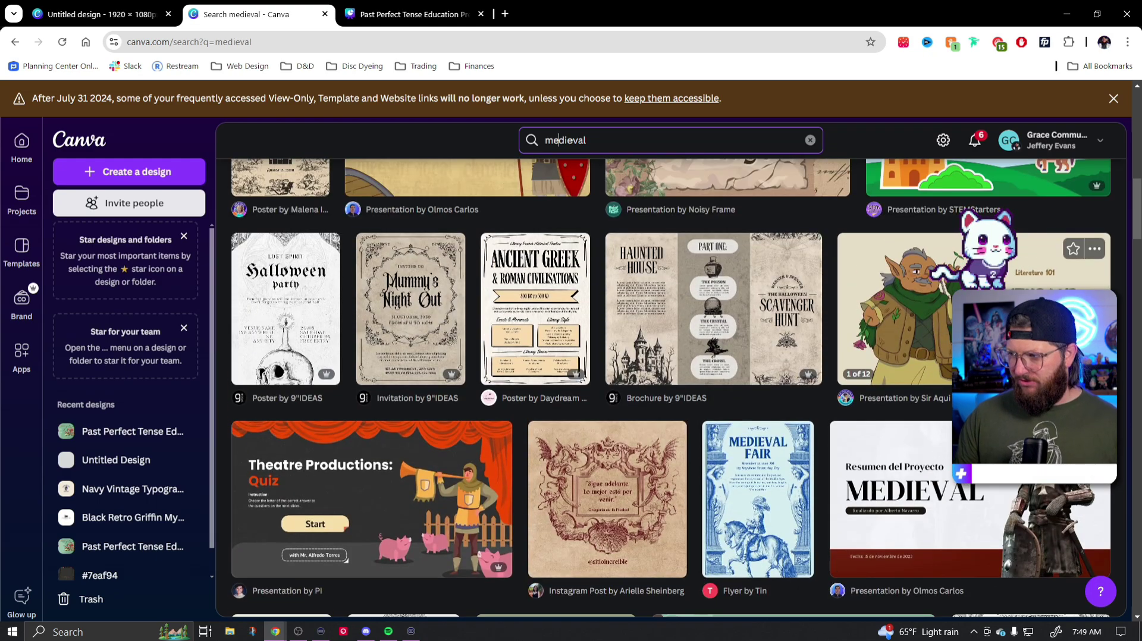
click(896, 315)
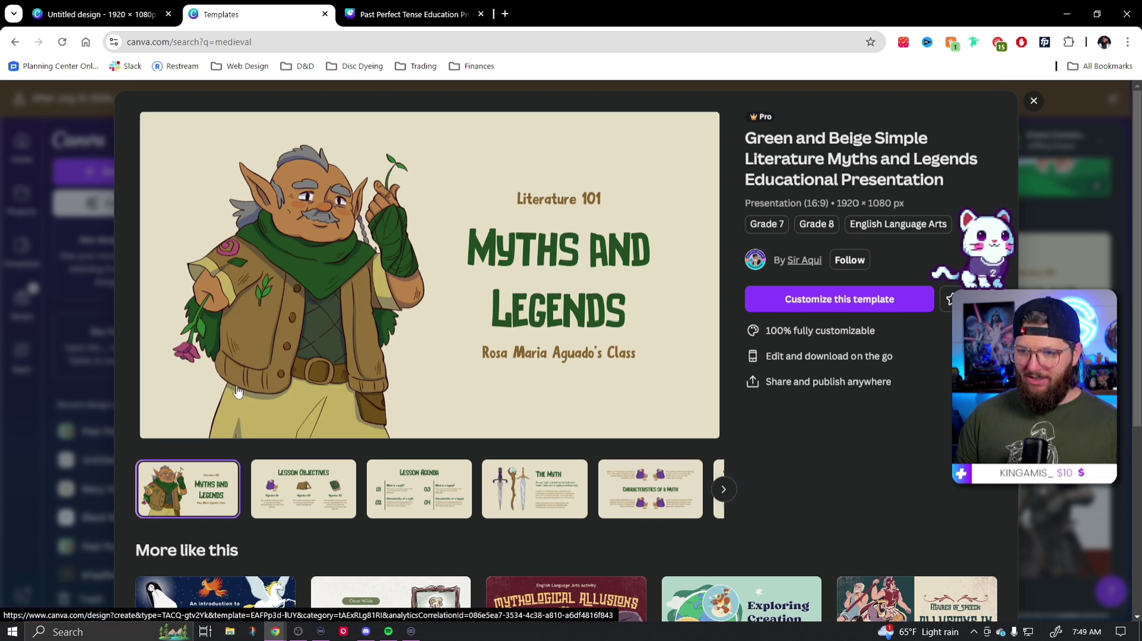
click(333, 513)
click(419, 500)
click(534, 500)
key(ctrl+w)
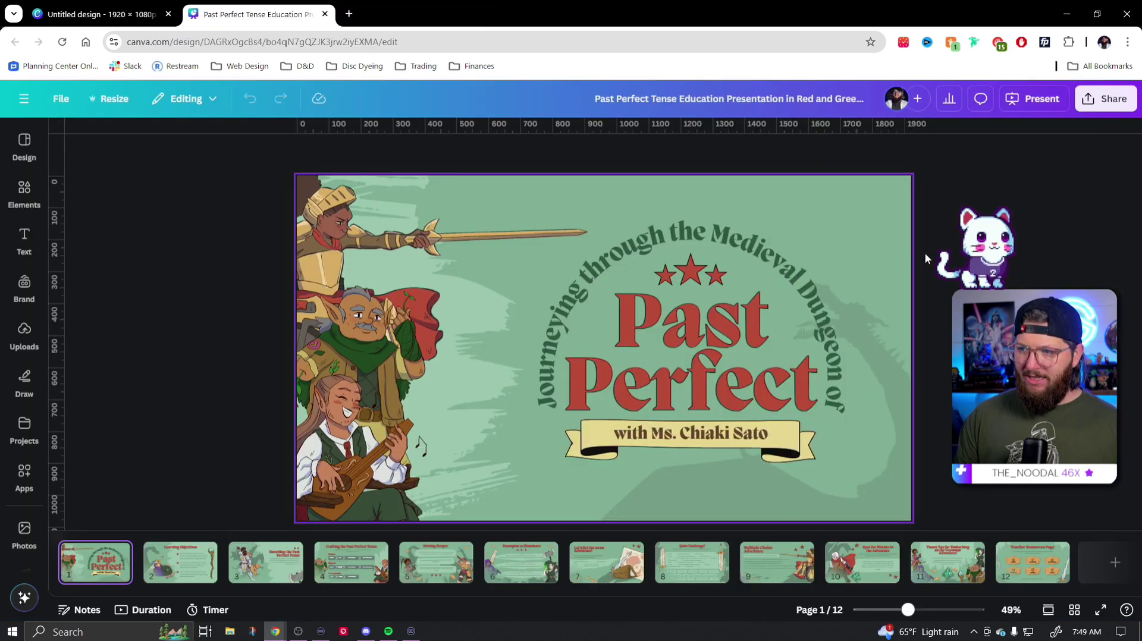
Look through pages 2 and 3 of the Past Perfect Tense presentation and inspect the background brush shapes on page 3.
click(180, 562)
click(266, 562)
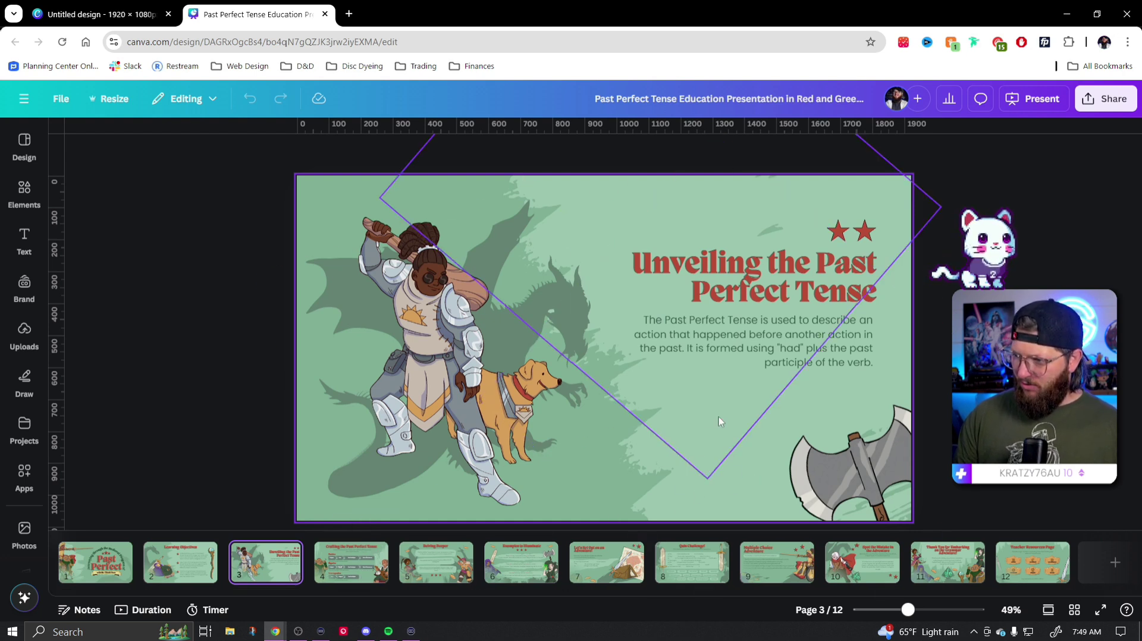
click(910, 179)
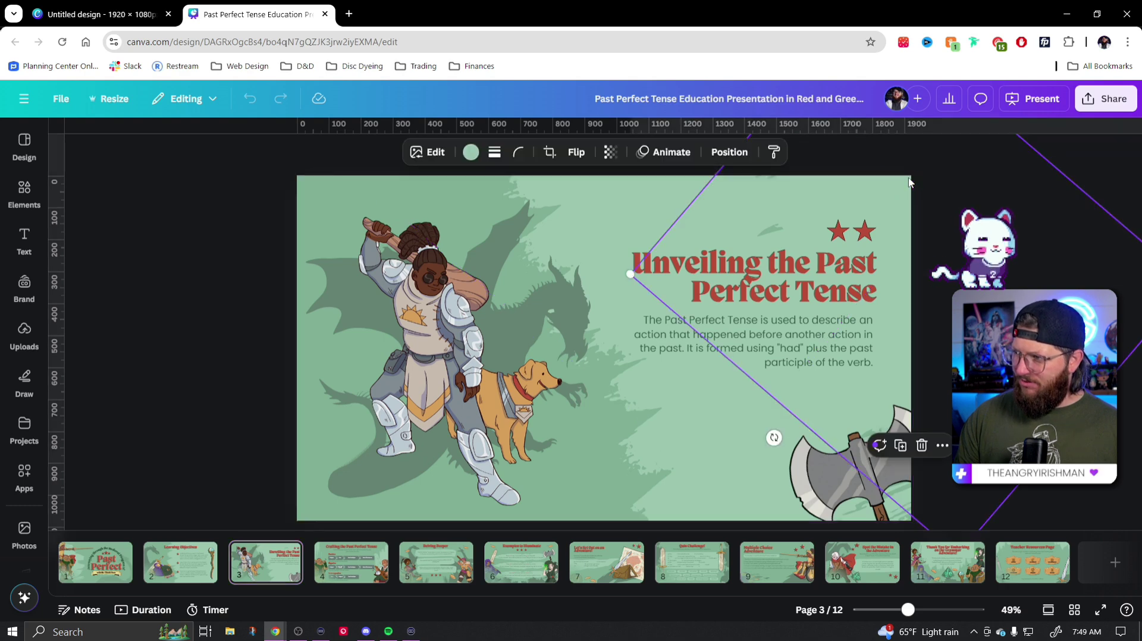
click(382, 187)
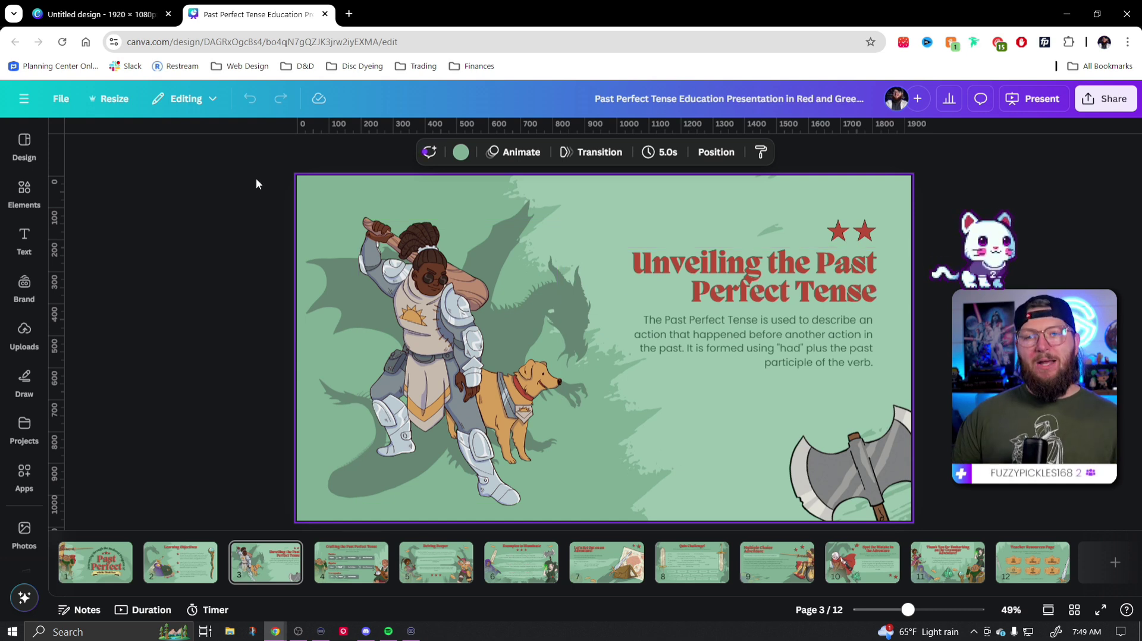
Return to the untitled 1920 × 1080 px design and place a square shape over the Dungeon Master's camera frame.
click(101, 14)
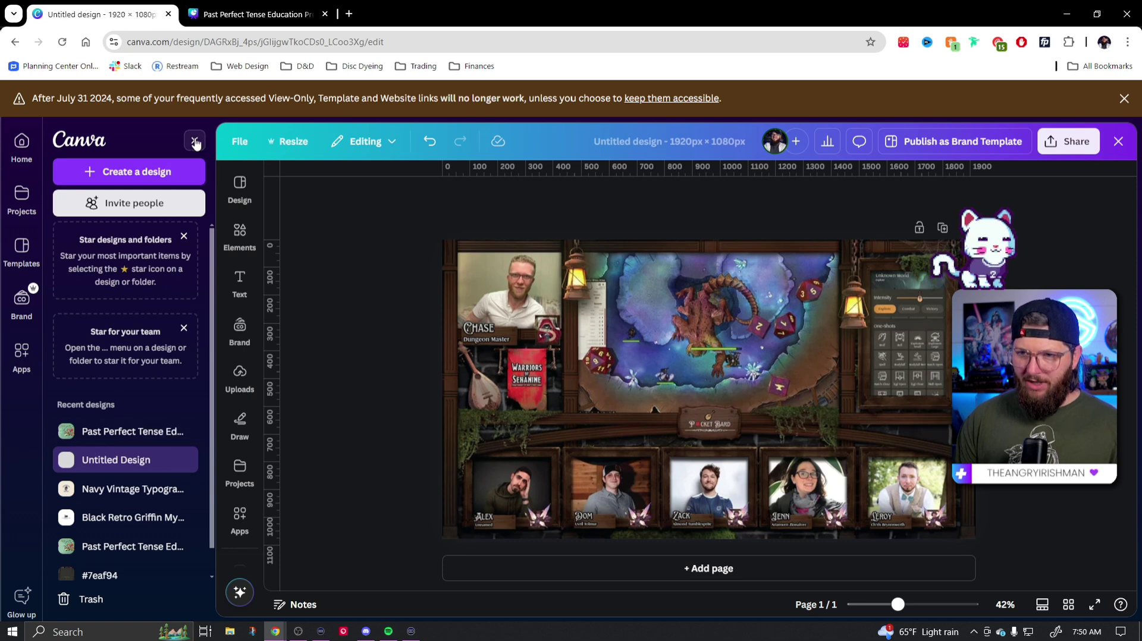
click(195, 141)
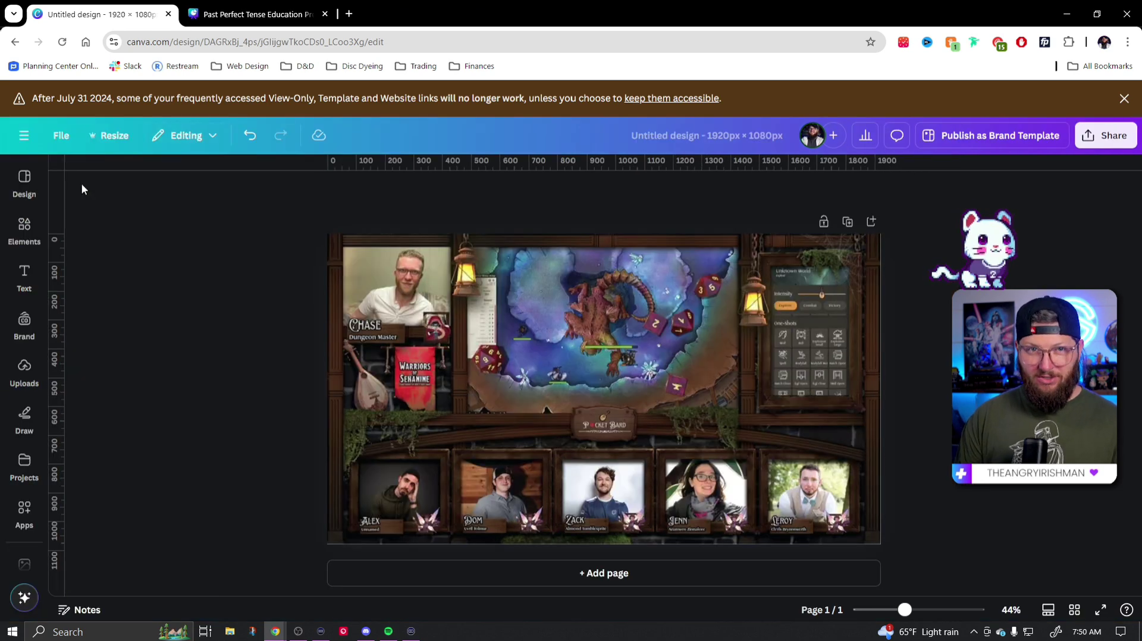
click(25, 235)
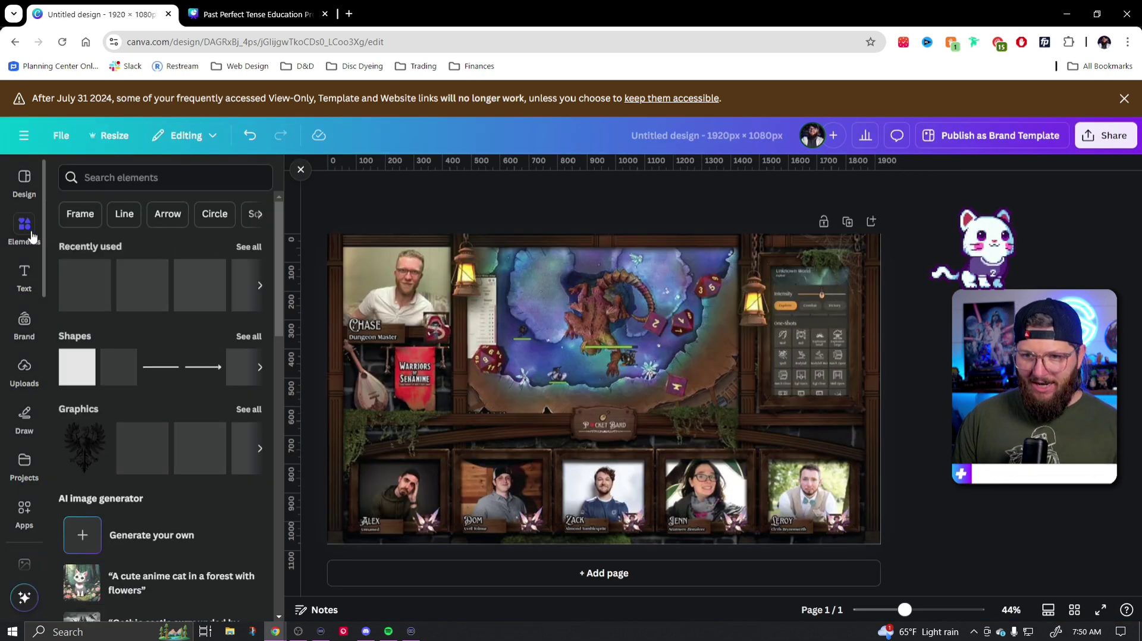
click(73, 376)
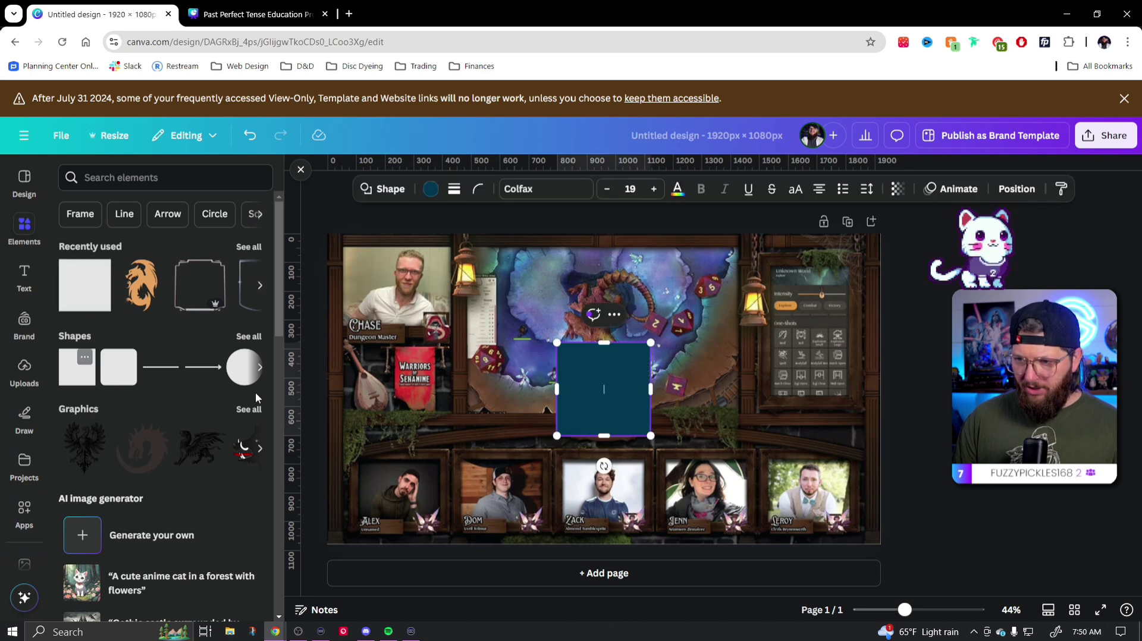
drag(612, 403, 399, 308)
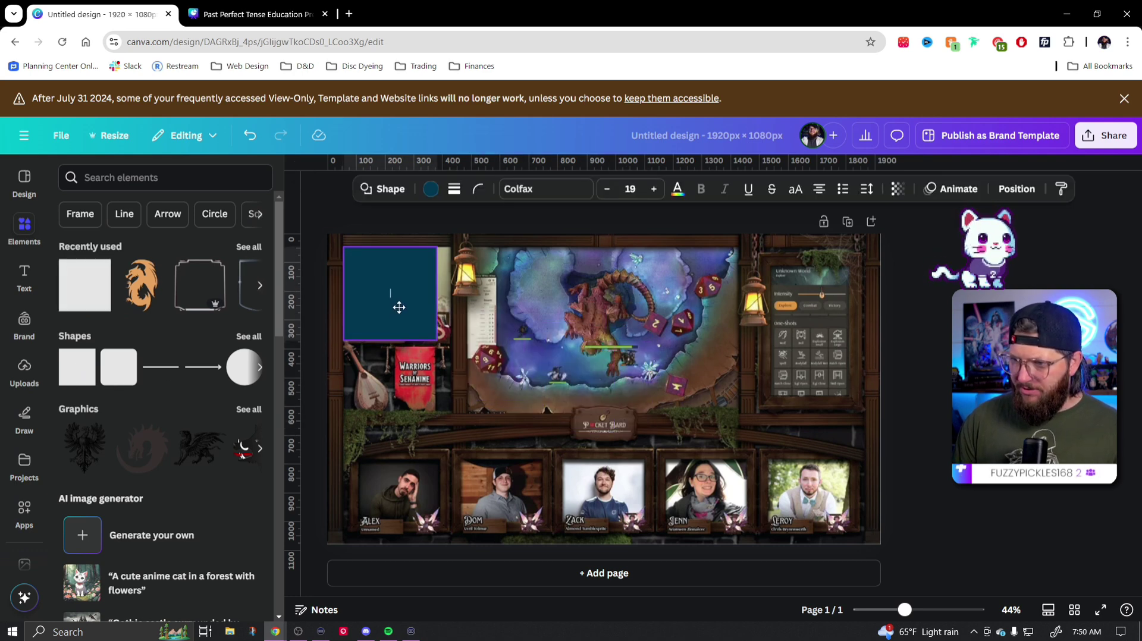
Widen the square to the Dungeon Master's camera frame and cover the central map and the right-hand tool panel with resized copies.
drag(437, 341, 739, 298)
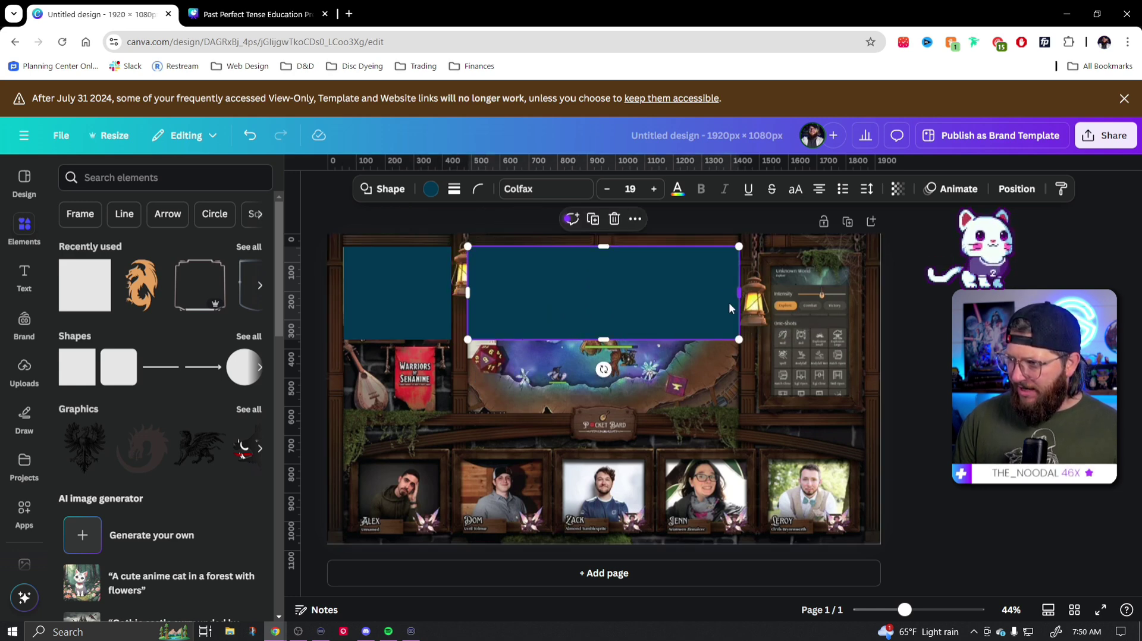
drag(600, 343, 602, 412)
click(408, 319)
drag(409, 309, 823, 413)
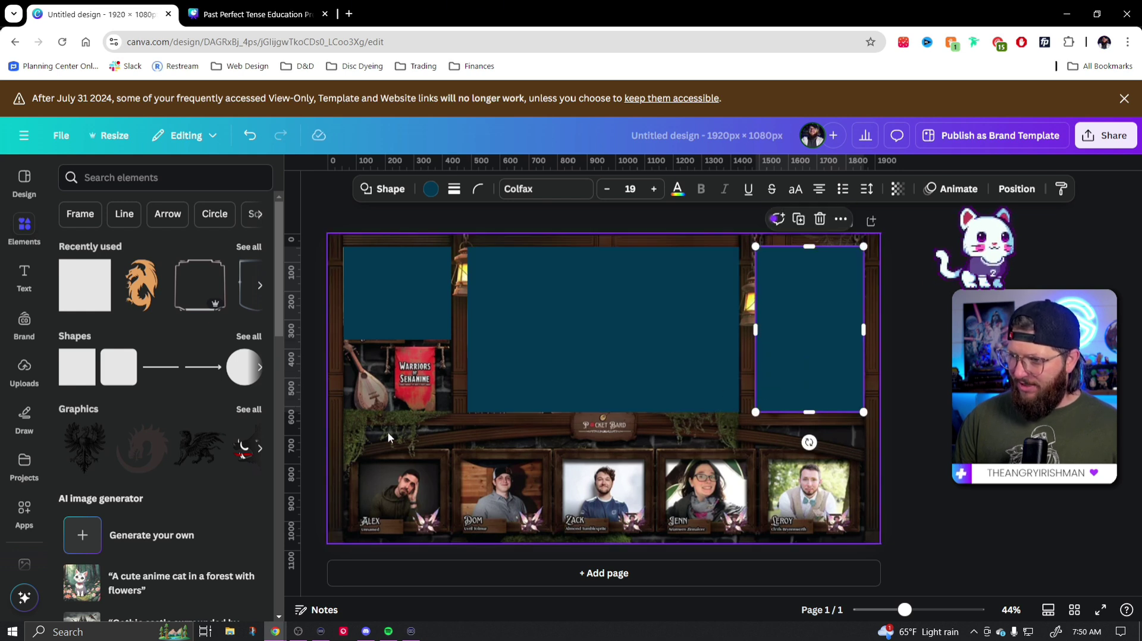
Place a copy of the Dungeon Master rectangle beneath it and shorten it to end level with the map rectangle's lower edge.
click(382, 307)
drag(397, 304, 390, 400)
drag(398, 440, 400, 415)
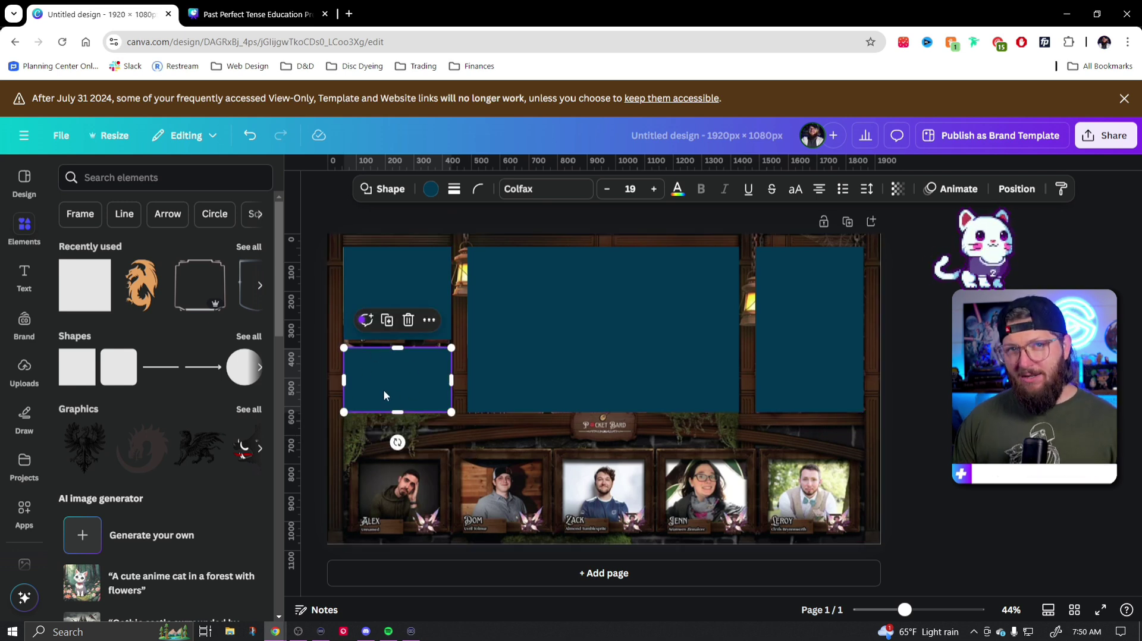
Copy the Dungeon Master rectangle over the first player frame in the lower row, removing the extra copy beside it.
drag(424, 272, 422, 458)
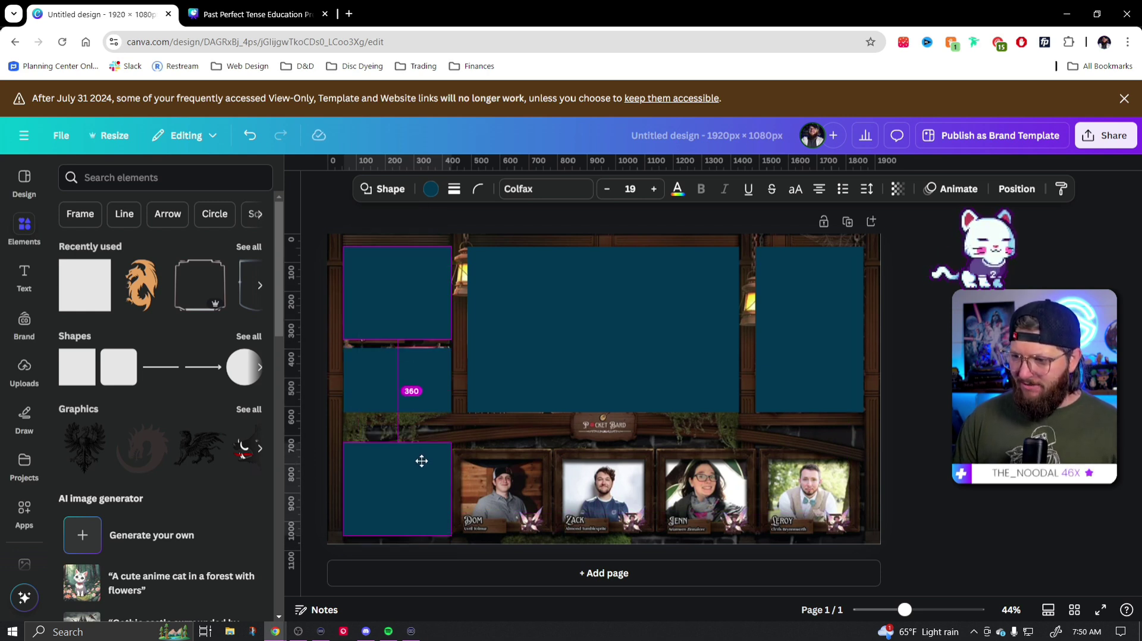
drag(422, 463, 509, 476)
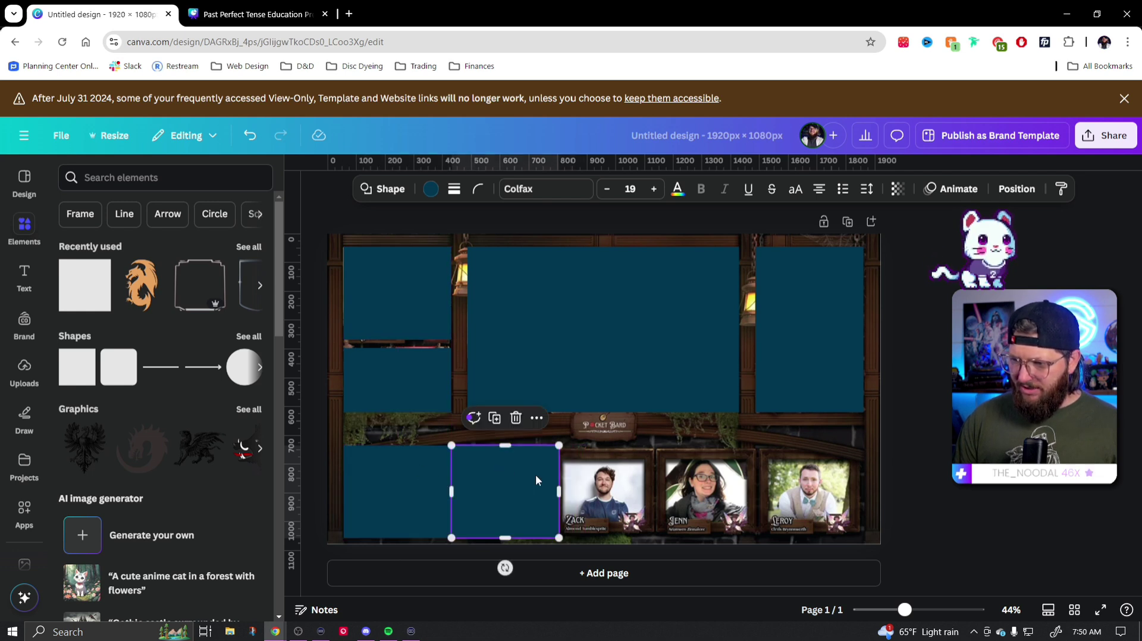
key(Delete)
click(424, 495)
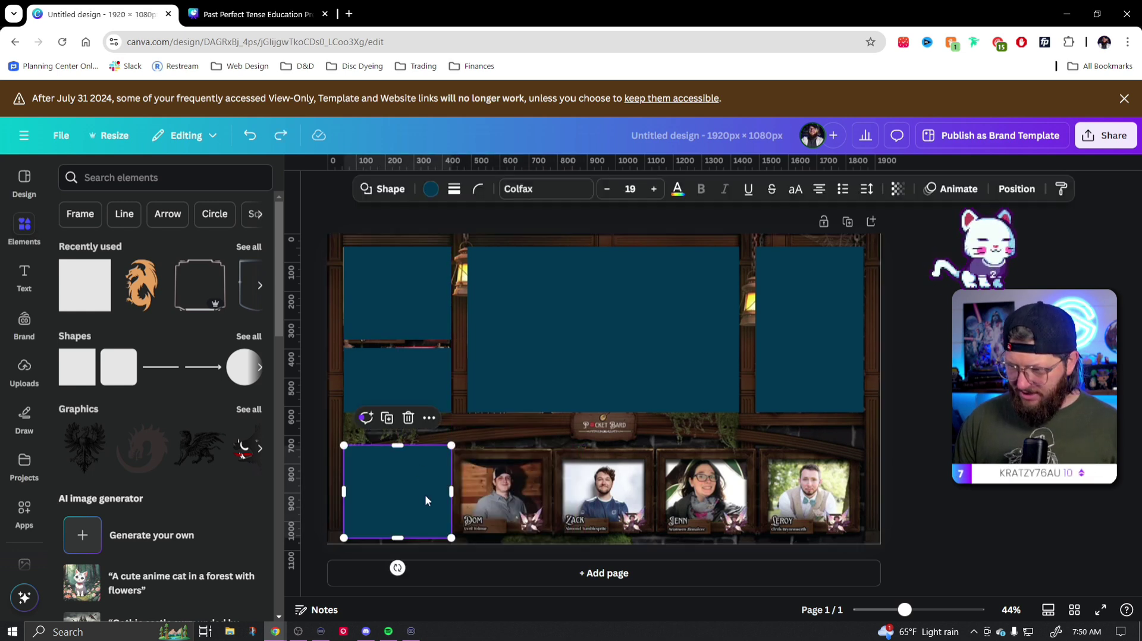
Reduce the first player rectangle to the frame's height and duplicate it side by side across the lower row.
drag(451, 538, 530, 494)
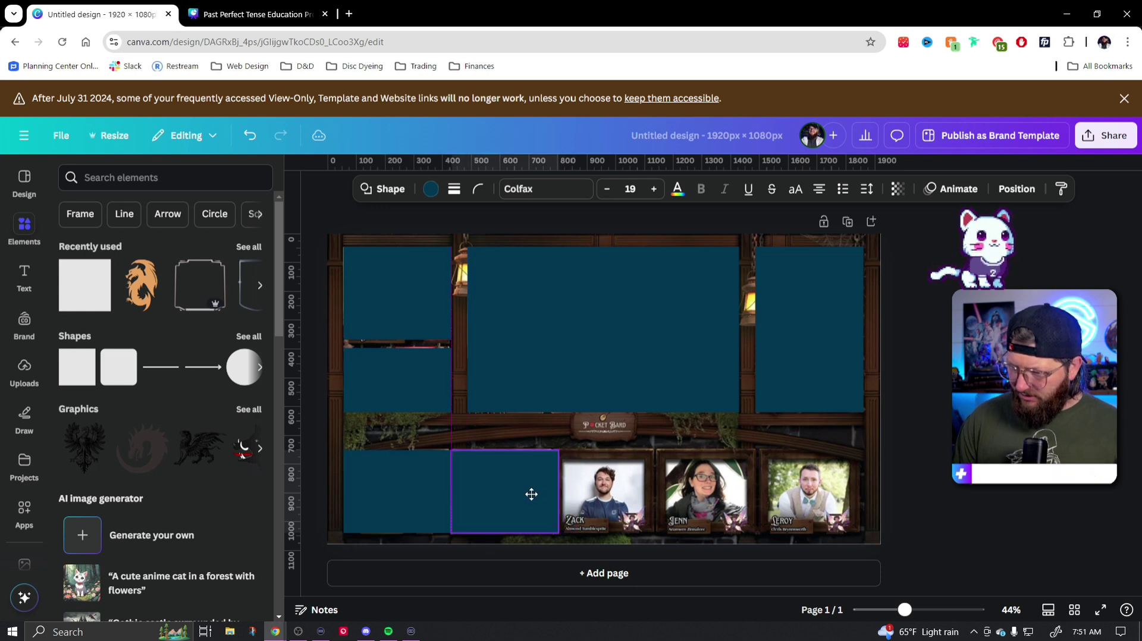
key(ctrl+d)
key(ctrl+d)
key(ctrl+d)
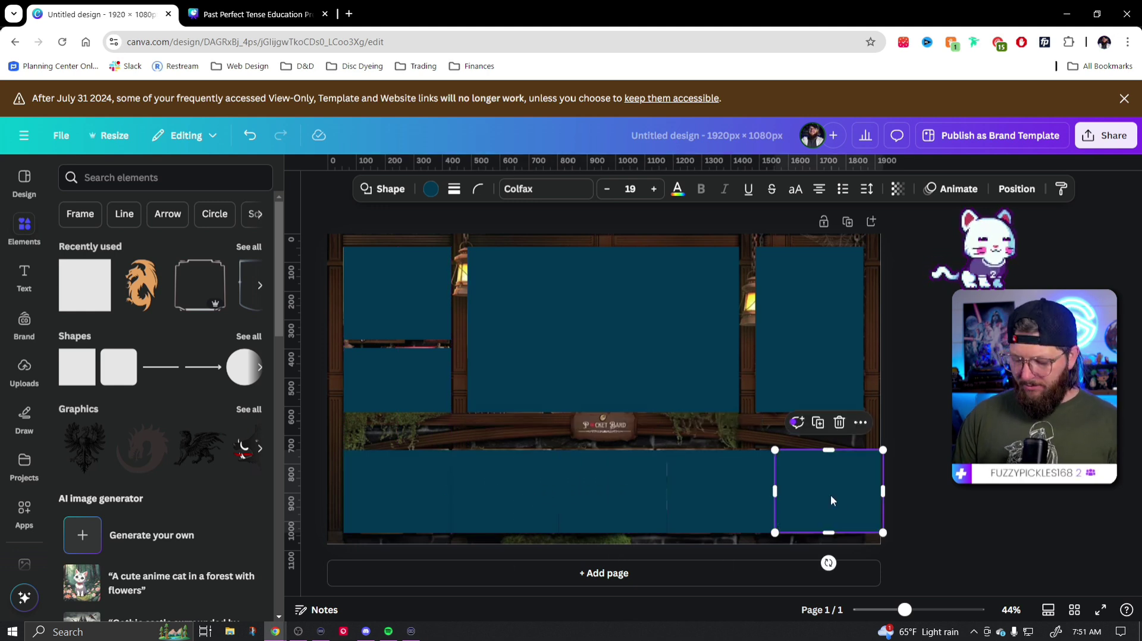
Delete the fifth player rectangle and spread the other four out, aligning the last one under the right-hand panel.
key(Delete)
drag(694, 495, 787, 489)
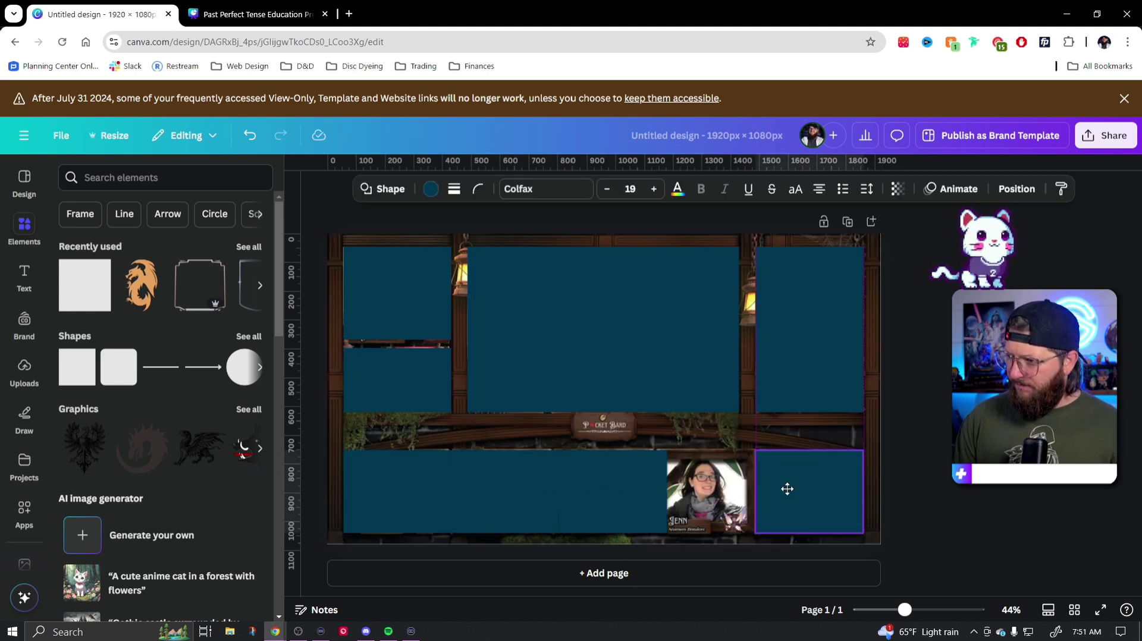
shift+click(639, 499)
drag(639, 499, 707, 498)
key(ctrl+z)
click(951, 489)
drag(525, 505, 541, 497)
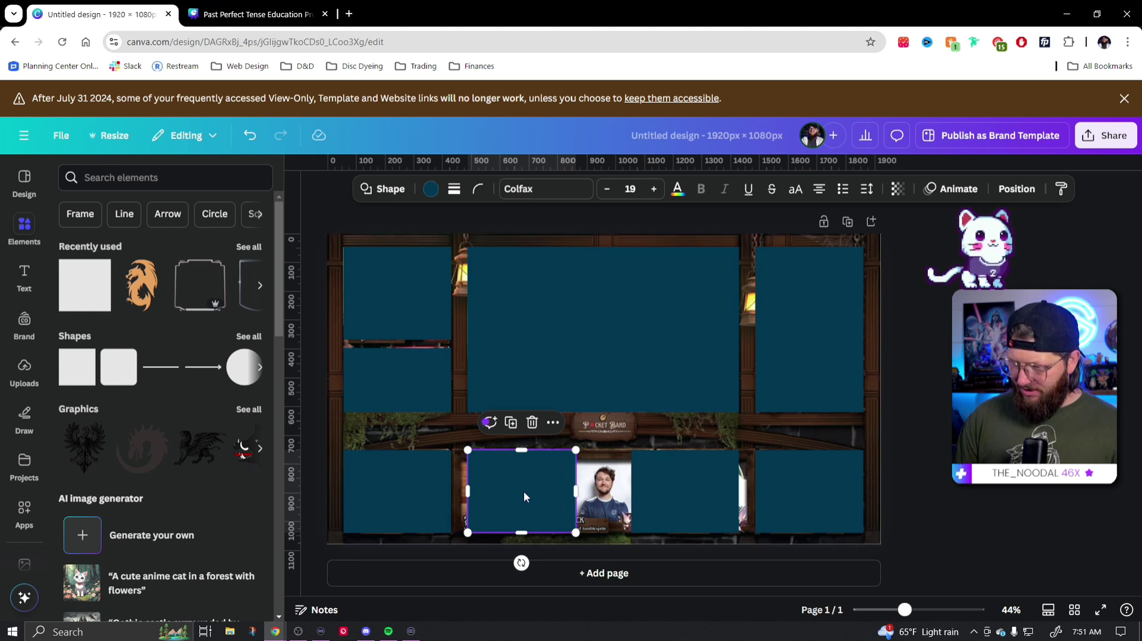
Space the four player rectangles evenly across the lower row with Tidy up.
click(424, 493)
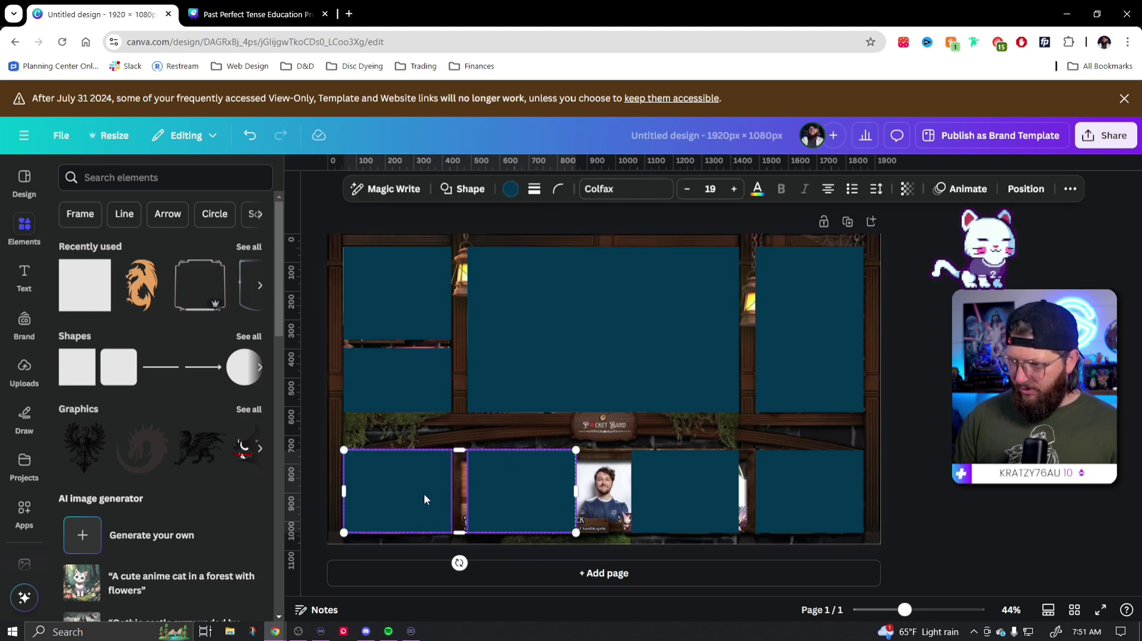
shift+click(547, 497)
shift+click(675, 495)
shift+click(792, 495)
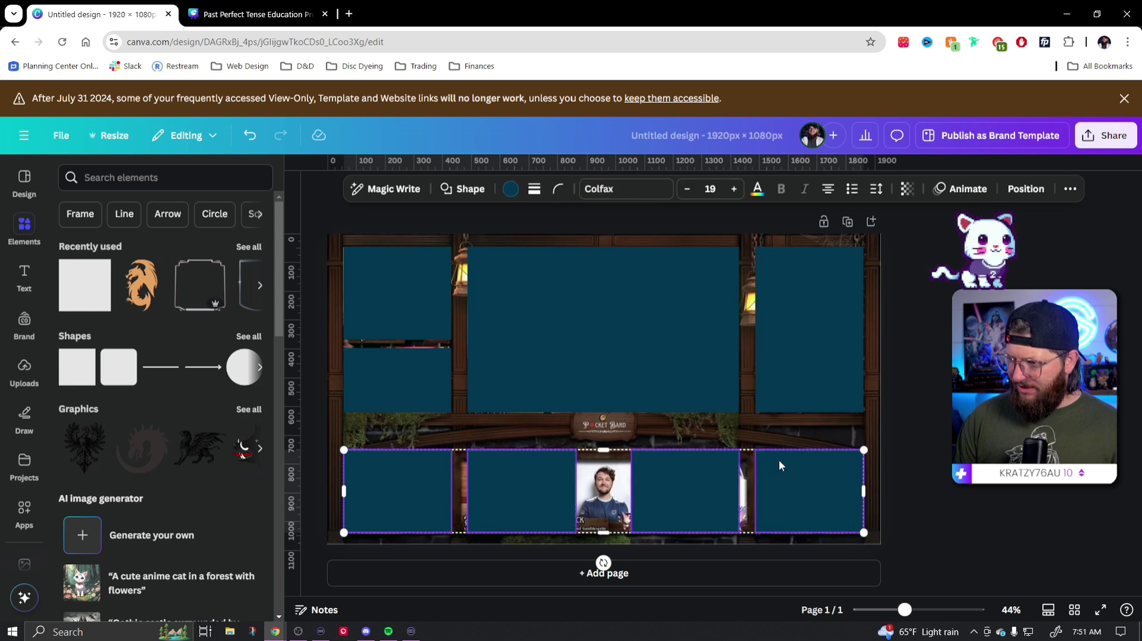
click(1024, 188)
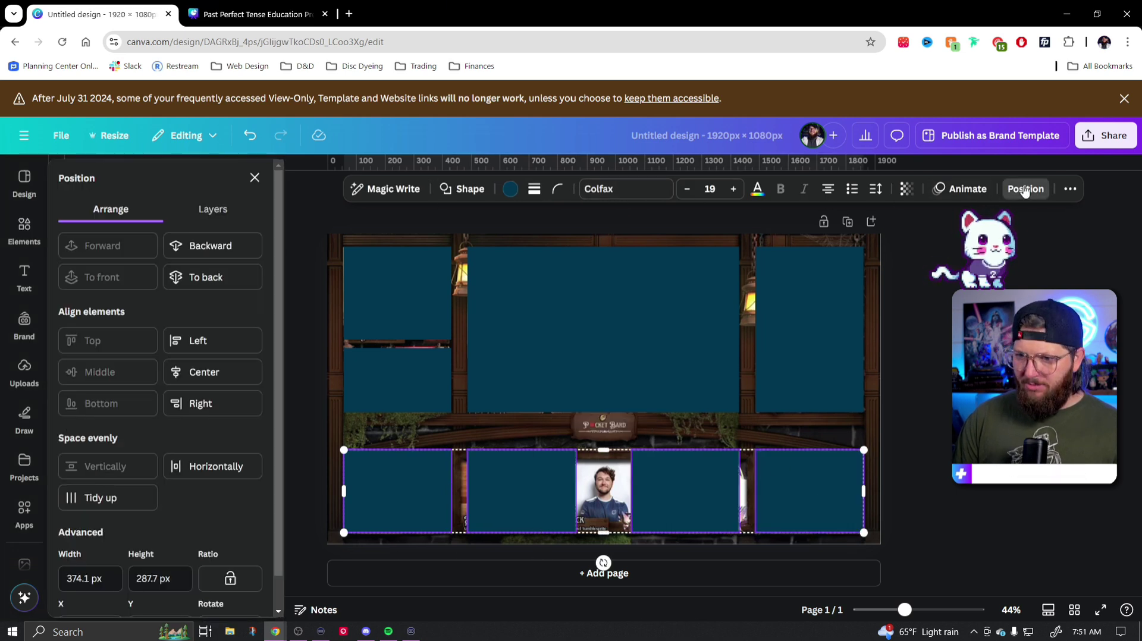
click(121, 506)
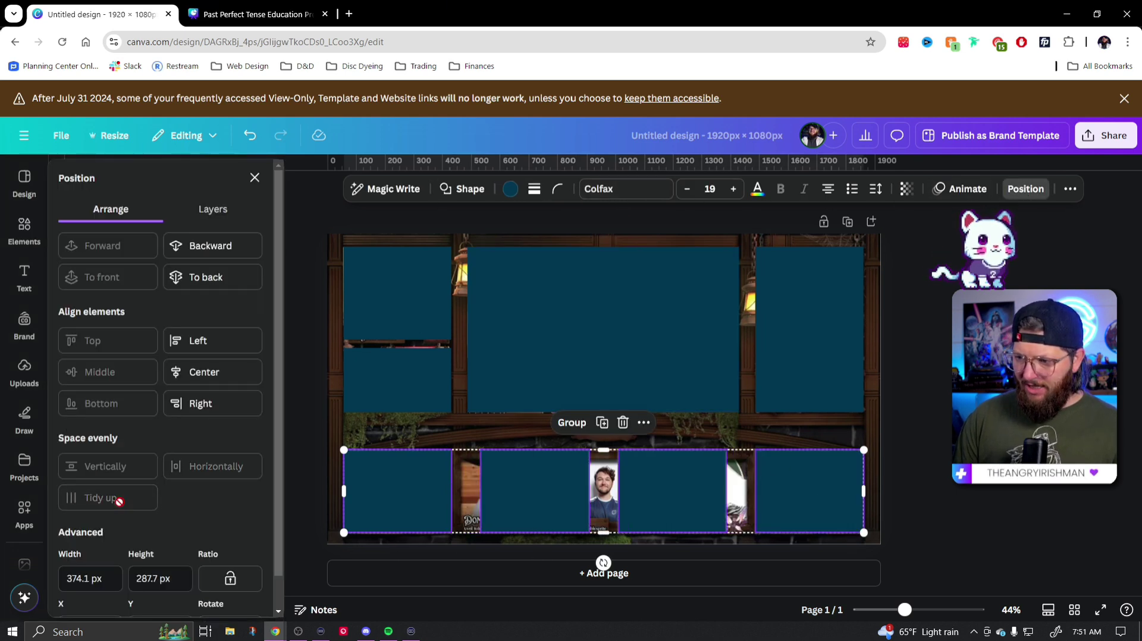
click(999, 480)
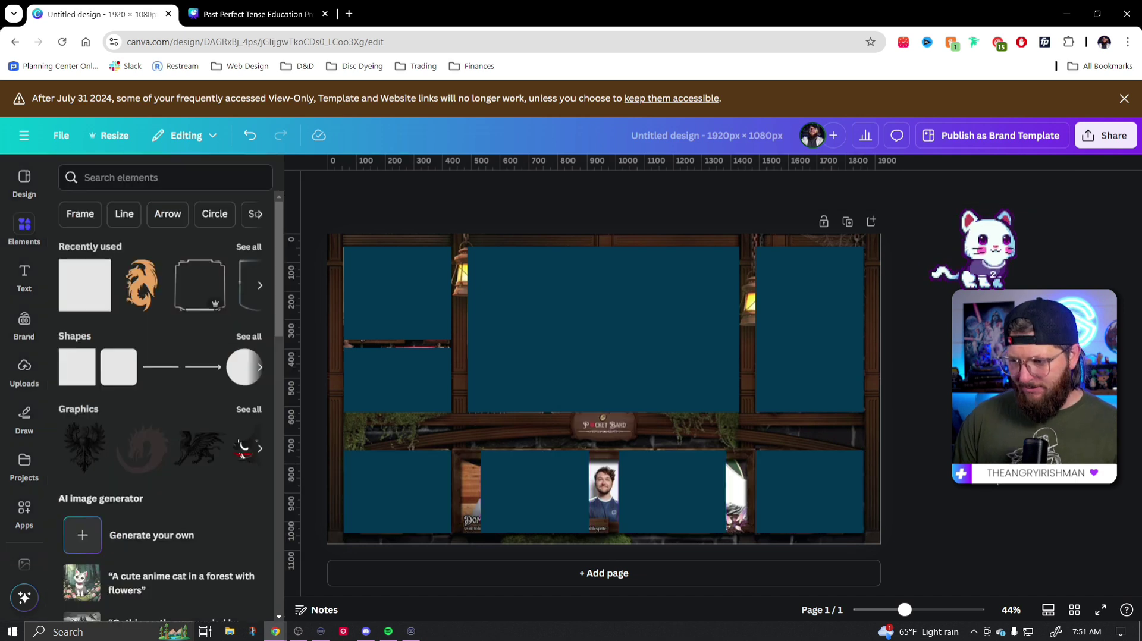
Select all four player rectangles and extend their upper edges together to make them slightly taller.
click(412, 502)
shift+click(526, 505)
shift+click(673, 505)
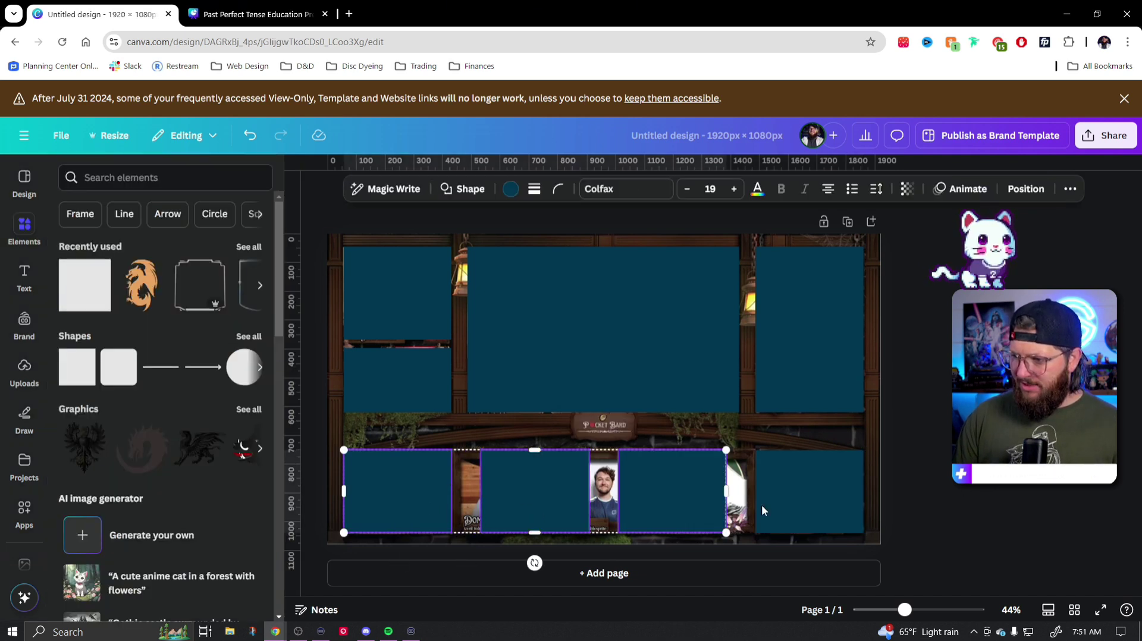
shift+click(763, 509)
drag(603, 446, 603, 433)
key(Escape)
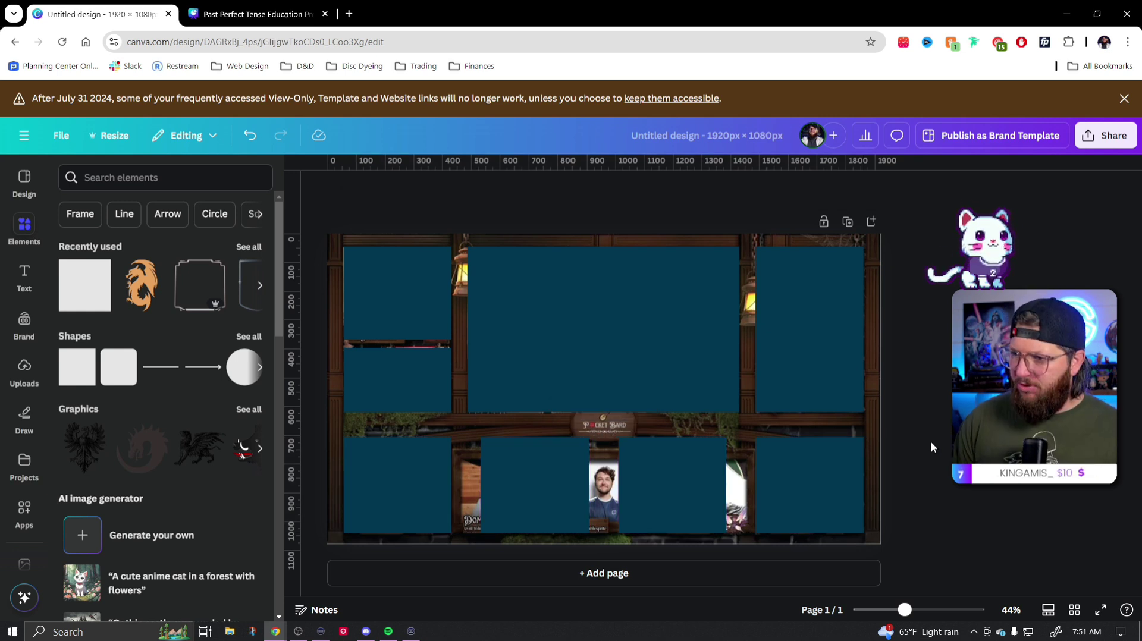
Unlock the reference overlay image behind the rectangles and delete it from the page.
click(459, 239)
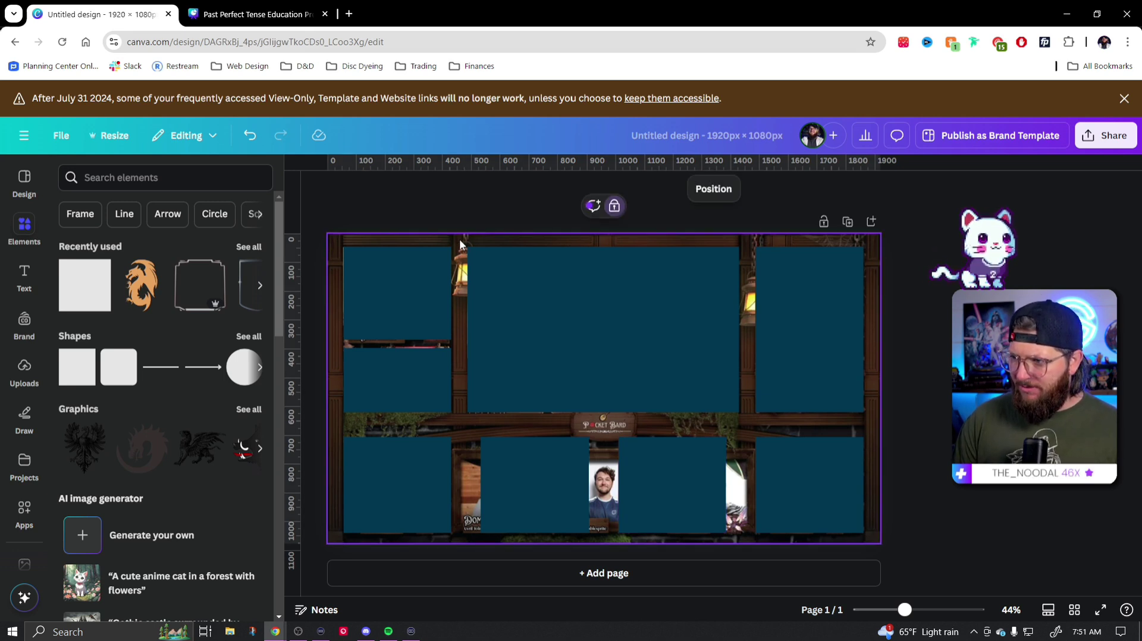
click(614, 206)
click(914, 242)
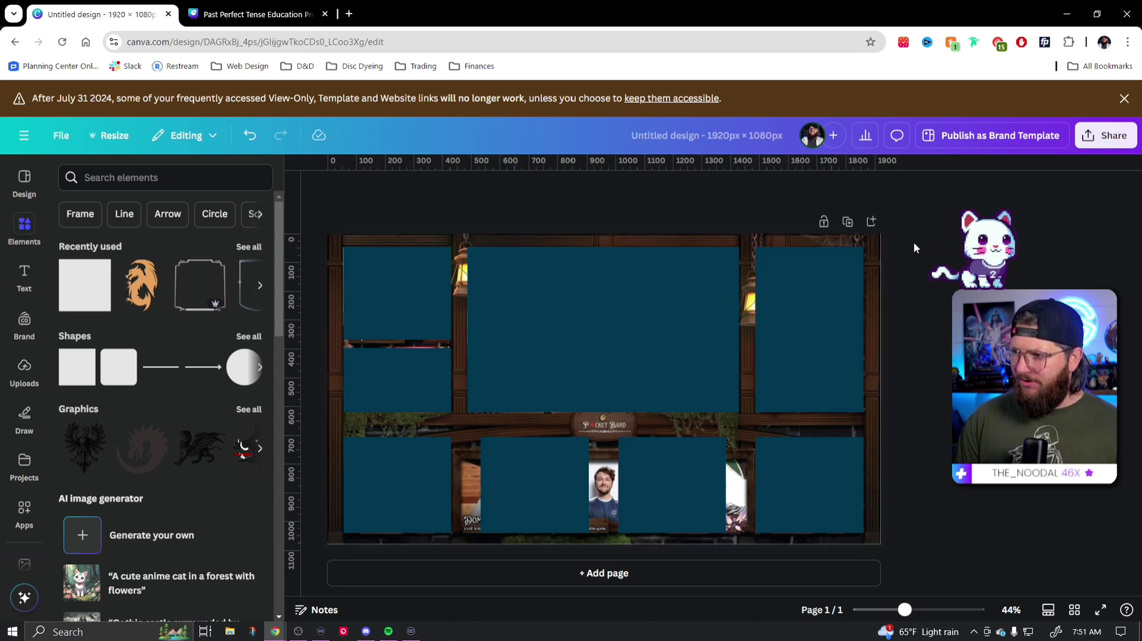
click(875, 241)
key(Delete)
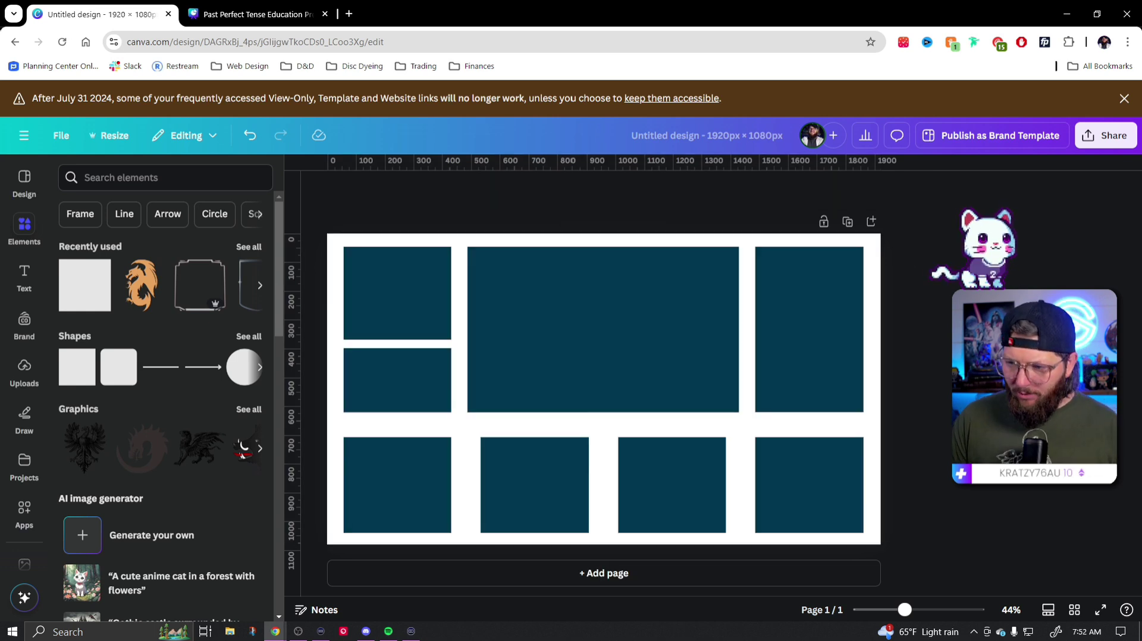
Select the lower-left, map and right-hand rectangles of the upper area and stretch them downward together to about 604 px overall height.
drag(330, 398, 895, 417)
drag(602, 414, 602, 423)
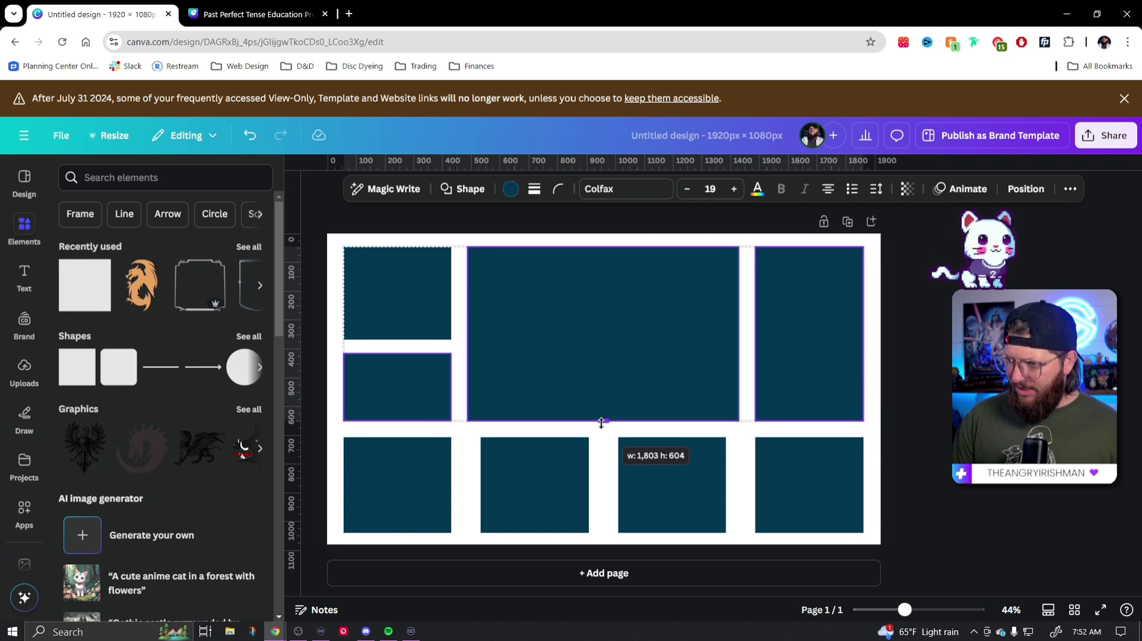
drag(601, 422, 602, 423)
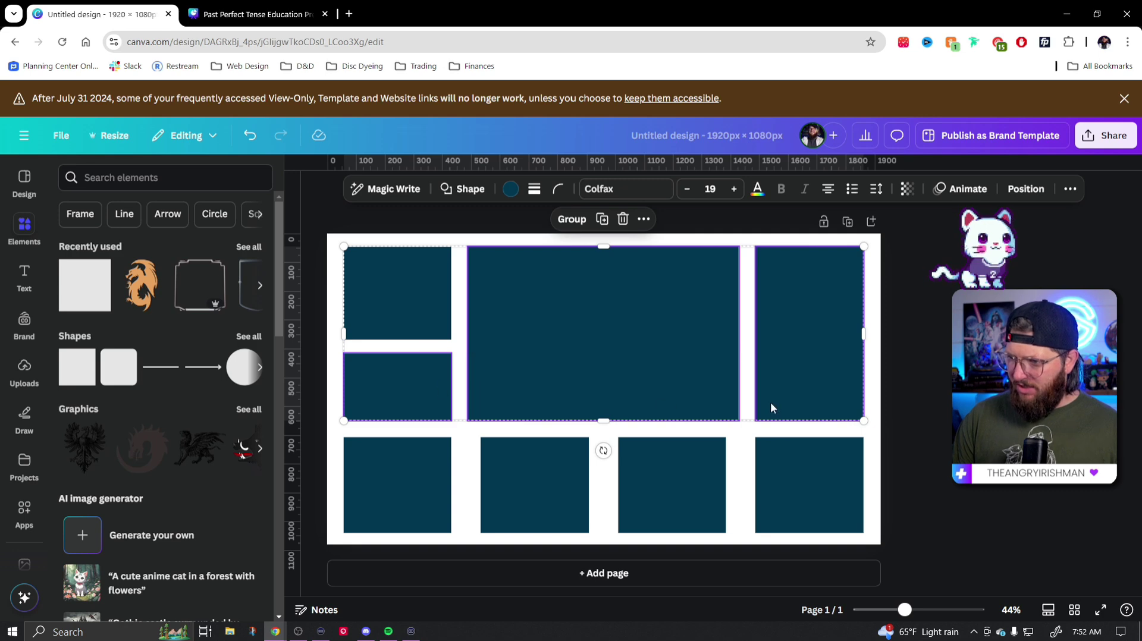
Copy background colour #7EAF94 from page 3 of the Past Perfect Tense presentation and apply it to the overlay page's background.
click(929, 410)
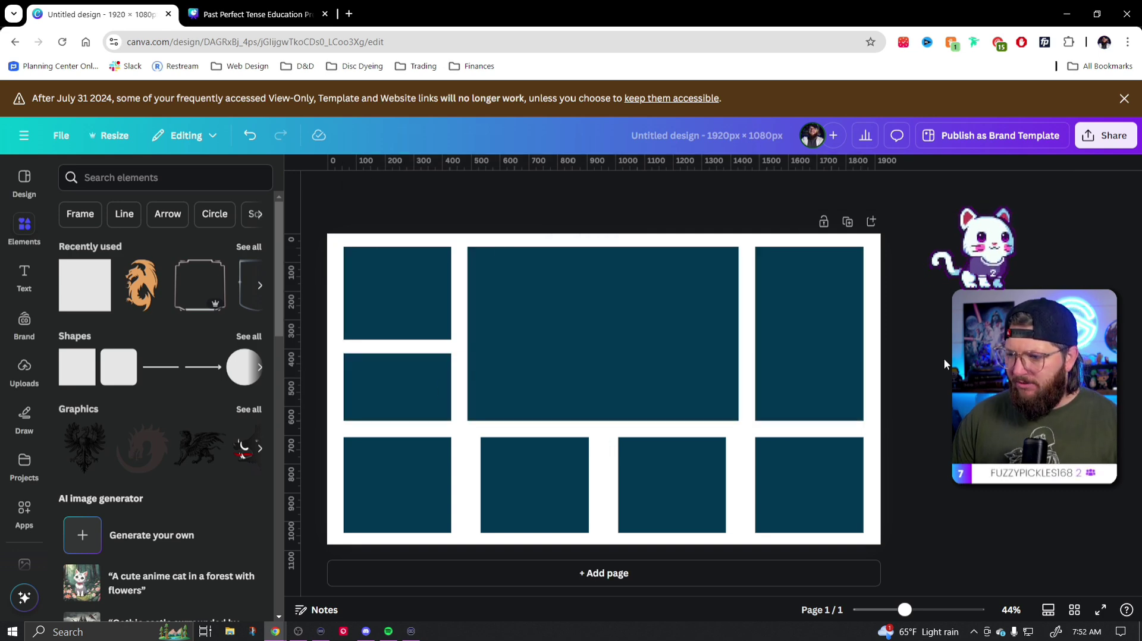
click(256, 14)
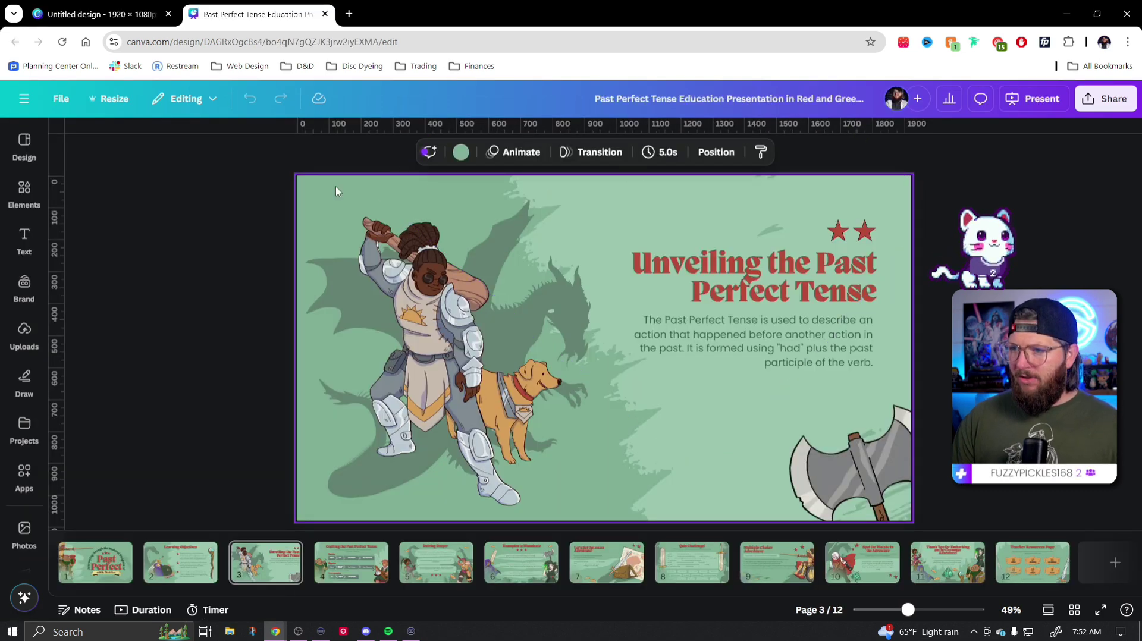
click(461, 152)
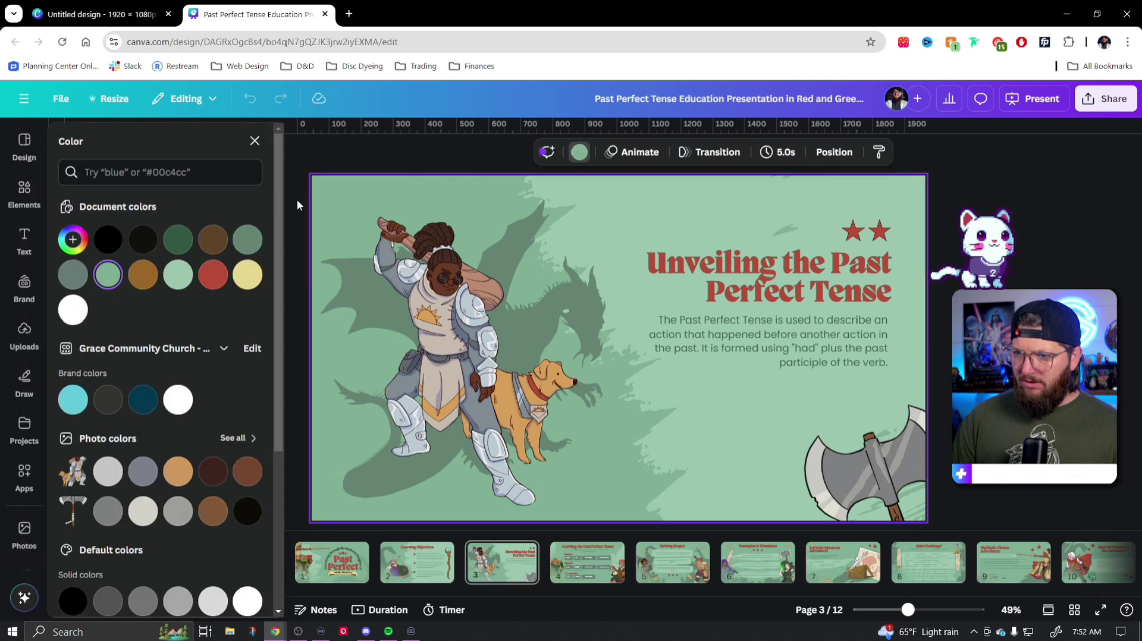
click(107, 275)
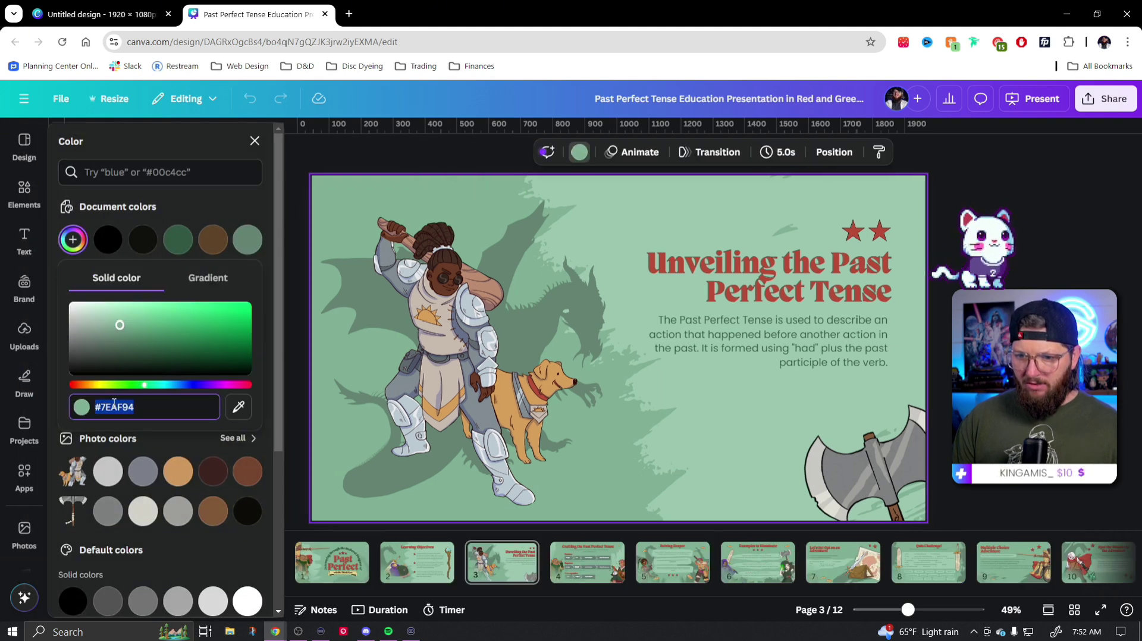
click(99, 14)
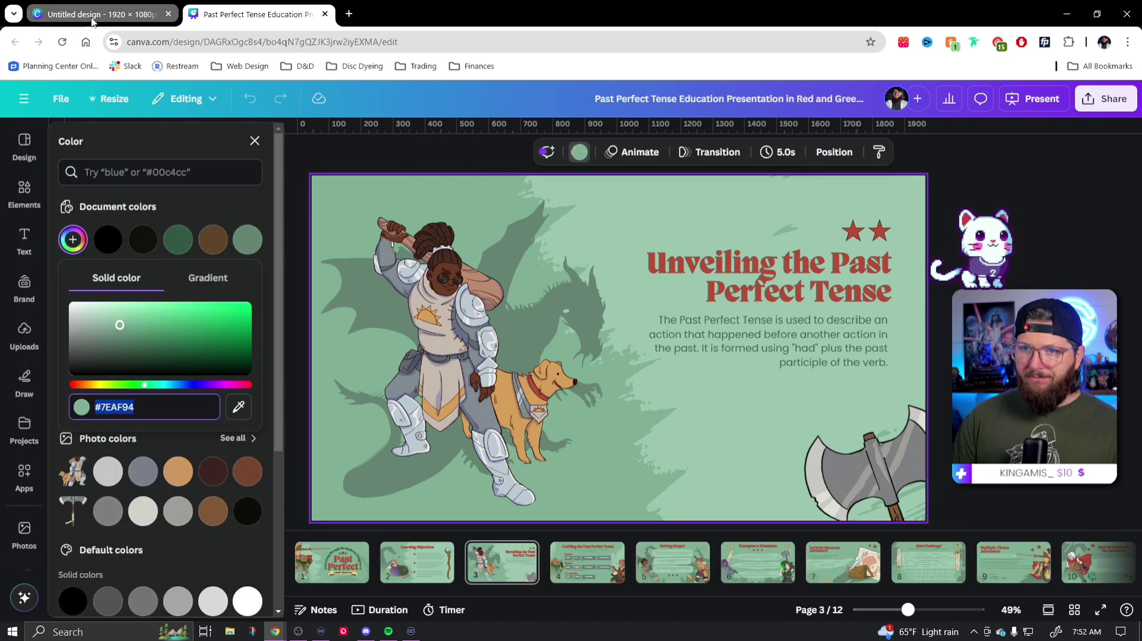
click(337, 244)
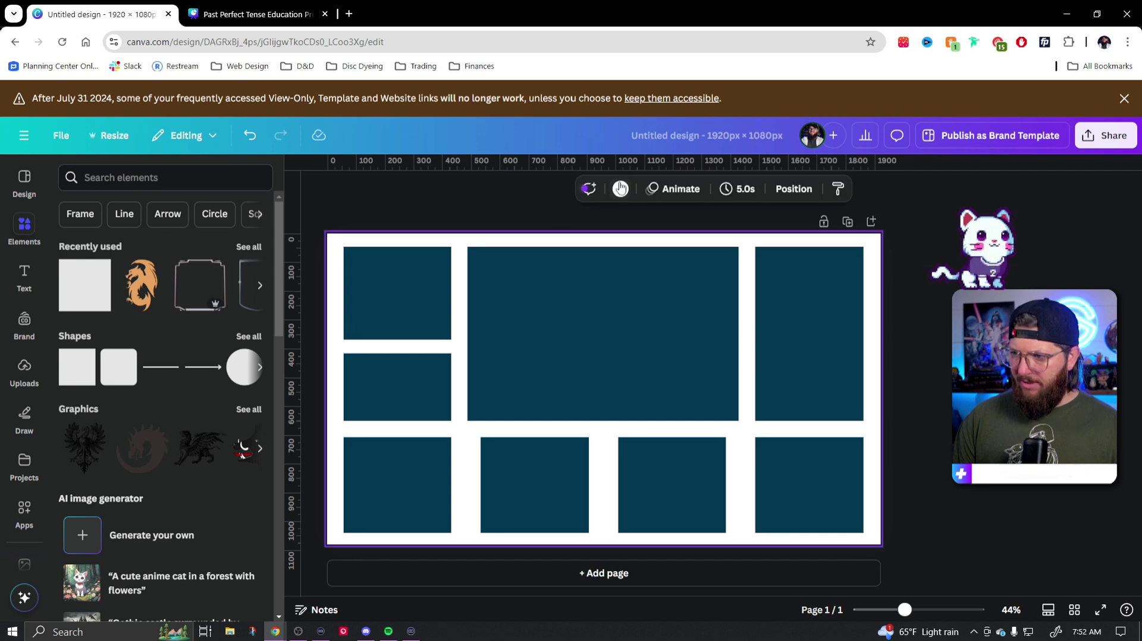
click(621, 188)
click(72, 278)
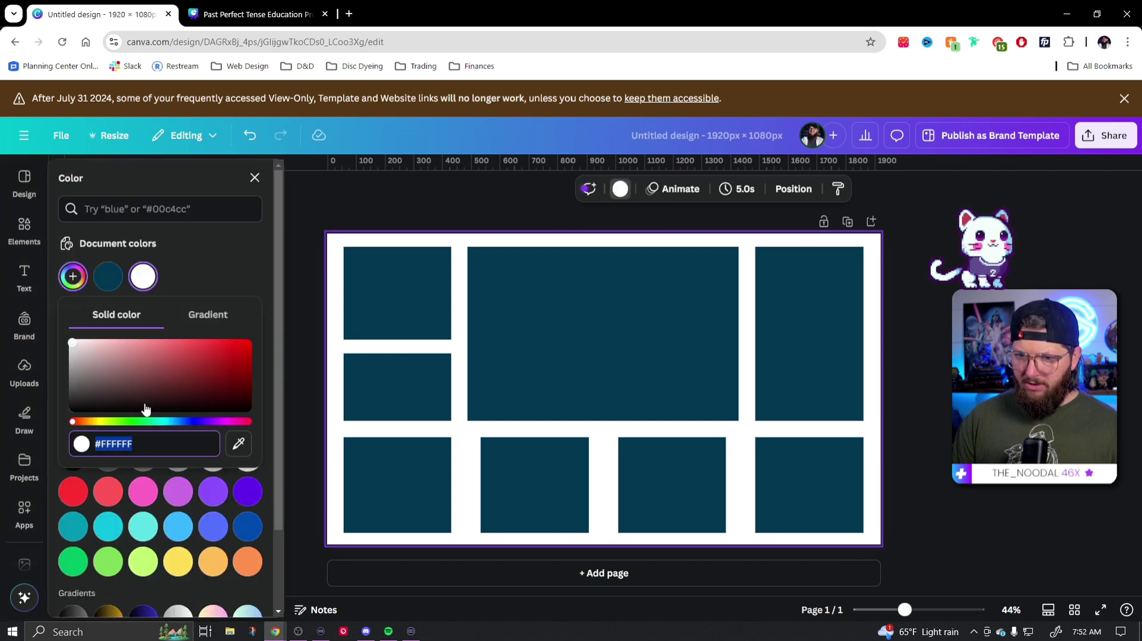
key(ctrl+v)
click(295, 354)
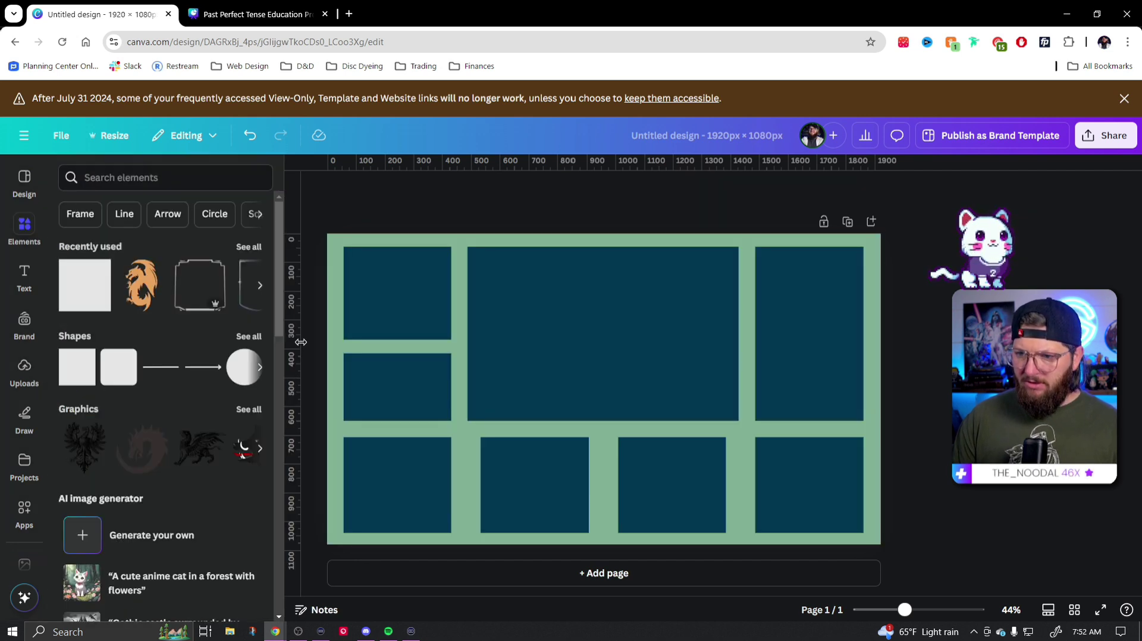
Delete the knight with dog, axe, heading, both stars and paragraph from page 3 of the Past Perfect Tense presentation.
click(256, 13)
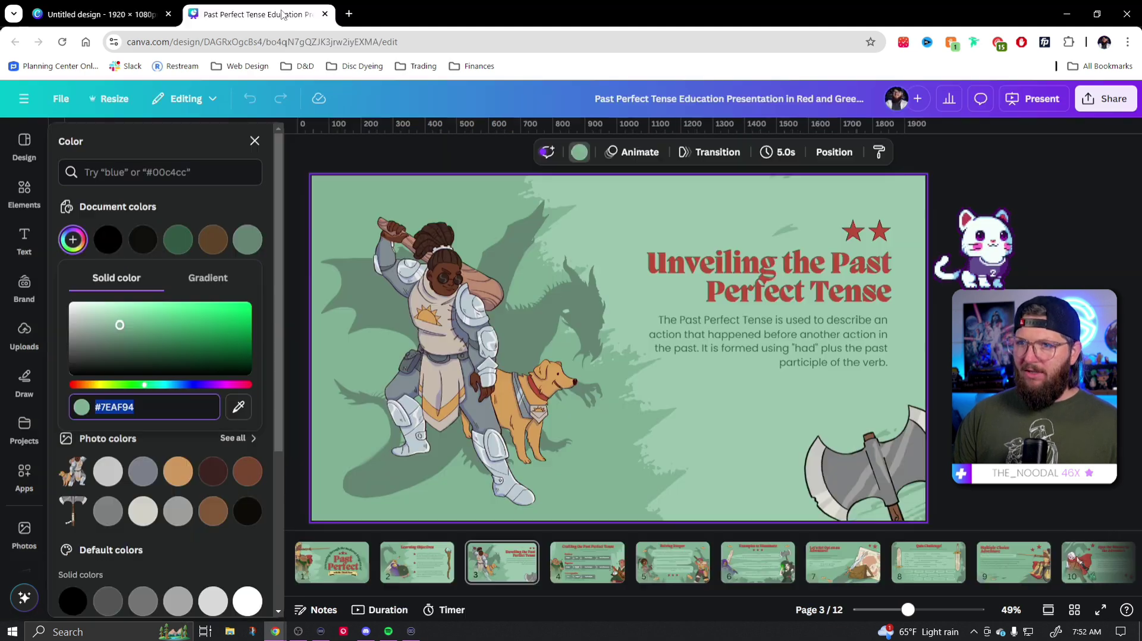
click(465, 340)
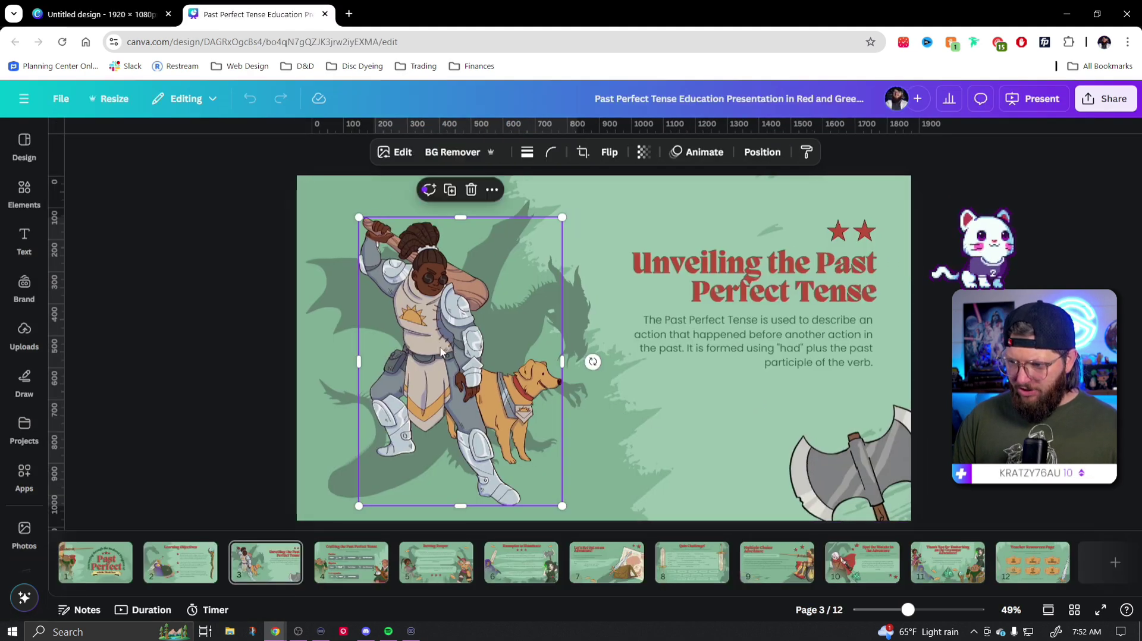
key(Delete)
click(845, 470)
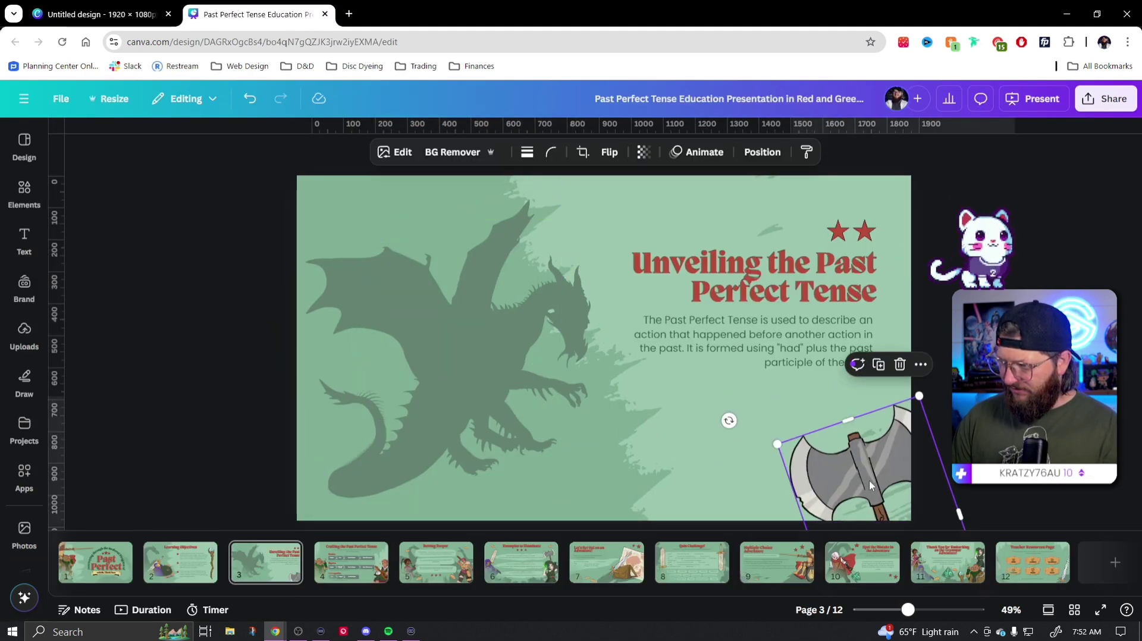
key(Delete)
click(798, 288)
key(Delete)
click(865, 232)
key(Delete)
click(839, 232)
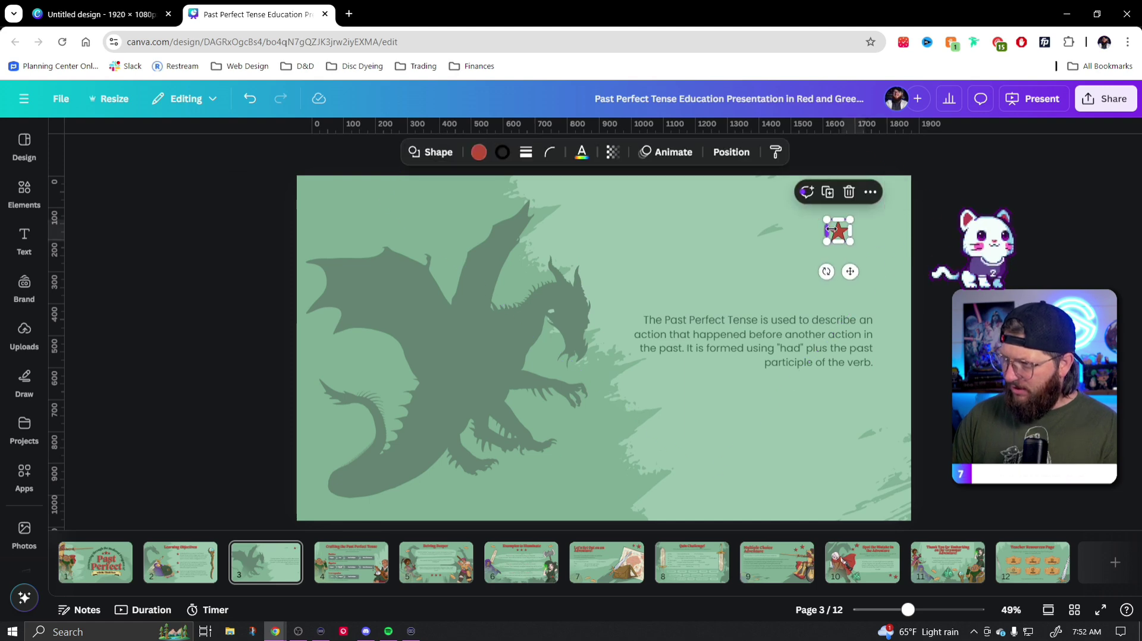
key(Delete)
click(822, 332)
key(Delete)
click(821, 331)
key(Delete)
Copy the dragon silhouette and brush textures from the presentation into the overlay design and send them behind all the rectangles.
drag(1023, 267, 307, 426)
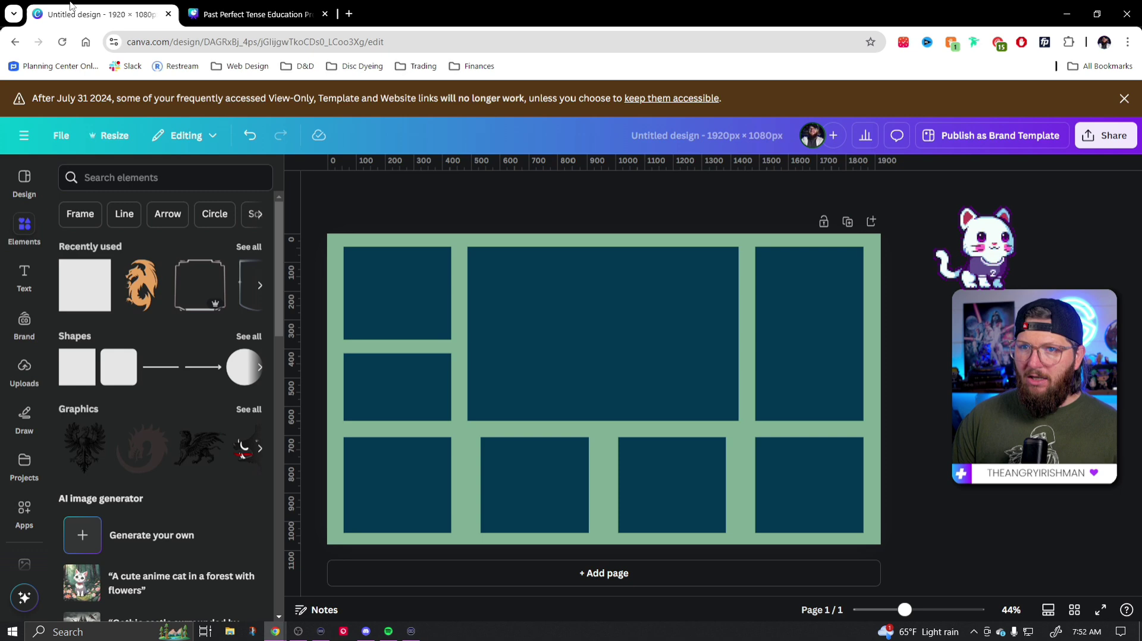
click(101, 14)
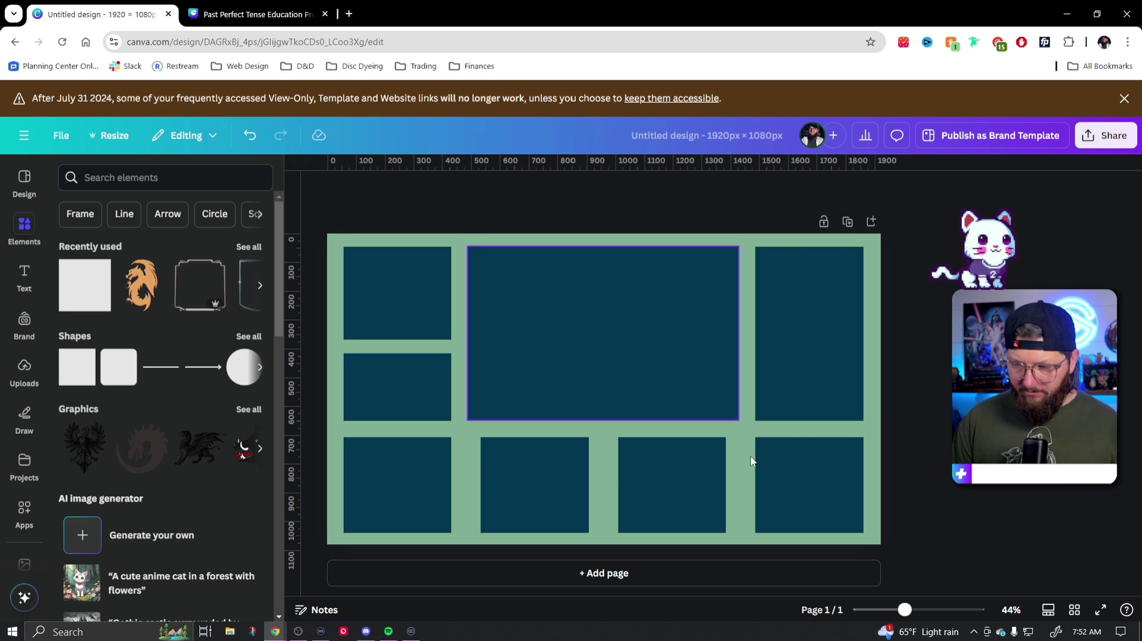
click(797, 190)
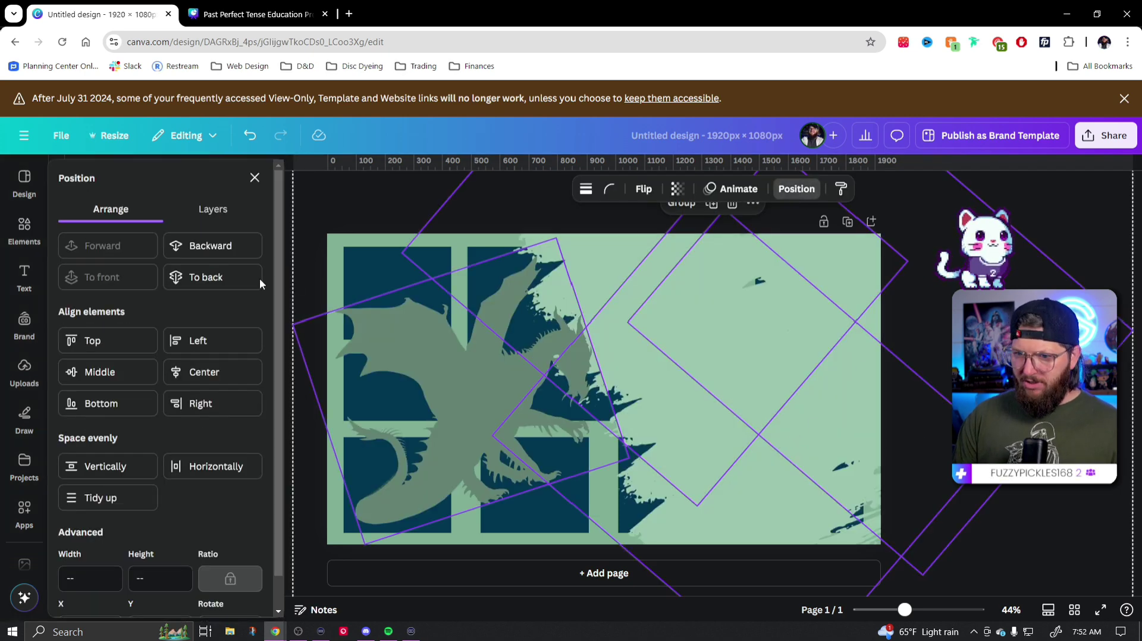
click(212, 274)
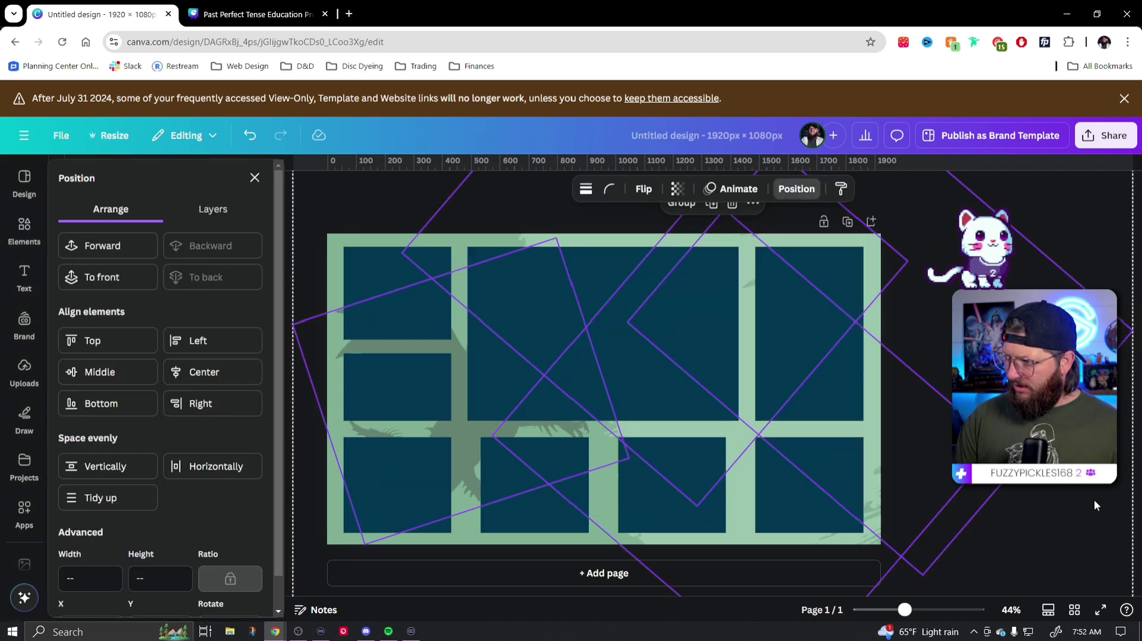
click(1080, 519)
Enlarge the dragon silhouette and shift it toward the page's left edge so parts of it show between the rectangles.
drag(469, 436, 344, 421)
drag(503, 446, 592, 482)
drag(471, 429, 396, 397)
key(Delete)
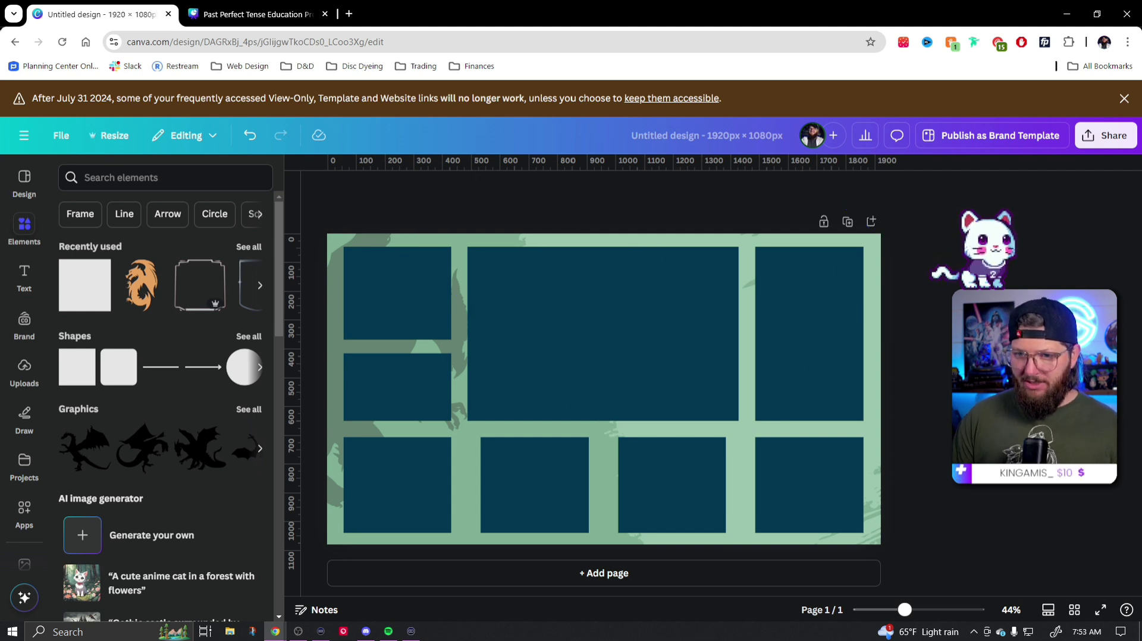
Search the elements library for "frame" graphics and refine the search to "game frame".
click(132, 173)
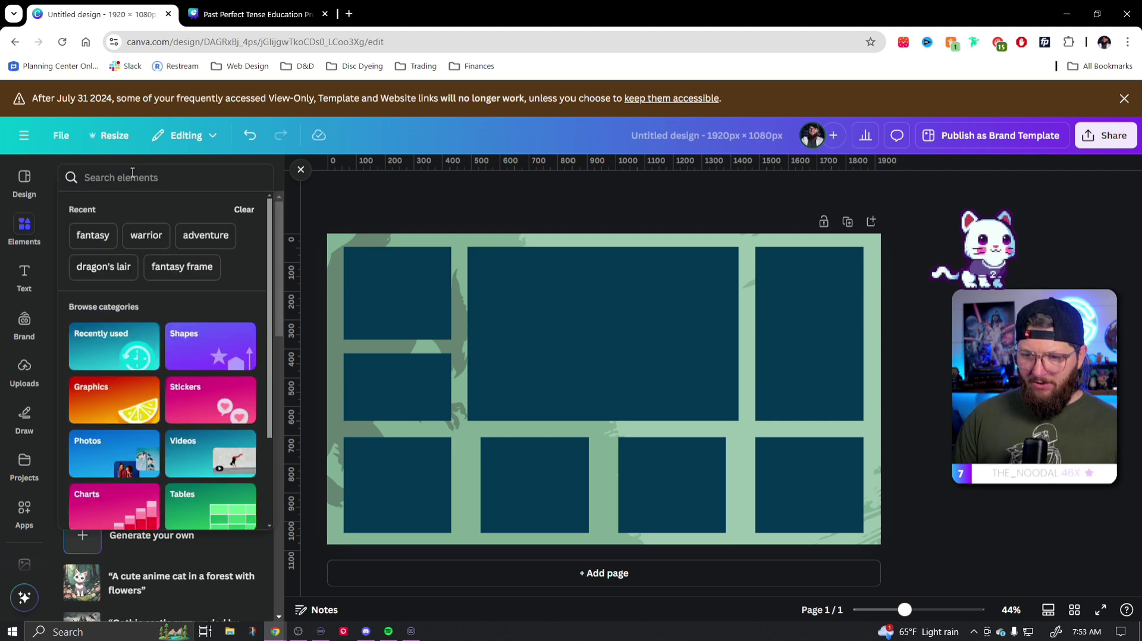
text(frame)
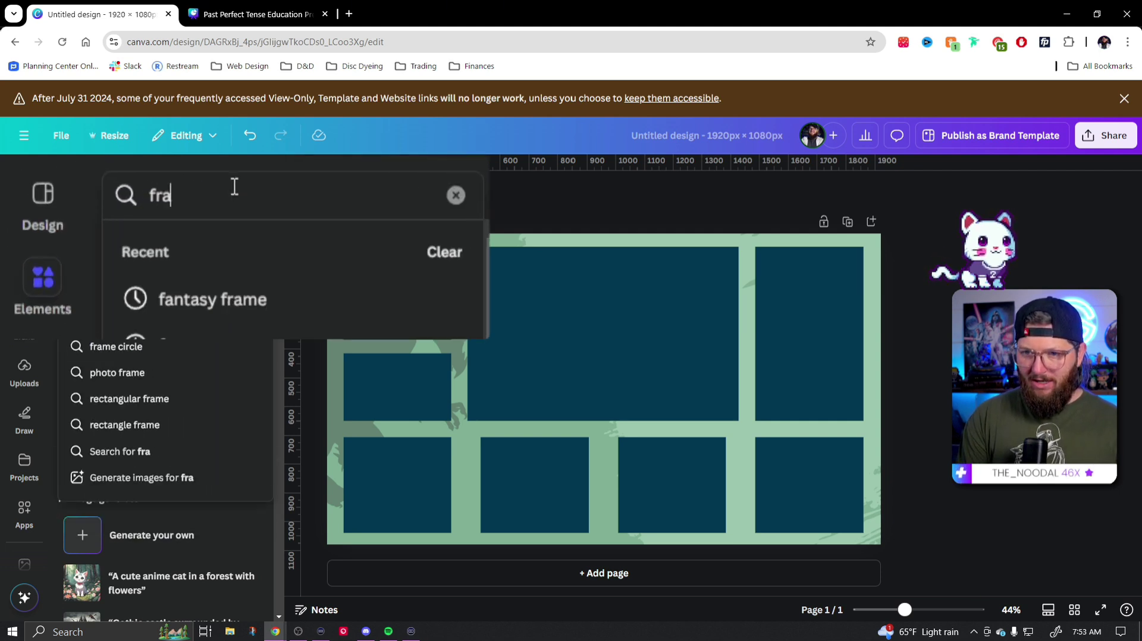
key(Return)
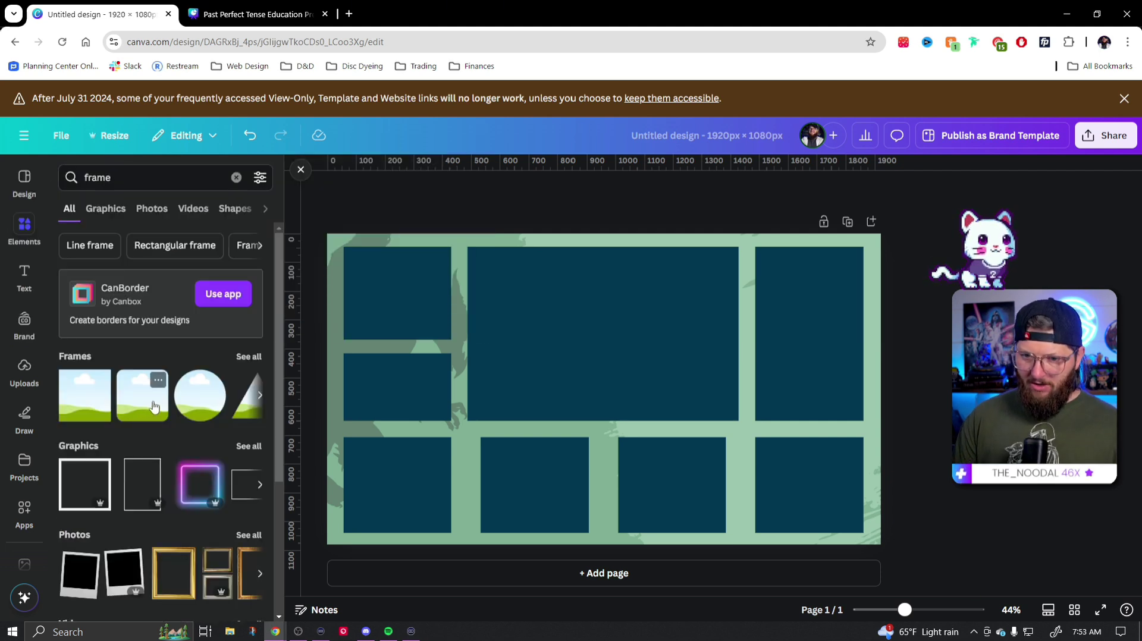
scroll(153, 407, down, 2)
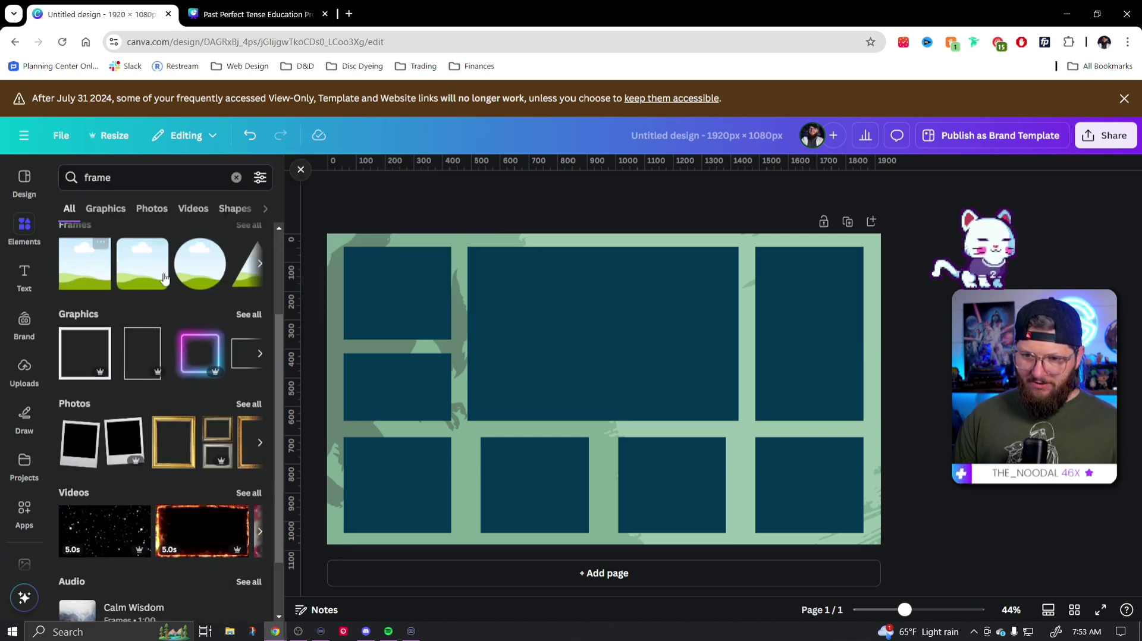
click(250, 316)
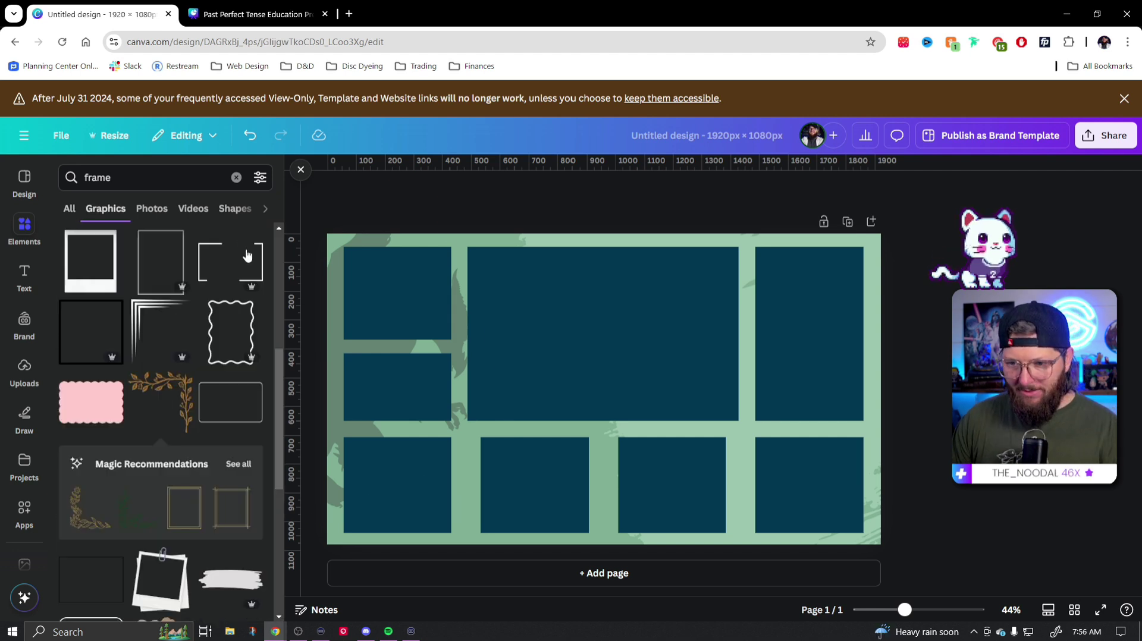
click(212, 177)
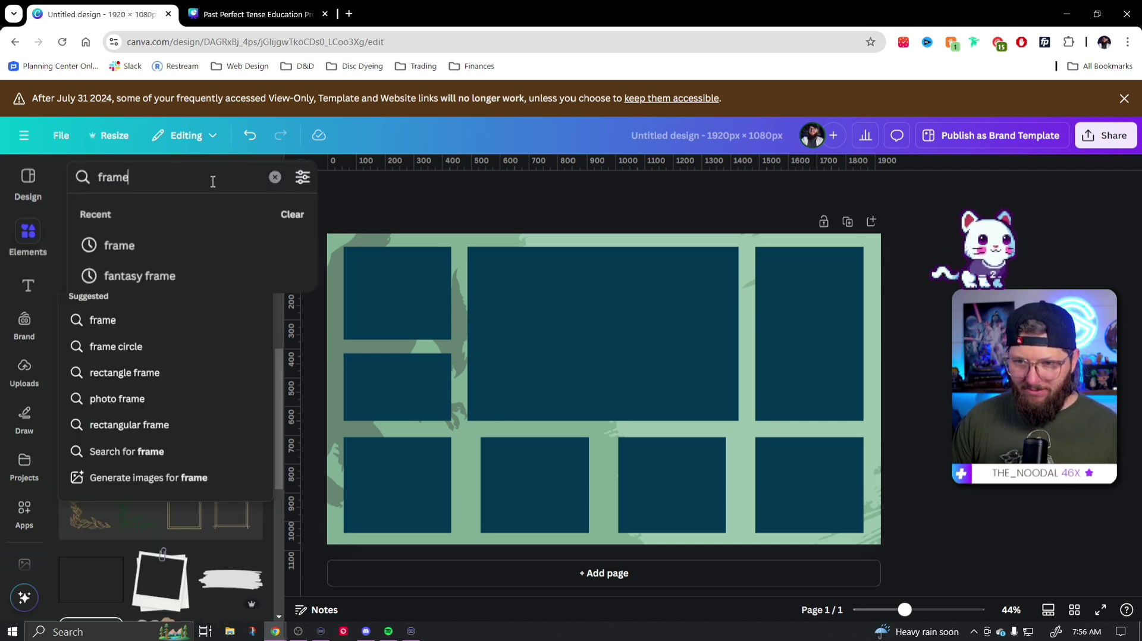
text(game frame)
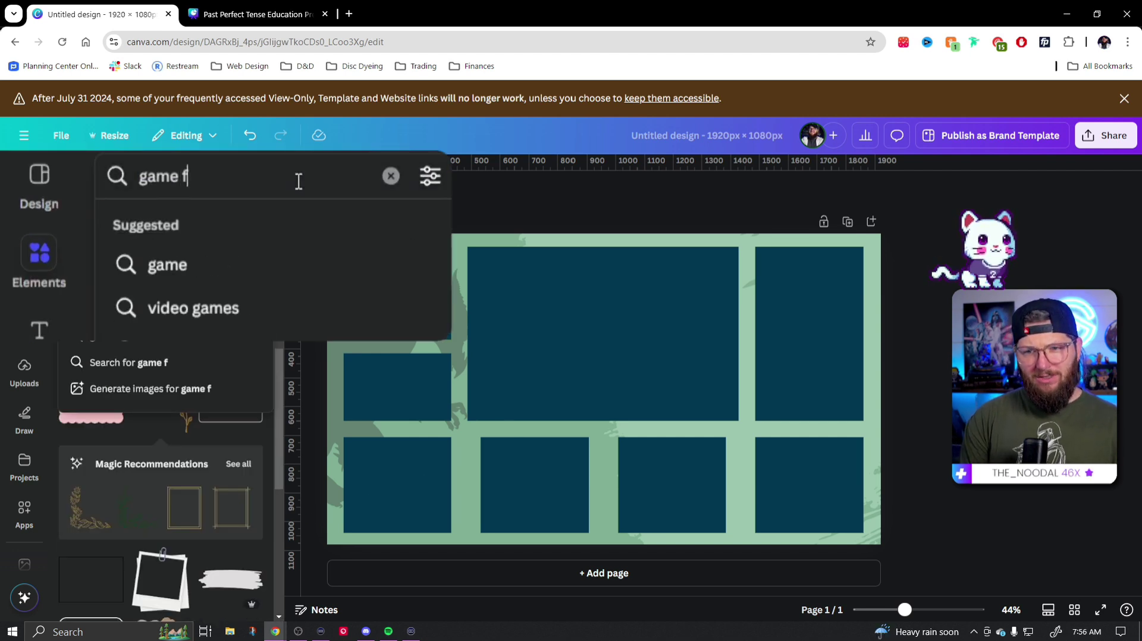
key(Return)
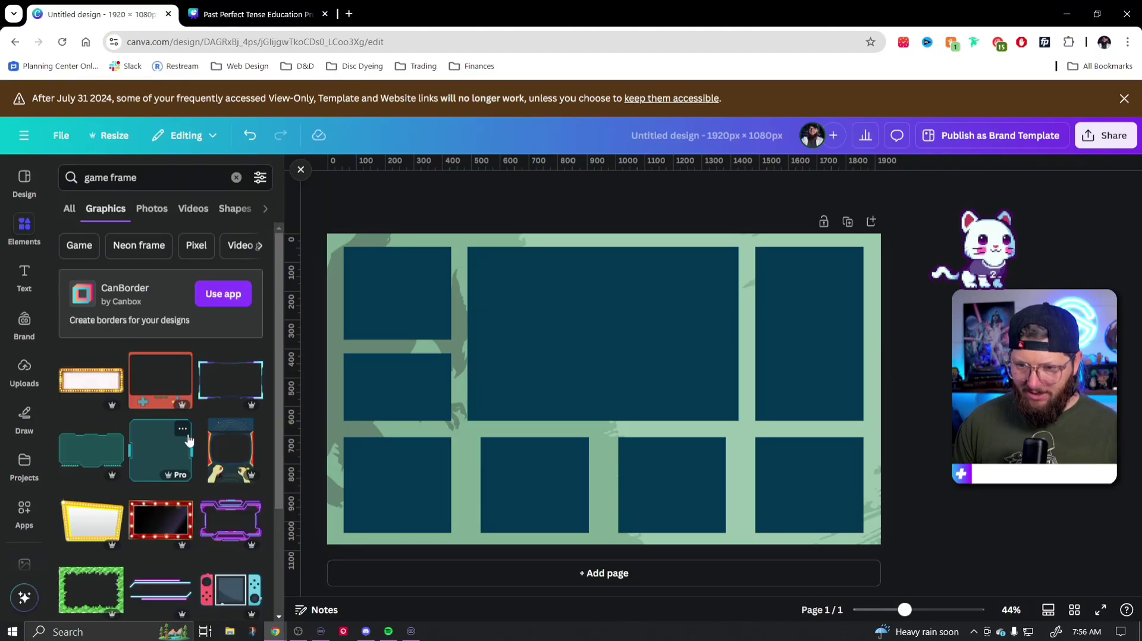
click(160, 381)
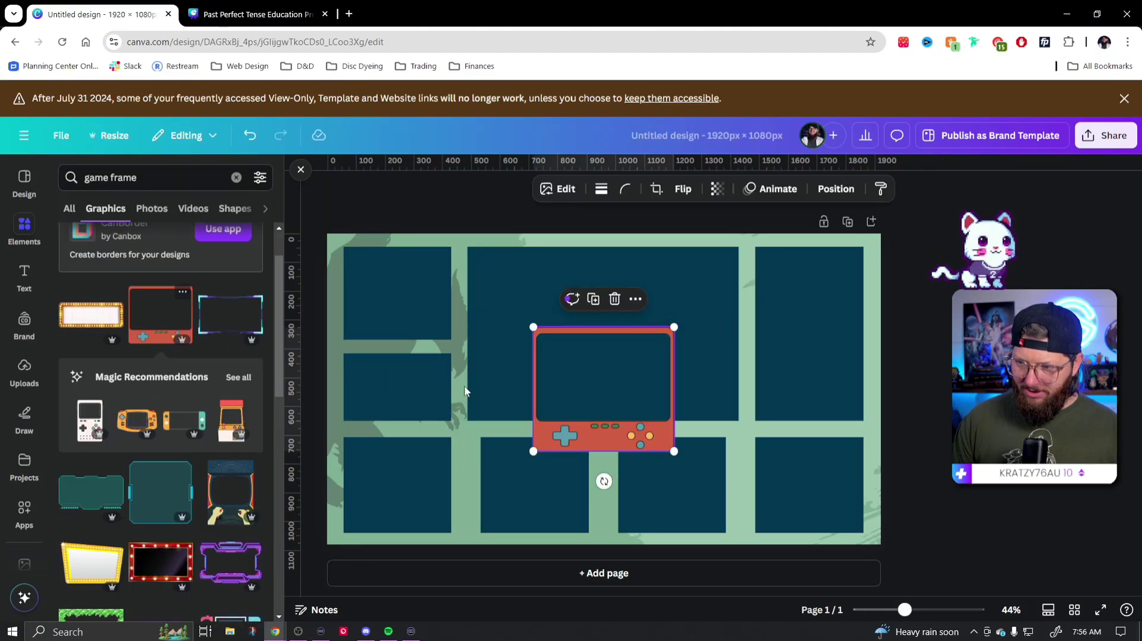
drag(591, 443, 555, 387)
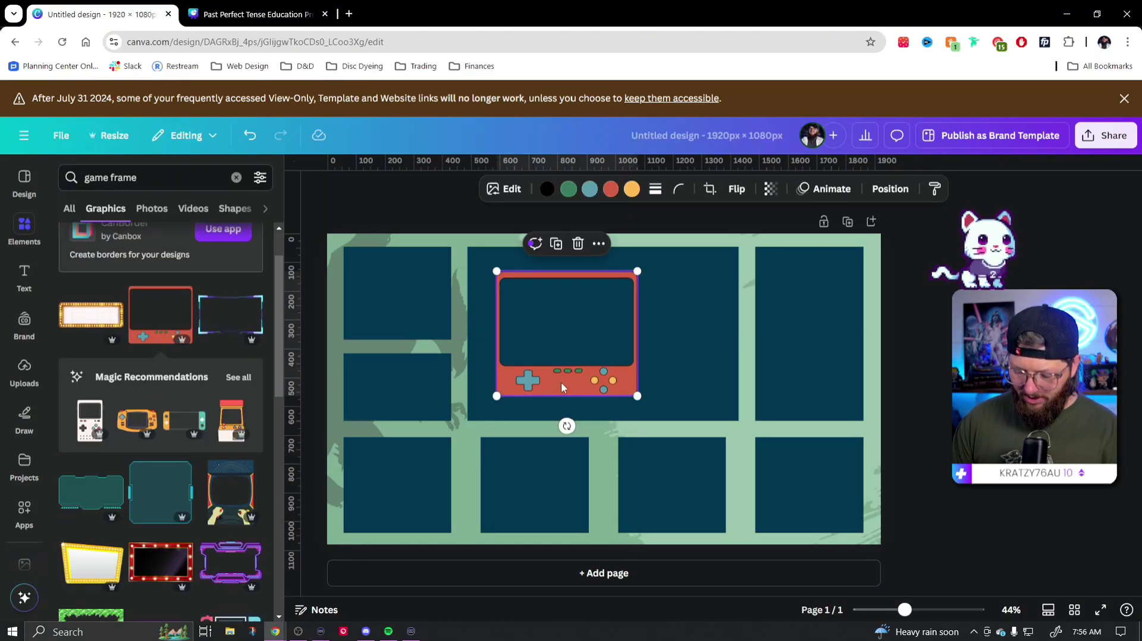
key(Delete)
Find the tan wooden plaque among "fantasy frame" graphics and shrink it to fit the small rectangle in the left column's middle.
scroll(207, 418, down, 3)
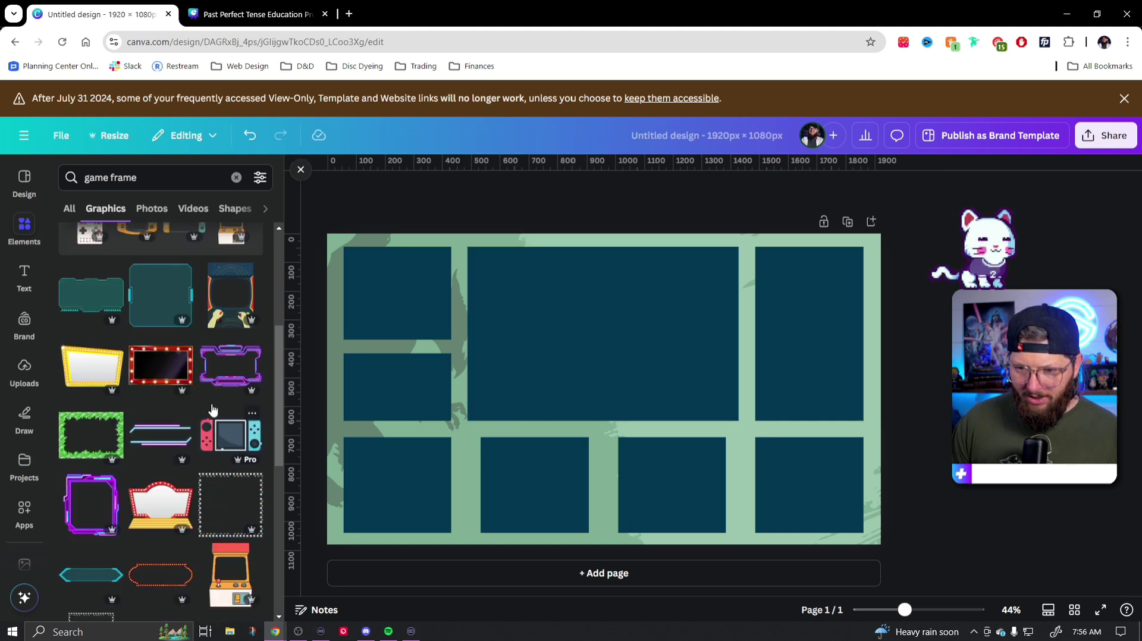
scroll(235, 314, down, 10)
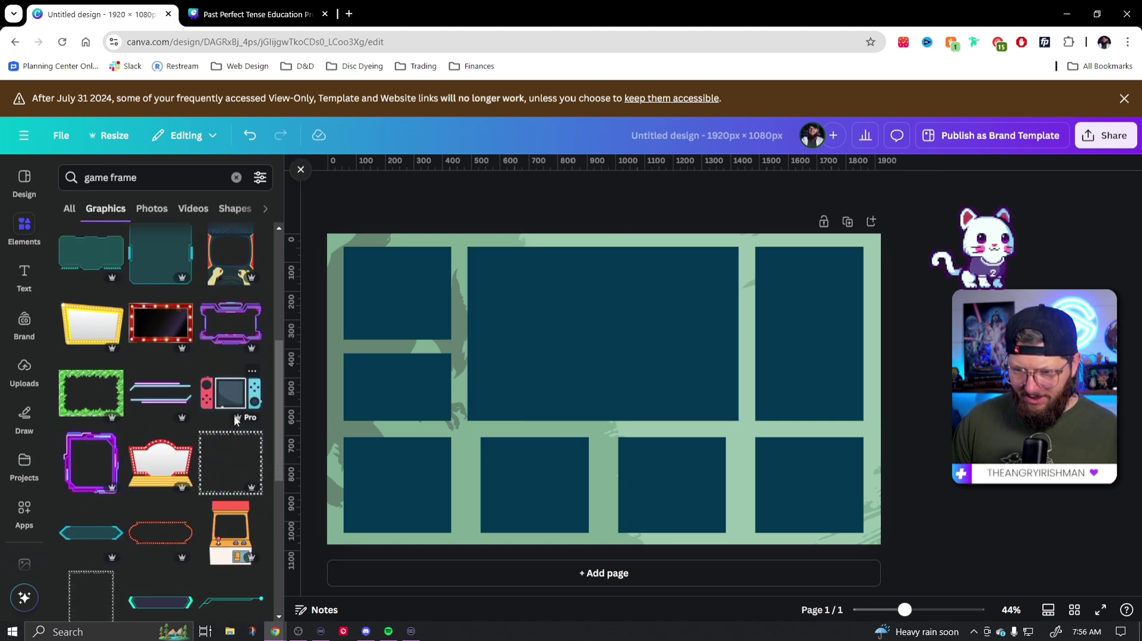
triple_click(149, 176)
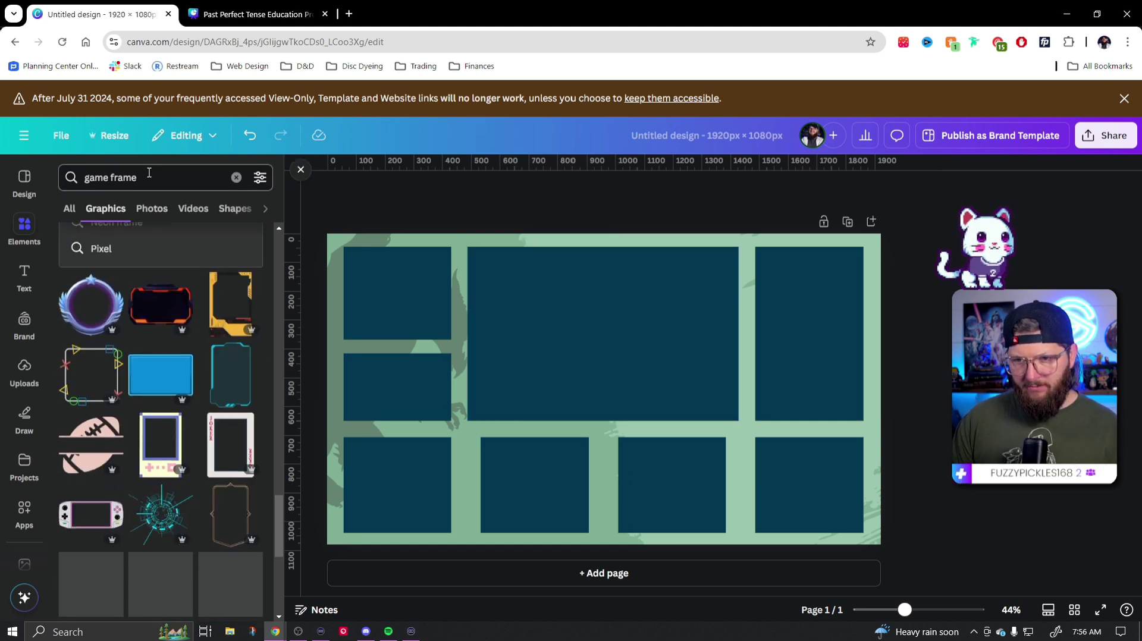
text(fantasy frame)
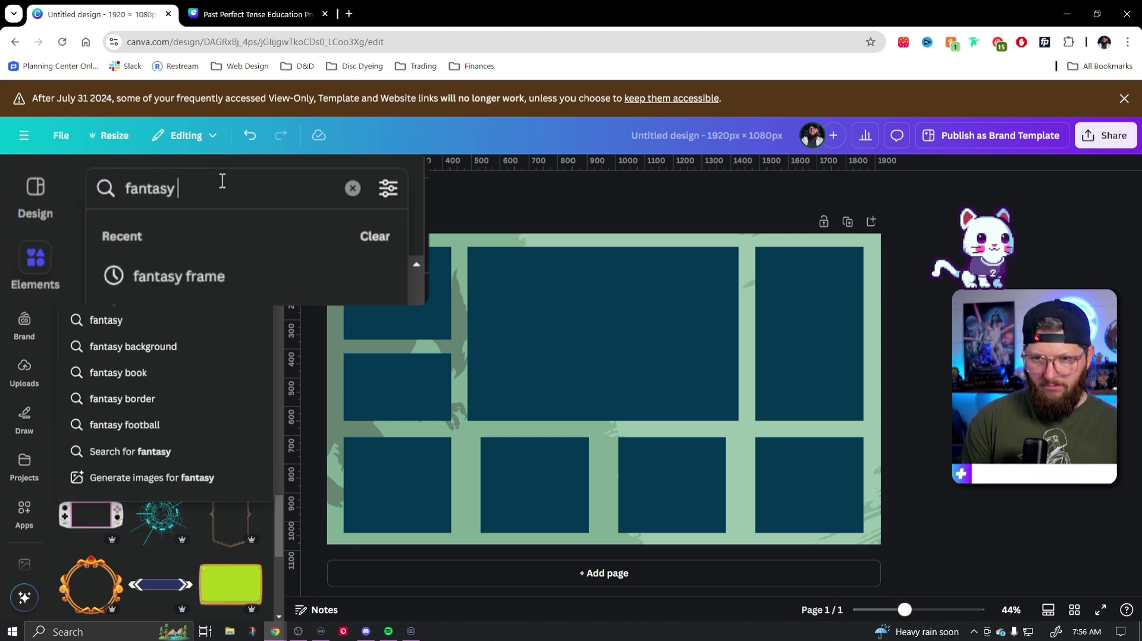
key(Return)
scroll(192, 318, down, 5)
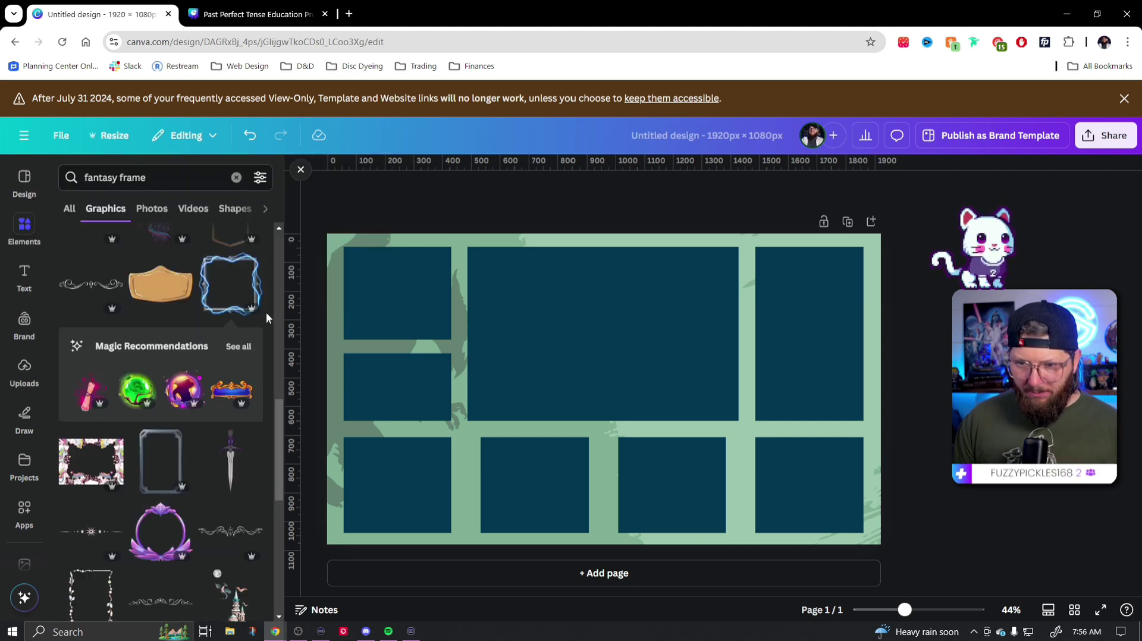
click(172, 294)
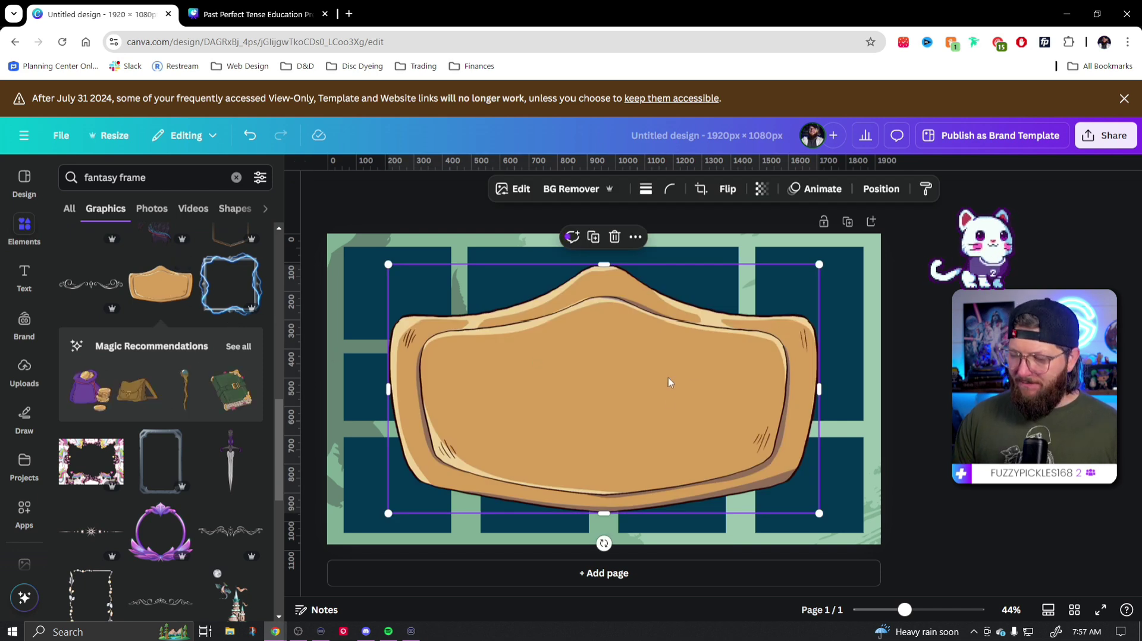
drag(821, 514, 445, 416)
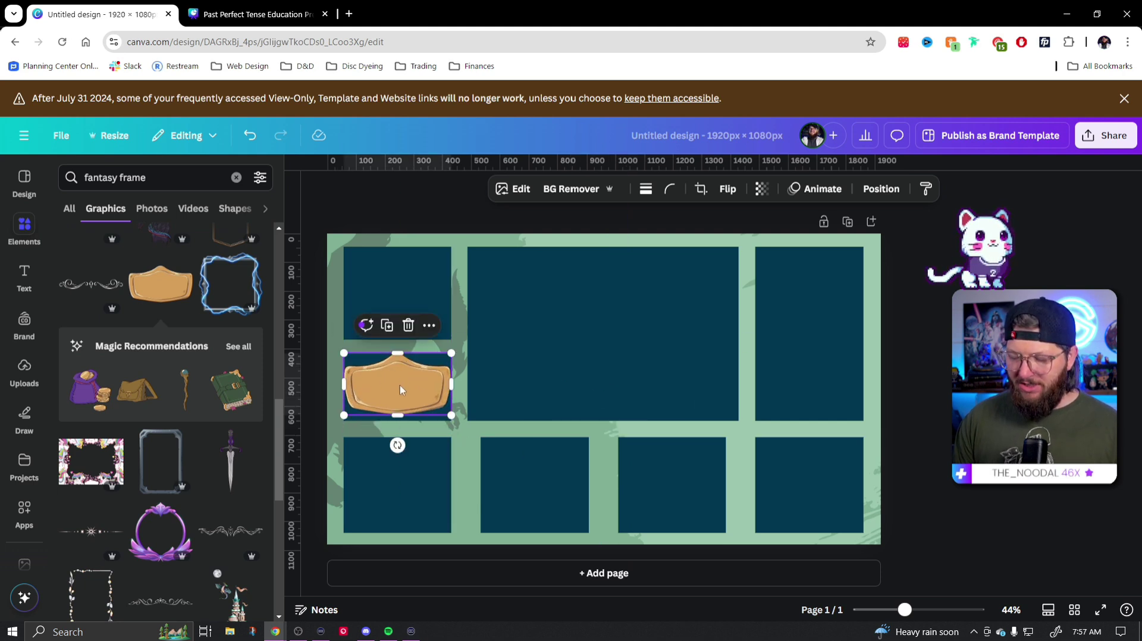
key(Escape)
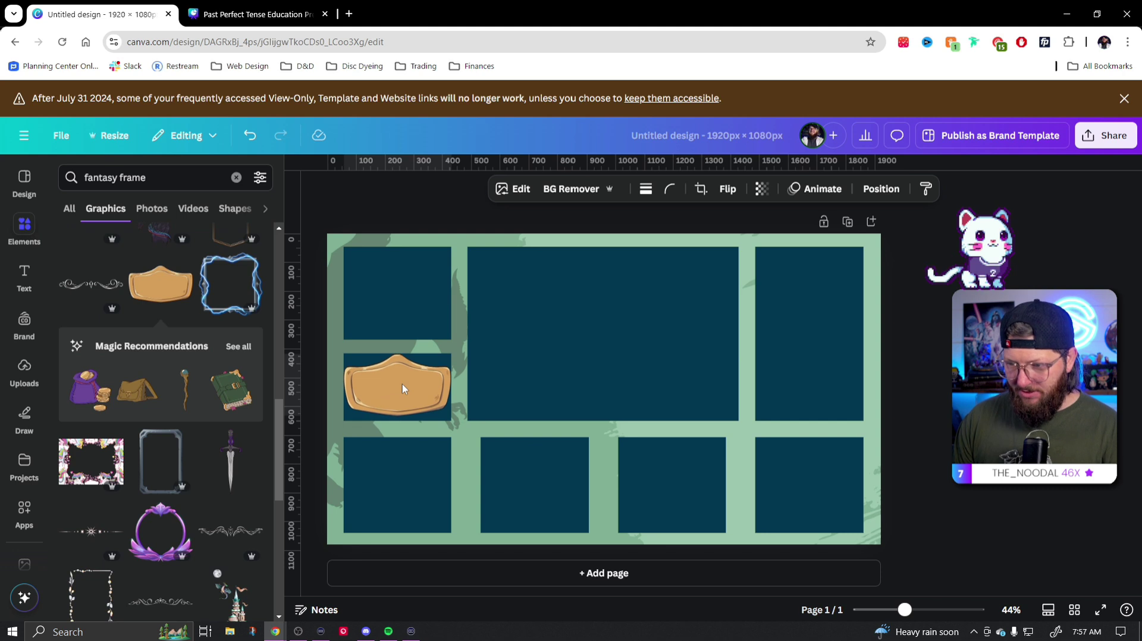
click(402, 388)
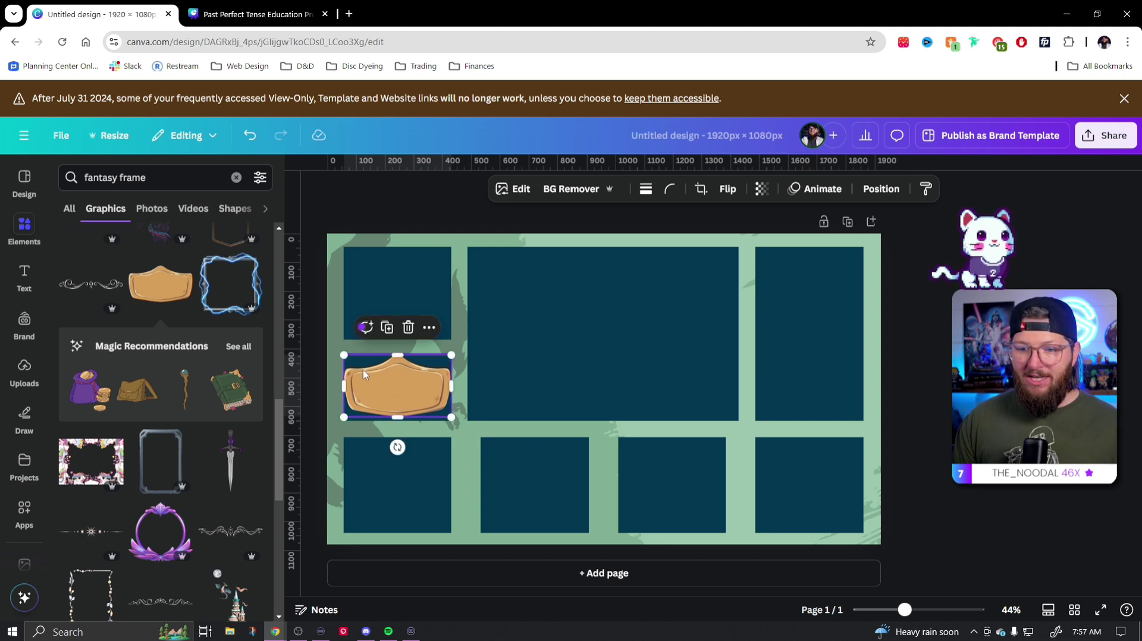
Add the ornate grey metal rectangular frame from the "fantasy frame" graphics to the page.
click(66, 170)
scroll(138, 351, down, 4)
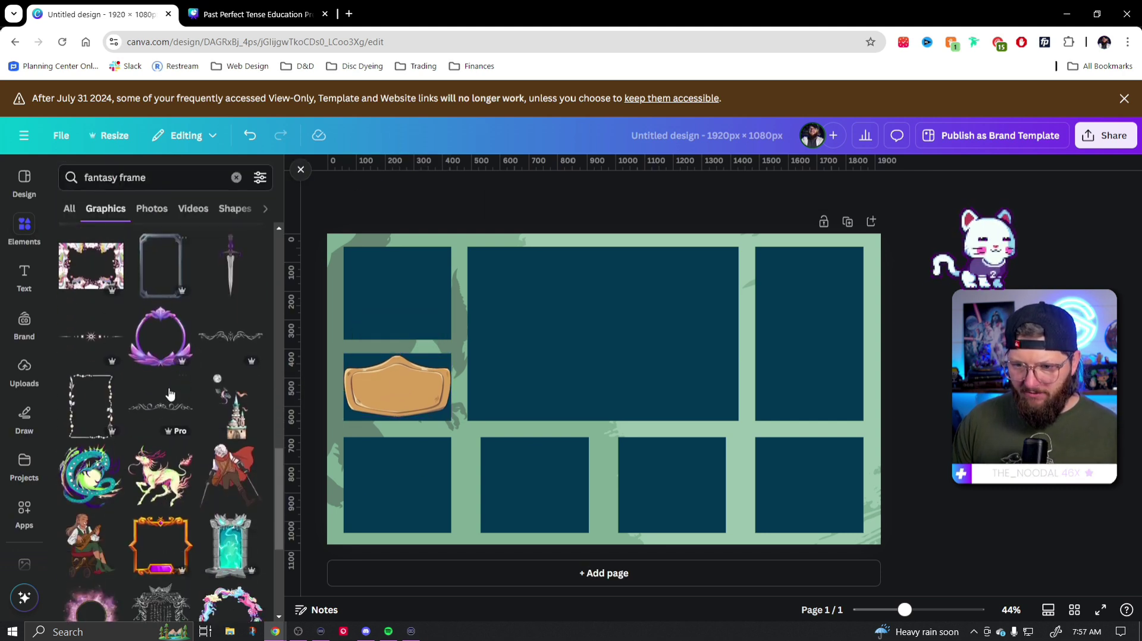
click(162, 257)
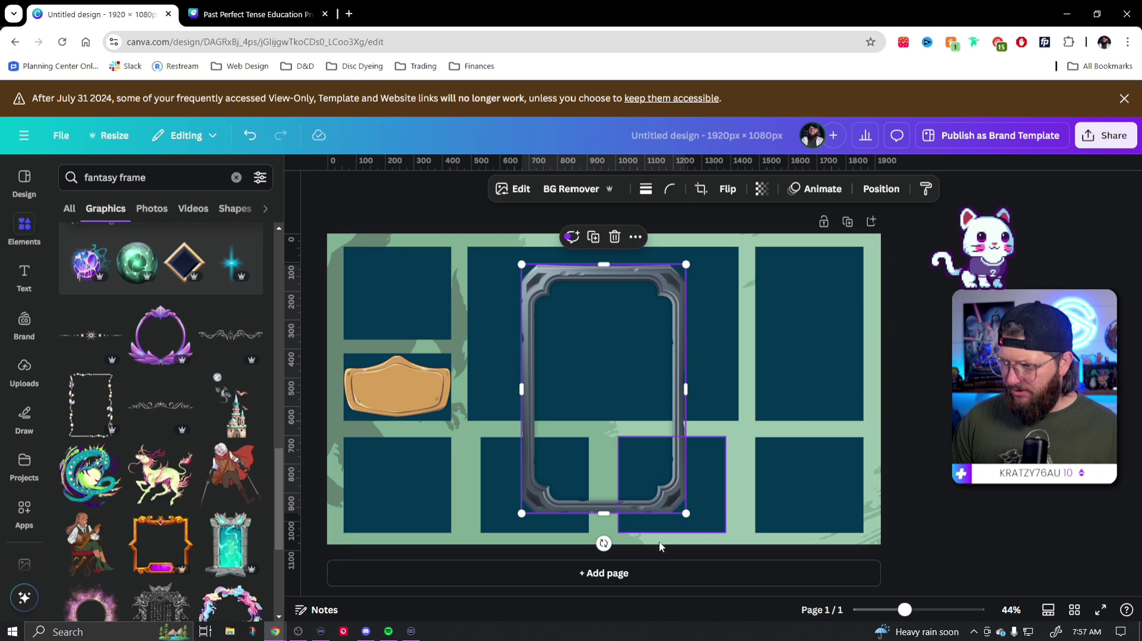
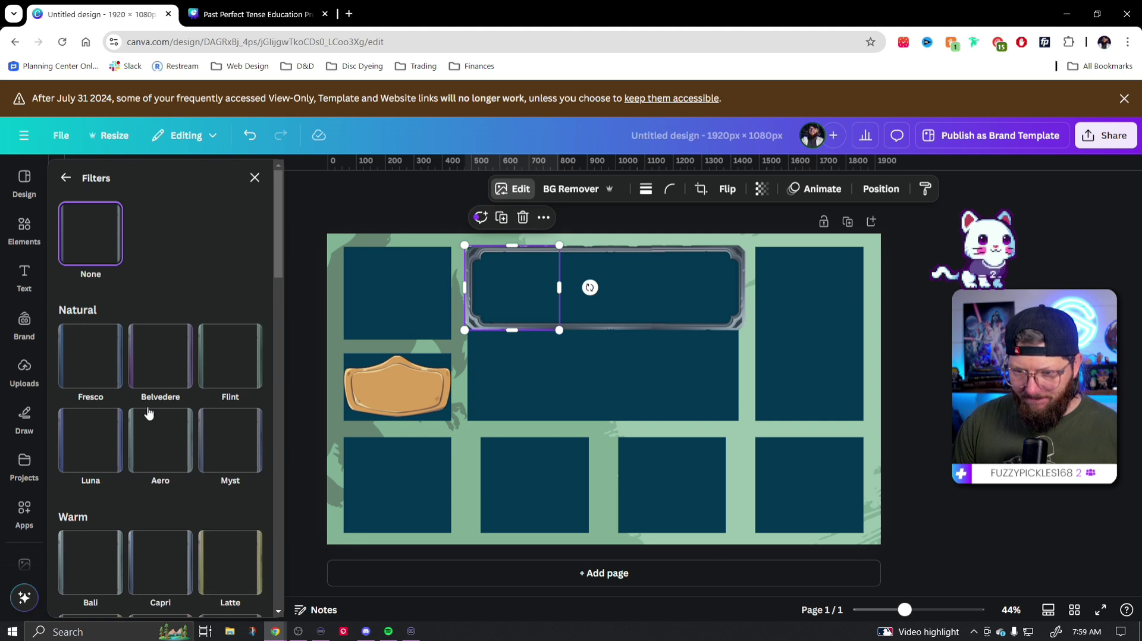
Apply the Bronz filter at full intensity to the cropped section of the grey metal frame.
scroll(161, 416, down, 4)
click(102, 391)
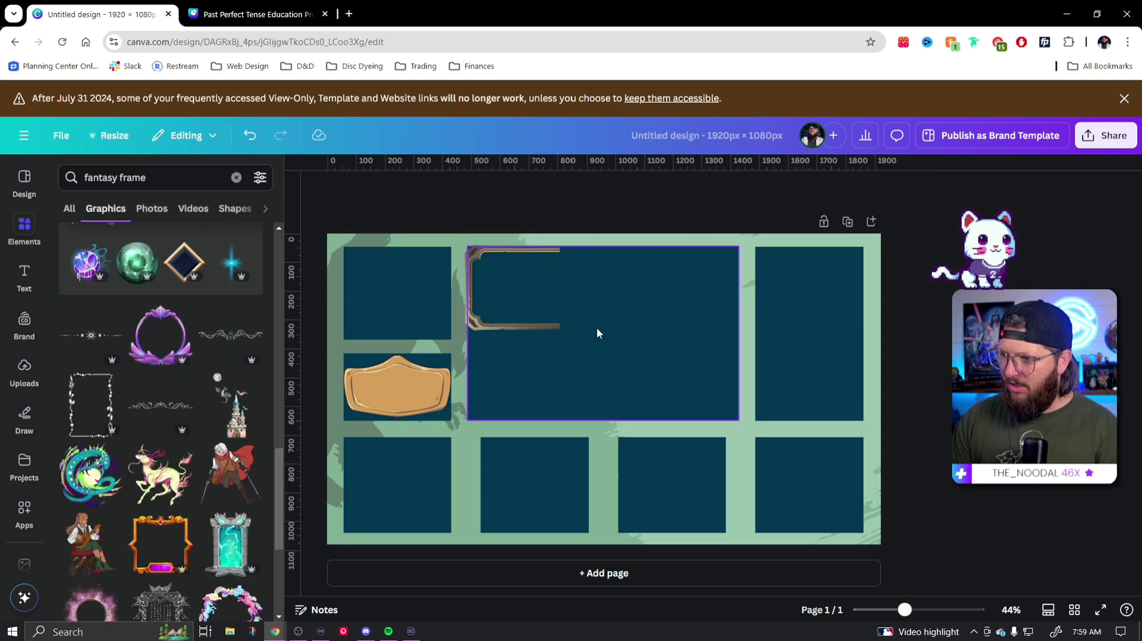
click(534, 328)
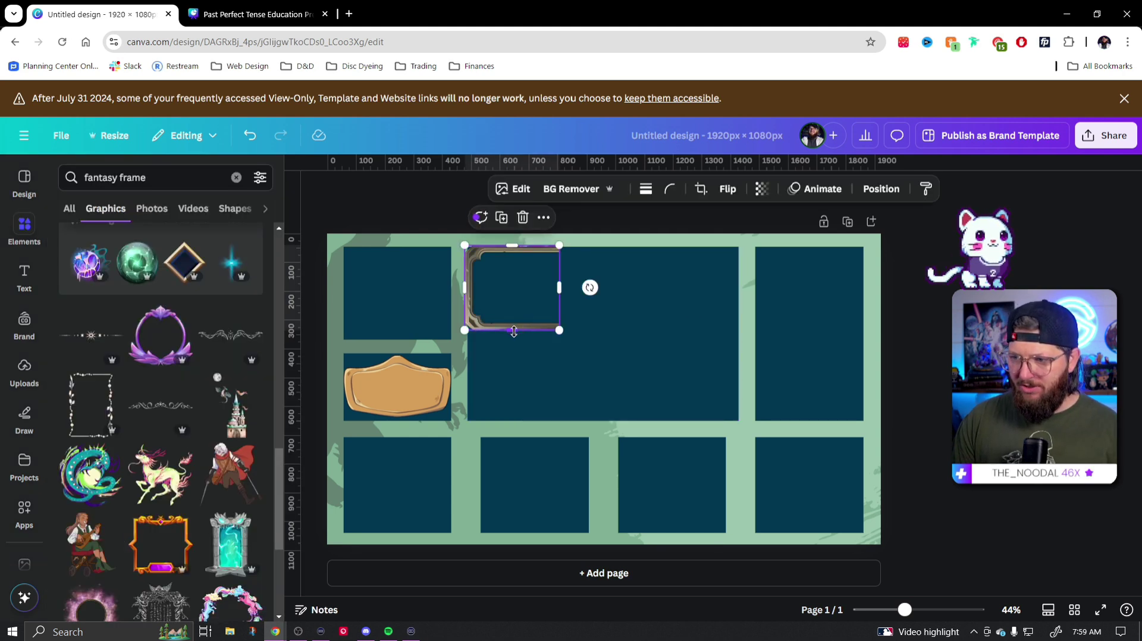
Crop the bronze piece to the frame's upper corner and complete the large rectangle's top edge with edge and opposite-corner pieces.
drag(514, 331, 510, 296)
click(423, 197)
drag(487, 253, 727, 256)
click(670, 232)
click(604, 255)
click(783, 221)
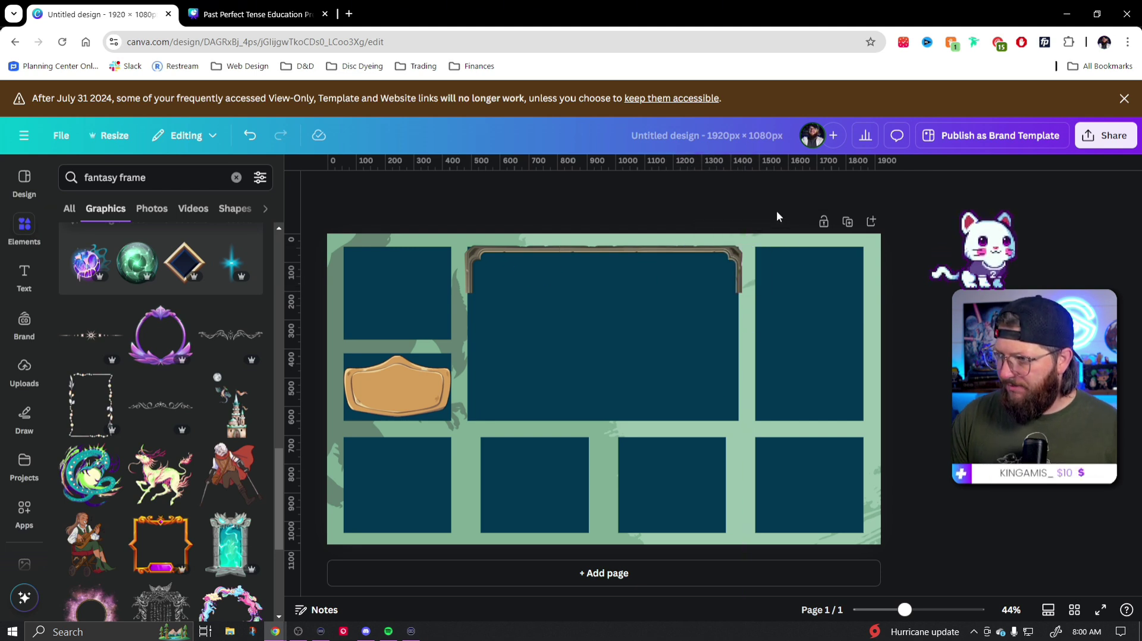
Copy the upper-left corner piece, crop the copy to a plain side section, and duplicate it down the large rectangle's left edge.
click(472, 283)
drag(473, 284, 511, 333)
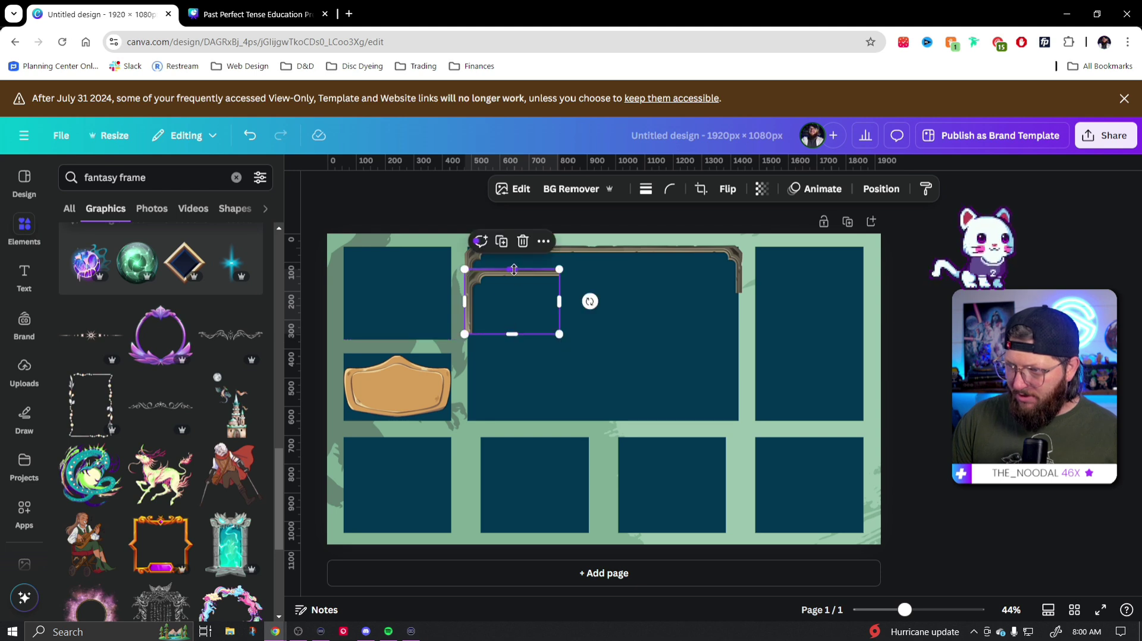
drag(514, 270, 488, 351)
key(ctrl+d)
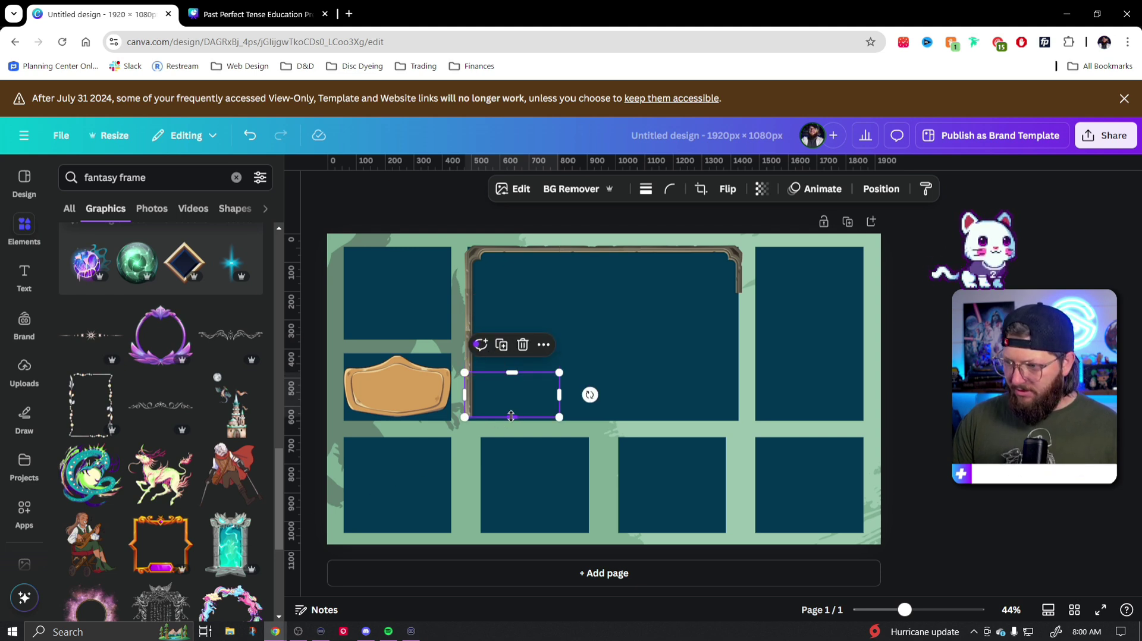
Extend the lowest side section's crop to reveal the bottom corner and align it with the large rectangle's lower-left corner.
drag(512, 416, 512, 440)
drag(483, 434, 486, 417)
click(444, 203)
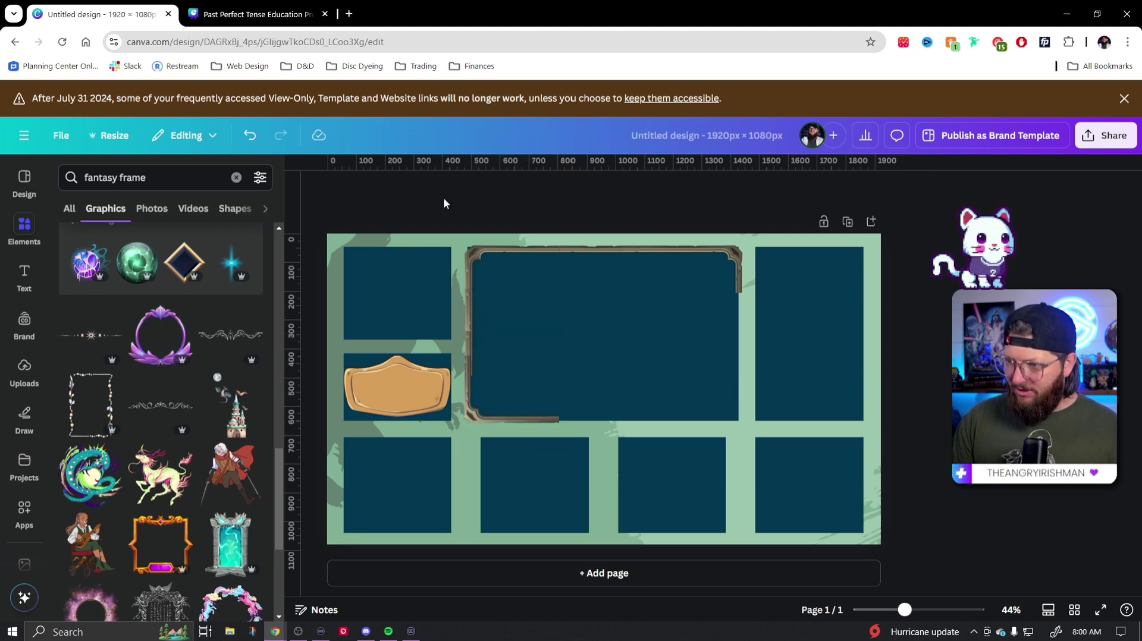
click(474, 385)
key(Right)
key(Right)
key(Right)
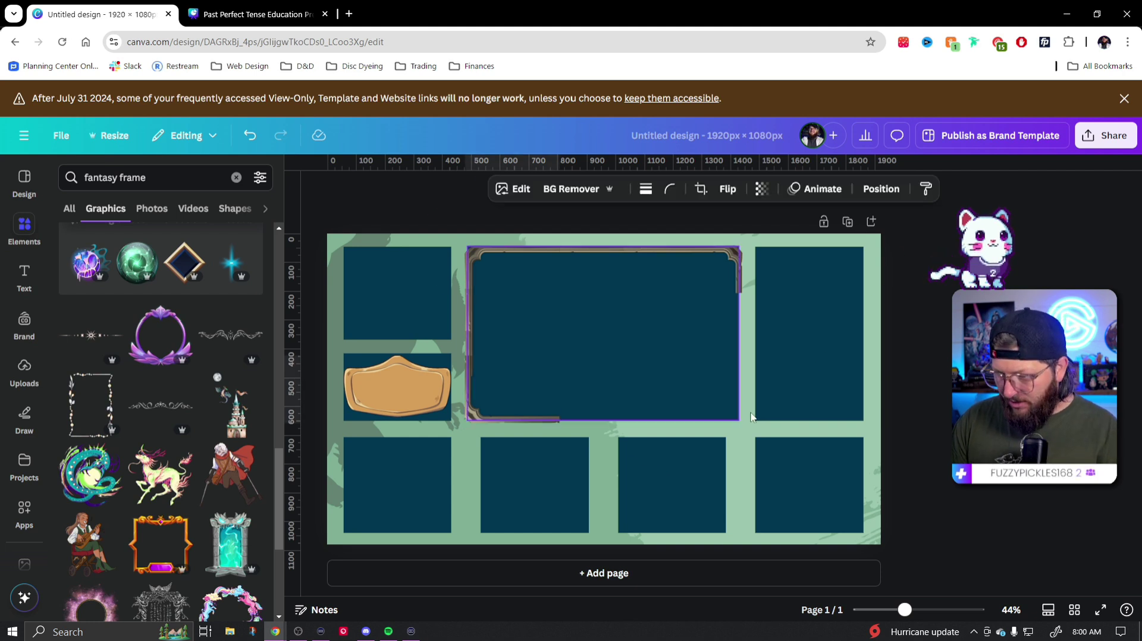
key(Left)
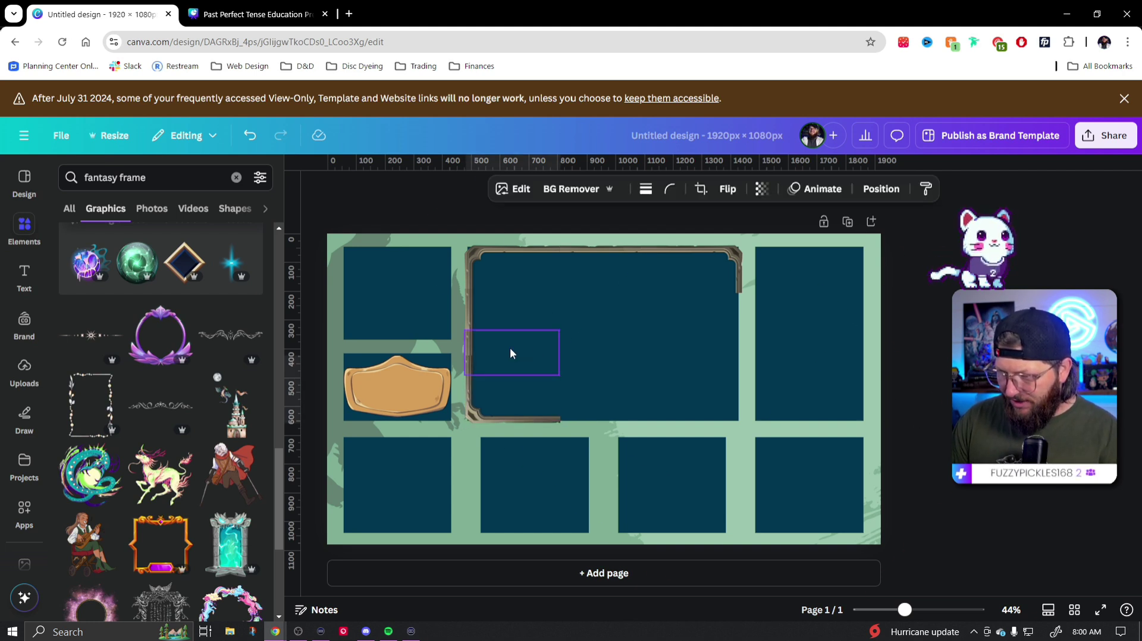
Try flipping the frame's left side section horizontally and its lower-left corner piece vertically.
click(474, 345)
click(736, 195)
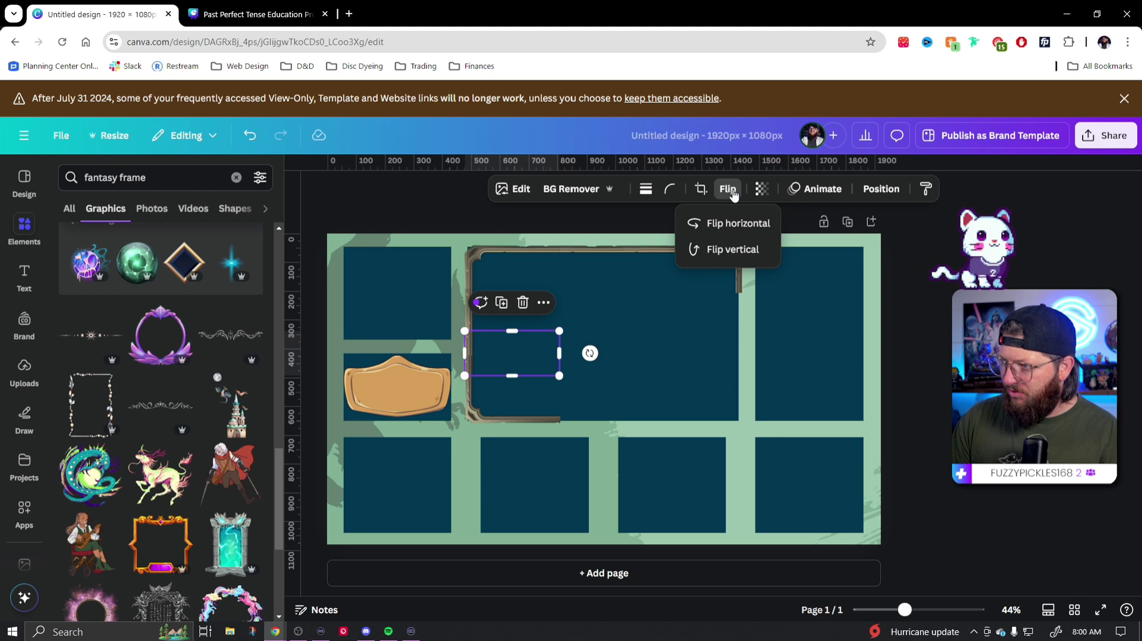
click(733, 225)
click(646, 388)
click(534, 394)
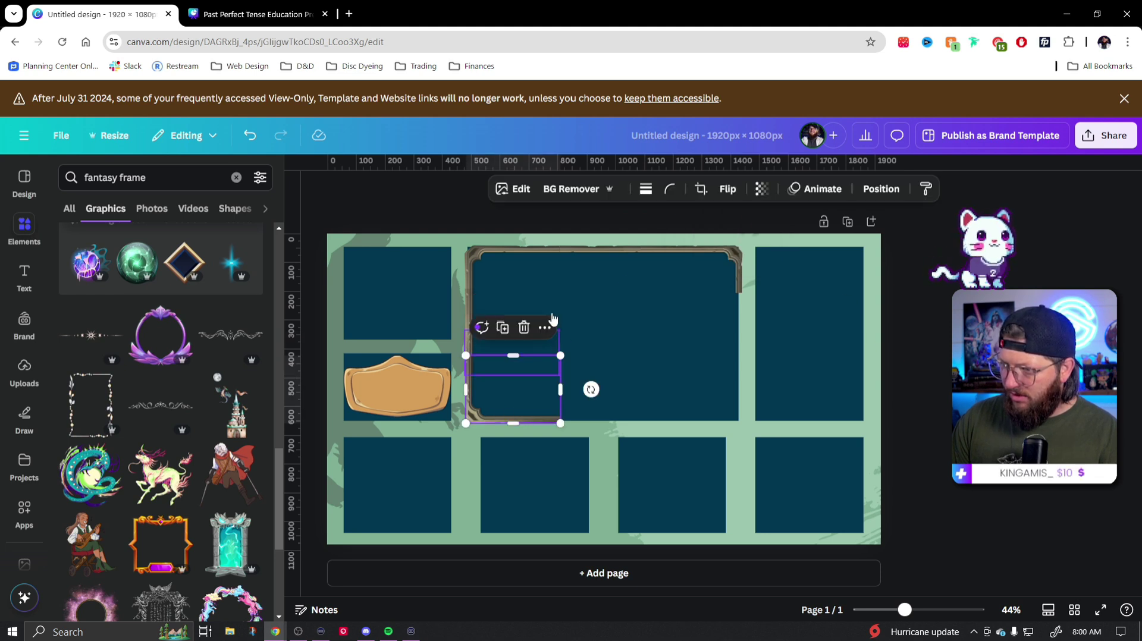
click(727, 190)
click(714, 247)
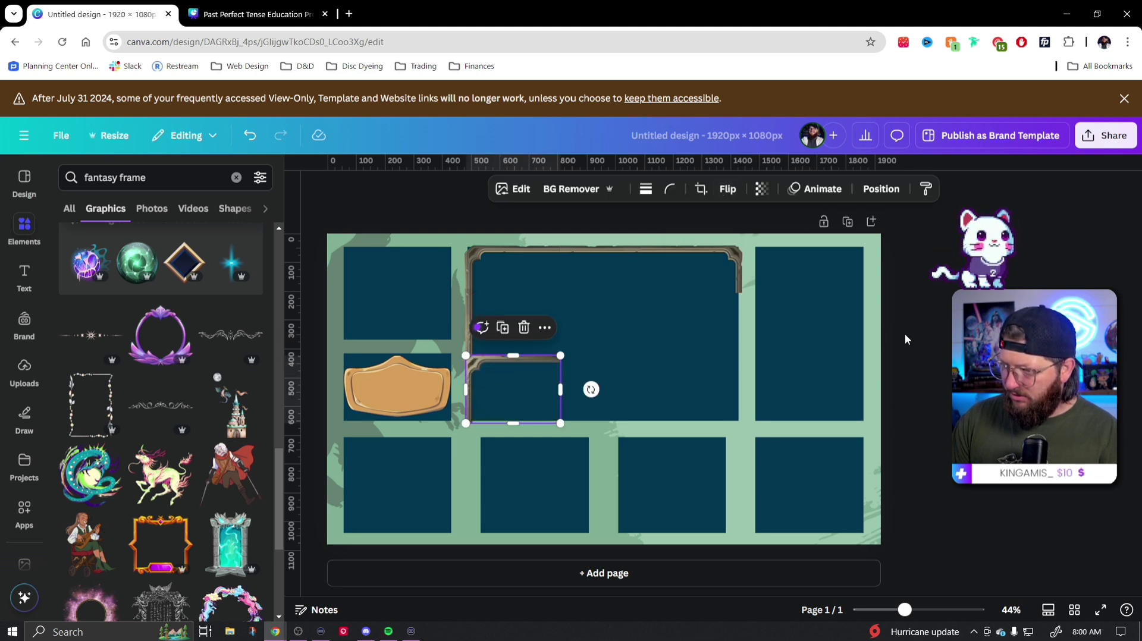
Enlarge and reposition the lower-left corner piece around the large rectangle's corner, then trim its upper end.
drag(516, 359, 515, 376)
drag(513, 429, 485, 409)
mouse_move(467, 422)
mouse_down()
mouse_move(458, 428)
mouse_move(482, 413)
mouse_up()
click(933, 444)
click(488, 421)
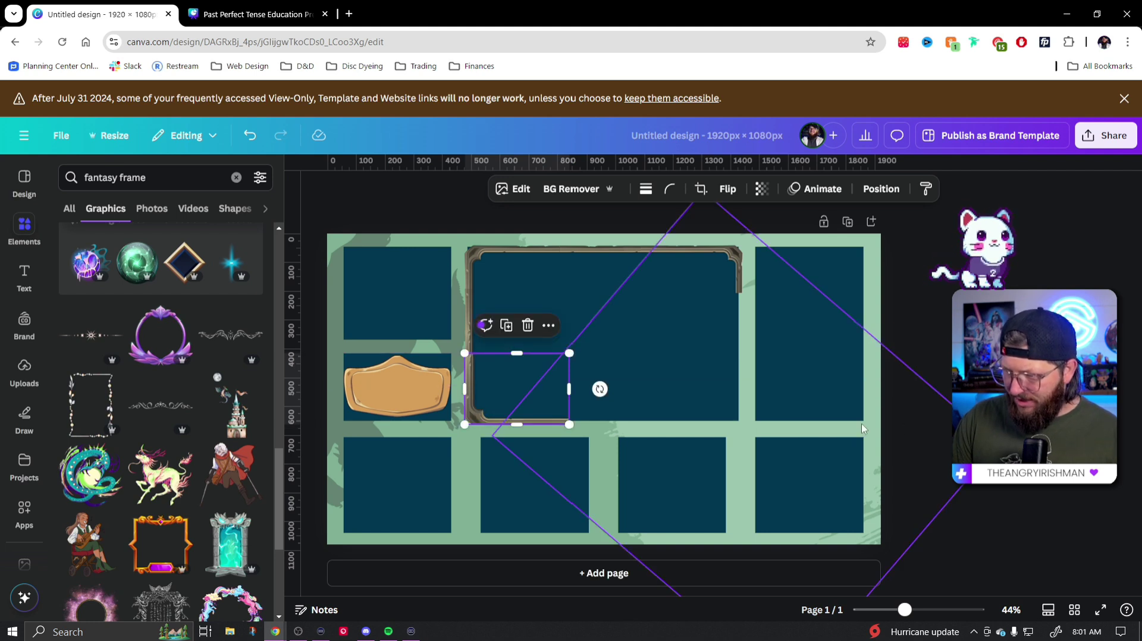
click(911, 420)
click(468, 363)
drag(517, 354, 516, 370)
click(938, 408)
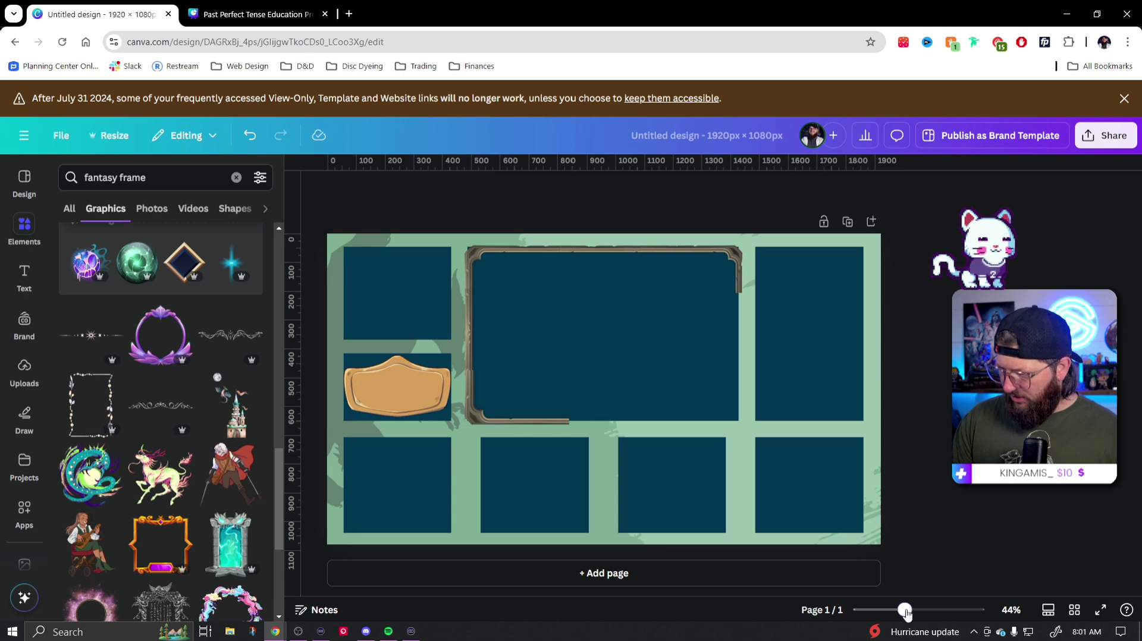
Scale the lower-left corner piece down slightly and move it flush with the side sections and the rectangle's bottom edge.
drag(904, 611, 935, 611)
click(578, 482)
drag(710, 523, 679, 479)
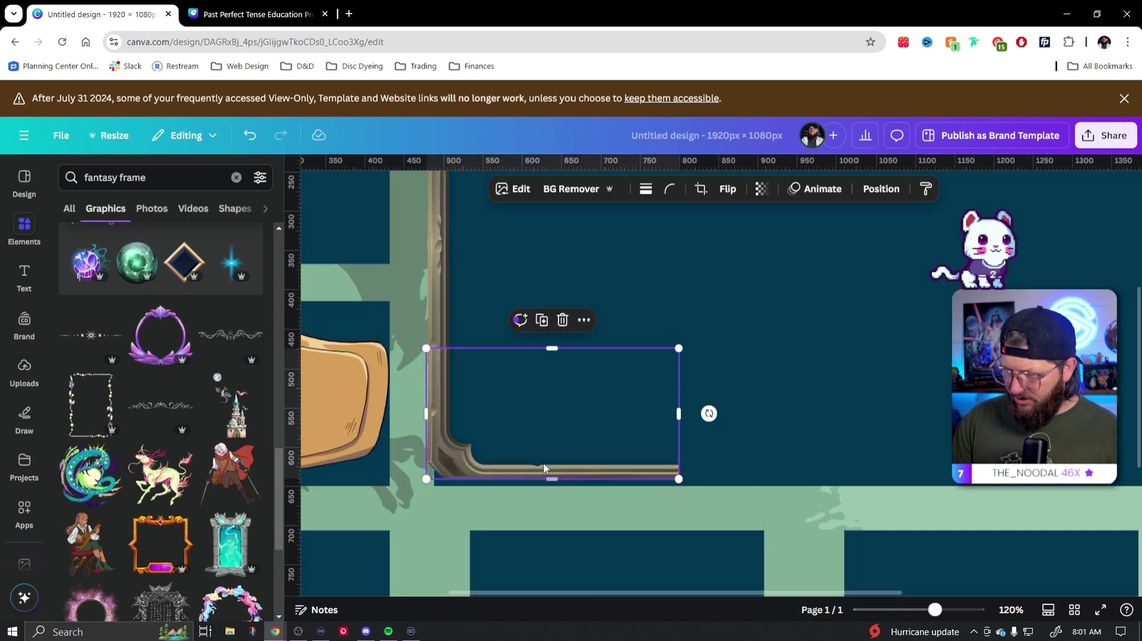
drag(494, 466, 494, 472)
click(440, 302)
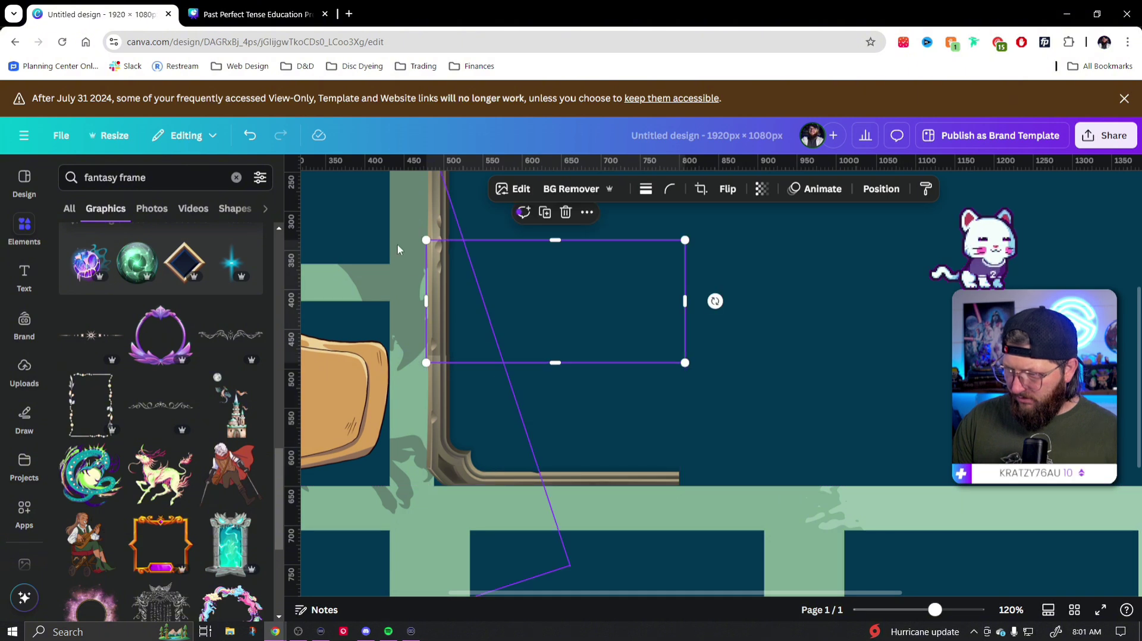
click(400, 247)
key(ctrl+minus)
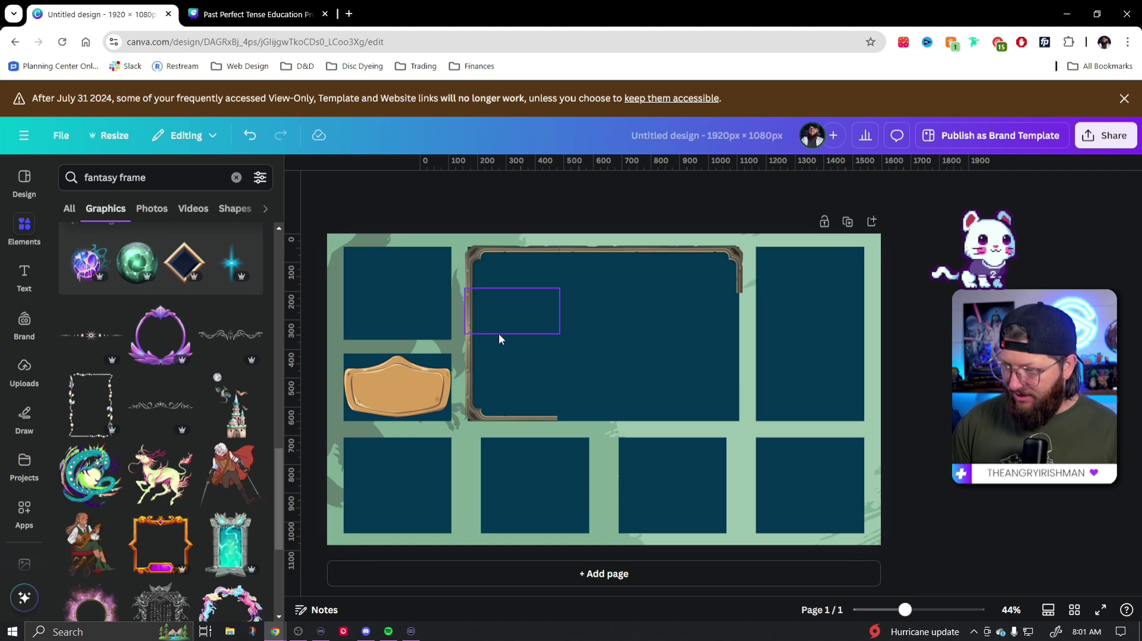
Duplicate the left side sections with the lower corner, flip the copies horizontally, and fit them to the large rectangle's right edge.
click(465, 309)
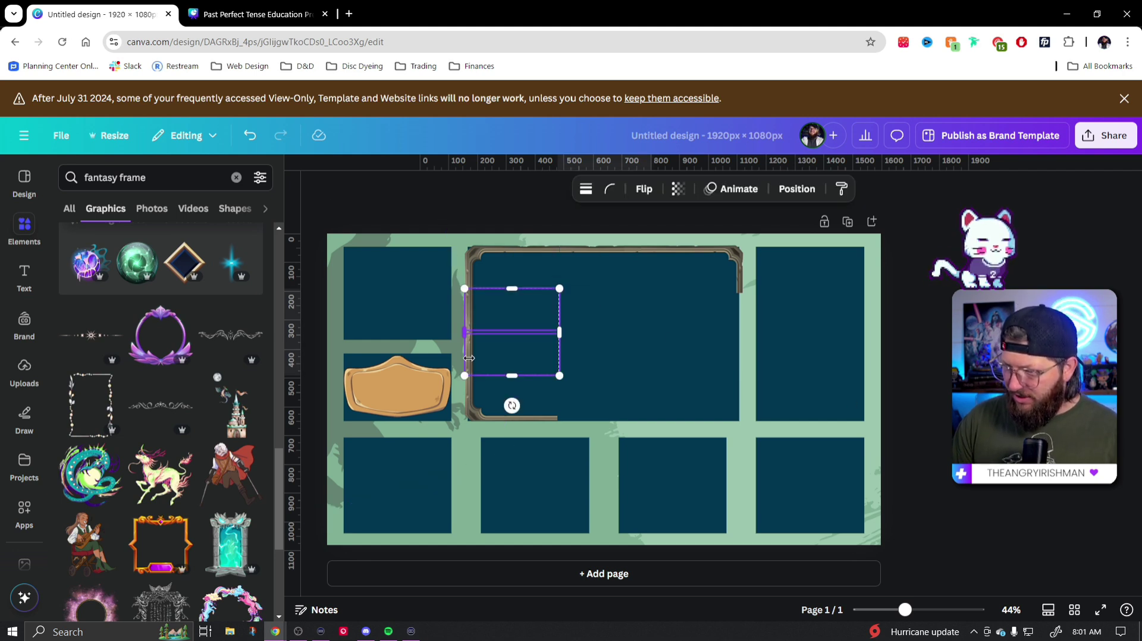
drag(488, 367, 630, 372)
click(645, 189)
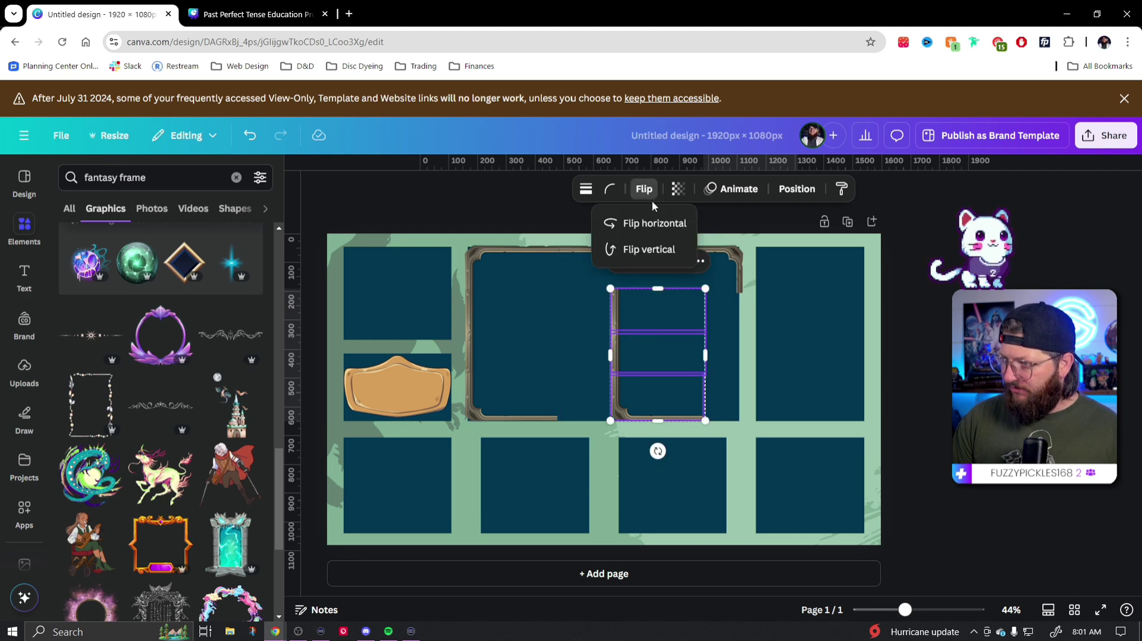
click(670, 230)
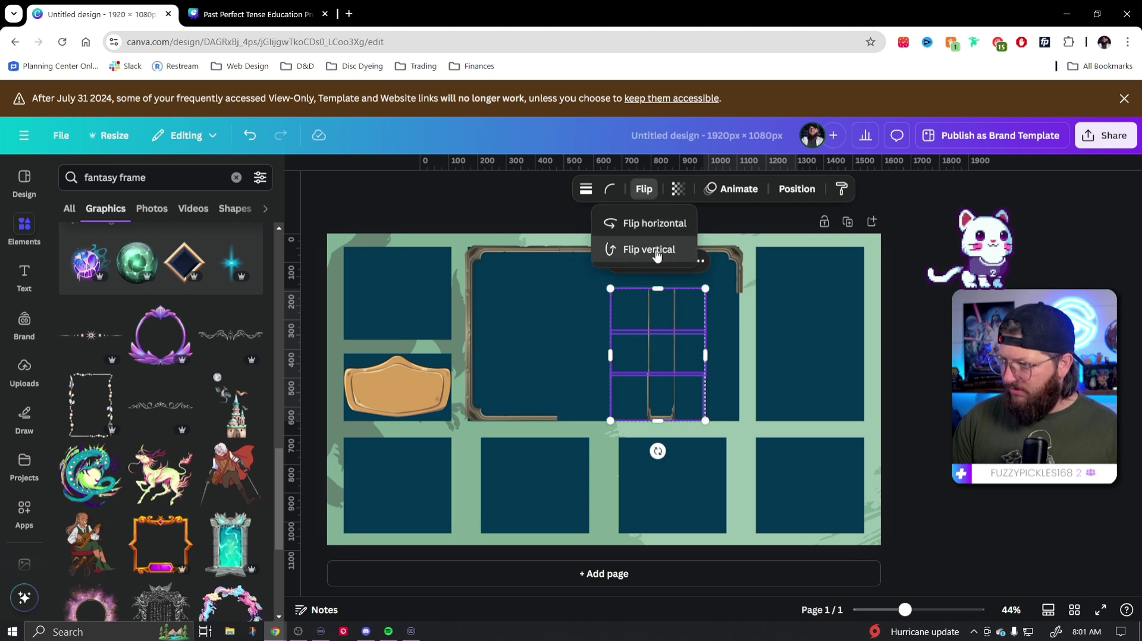
drag(698, 405, 736, 403)
click(736, 403)
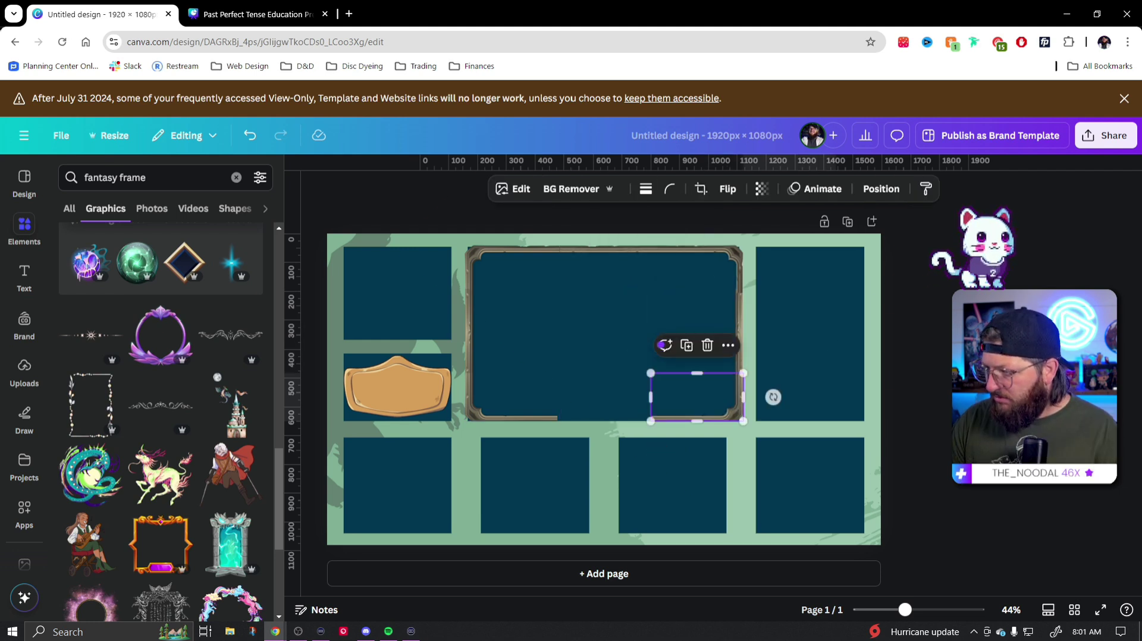
click(976, 380)
Copy the two middle top-edge sections to the large rectangle's bottom edge and flip them vertically.
click(602, 257)
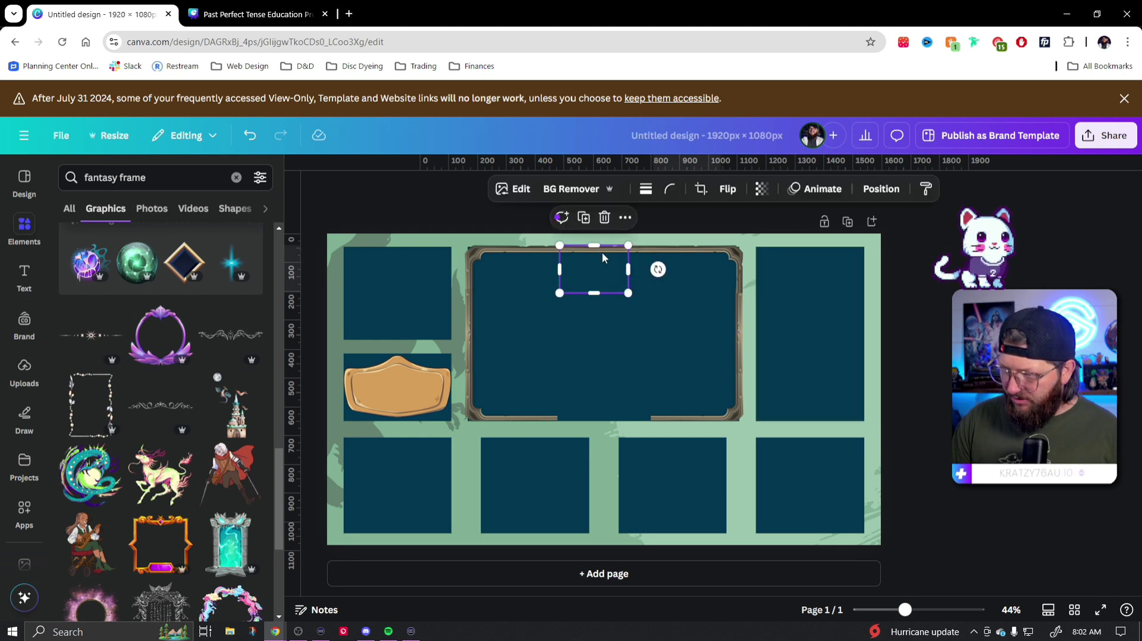
drag(602, 249, 600, 372)
key(ctrl+z)
shift+click(639, 262)
drag(640, 262, 641, 368)
click(644, 188)
click(667, 244)
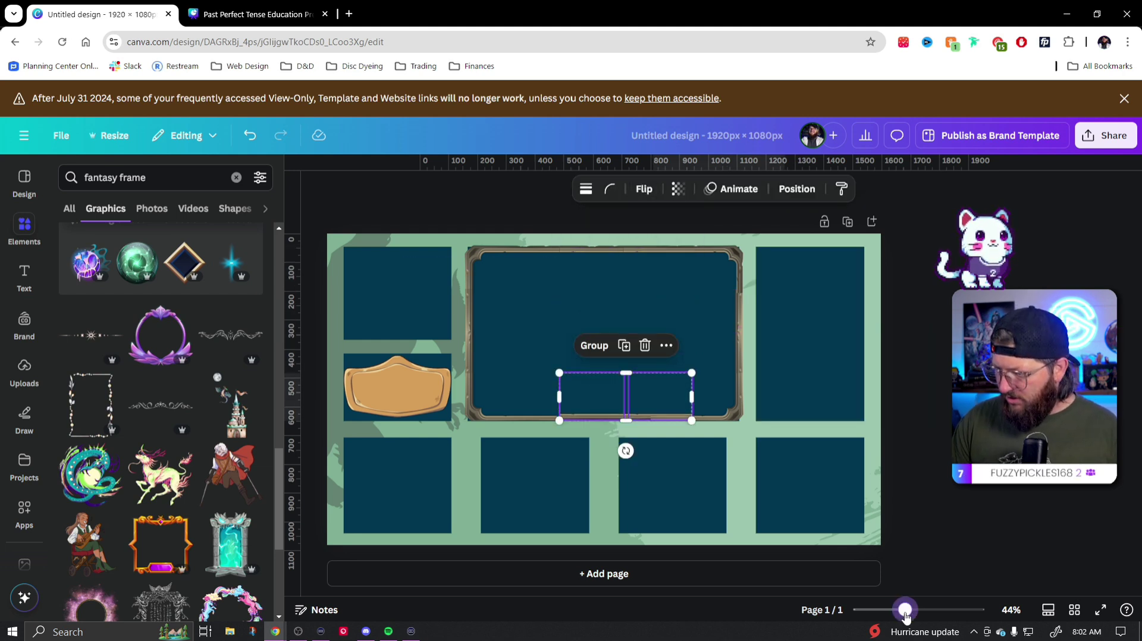
Shift and resize the bottom-edge sections to close the gap between the large frame's two lower corners.
drag(905, 609, 927, 611)
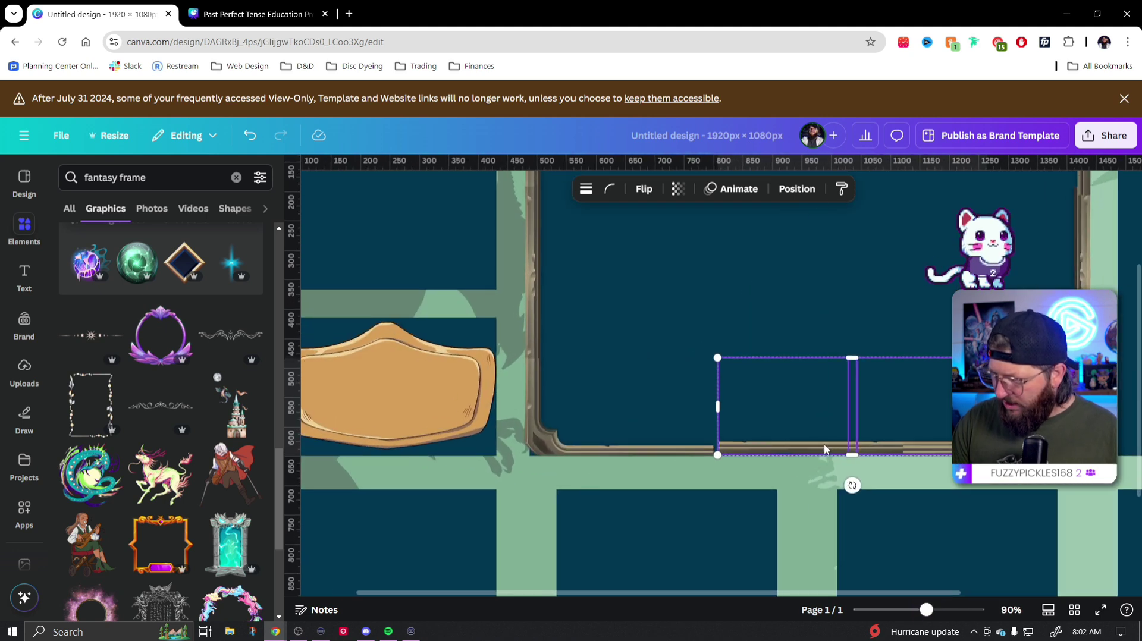
drag(824, 444, 813, 444)
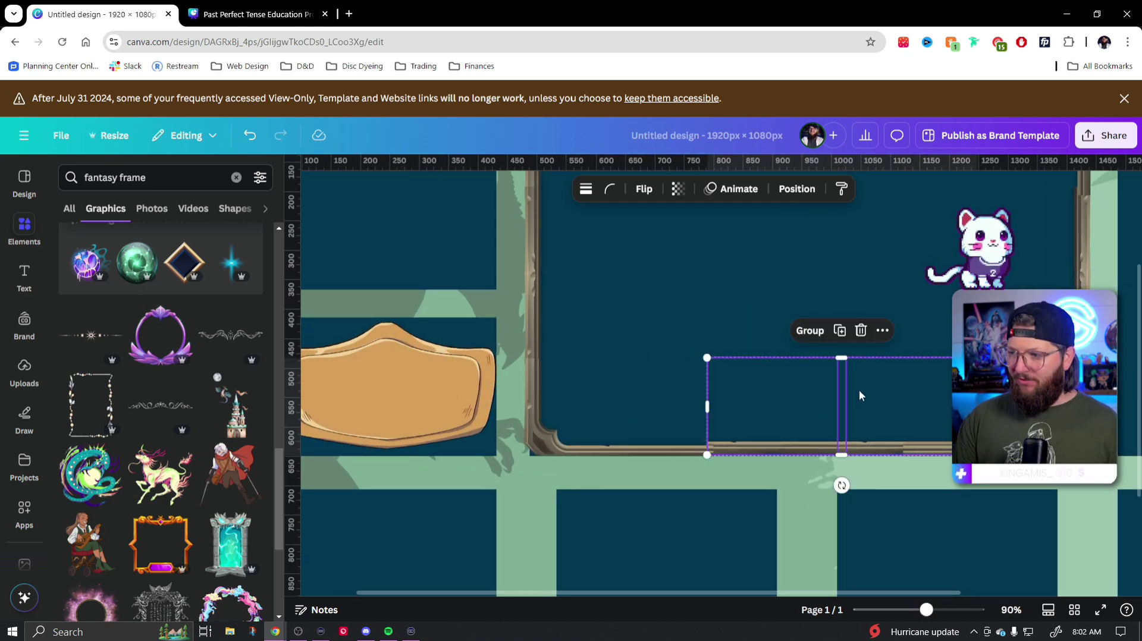
drag(976, 357, 928, 375)
click(790, 449)
click(863, 451)
click(906, 478)
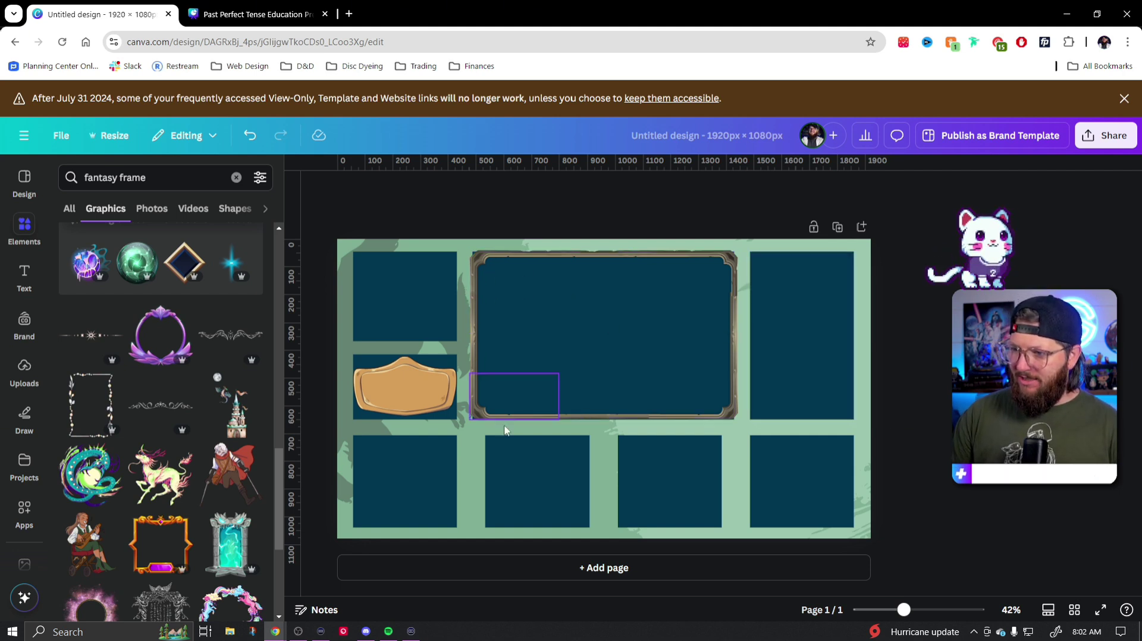
Copy the large frame's two top corner pieces onto the upper-left rectangle and crop them to its width.
click(480, 263)
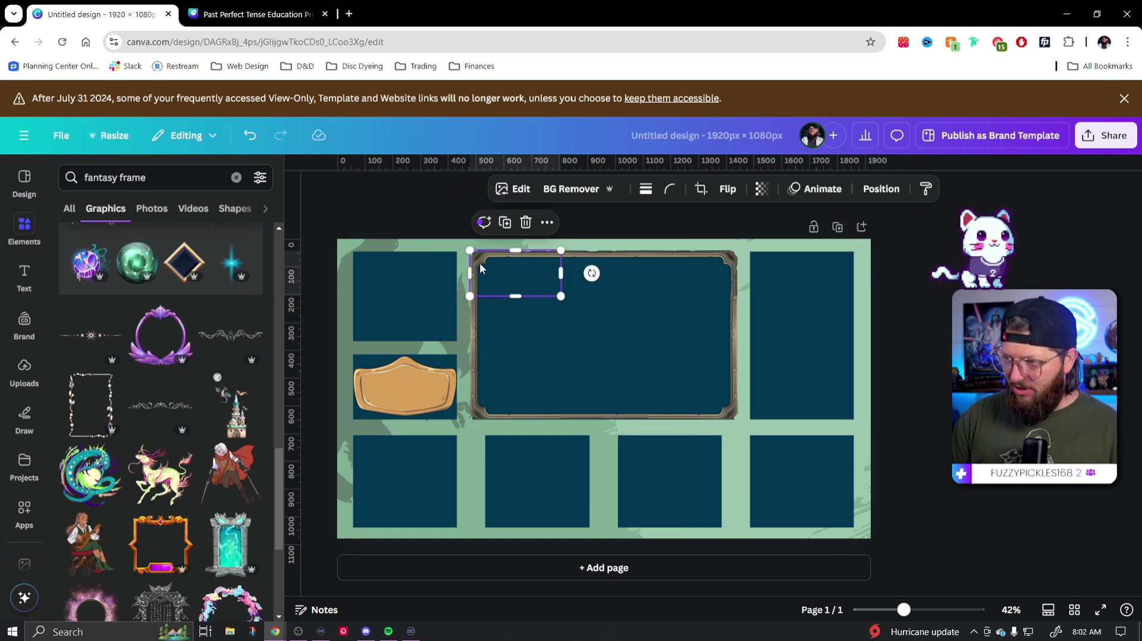
shift+click(591, 262)
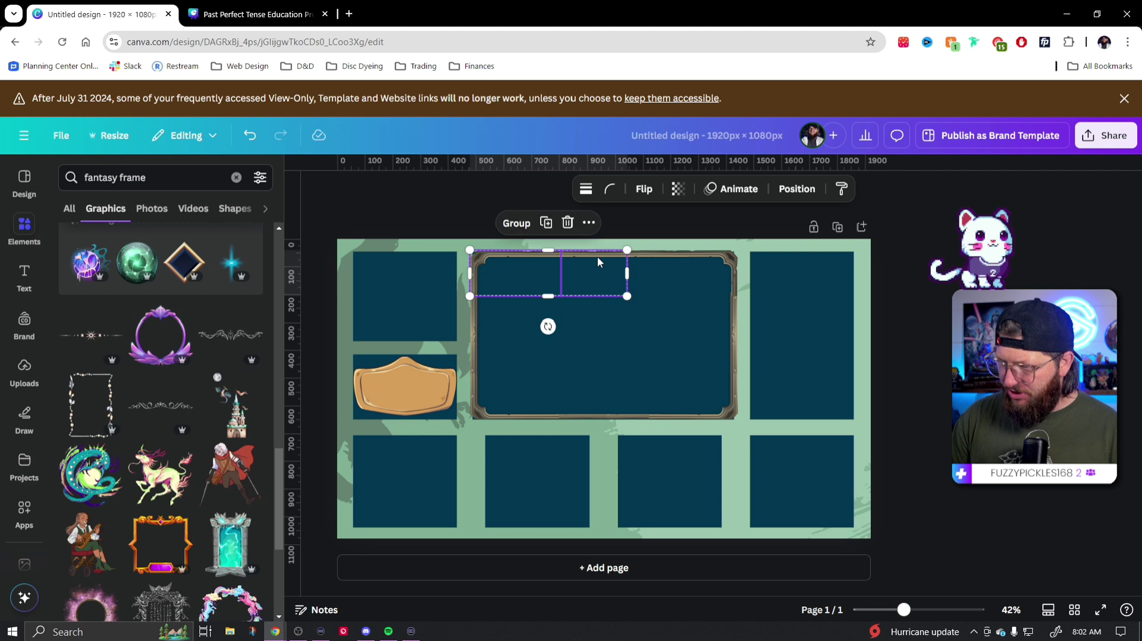
click(494, 256)
drag(503, 264, 387, 267)
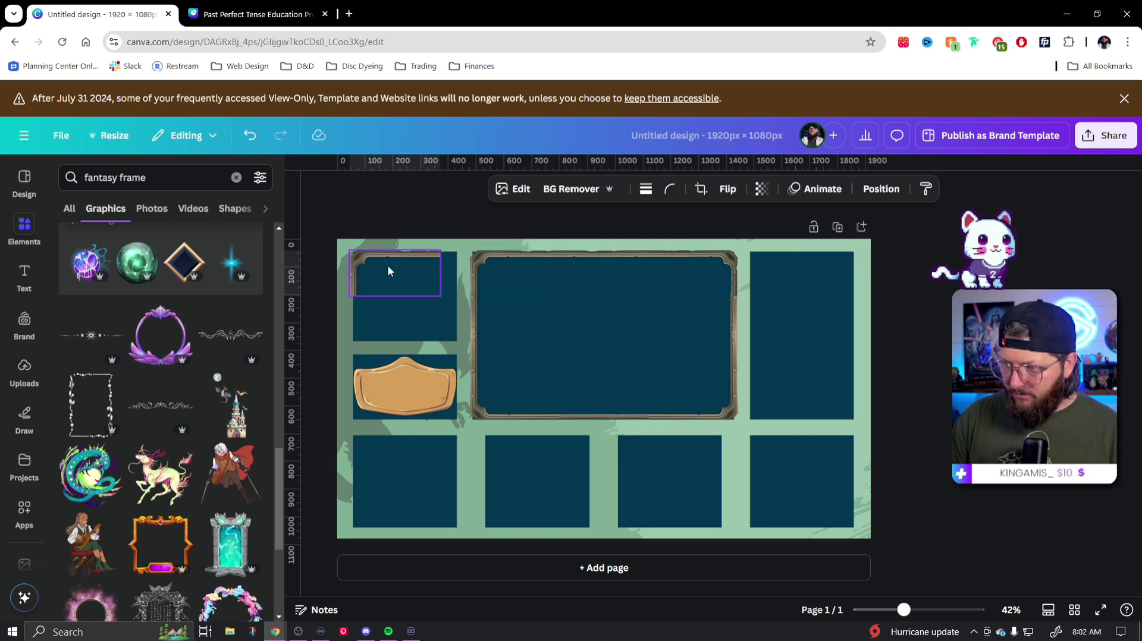
click(730, 261)
drag(729, 262, 450, 262)
drag(367, 273, 394, 274)
click(440, 209)
Copy the large frame's two bottom corner pieces onto the upper-left rectangle and trim them to complete its frame.
drag(488, 418, 368, 338)
drag(726, 414, 446, 337)
drag(370, 319, 393, 320)
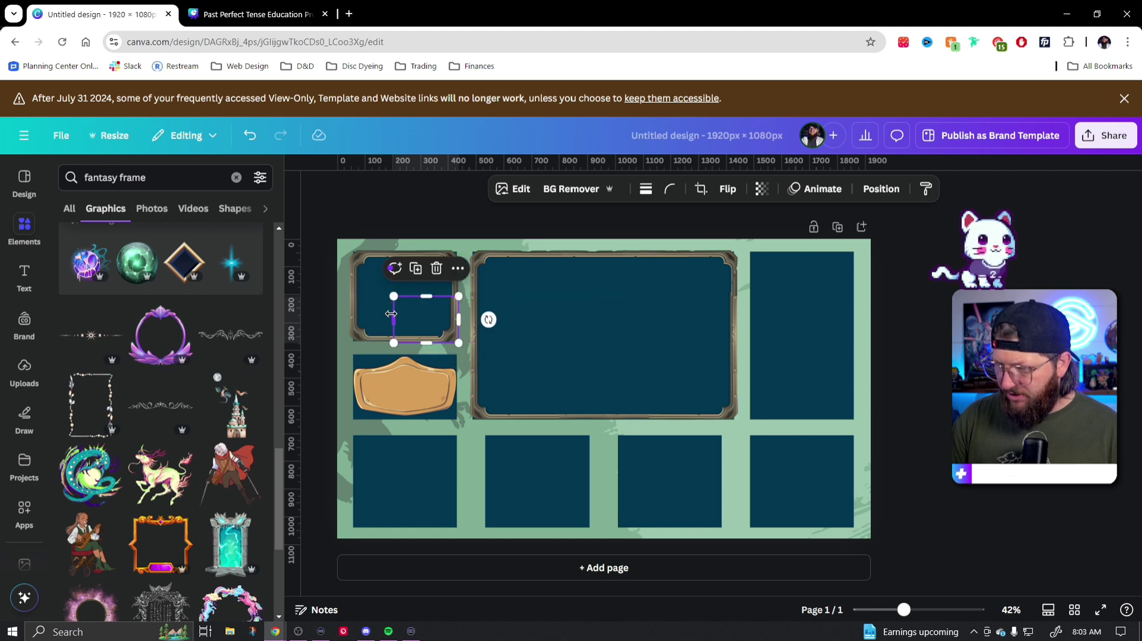
click(389, 232)
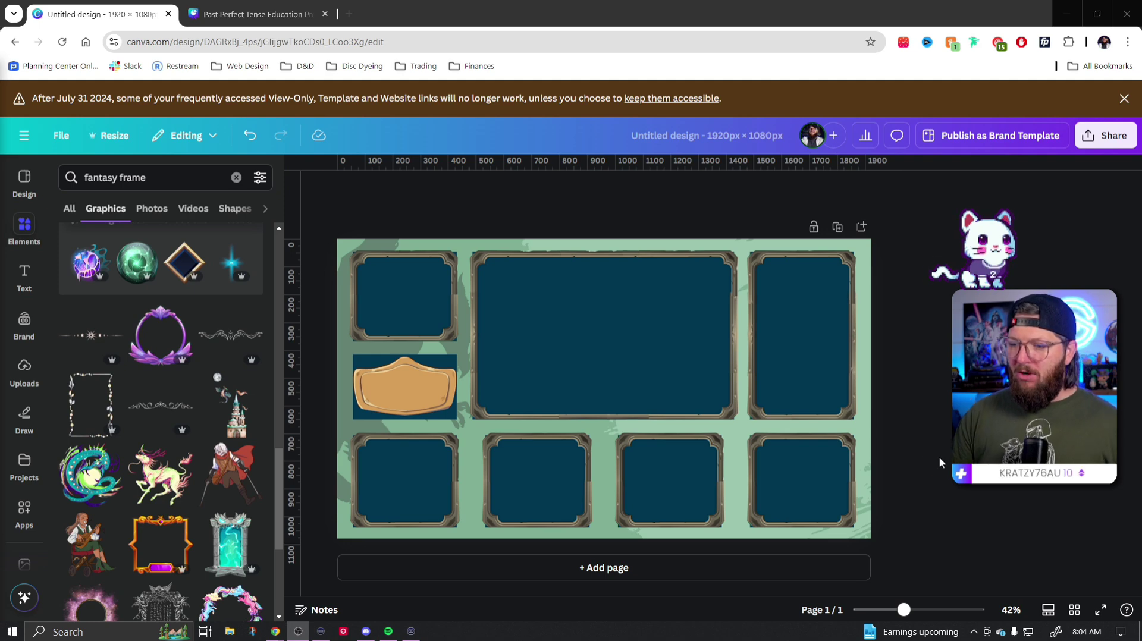
Reduce the large dark blue rectangle's height to tuck it behind its bronze frame, keeping its sides under the frame's edges.
drag(904, 610, 943, 610)
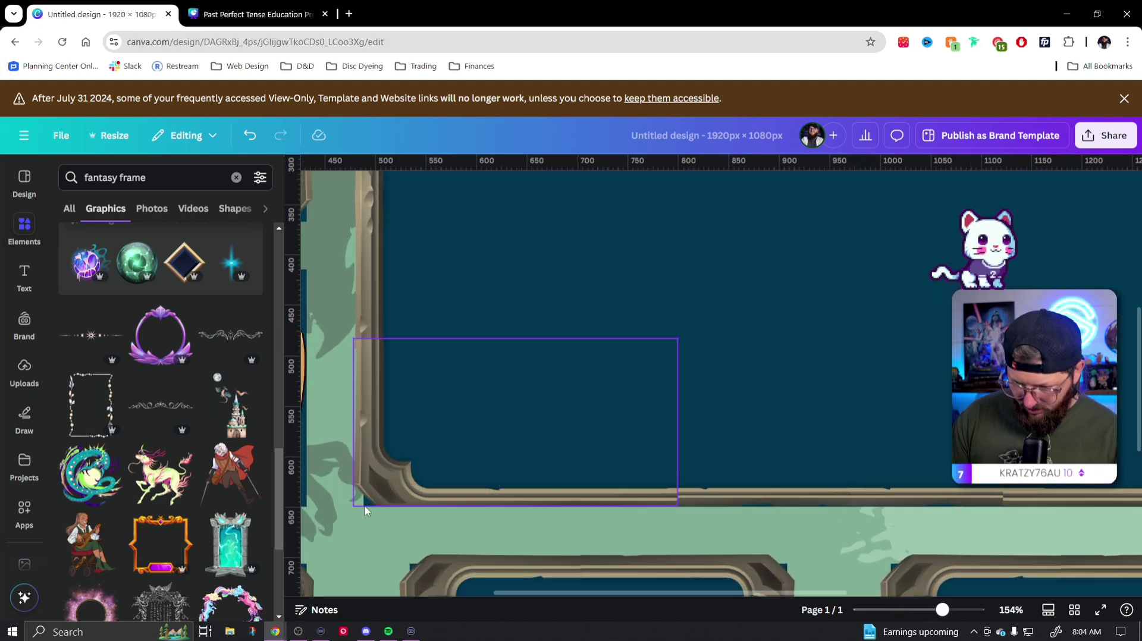
click(843, 306)
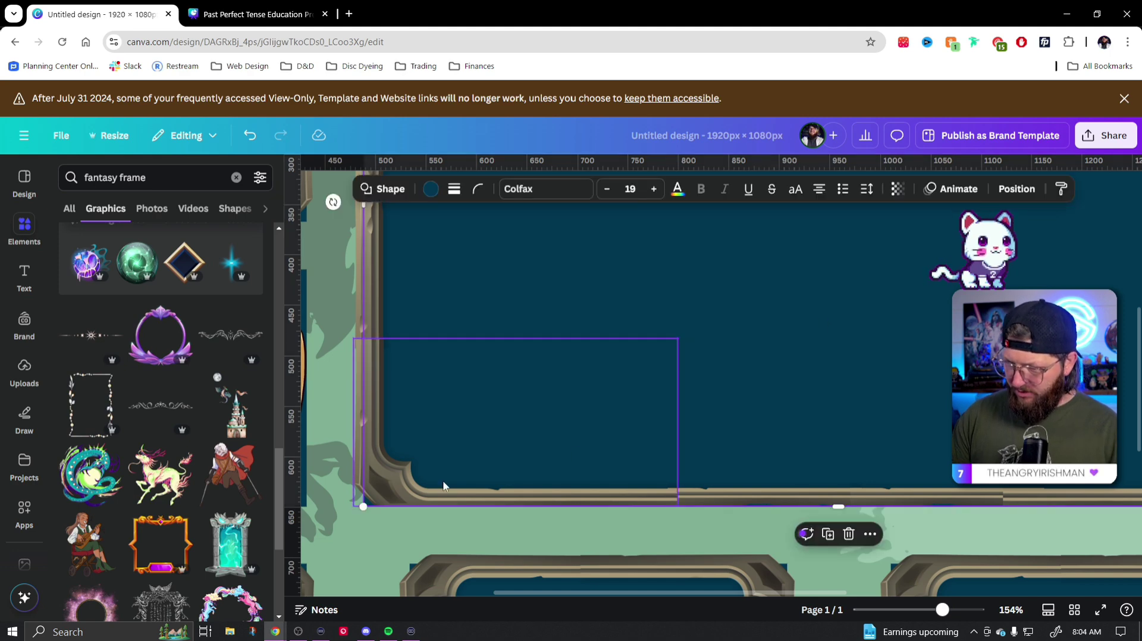
drag(943, 611, 914, 612)
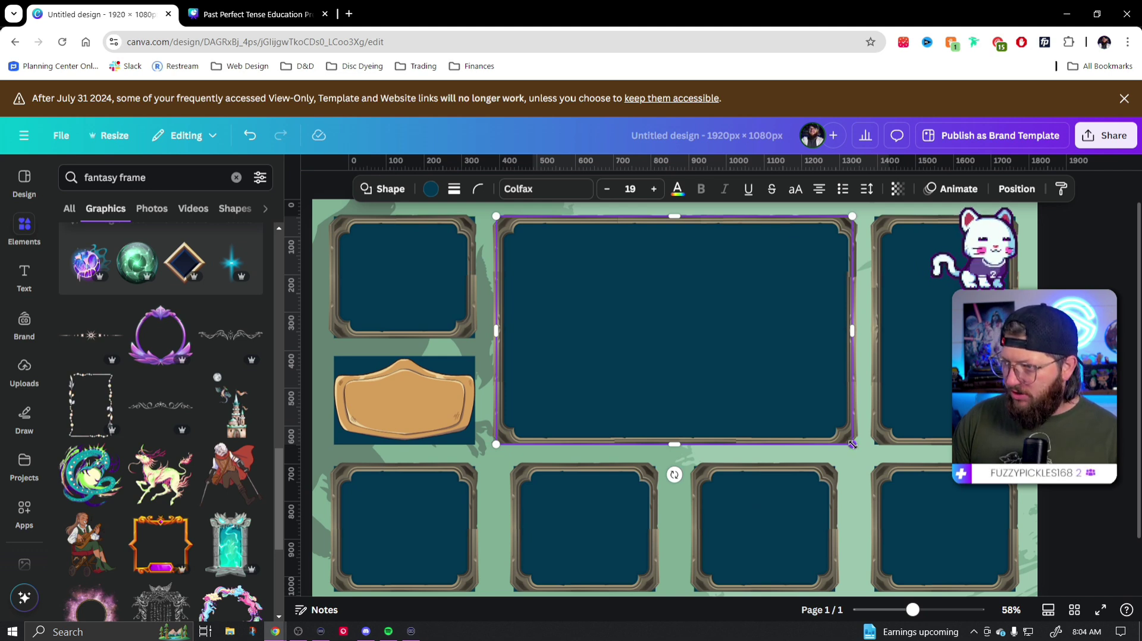
drag(852, 444, 844, 441)
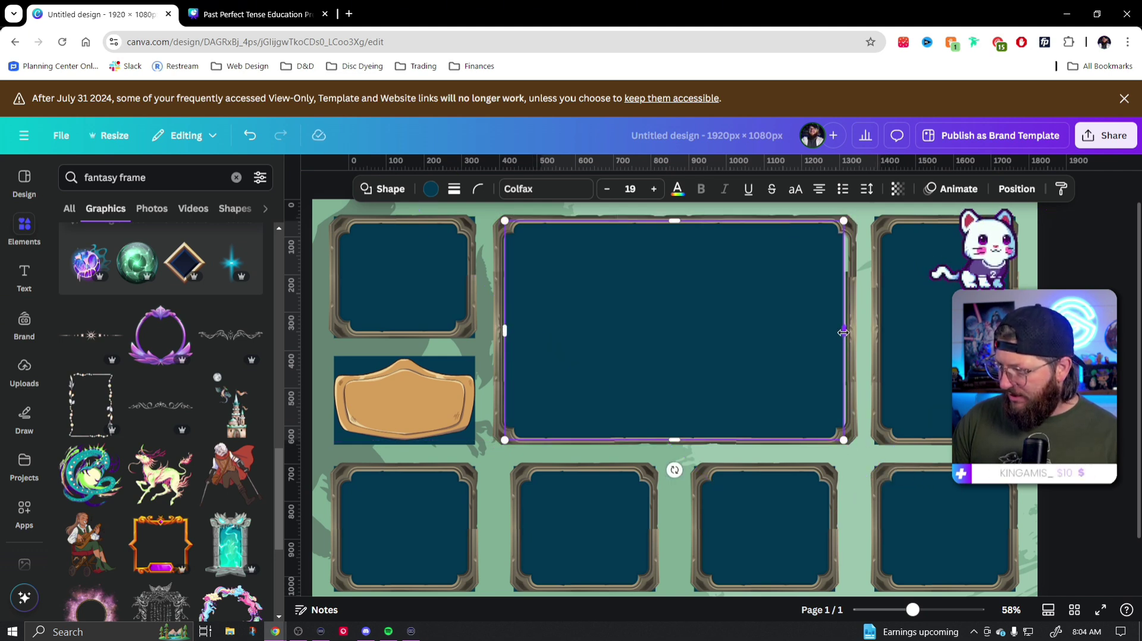
drag(844, 333, 852, 333)
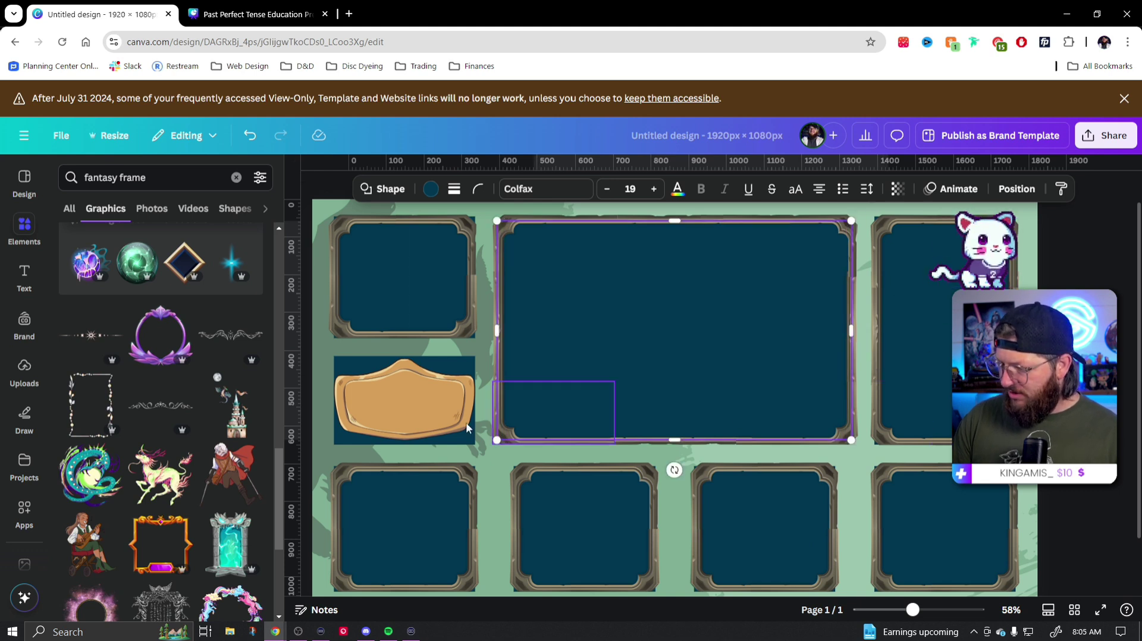
Send the upper-left frame's lower-right corner piece to the back and shrink the dark blue rectangle to 349.1 × 302.2 px within its frame.
click(298, 631)
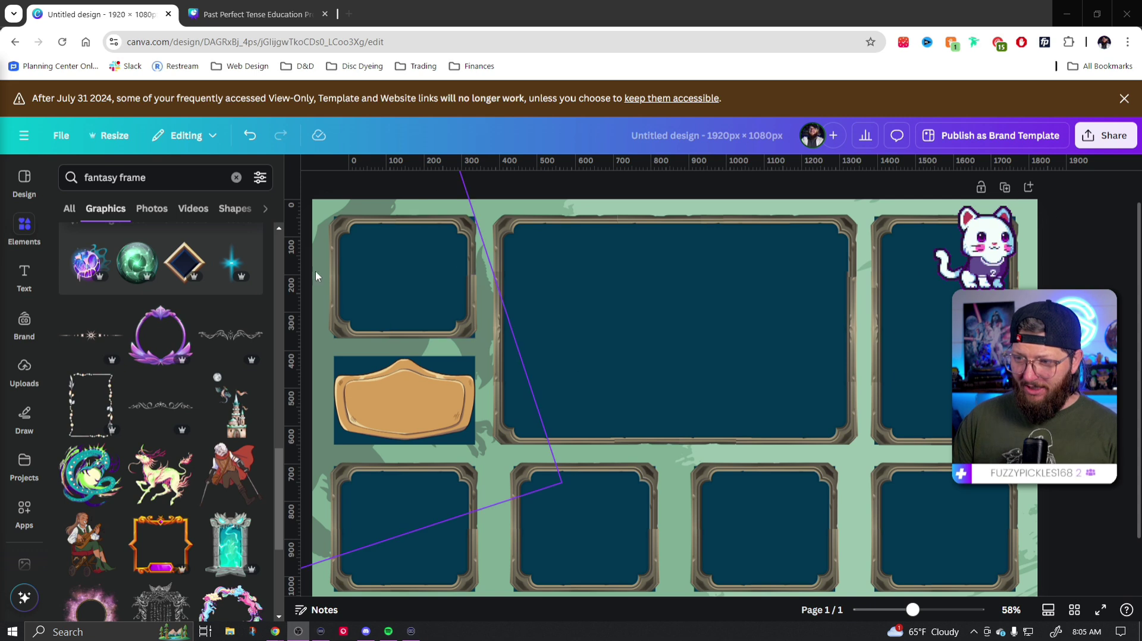
click(453, 318)
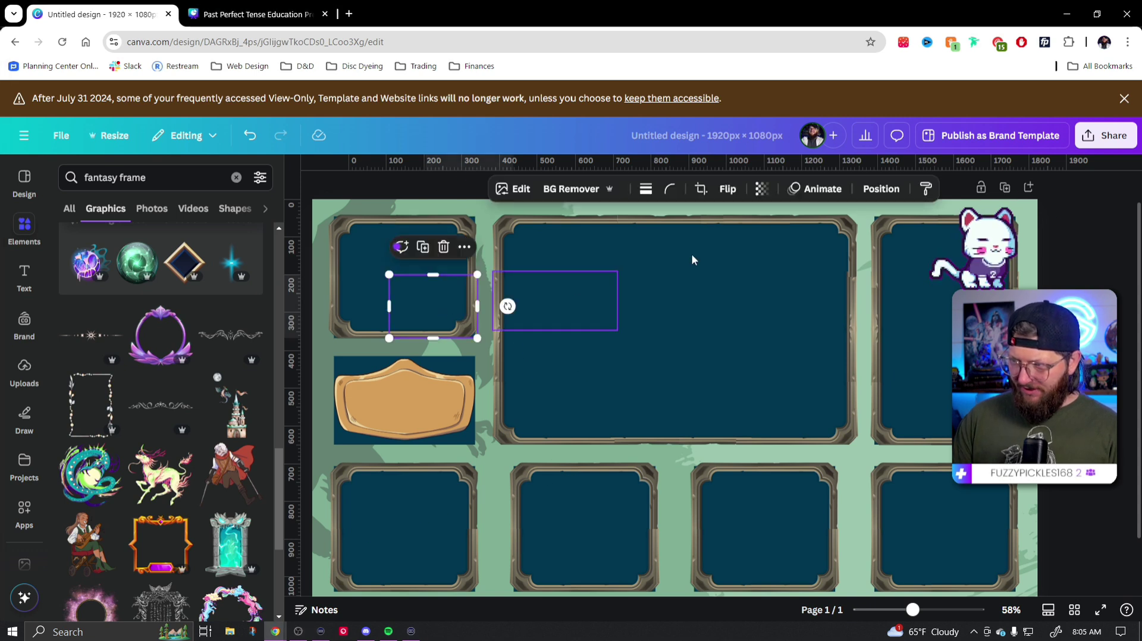
click(881, 189)
click(236, 278)
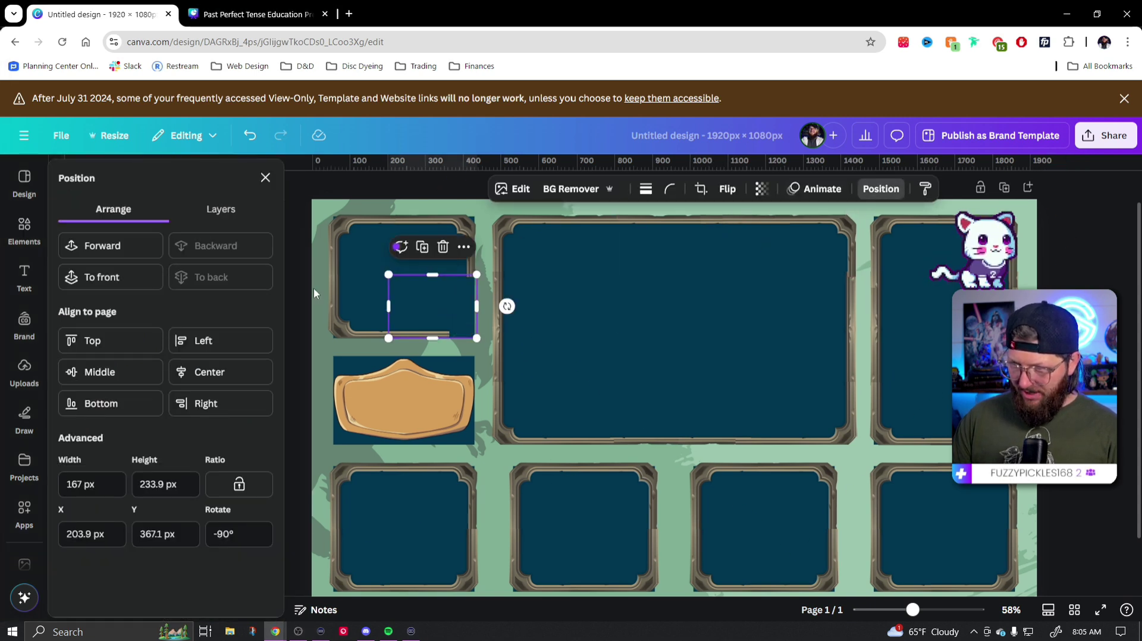
click(463, 307)
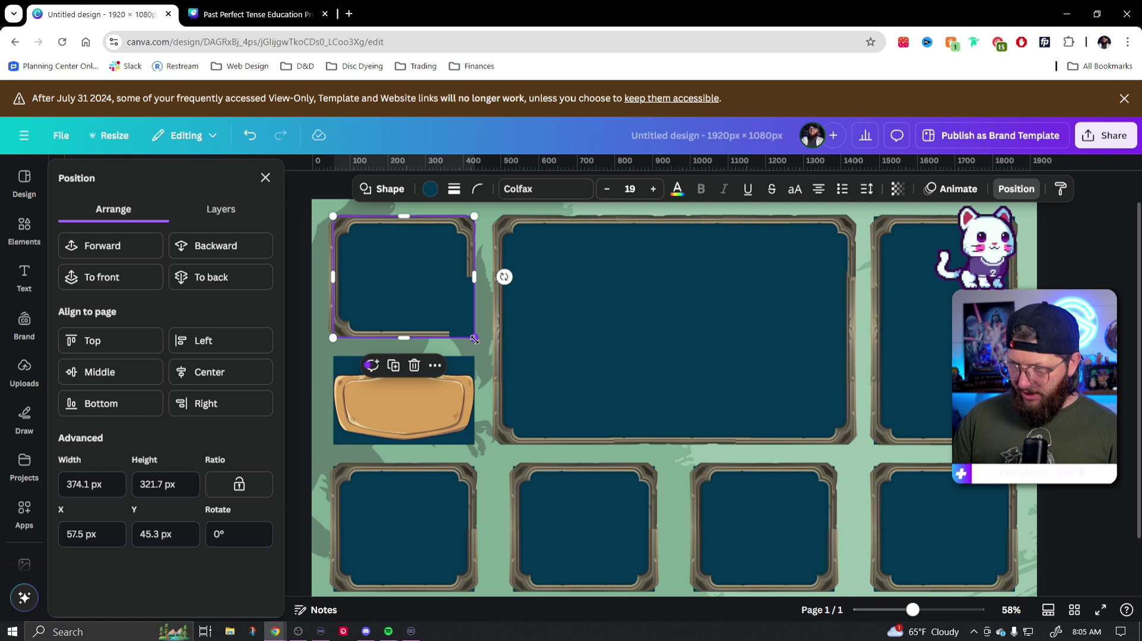
drag(474, 339, 469, 336)
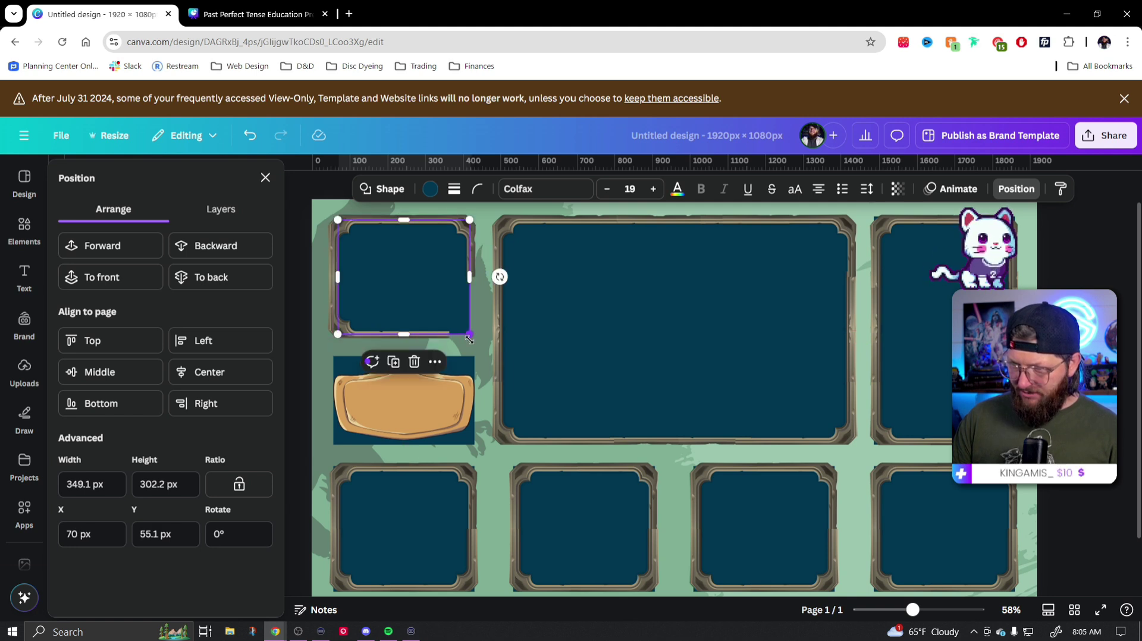
click(484, 339)
click(199, 279)
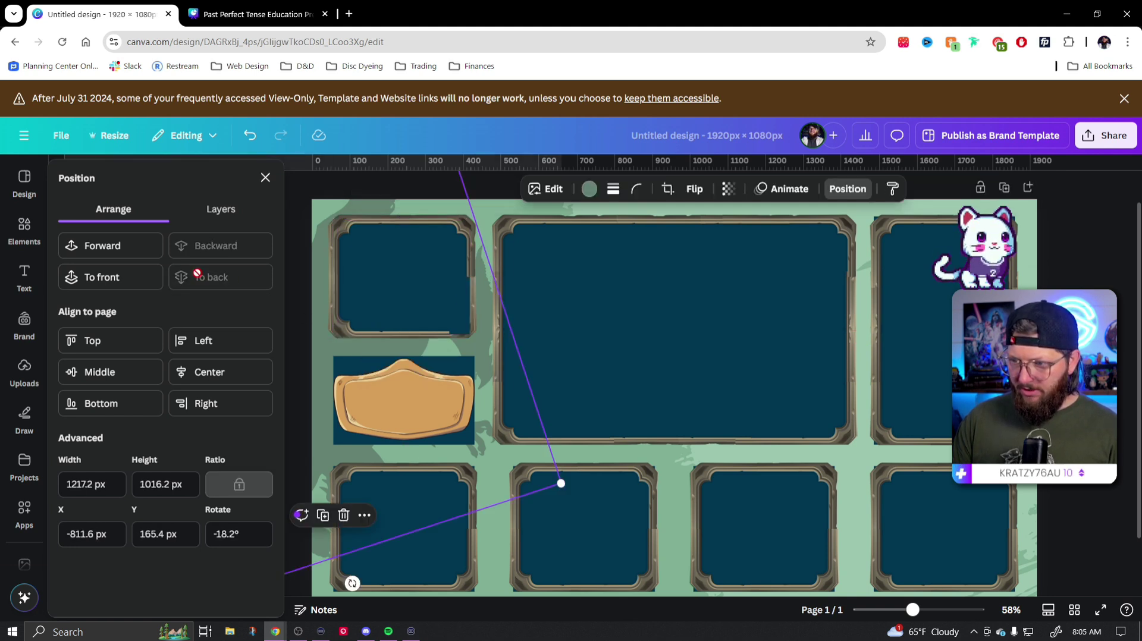
Bring the upper-left frame's lower-right corner piece to the front and deselect it.
click(477, 315)
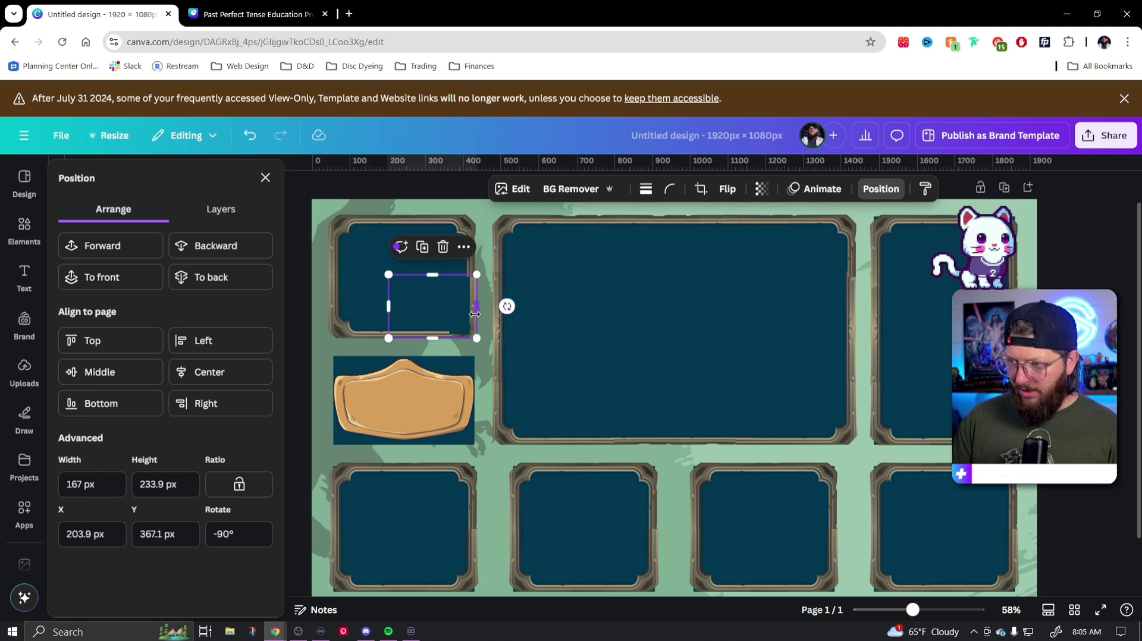
click(102, 277)
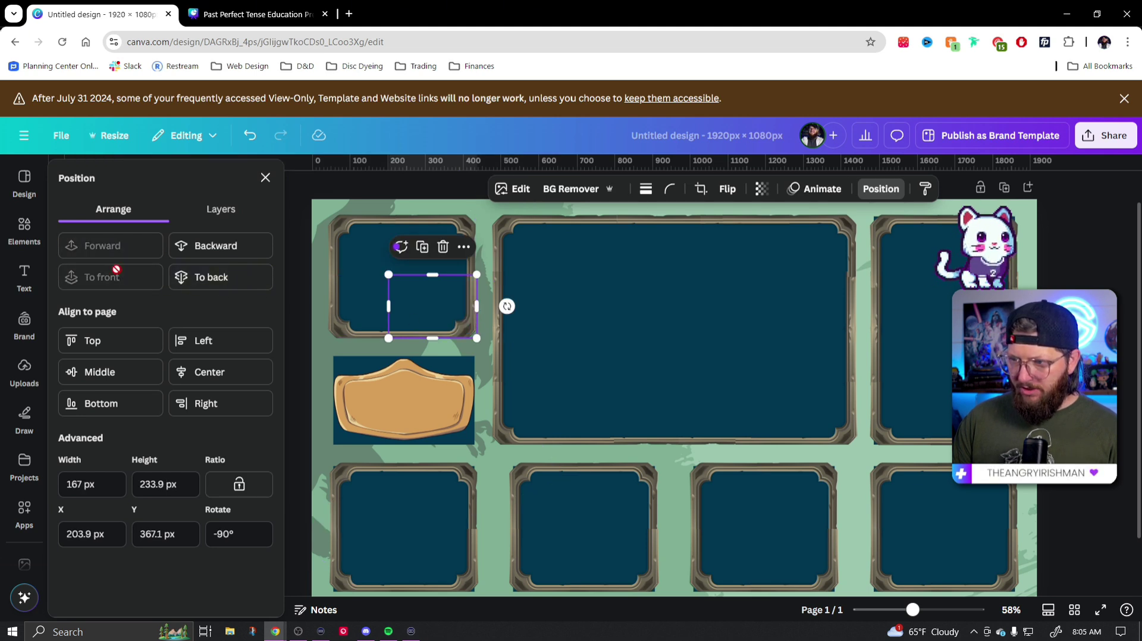
click(265, 178)
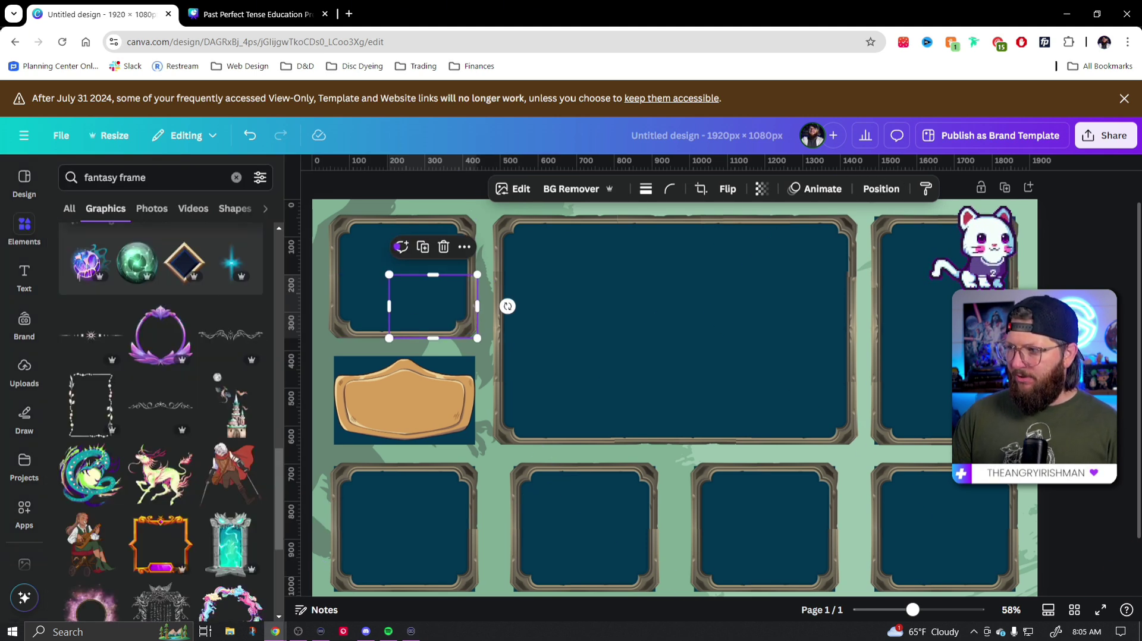
key(Escape)
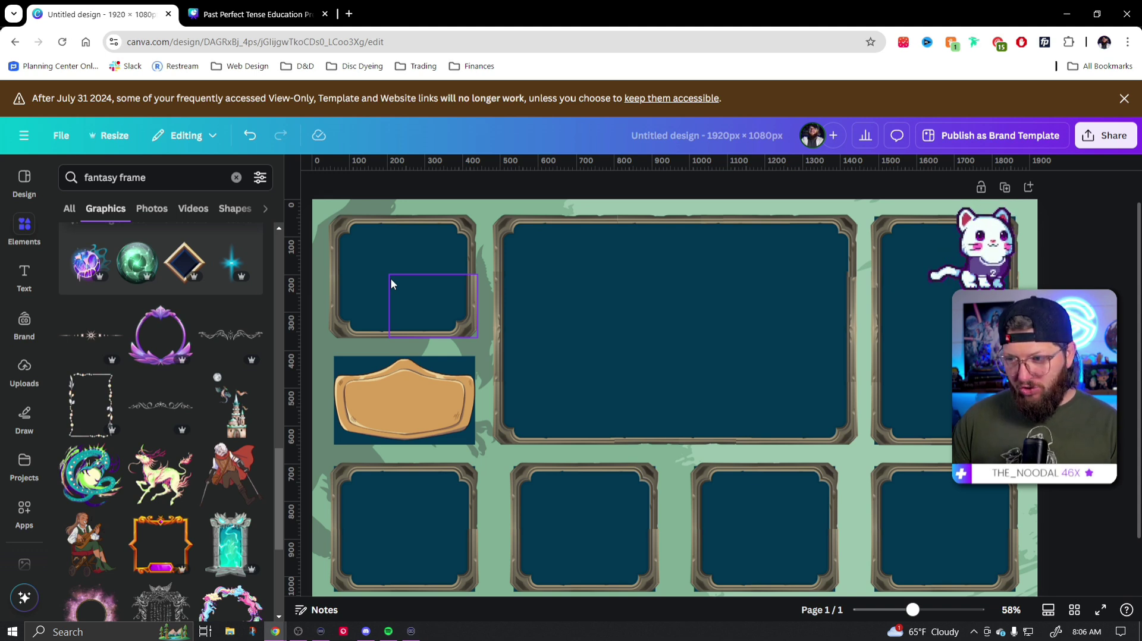
Recolor the large dark blue rectangle to #00ADFF and apply the change to every shape of the same color.
click(679, 313)
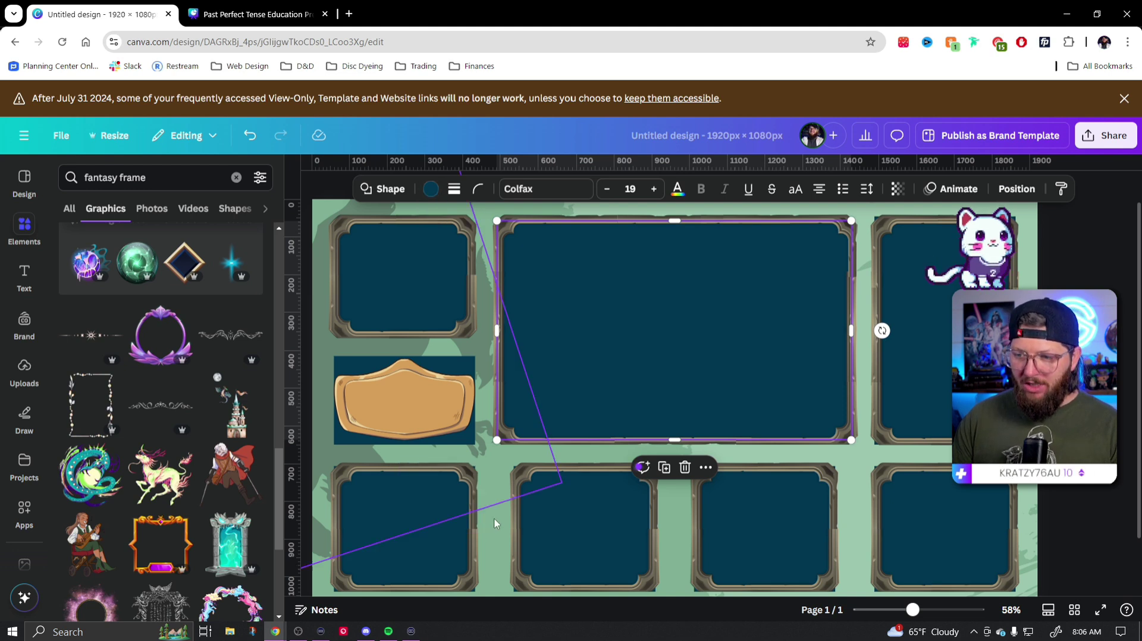
click(430, 189)
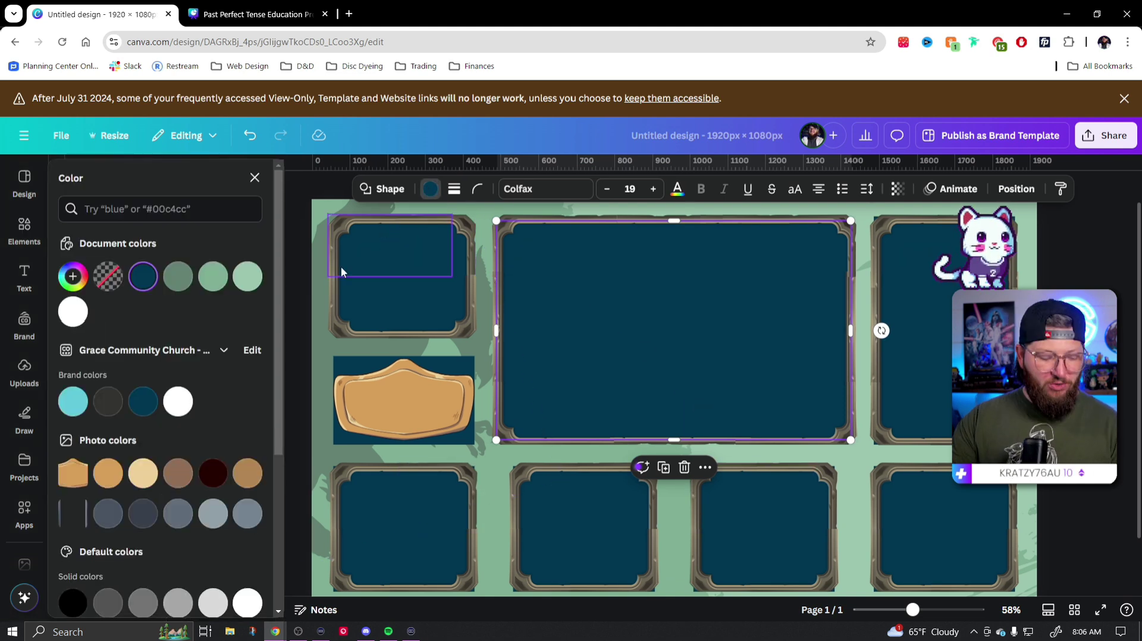
click(73, 277)
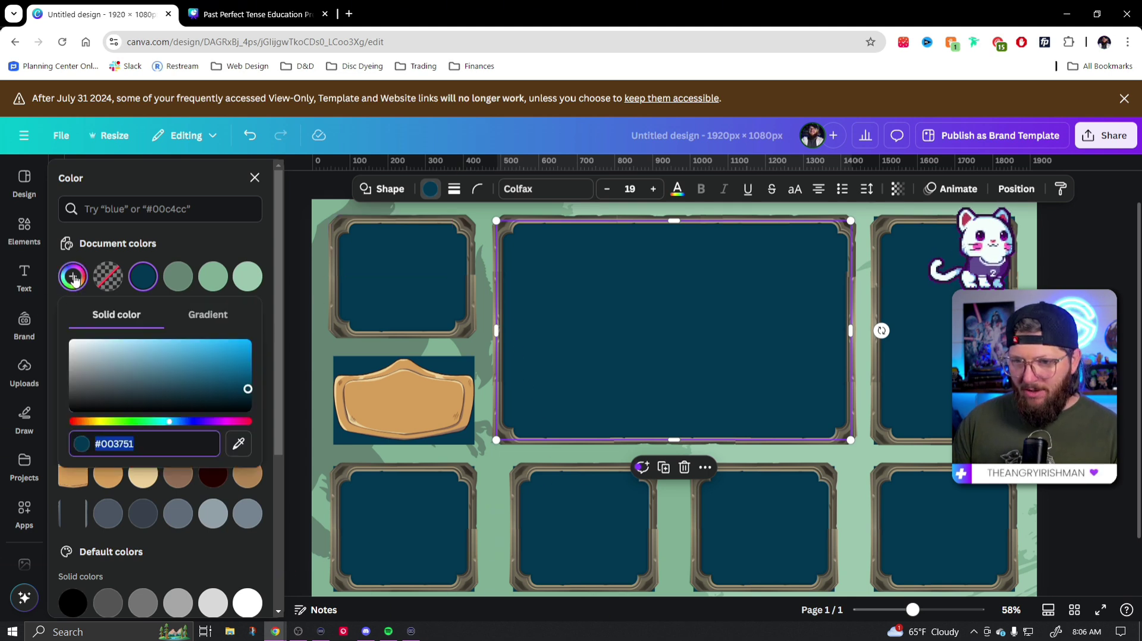
drag(226, 387, 264, 334)
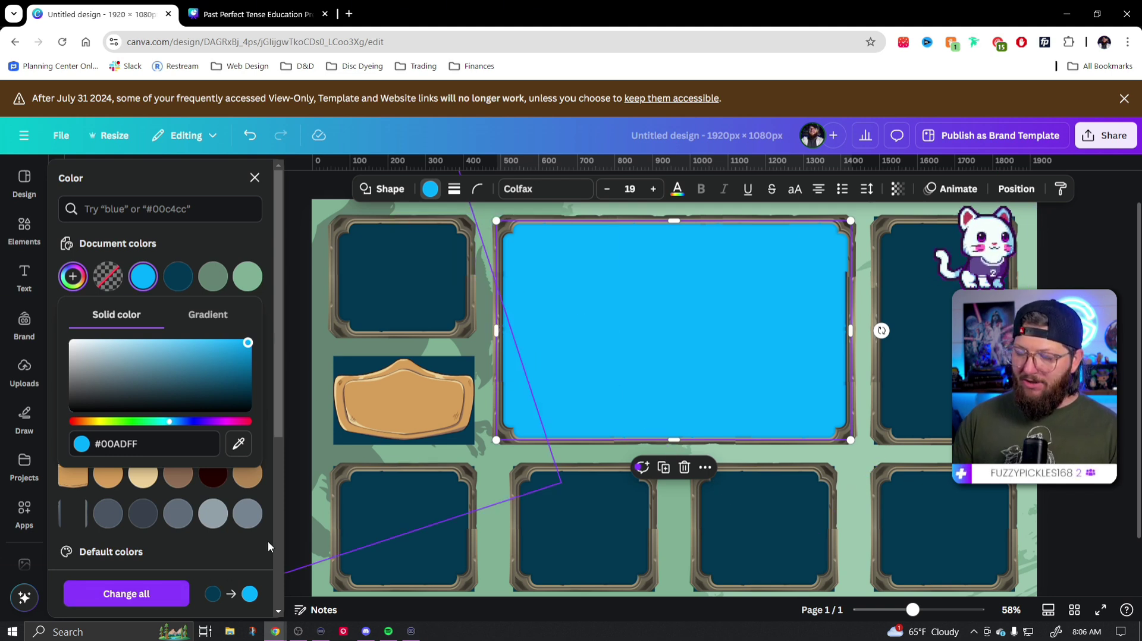
click(145, 595)
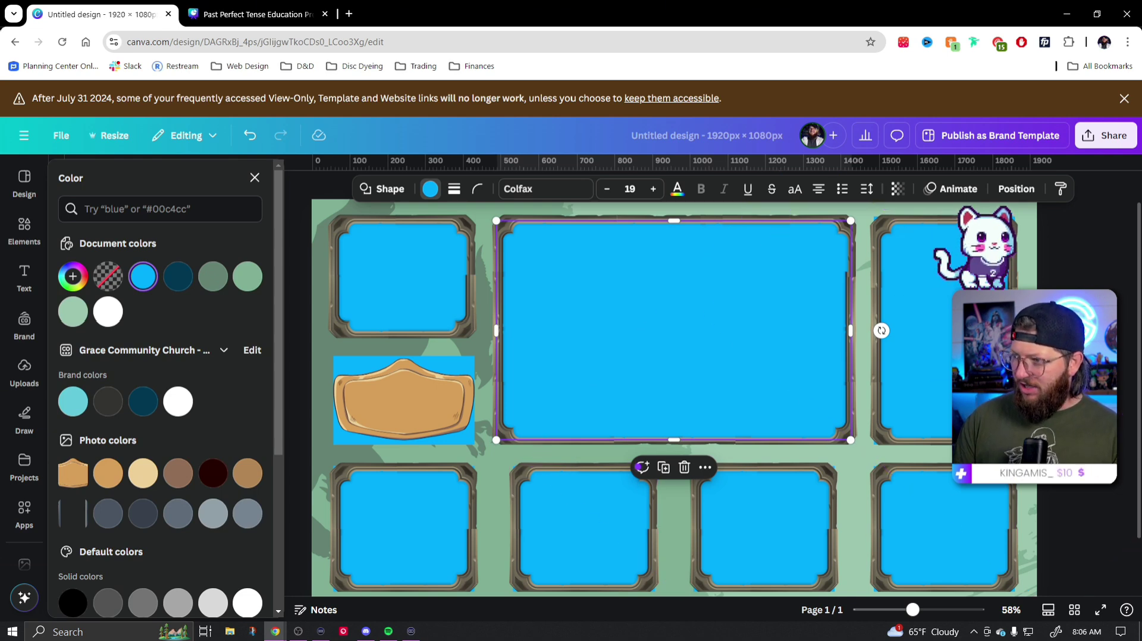
click(255, 178)
click(464, 370)
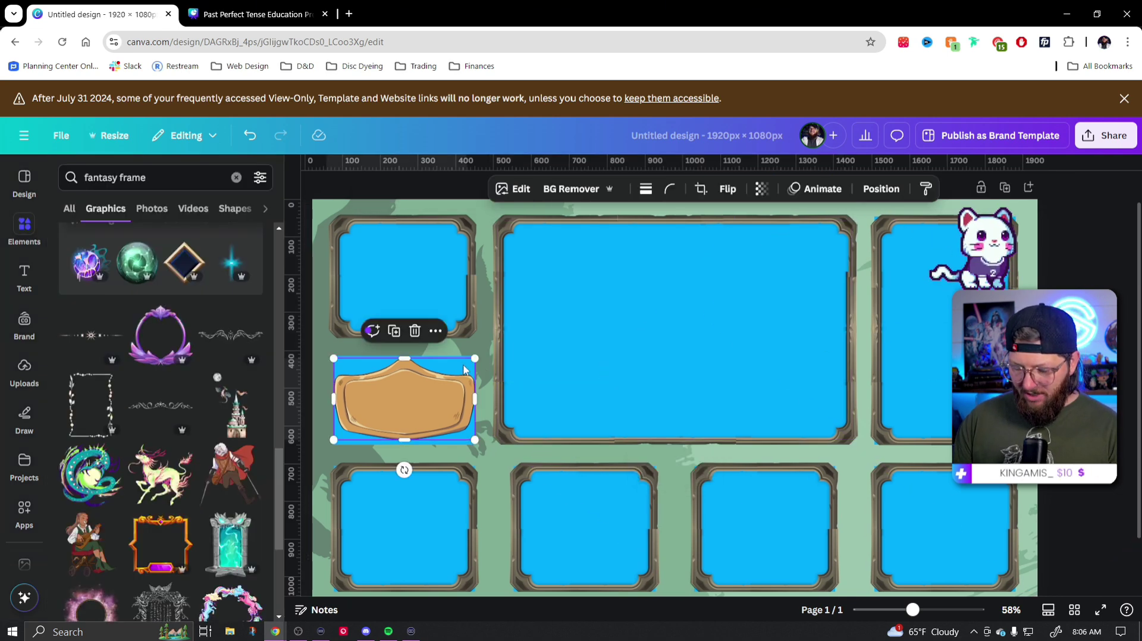
key(Delete)
key(ctrl+z)
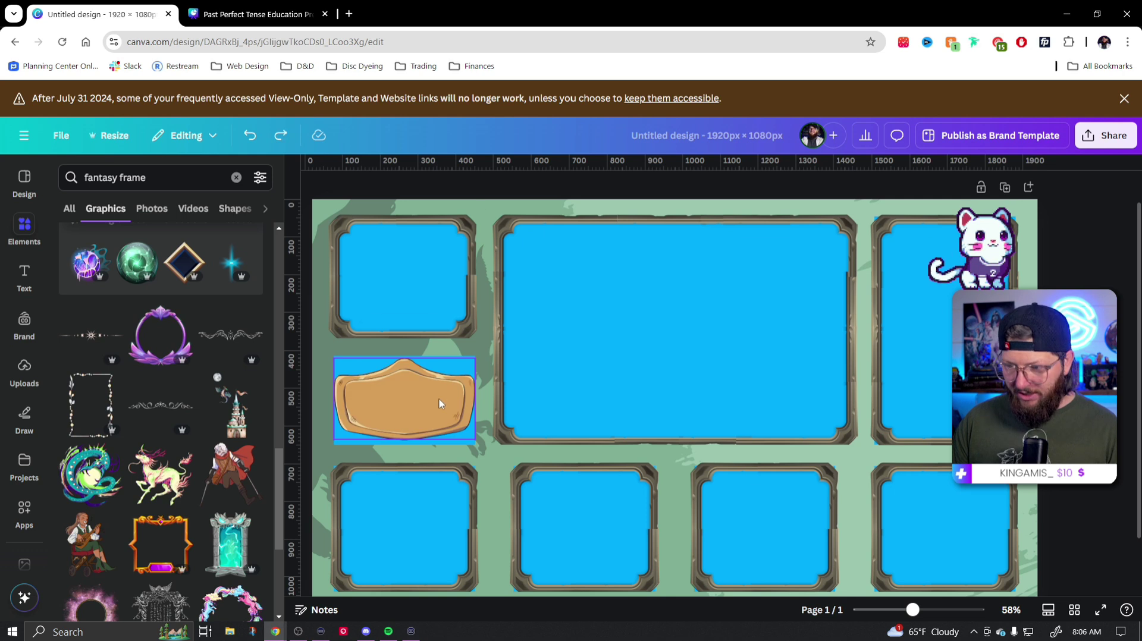
Delete the bright blue rectangle behind the tan plaque, keeping the plaque in place.
click(437, 399)
drag(431, 390, 431, 411)
click(451, 371)
key(Delete)
Try the Luna filter and a redder preset on the tan plaque, and reset its filter to None.
click(431, 428)
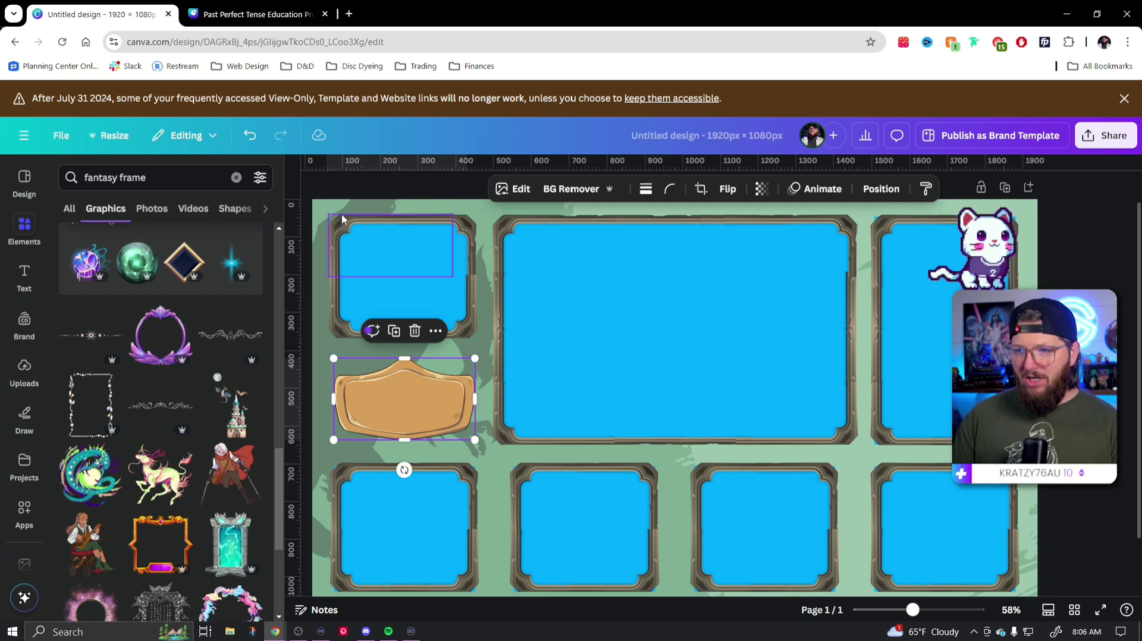
click(512, 188)
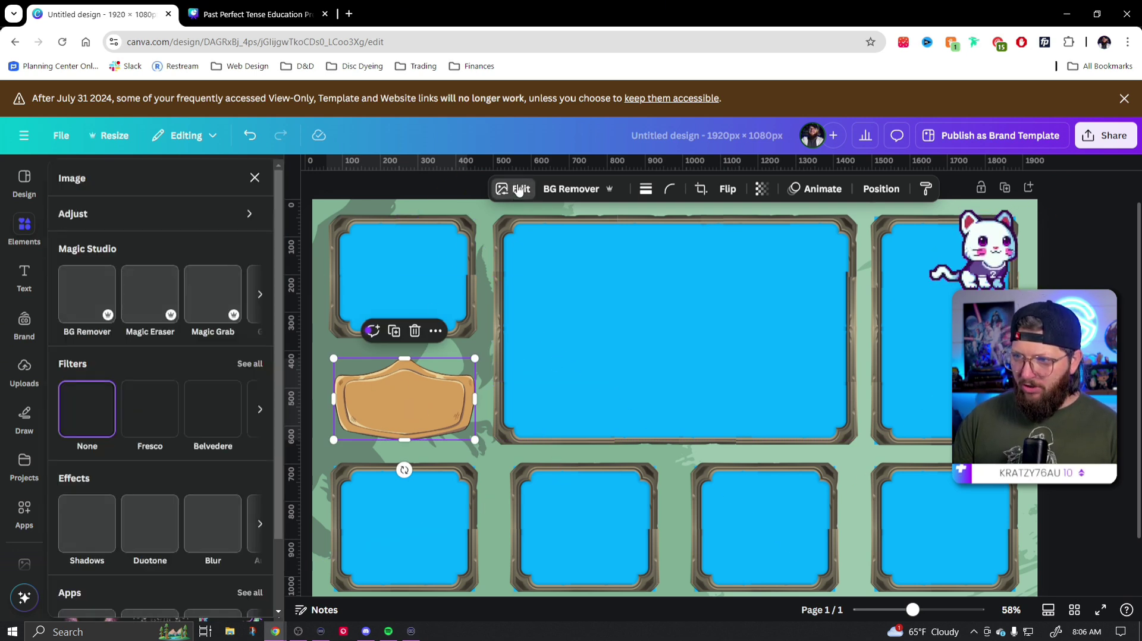
click(250, 364)
scroll(152, 410, down, 2)
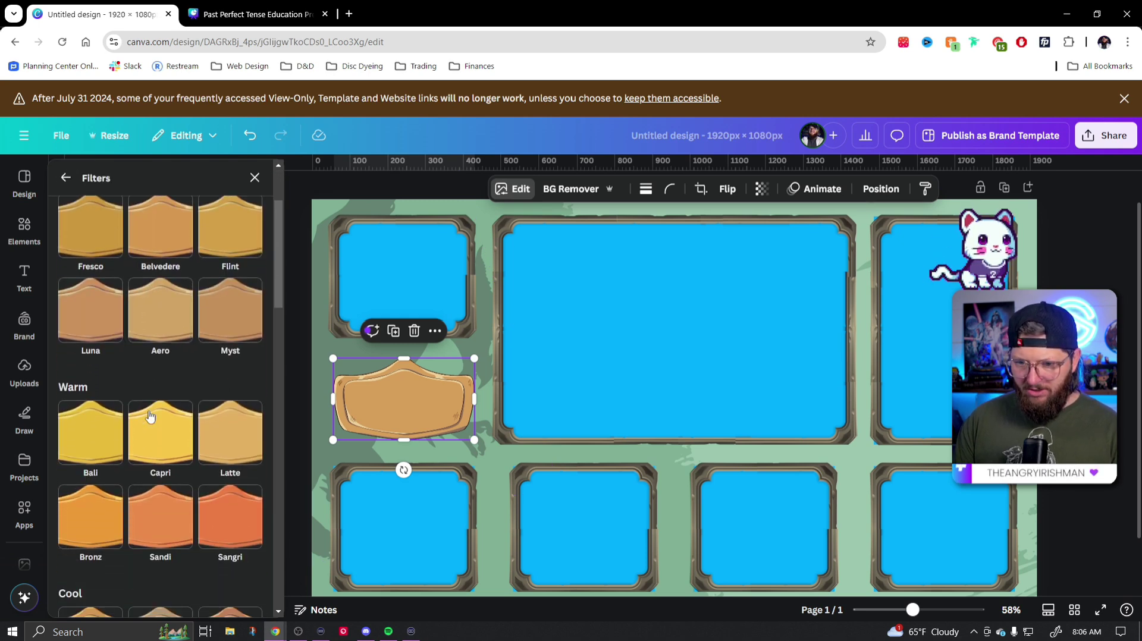
click(93, 321)
scroll(236, 333, down, 2)
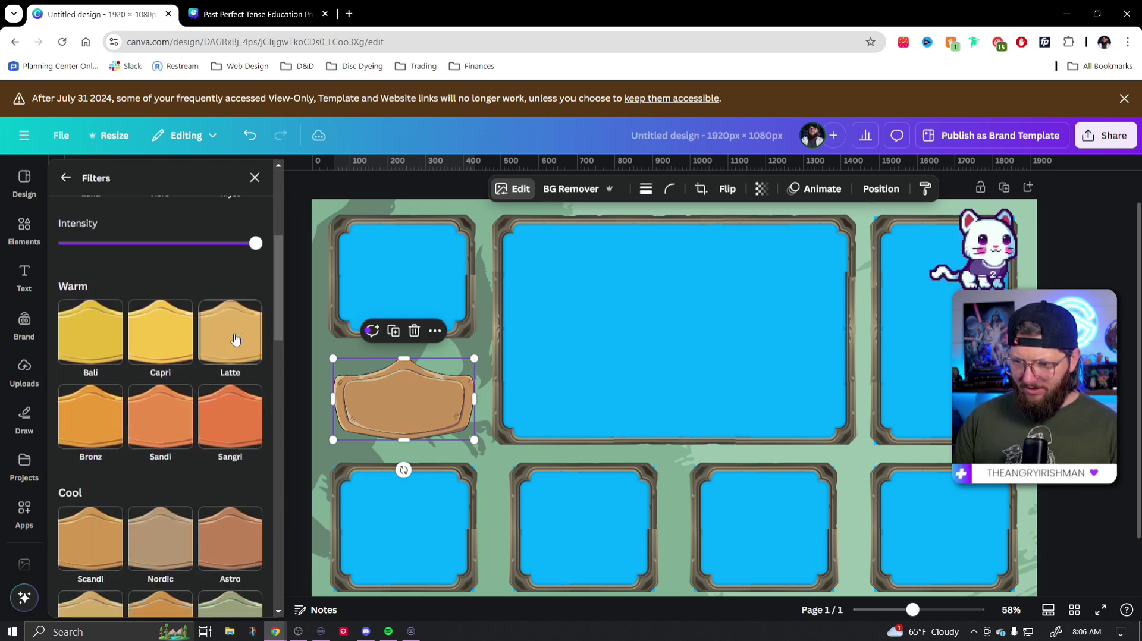
click(231, 495)
scroll(230, 464, down, 5)
scroll(230, 448, up, 9)
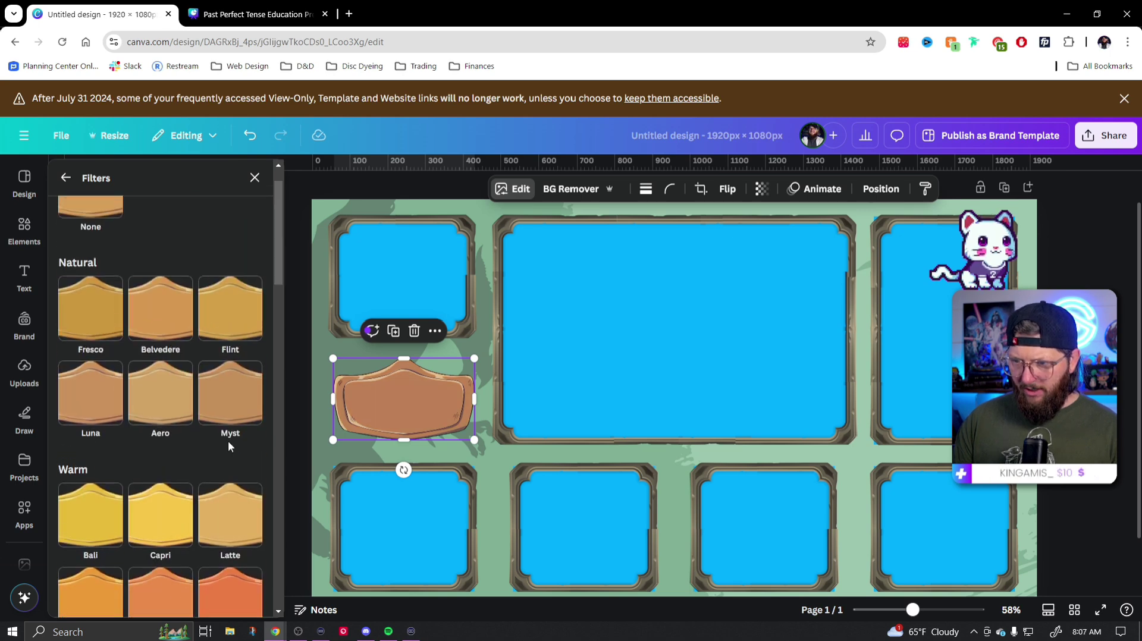
scroll(229, 445, up, 1)
click(65, 178)
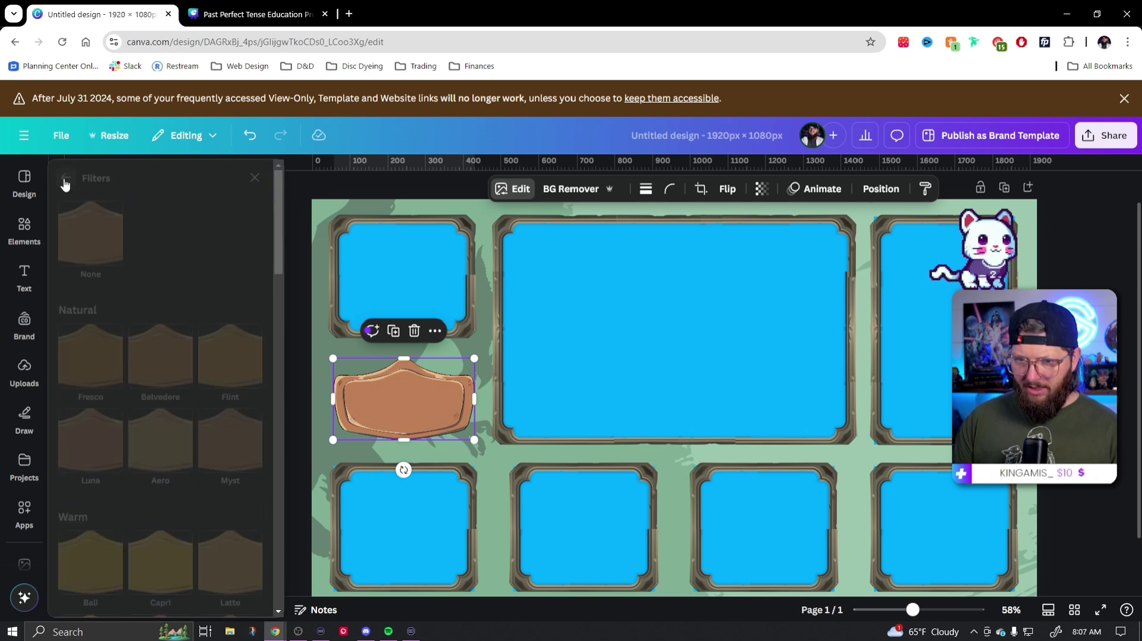
click(100, 406)
Apply a custom Duotone effect to the plaque, sampling #998B6E from the bronze frame as its highlights color.
scroll(100, 406, down, 1)
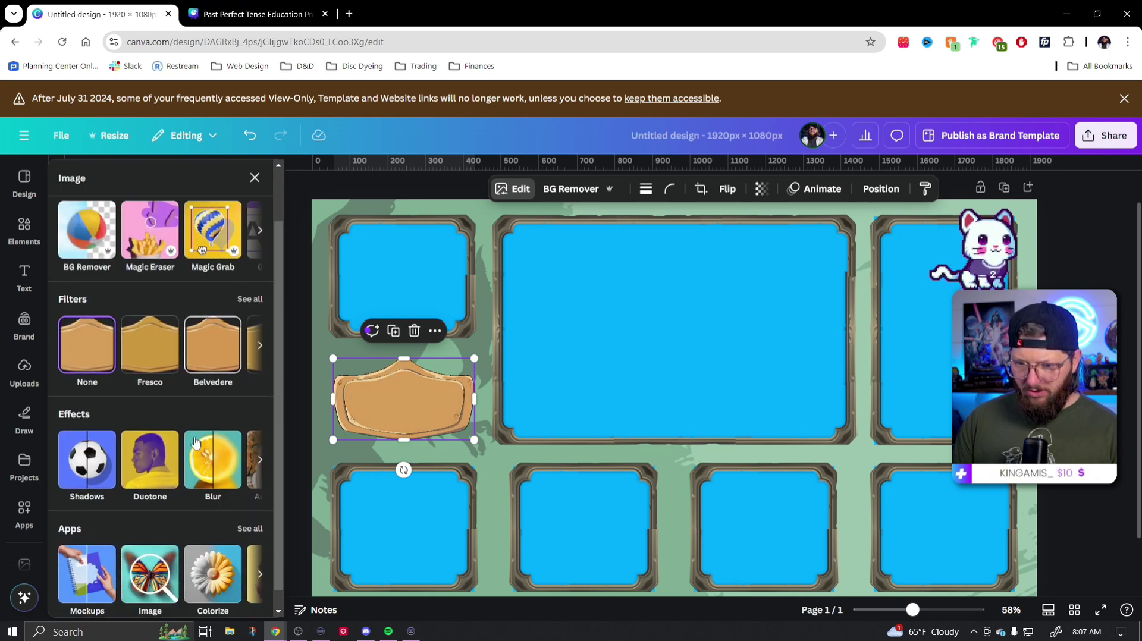
click(150, 459)
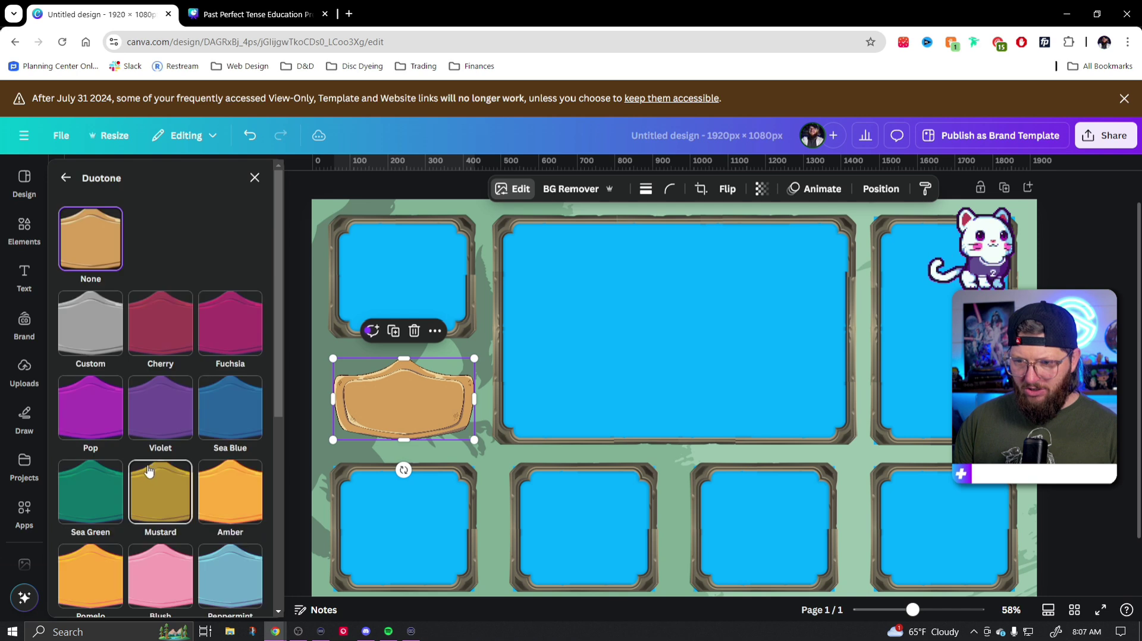
click(93, 331)
click(253, 391)
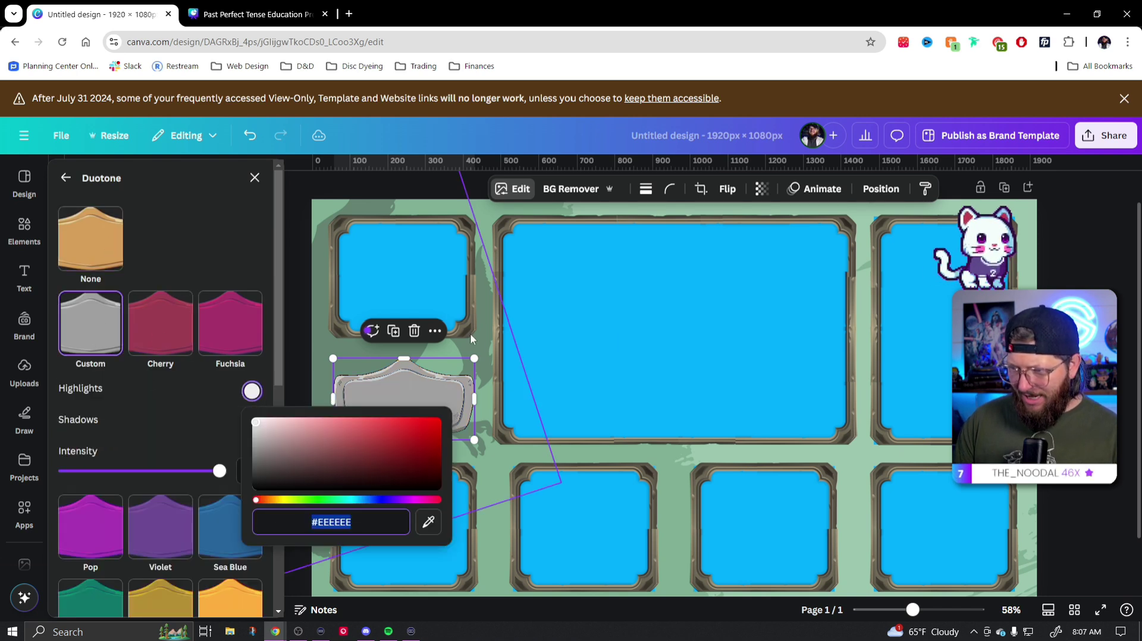
click(475, 285)
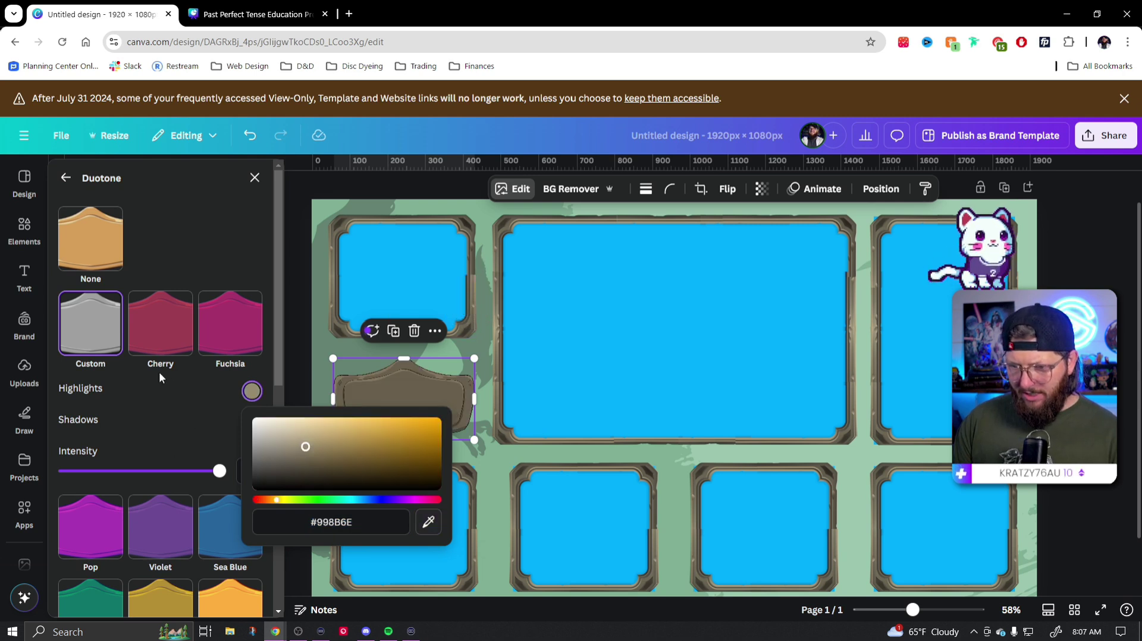
Set the plaque's Duotone shadows color to #38352D by sampling a dark part of the bronze frame.
click(168, 423)
click(251, 423)
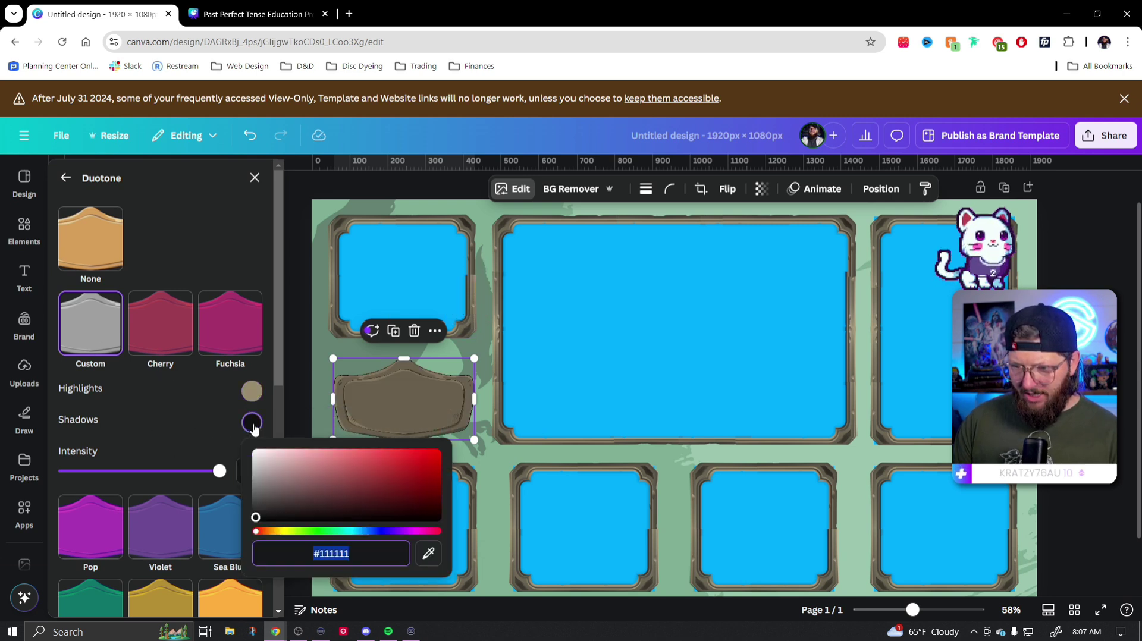
click(426, 554)
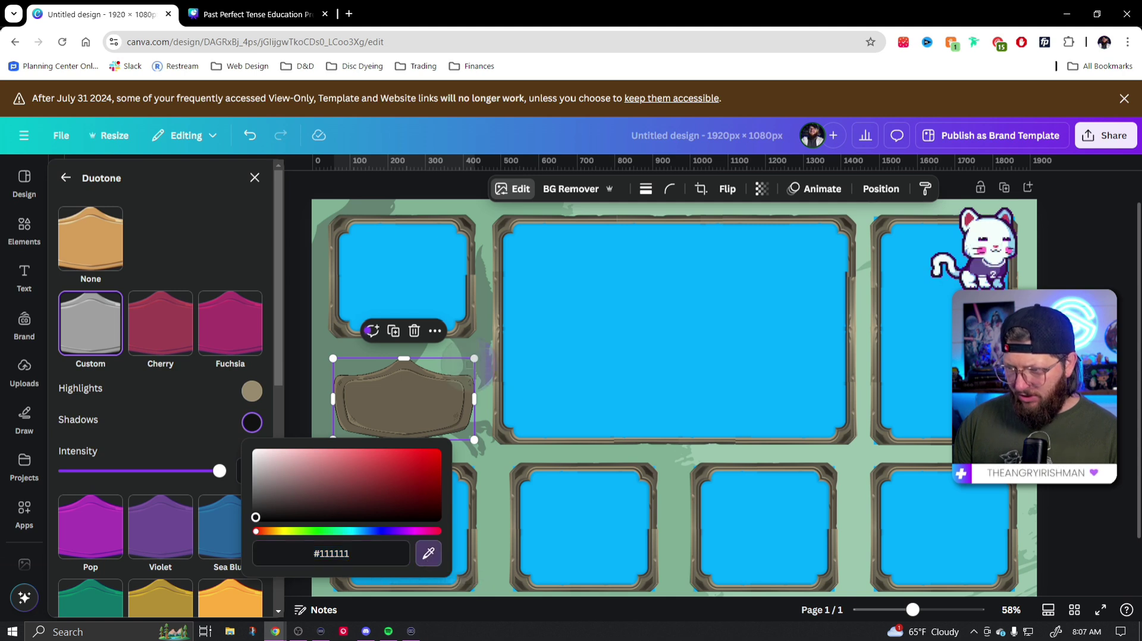
click(463, 333)
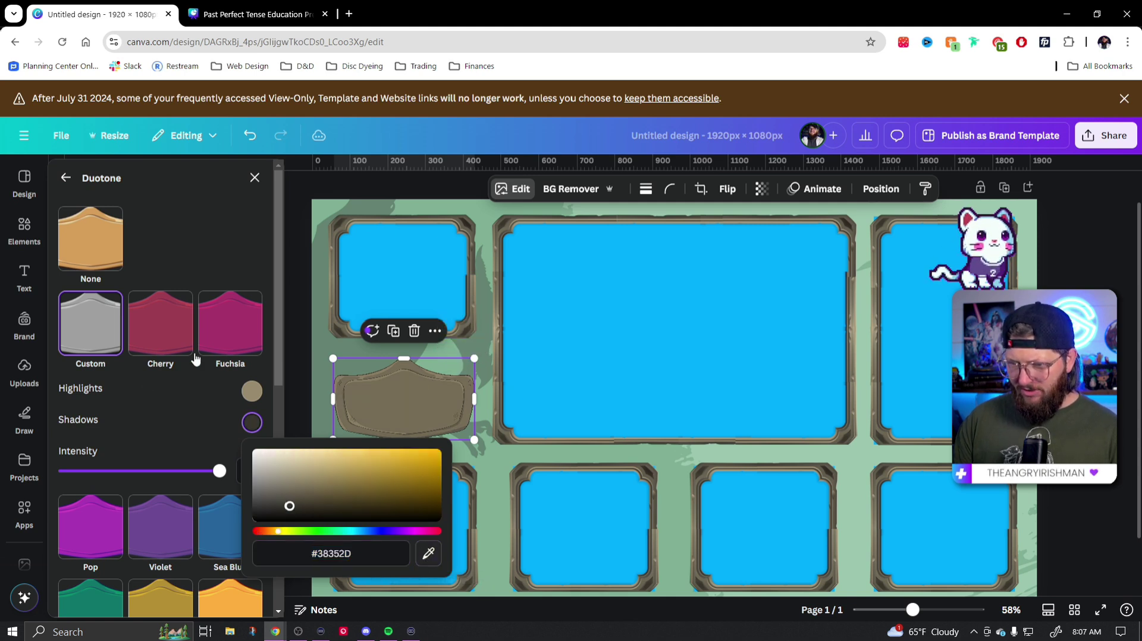
Lighten the plaque's Duotone highlights to #B4A484 and finish editing the image.
click(252, 392)
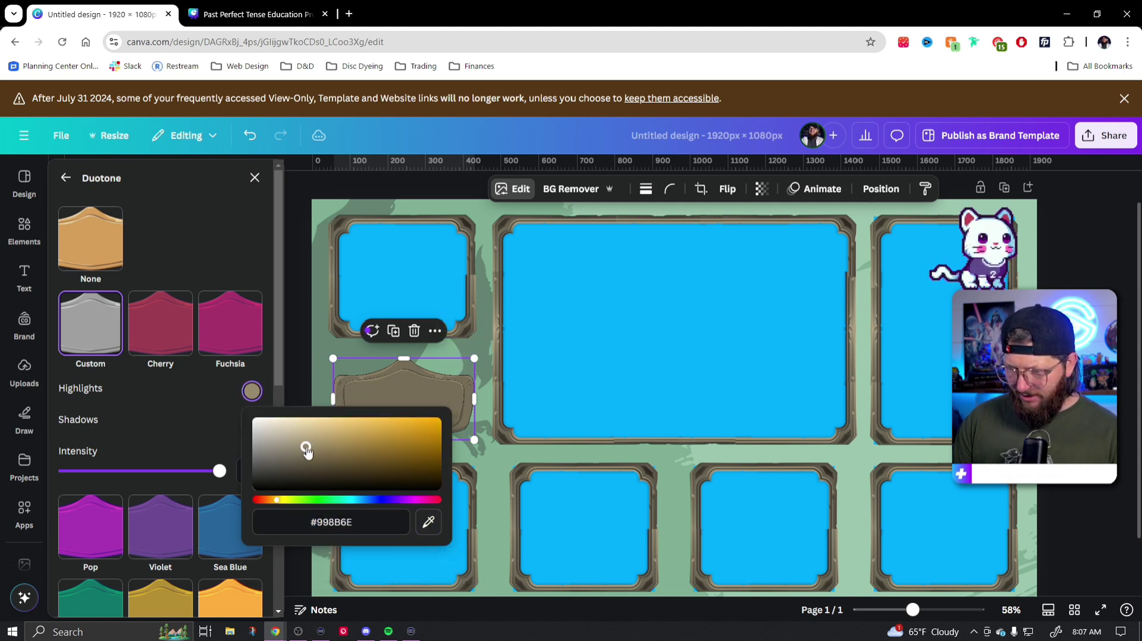
mouse_move(307, 452)
mouse_down()
mouse_move(287, 441)
mouse_move(295, 431)
mouse_move(304, 445)
mouse_up()
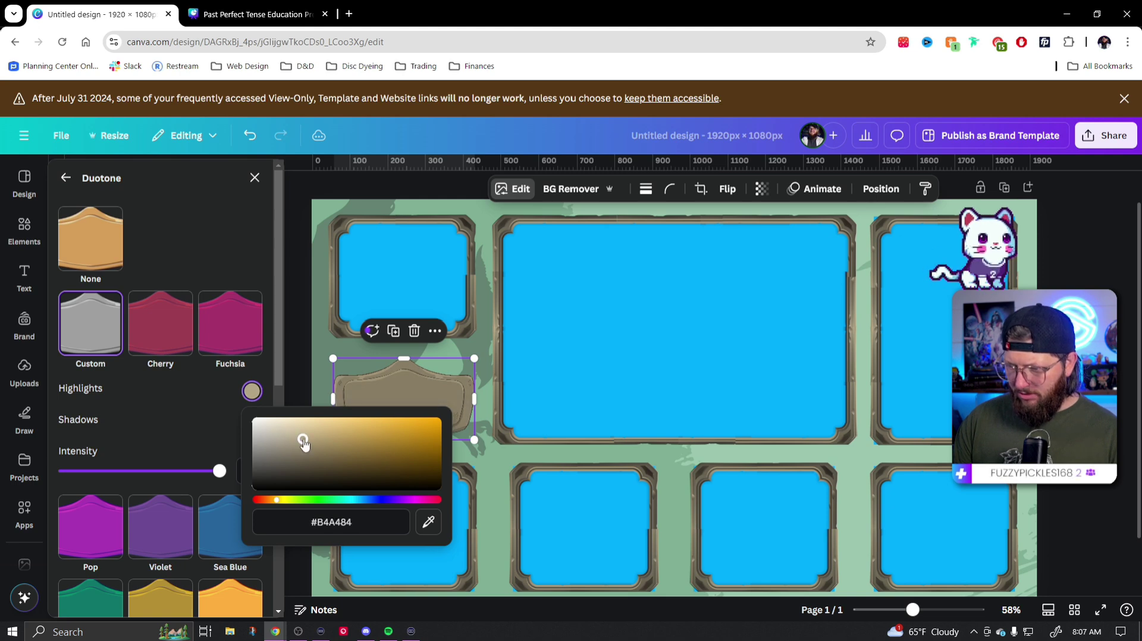
click(202, 391)
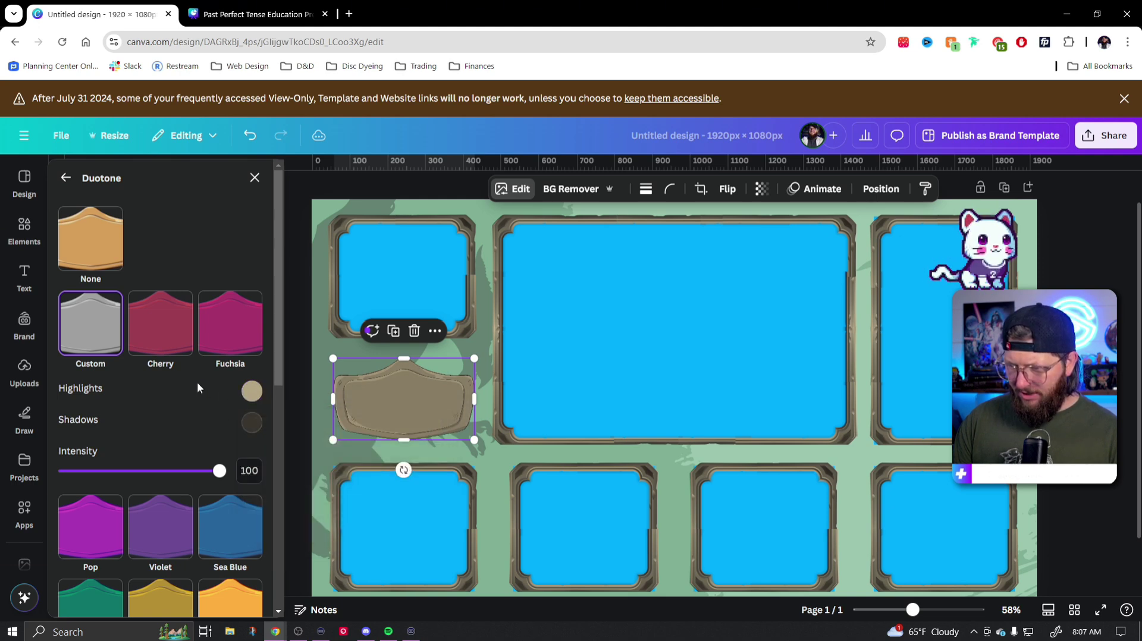
click(256, 184)
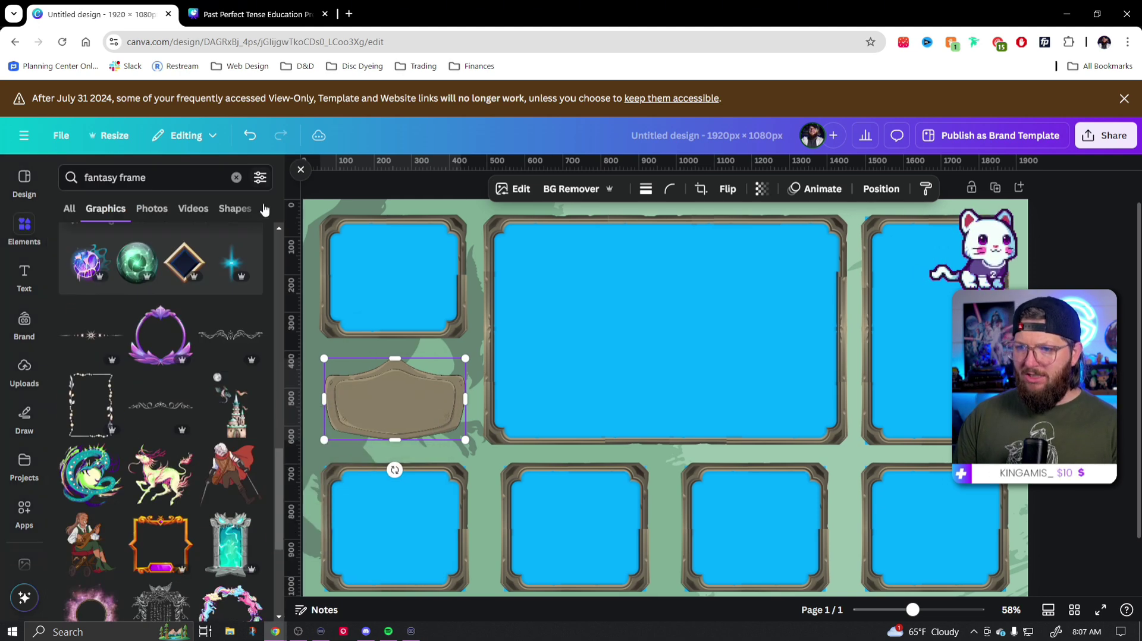
click(293, 202)
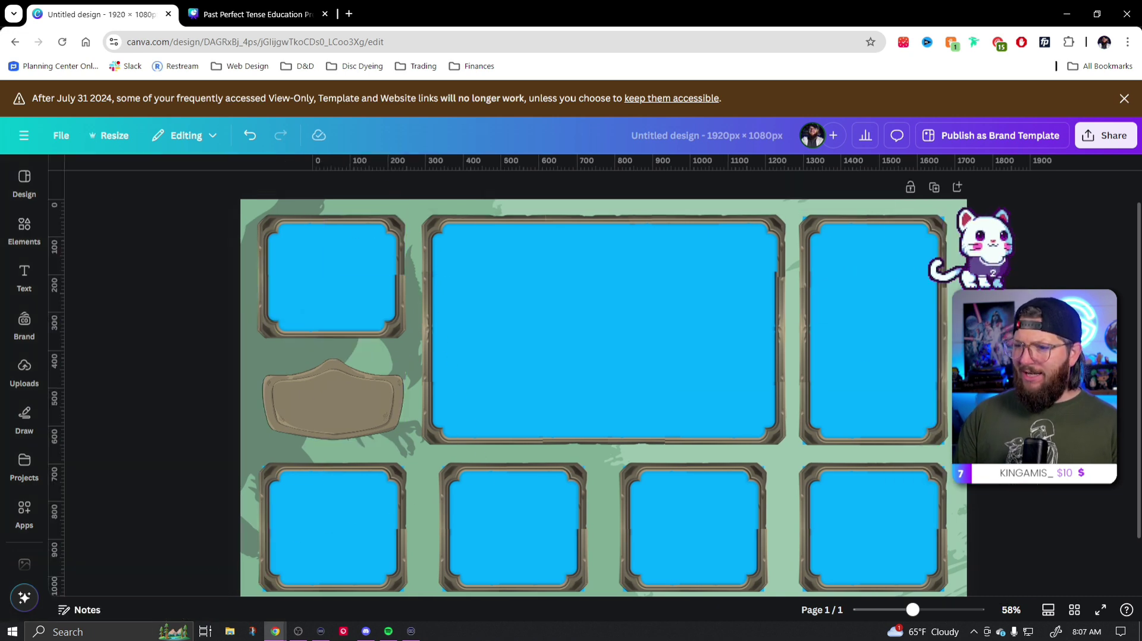
Copy the red "Past Perfect" title from the first page of the presentation template and paste it into the overlay design.
scroll(603, 384, down, 1)
scroll(603, 383, up, 1)
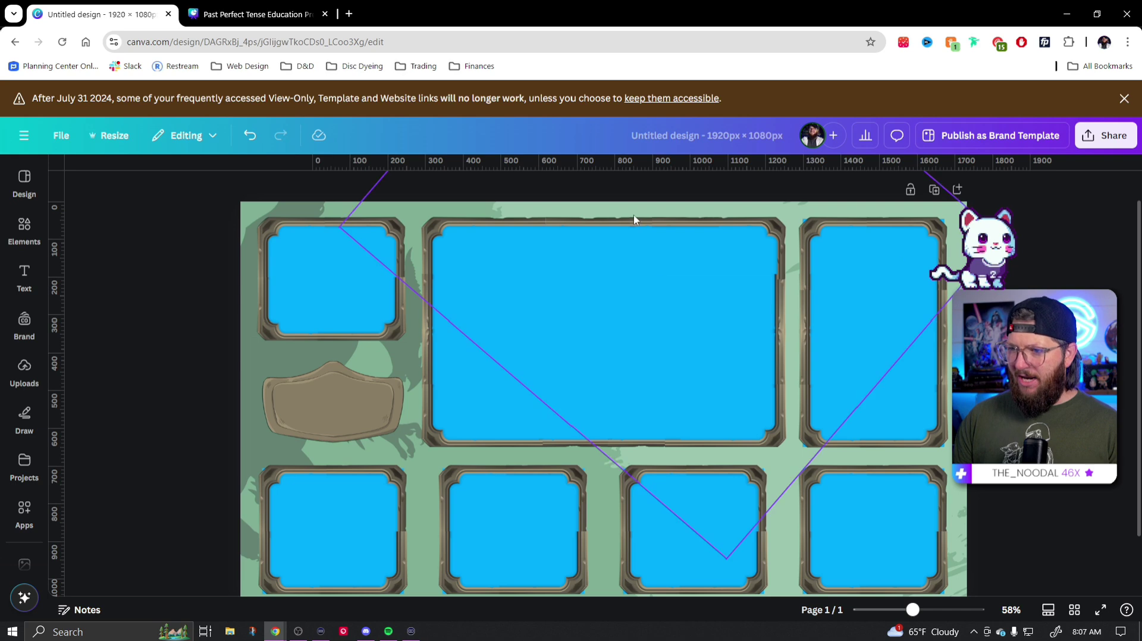
click(260, 16)
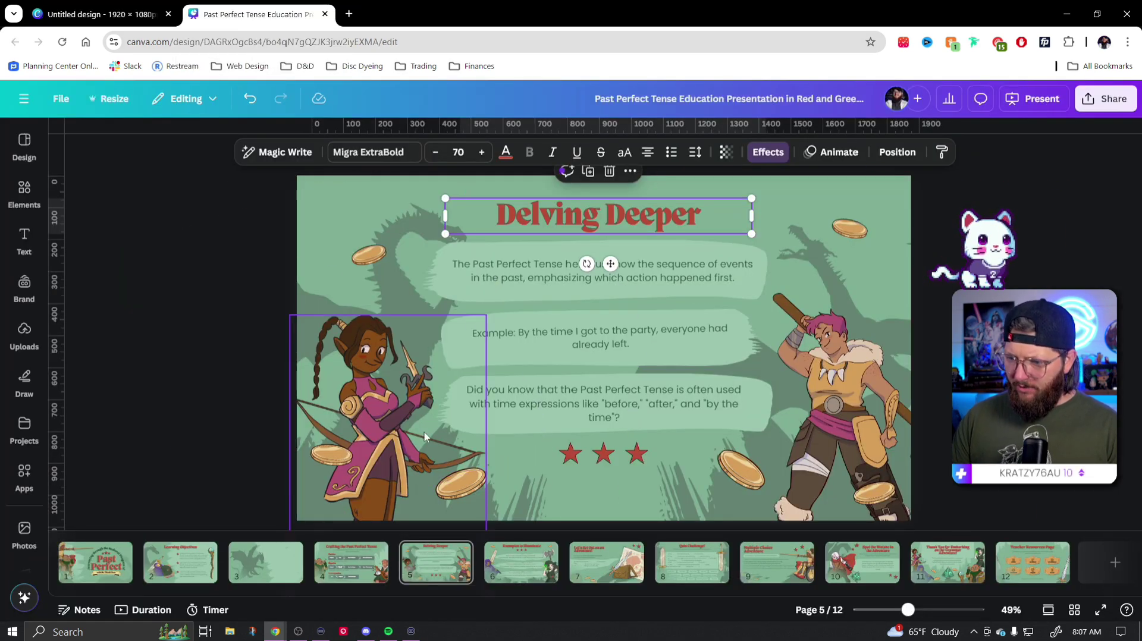
click(102, 563)
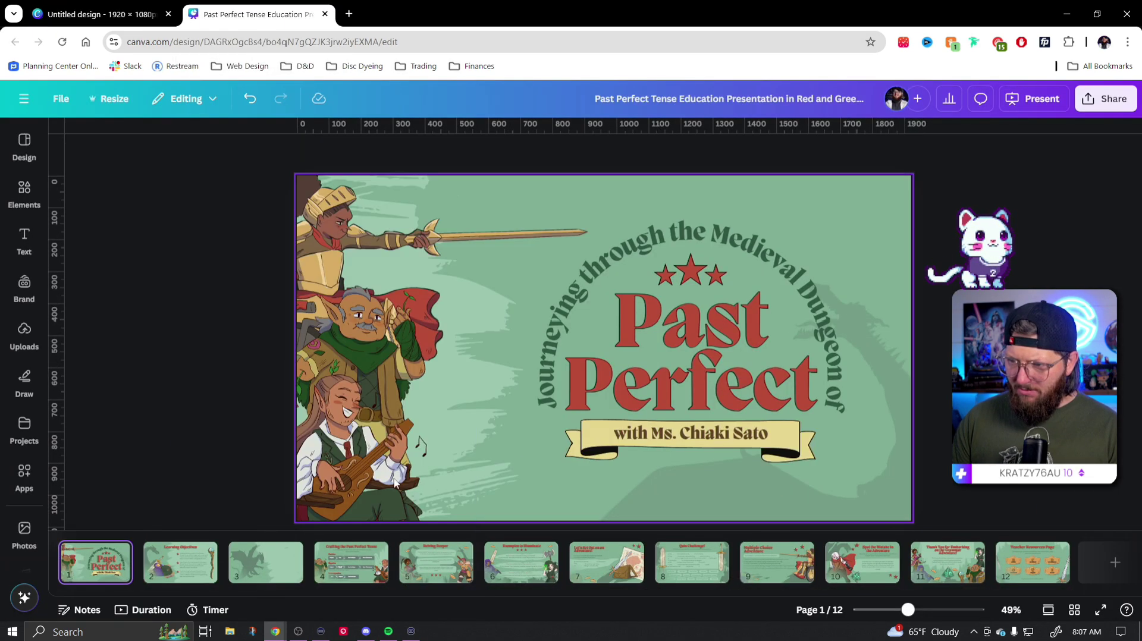
click(713, 381)
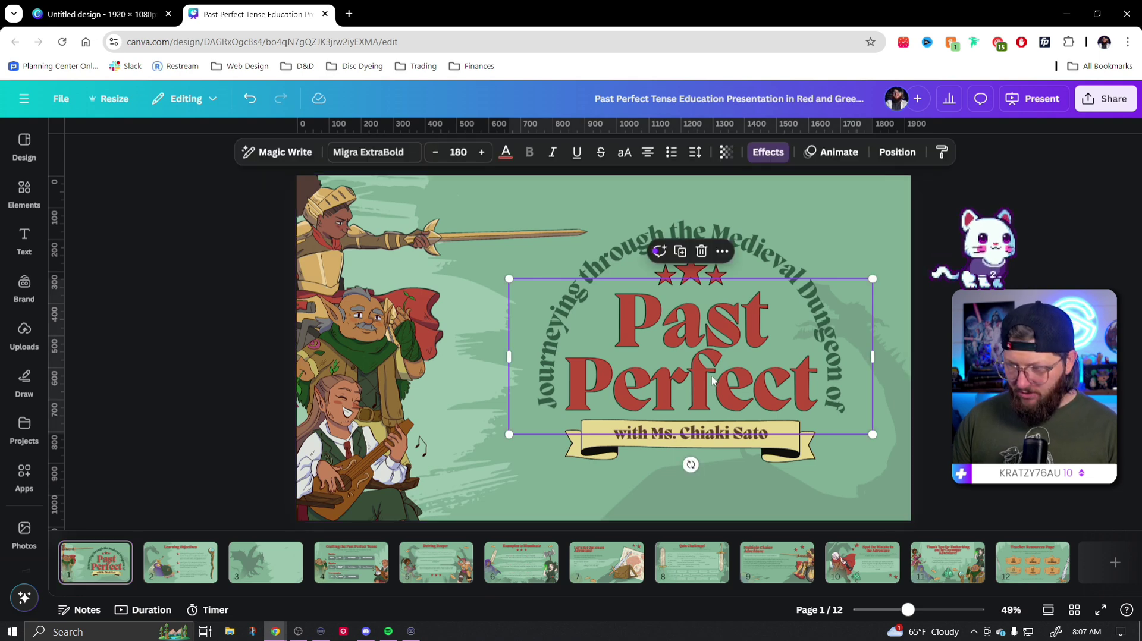
click(102, 15)
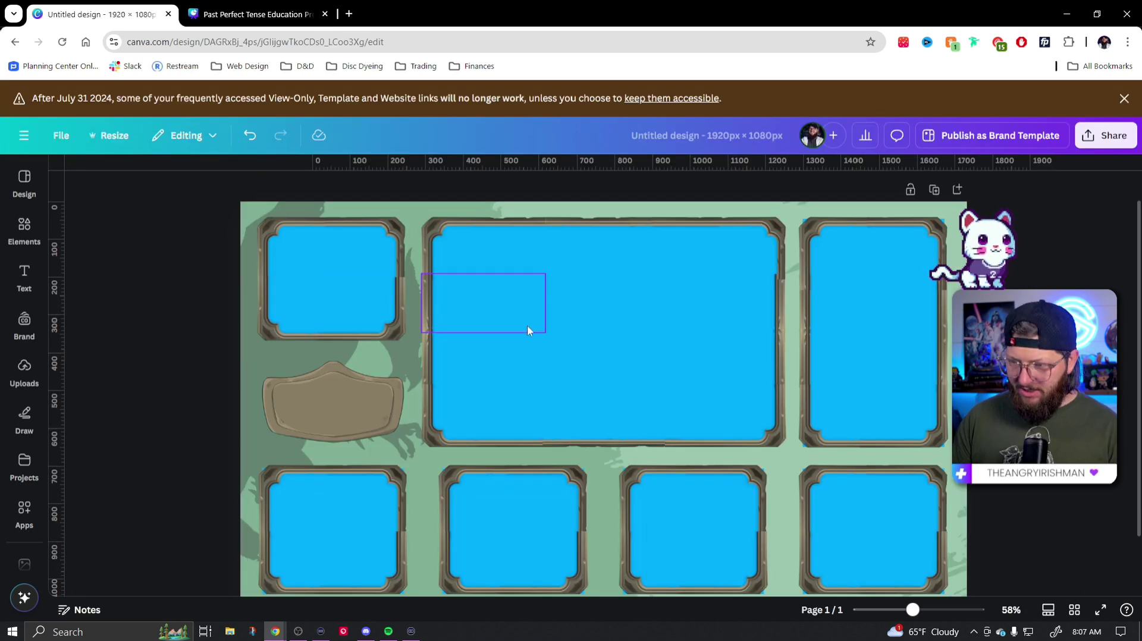
key(ctrl+v)
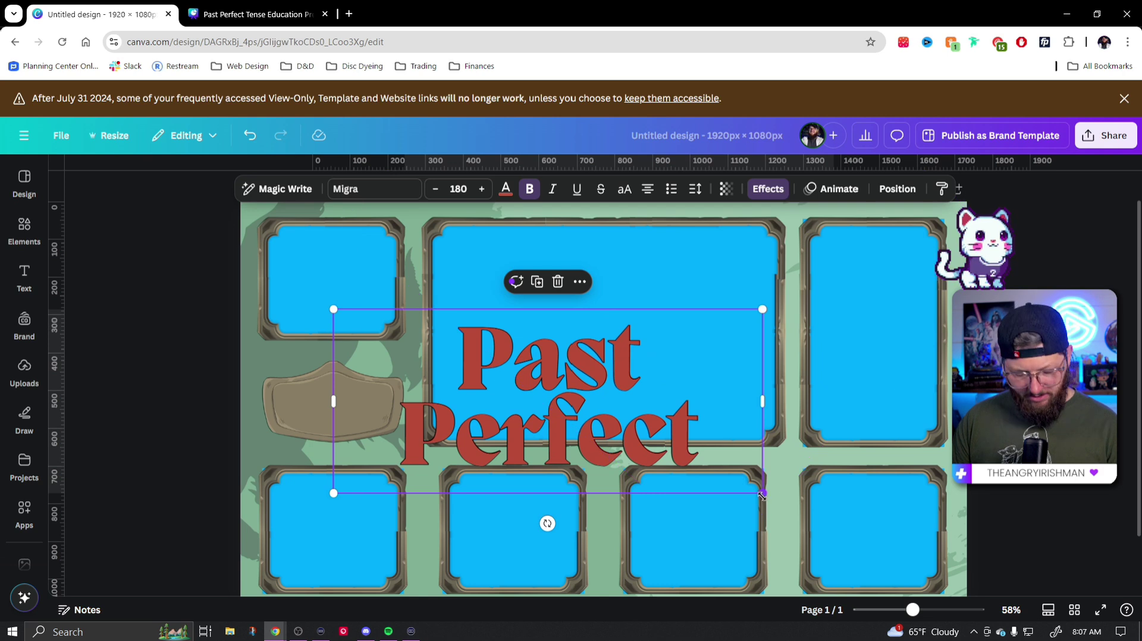
Shrink the pasted title to font size 33.6, reword it as "The Everlasting Unveiled", and widen its box to fit three lines.
drag(762, 495, 588, 419)
double_click(557, 409)
text(The Everlasting Unveiled)
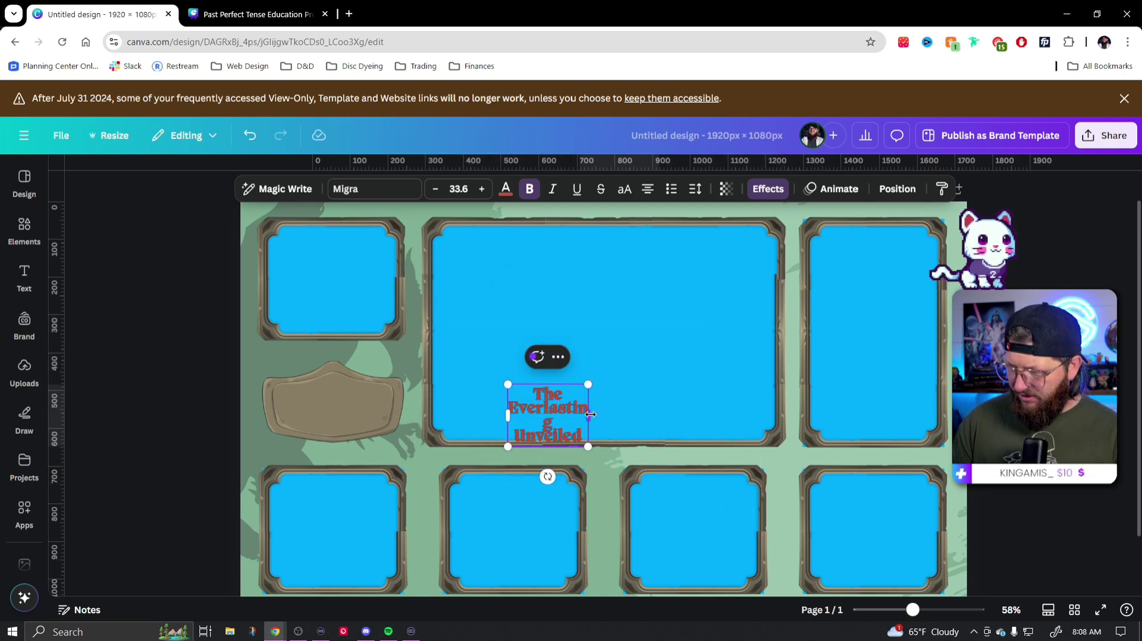
drag(590, 414, 606, 415)
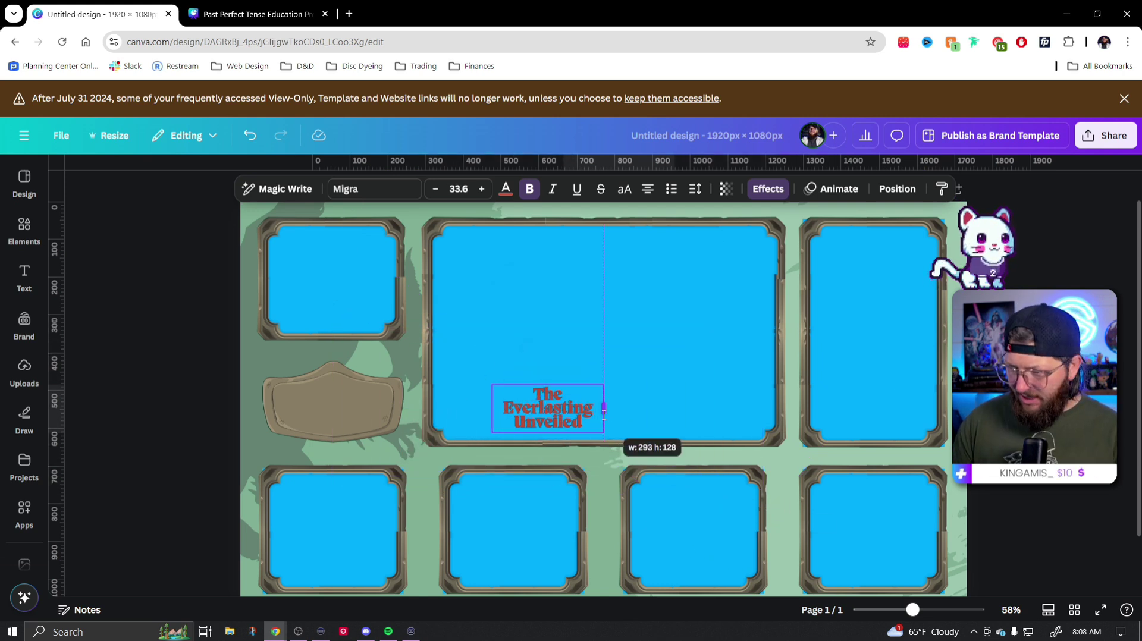
Increase the line spacing of the red title and place it centred on the bronze plaque.
click(694, 188)
drag(653, 293, 659, 294)
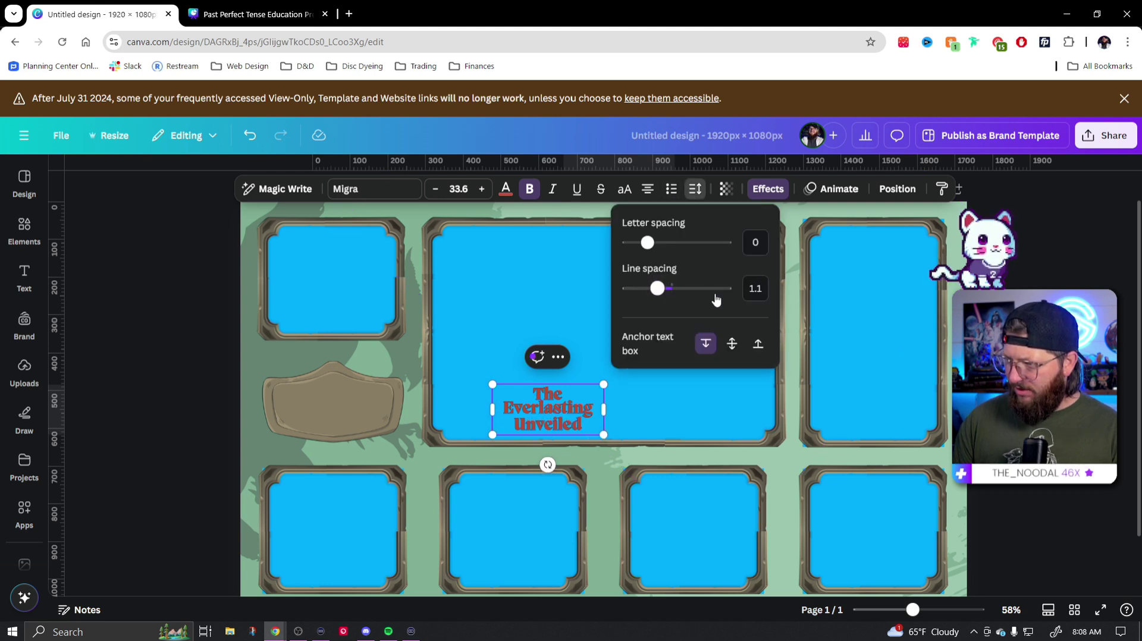
click(774, 448)
click(577, 421)
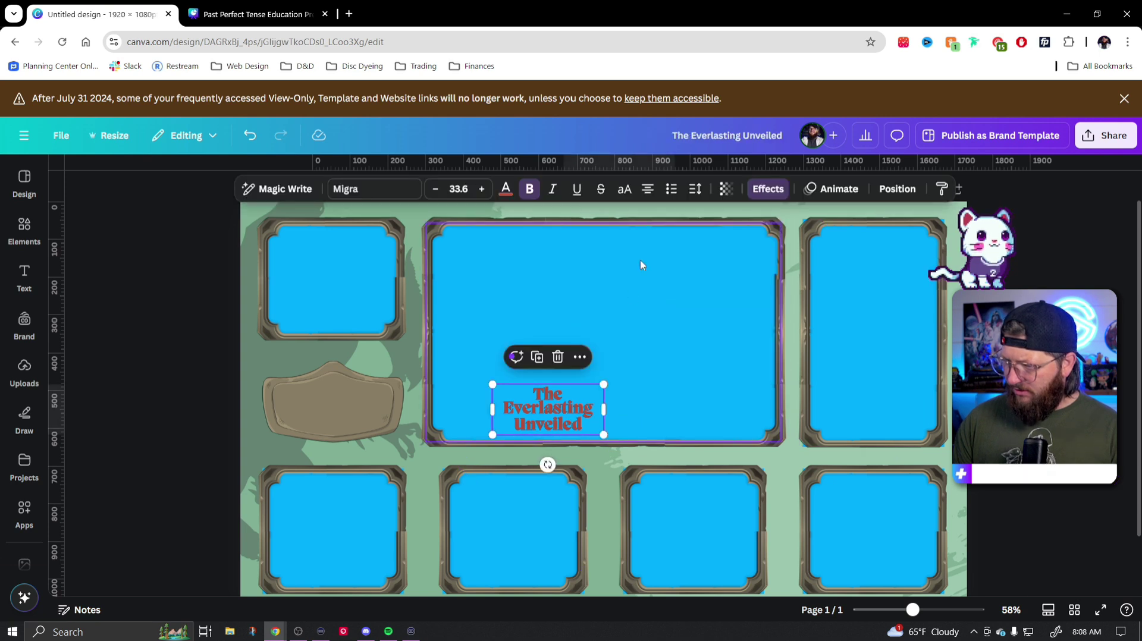
click(695, 189)
drag(671, 297, 655, 297)
key(Escape)
drag(555, 428, 348, 420)
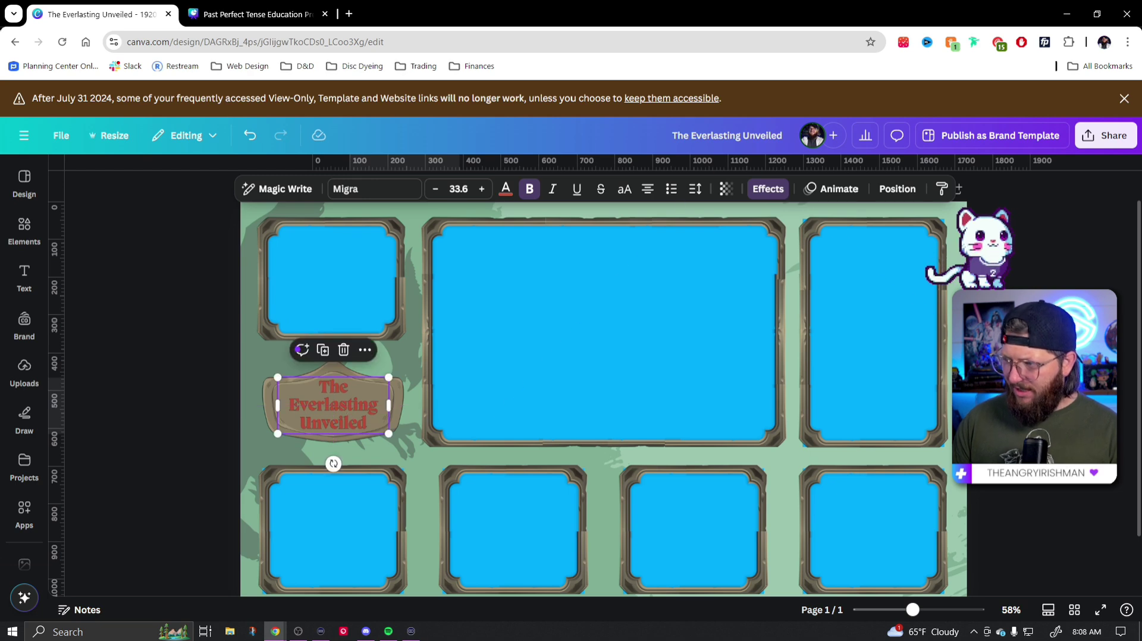
key(Escape)
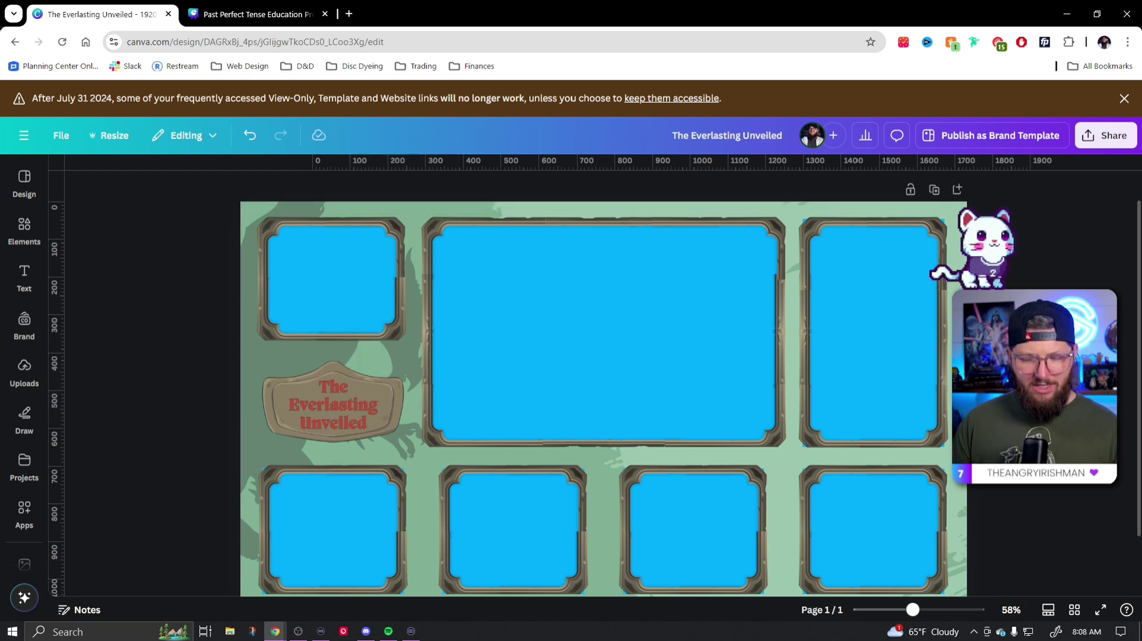
Leave the presentation template for the Canva home page and search for "fantasy logo".
click(257, 13)
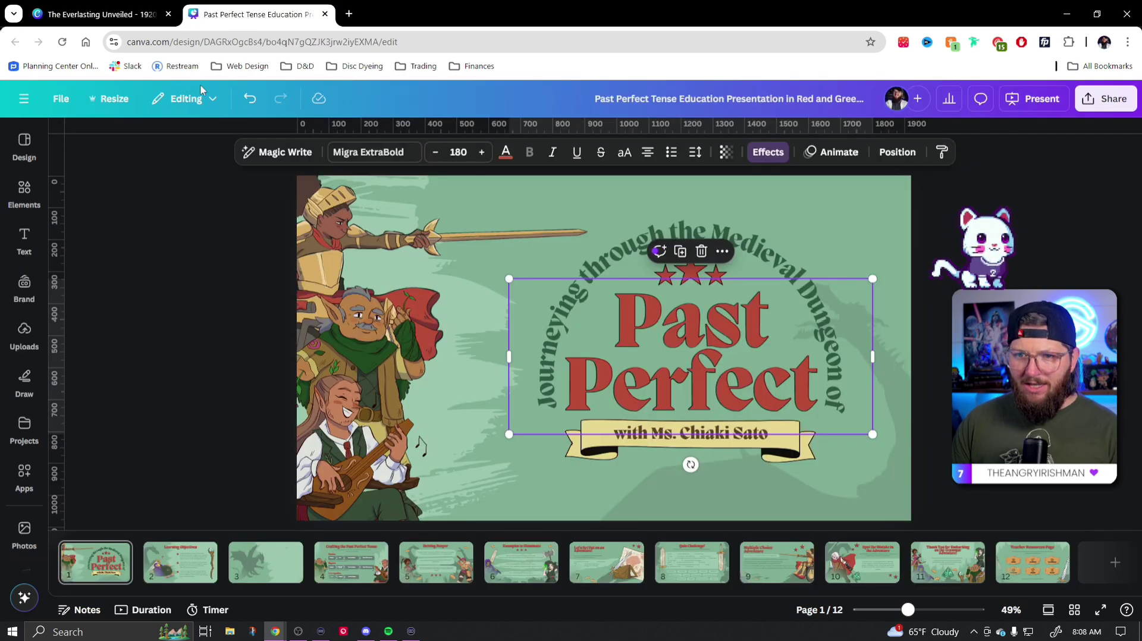
click(33, 154)
click(23, 99)
click(25, 101)
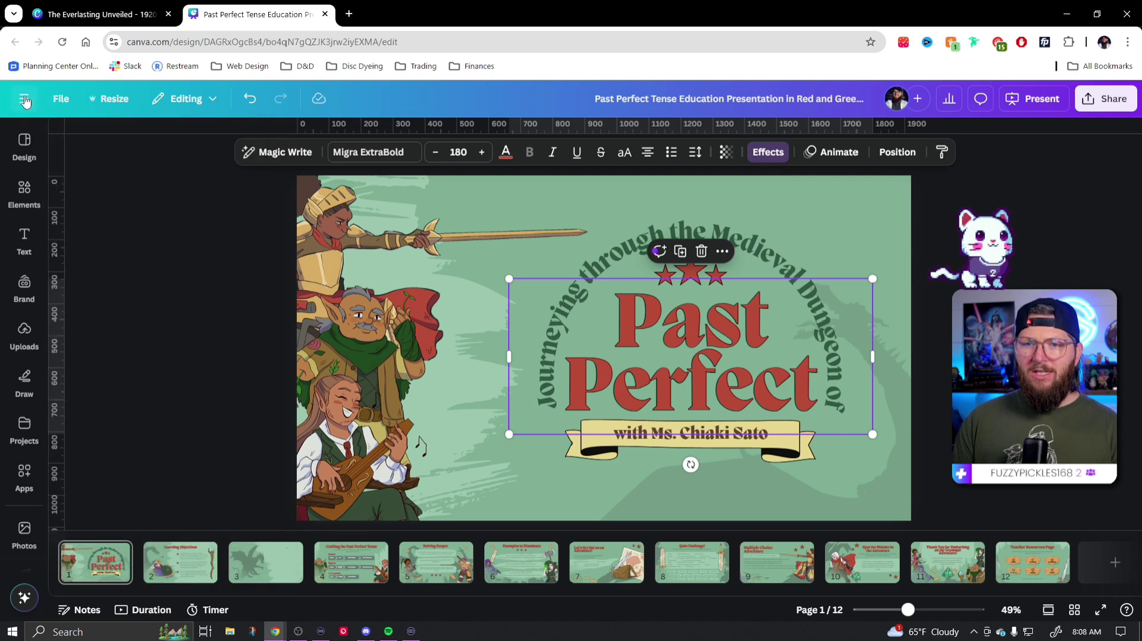
click(24, 100)
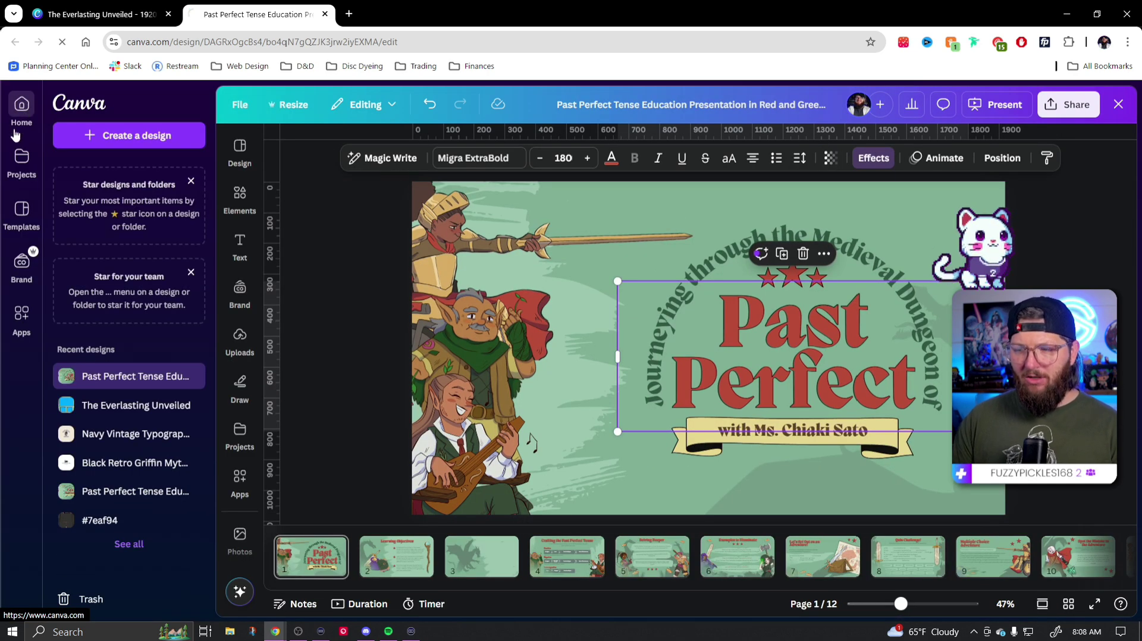
click(16, 136)
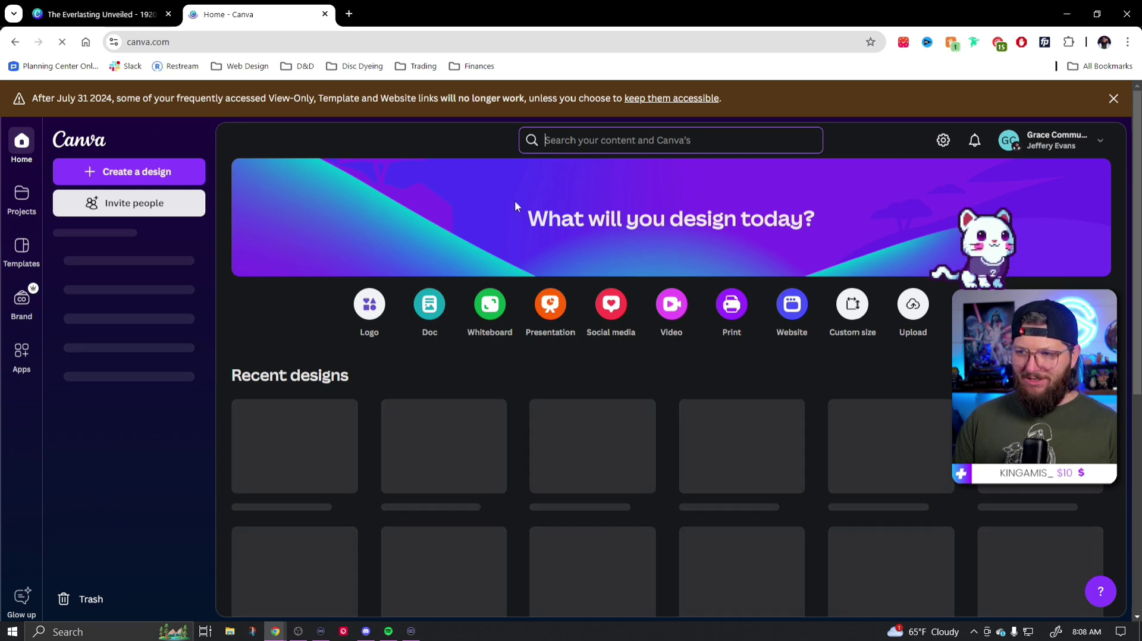
click(631, 140)
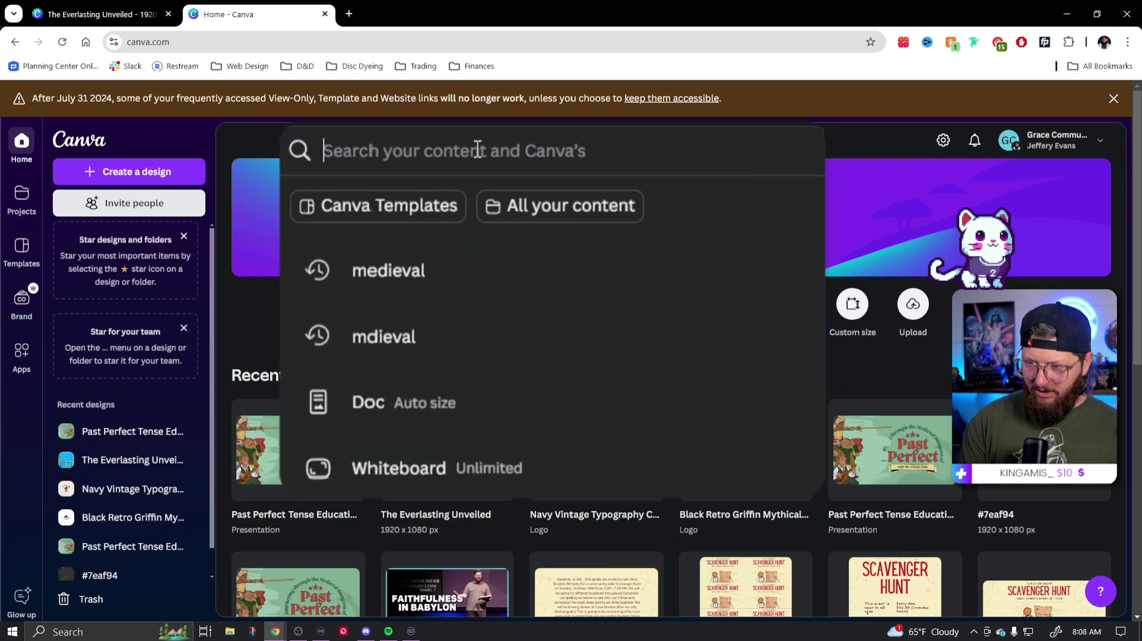
text(fantasy logo)
key(Return)
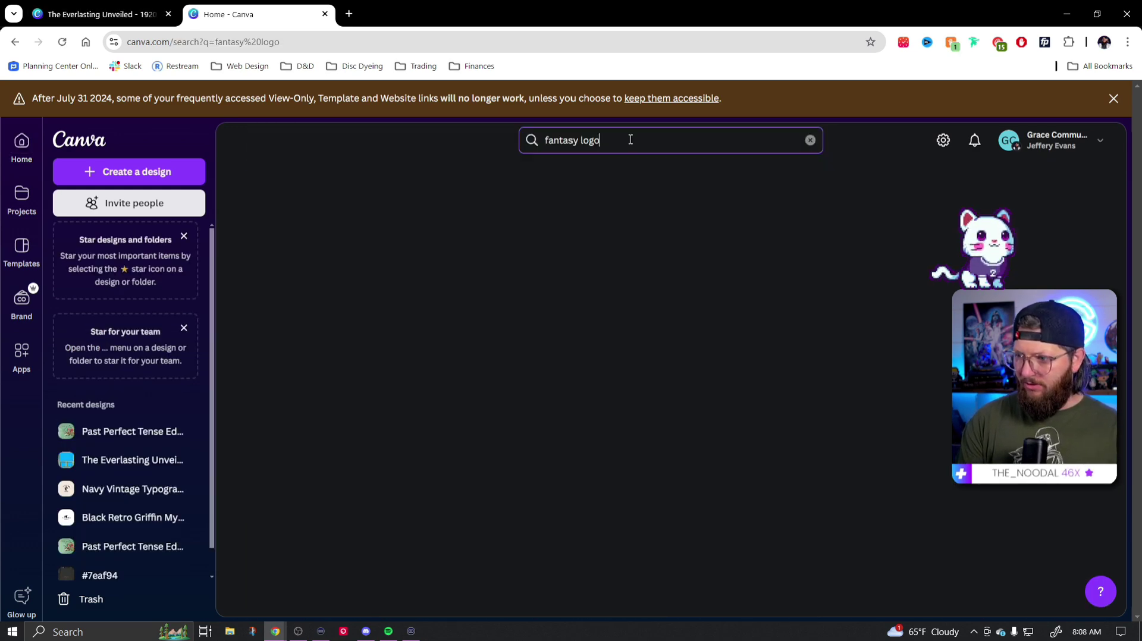
Browse the logo templates and open the Purple Ethereal Fantasy Book Club Logo as a new design.
scroll(685, 466, down, 5)
scroll(686, 466, down, 1)
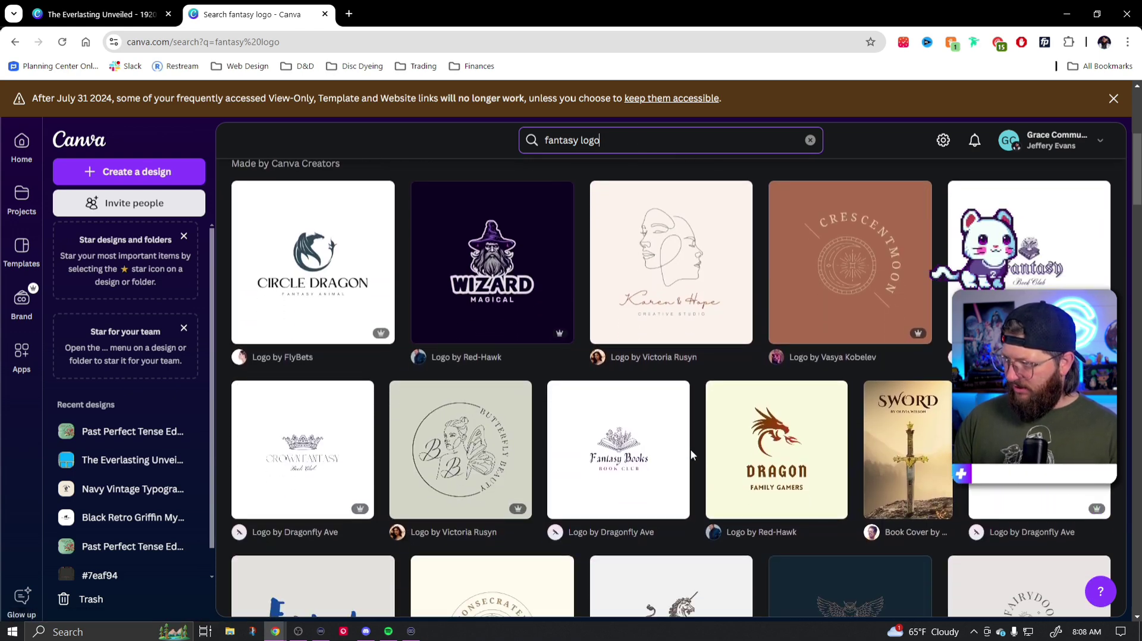
scroll(691, 449, down, 1)
scroll(690, 449, up, 1)
click(1080, 262)
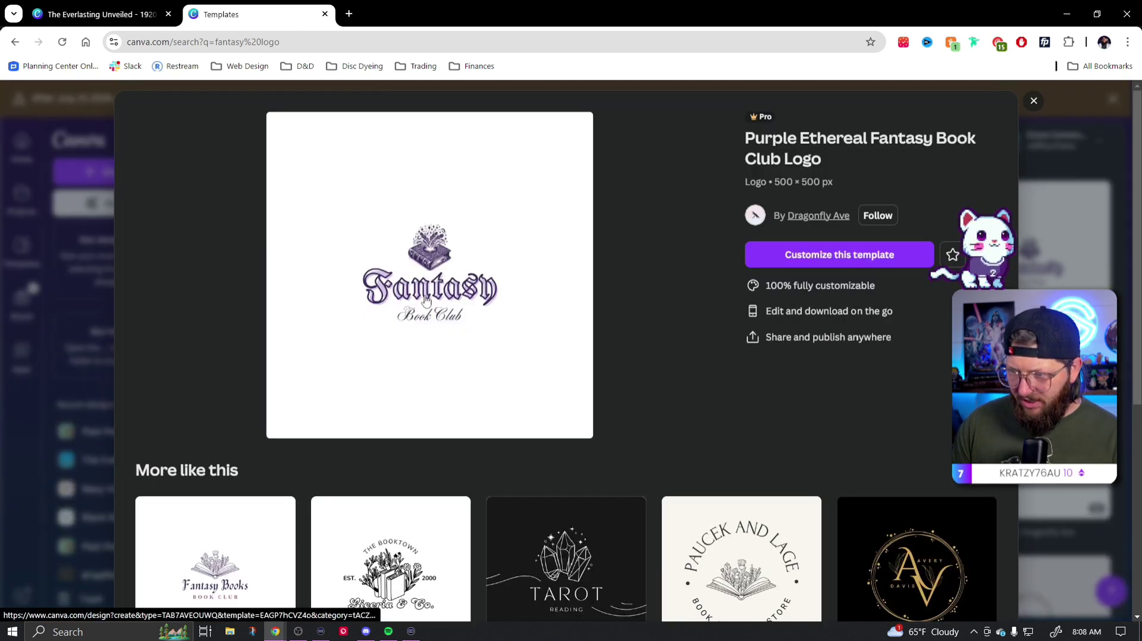
click(565, 296)
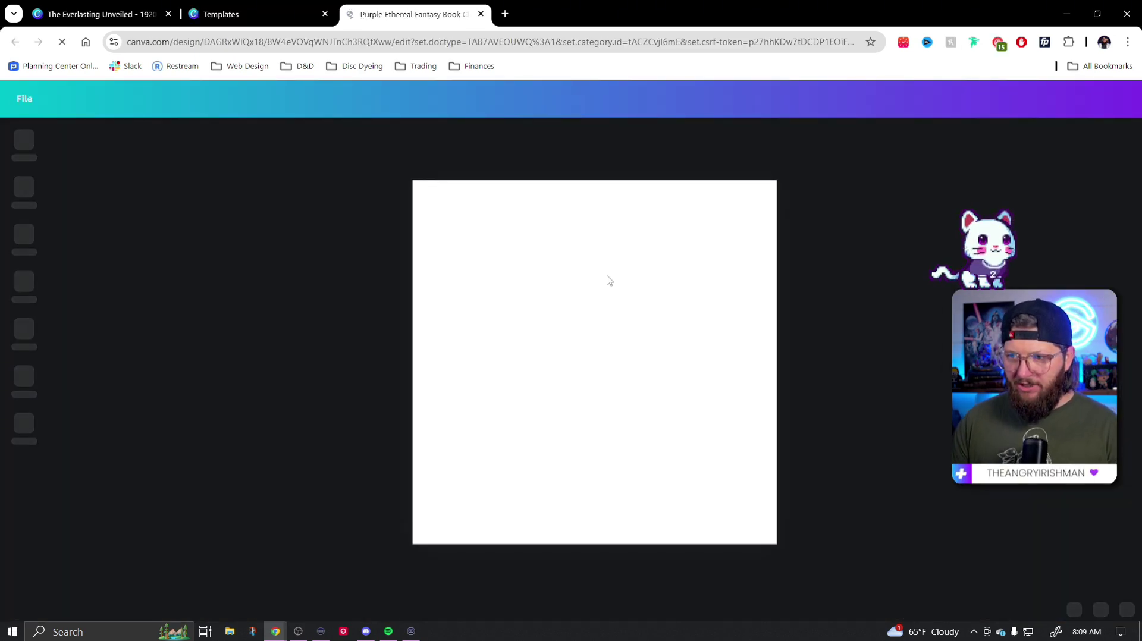
Delete the book illustration and place a duplicate of the "Book Club" line above "Fantasy", reworded as "The".
click(598, 327)
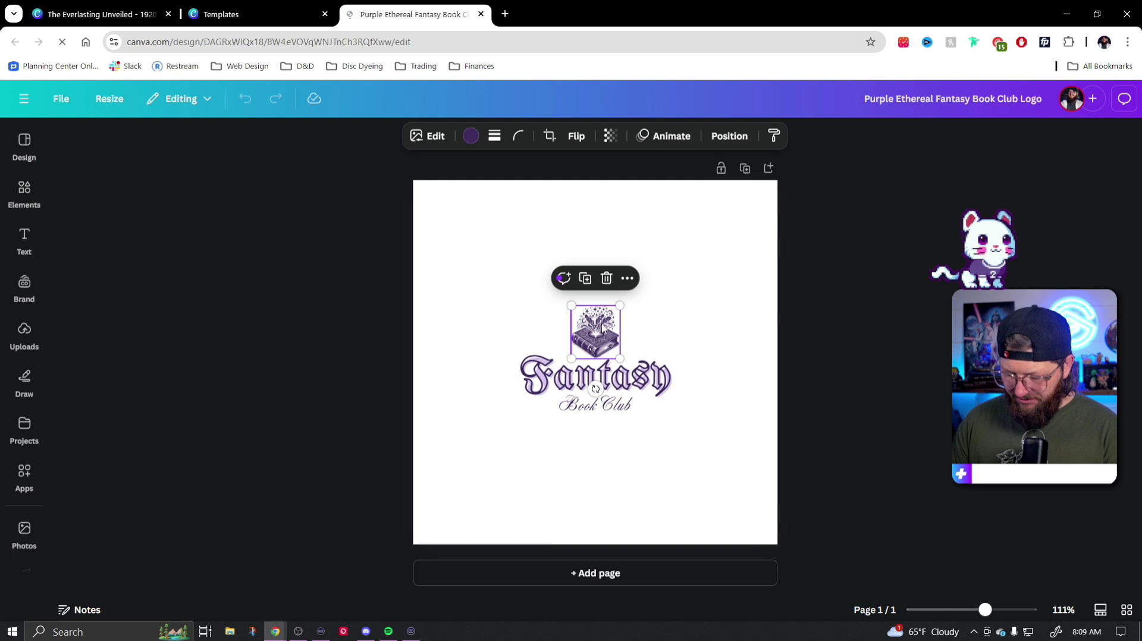
key(Delete)
click(608, 411)
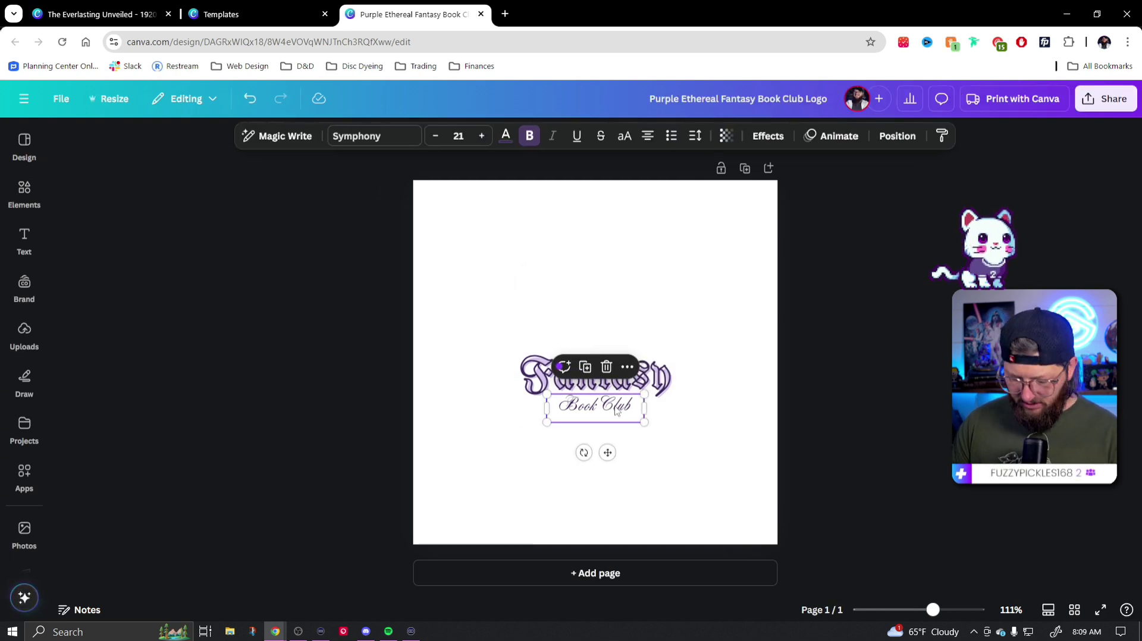
drag(616, 410, 615, 353)
double_click(615, 353)
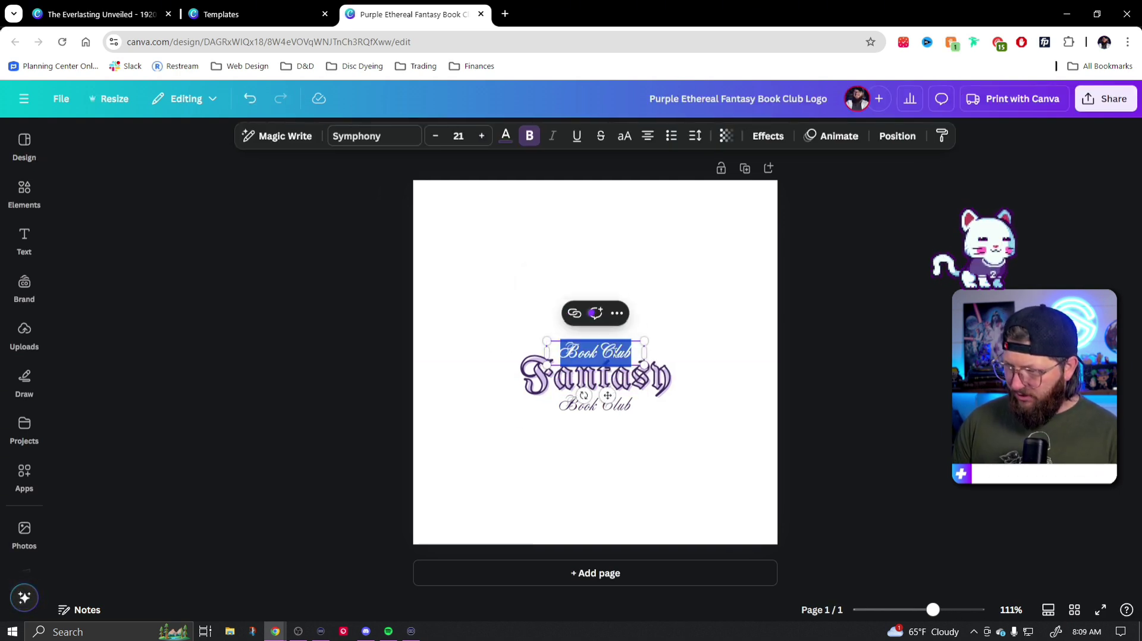
text(The)
Reword the main logo line as "Everlasting" and the line below it as "Unveiled", and nudge "The" slightly upward.
double_click(615, 372)
text(Everlasting)
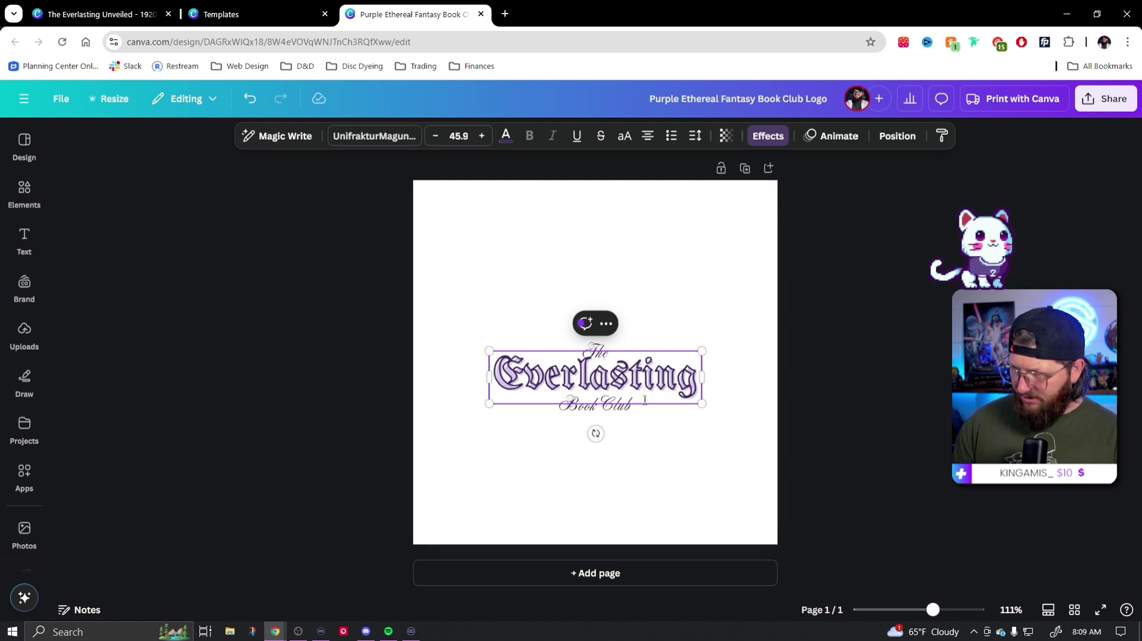
double_click(606, 411)
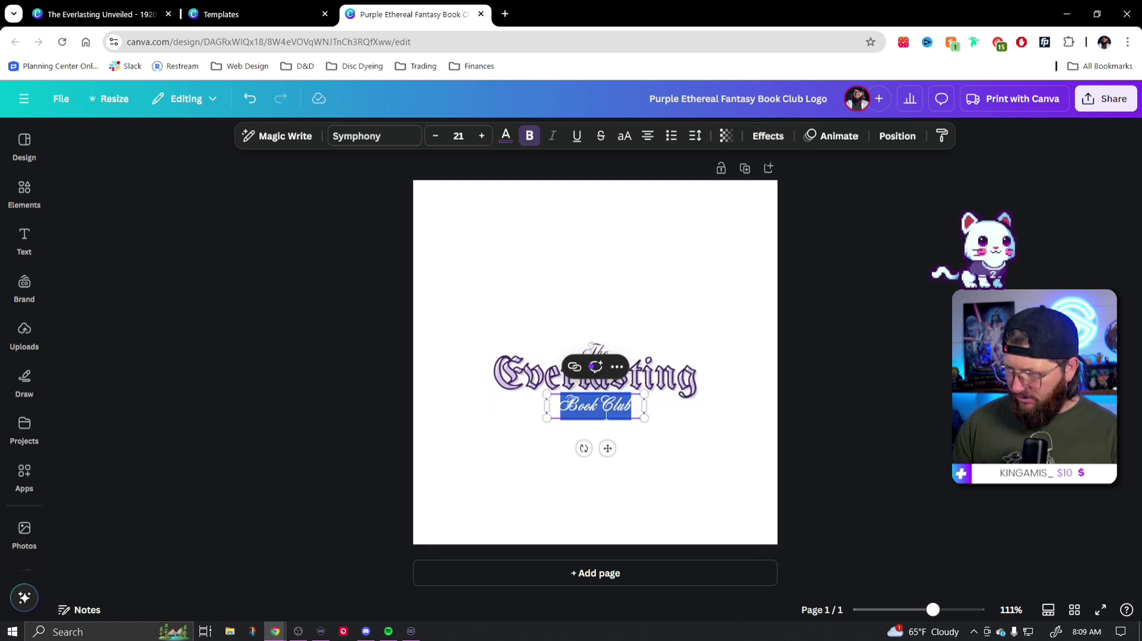
text(Unveiled)
click(689, 442)
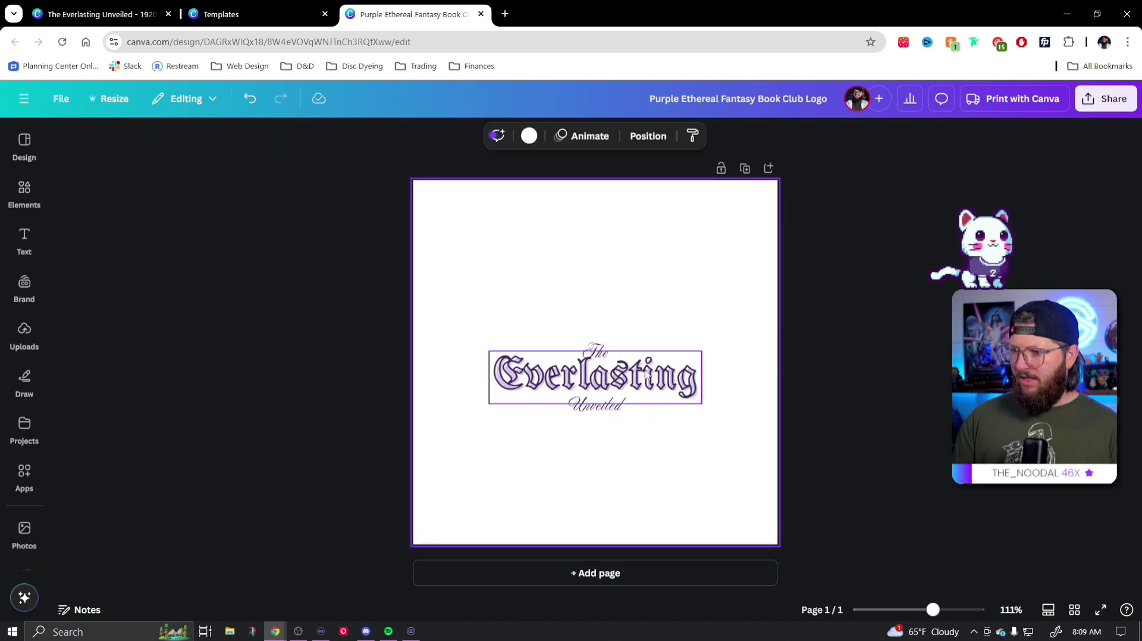
drag(609, 350, 608, 346)
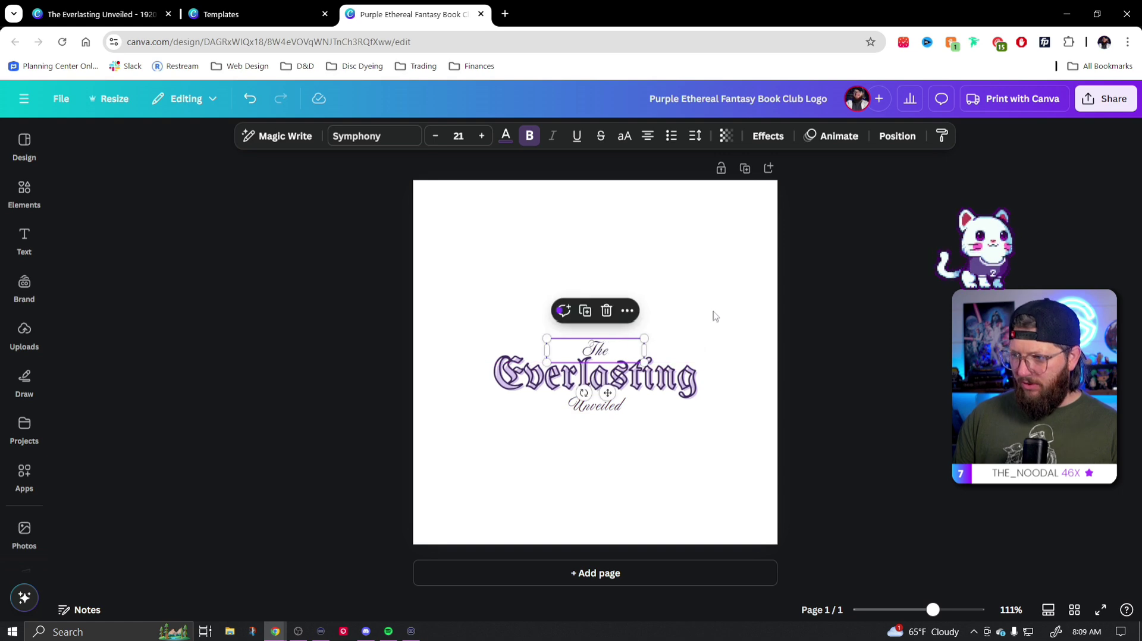
Copy the three logo text lines into the overlay design and place them on the plaque in place of the red title.
drag(496, 315, 711, 436)
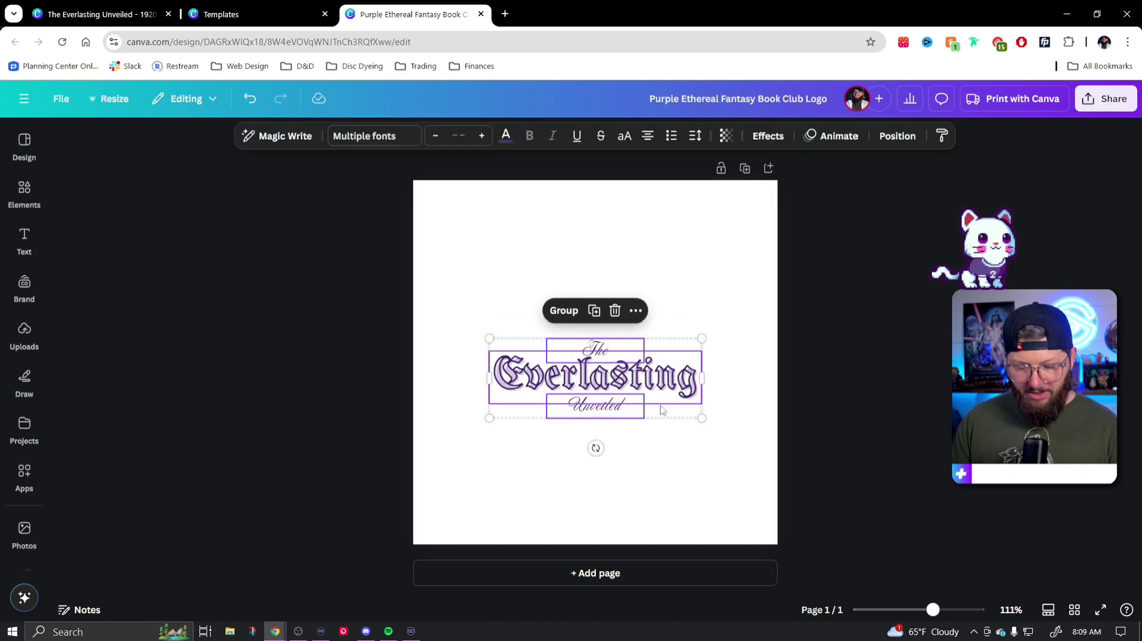
click(98, 14)
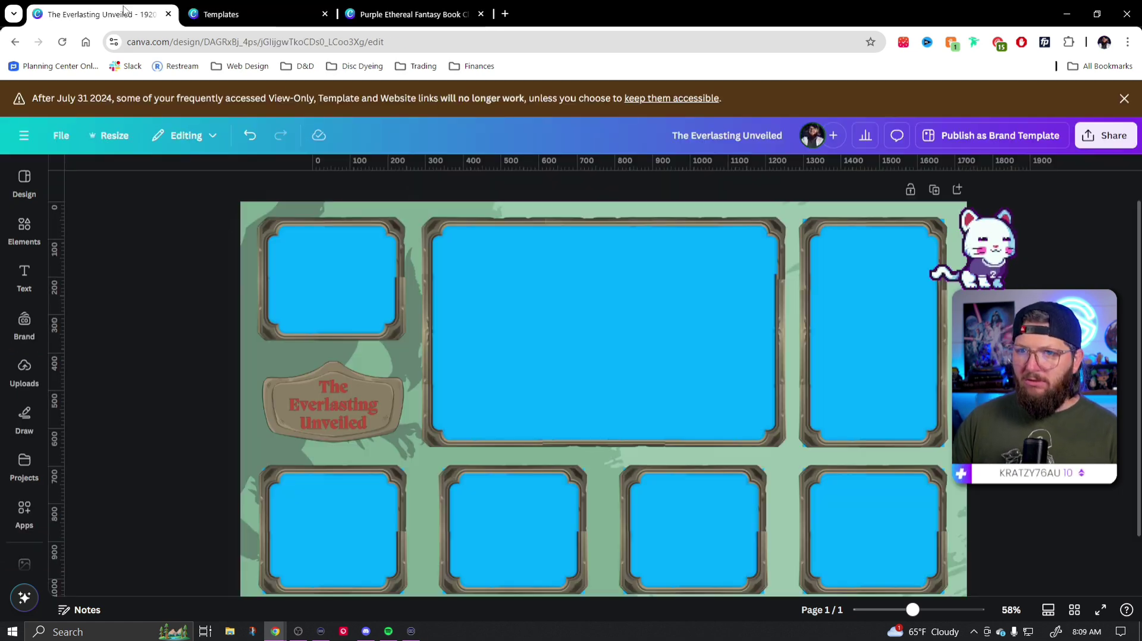
click(331, 402)
key(Delete)
key(ctrl+v)
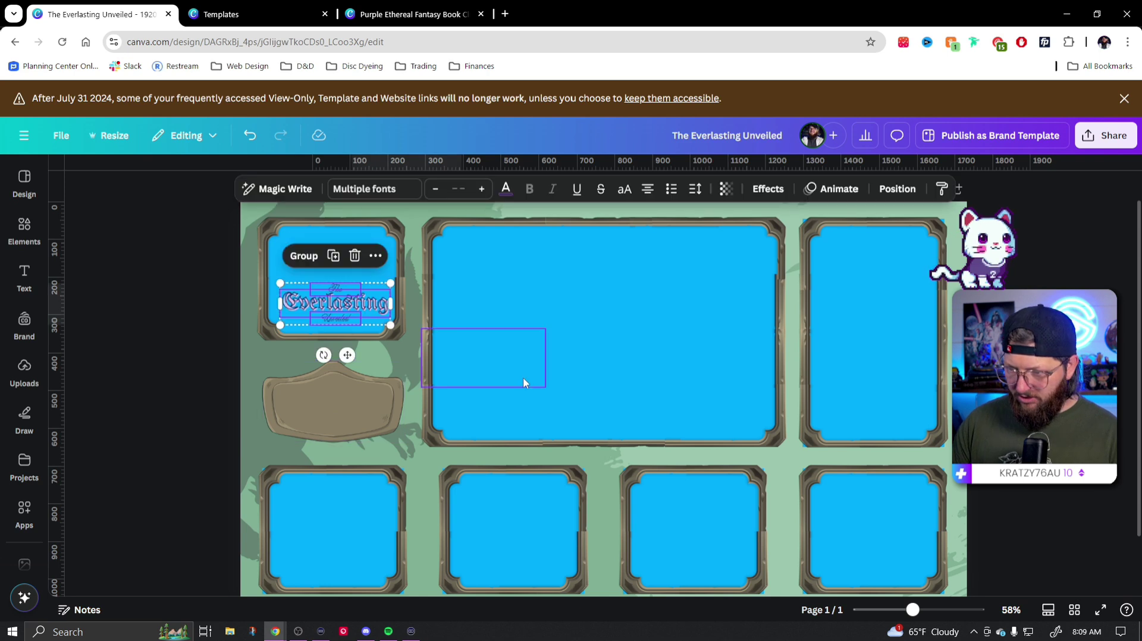
drag(343, 309, 340, 409)
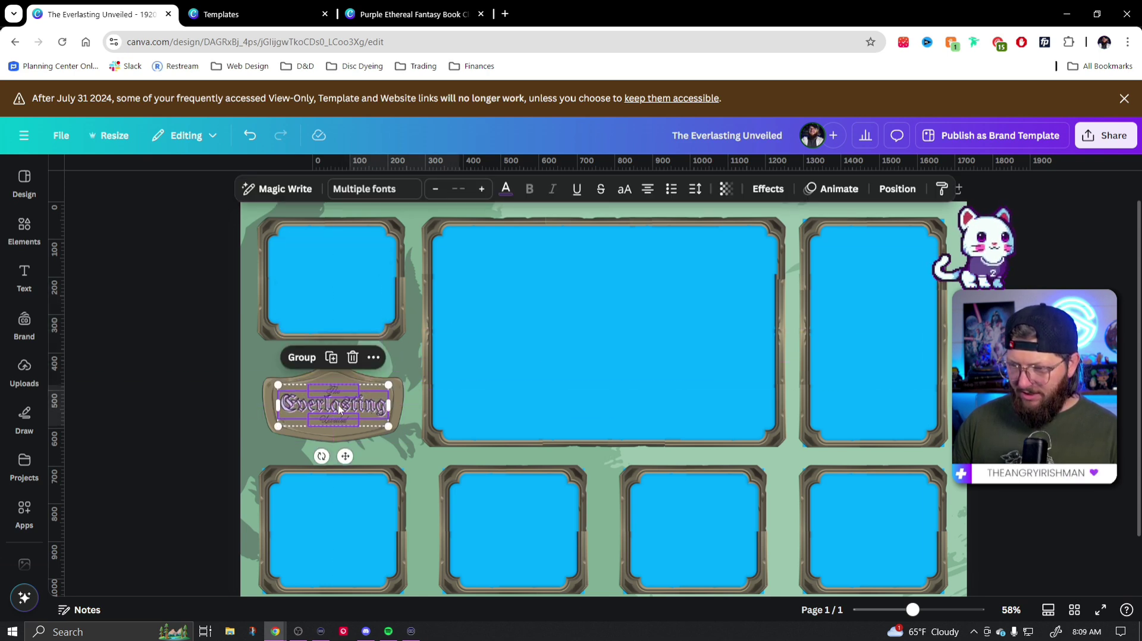
Recolor the Splice effect of the "Everlasting" text on the plaque with the dark grey-green from the document colors.
click(178, 412)
click(290, 419)
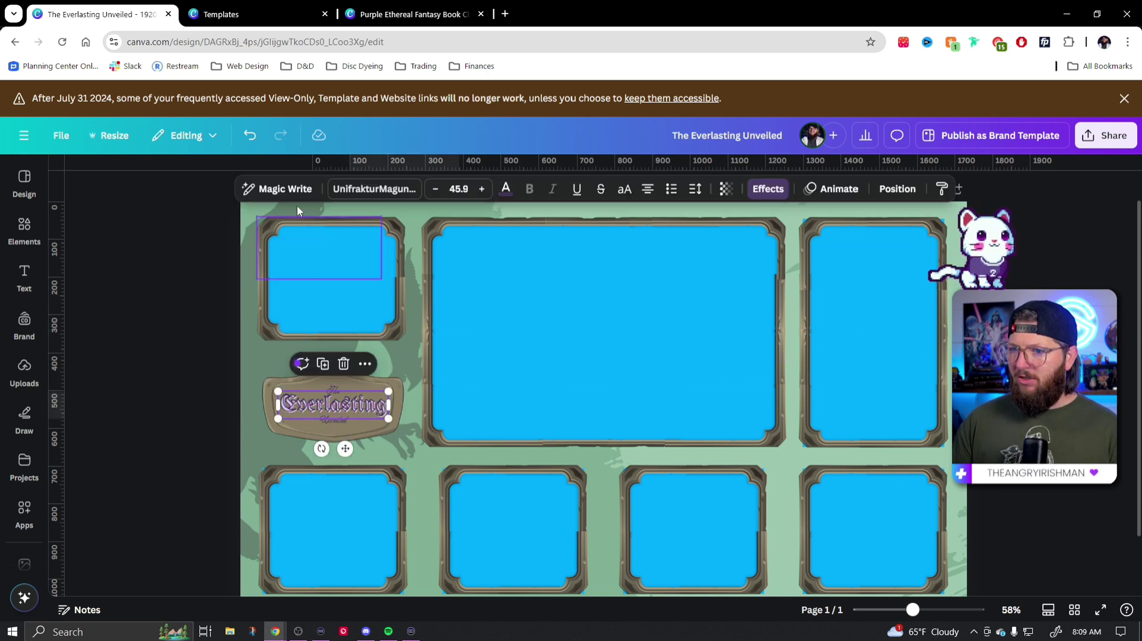
click(767, 189)
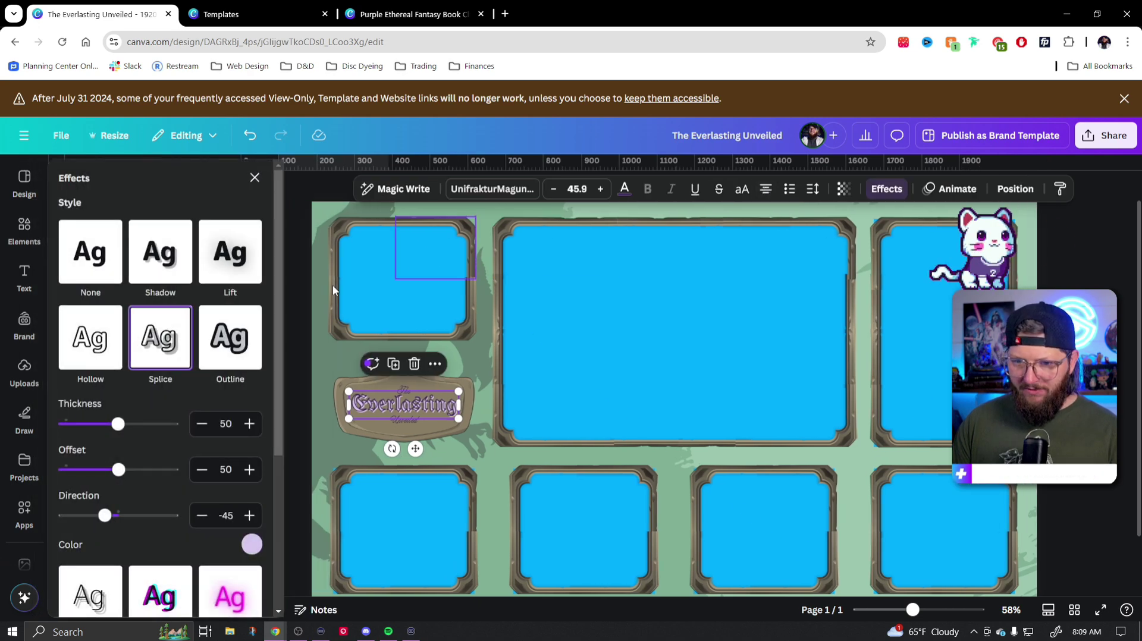
scroll(152, 275, down, 1)
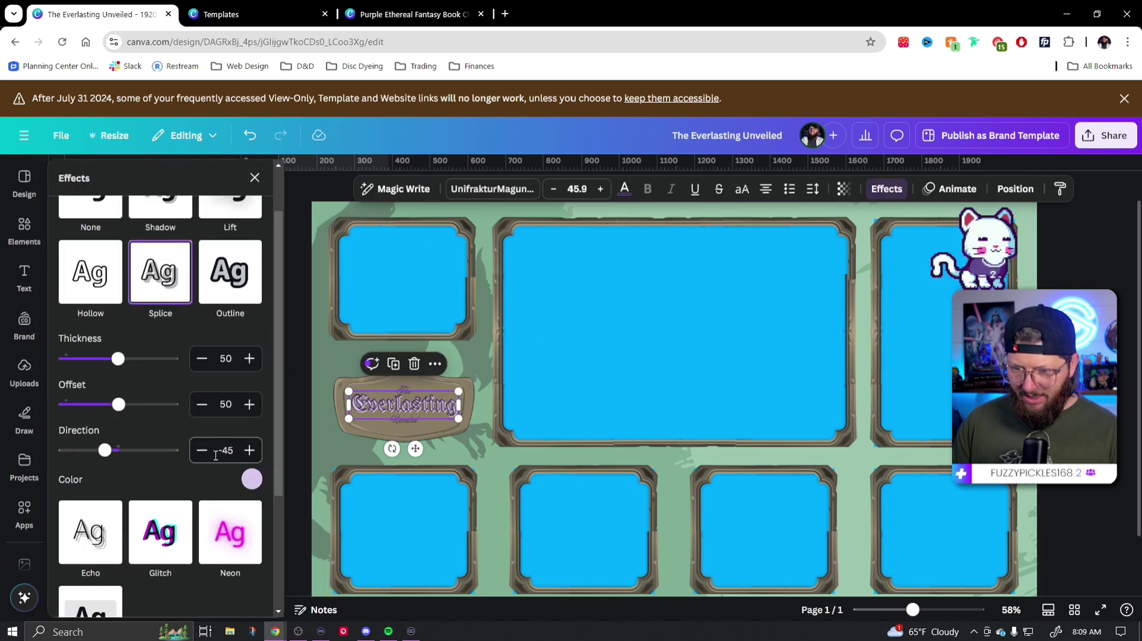
click(252, 481)
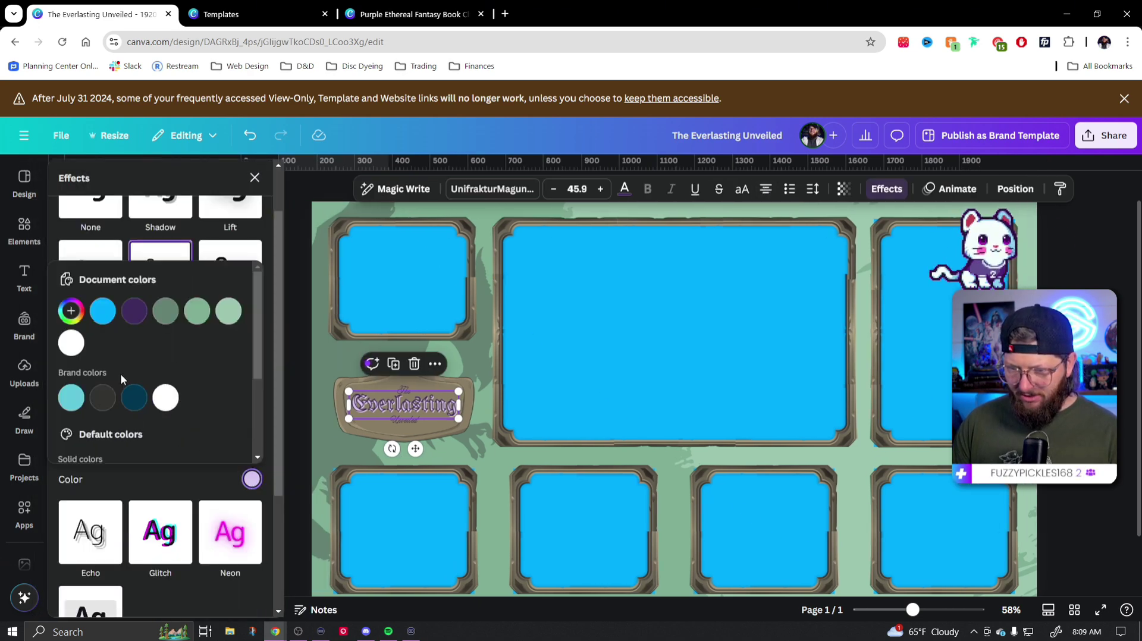
click(166, 314)
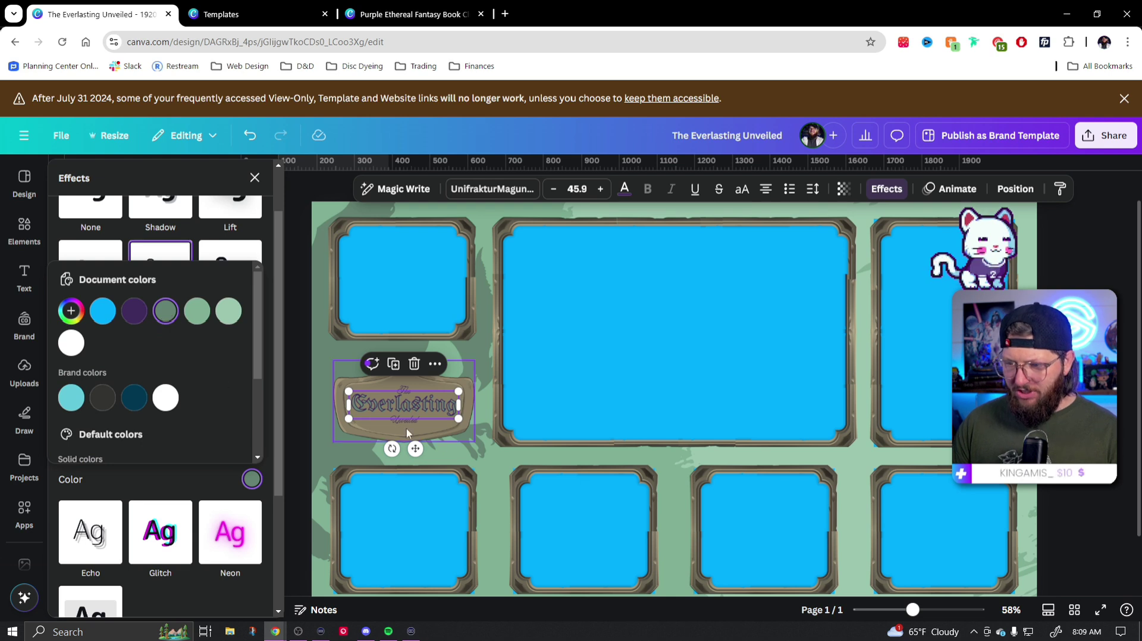
click(305, 356)
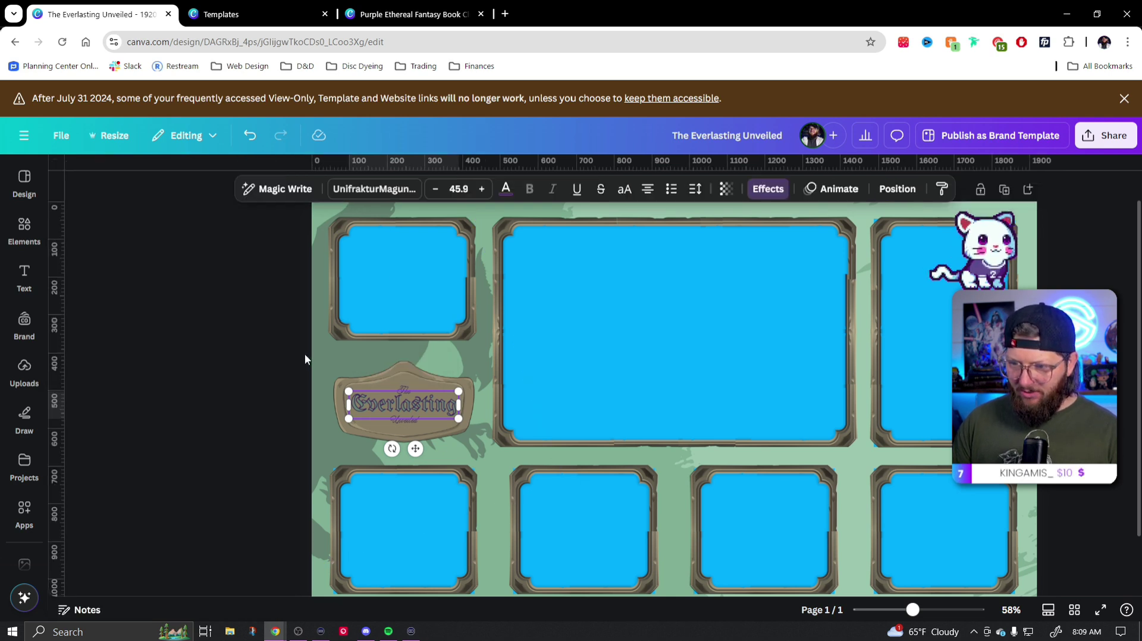
Enlarge the "Unveiled" line on the plaque to font size 37.9 and nudge it slightly downward.
click(353, 430)
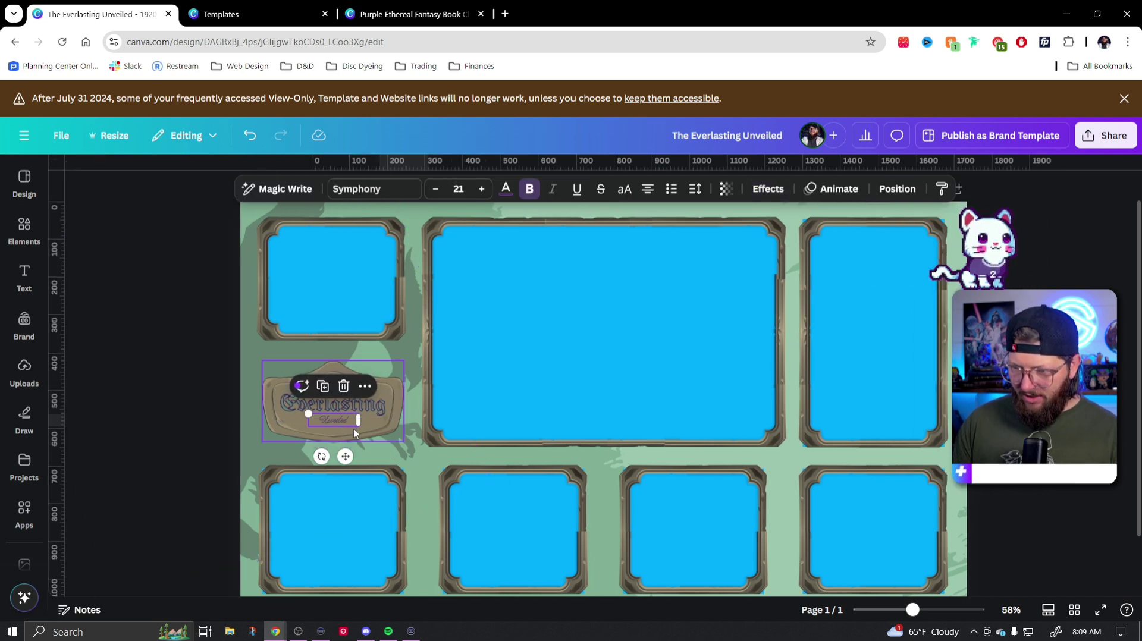
drag(359, 426, 378, 432)
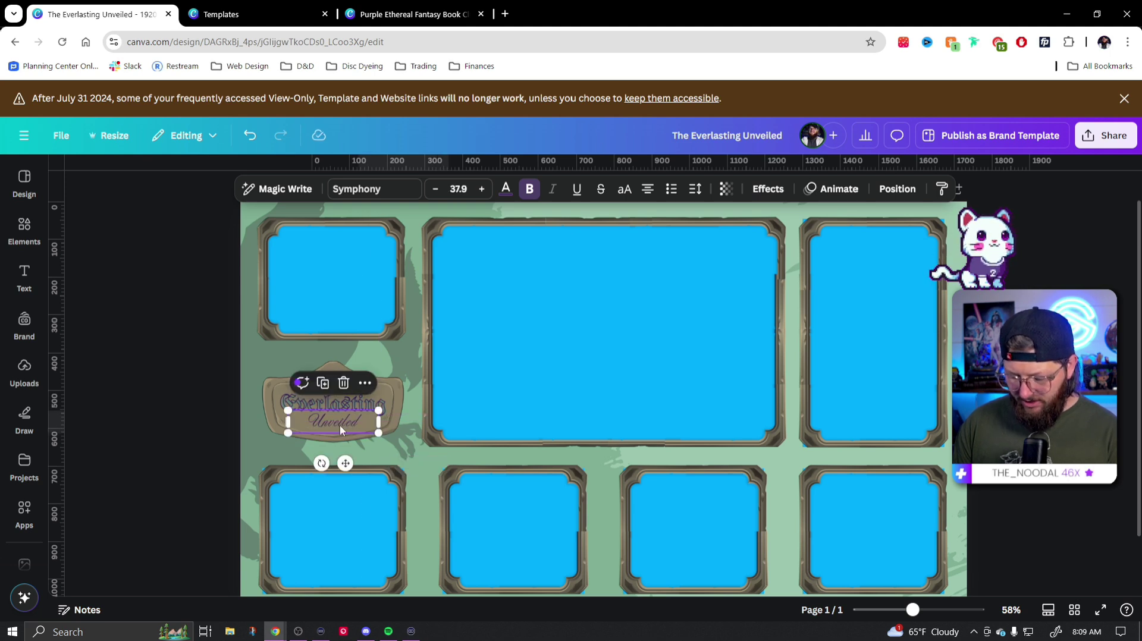
key(Down)
key(Down)
key(Down)
key(Escape)
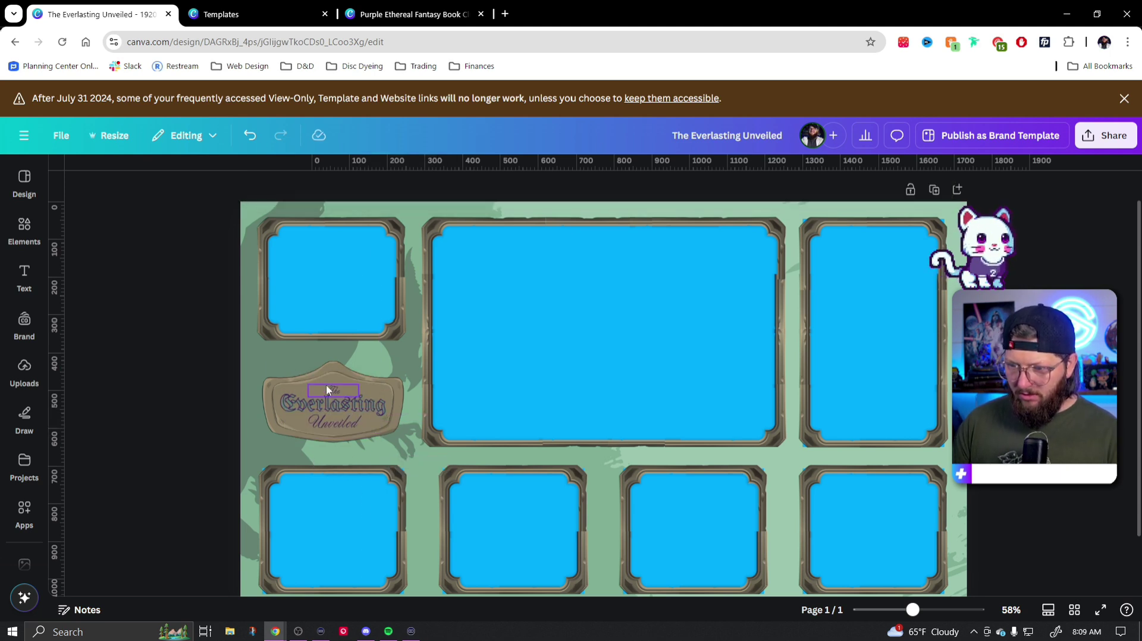
Set the font size of the "The" line on the plaque to 37.9.
click(329, 391)
click(362, 424)
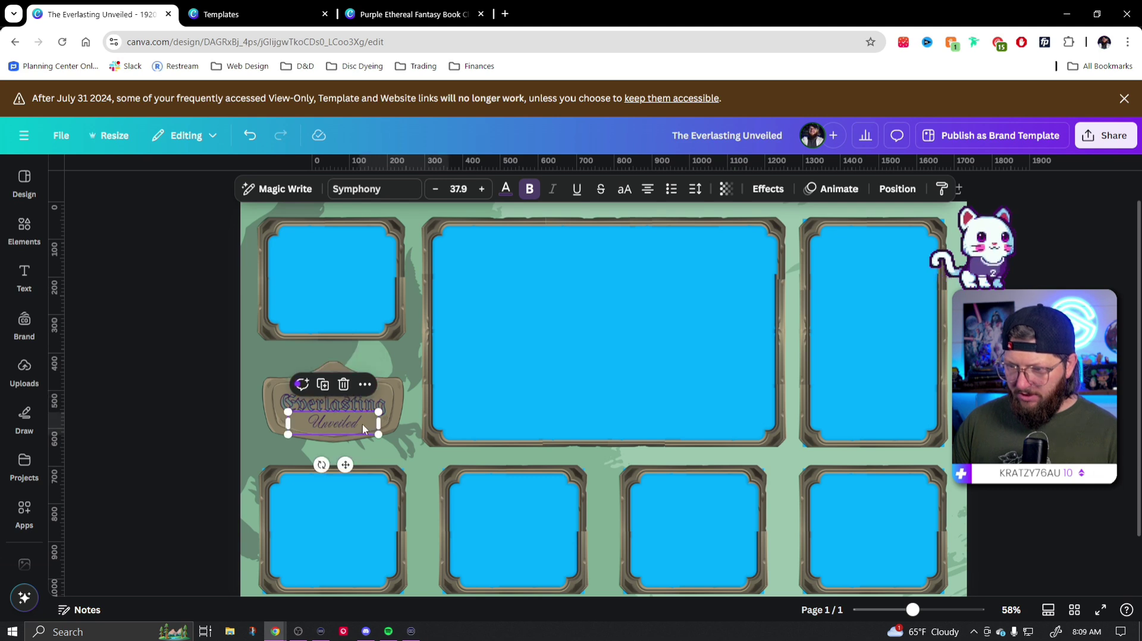
click(220, 409)
click(332, 391)
double_click(463, 190)
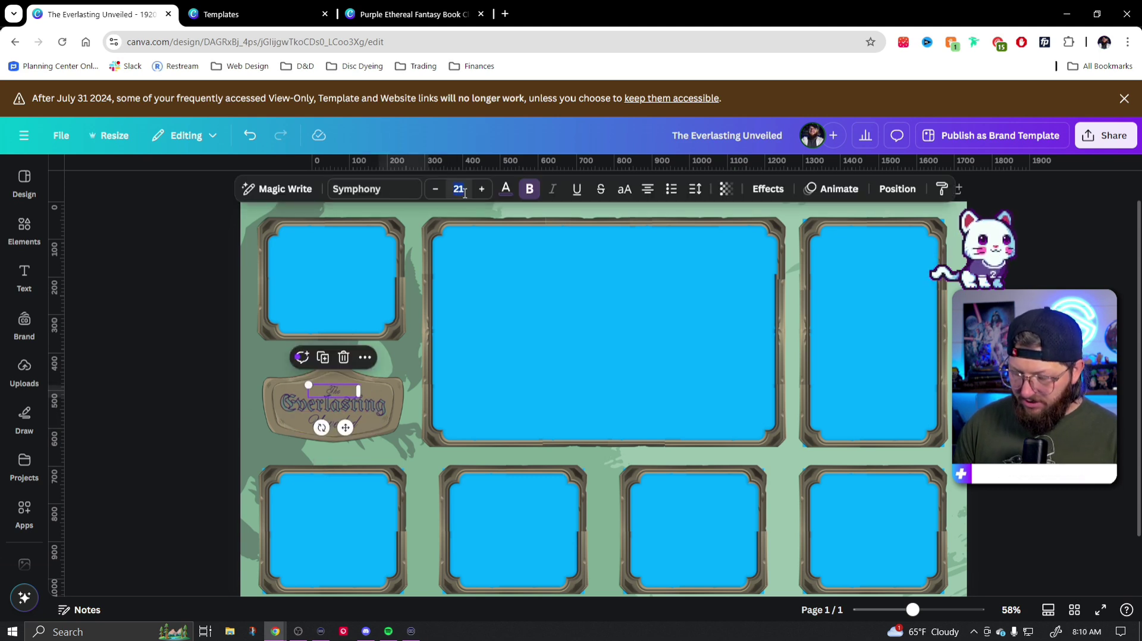
text(37.9)
key(Return)
click(1063, 249)
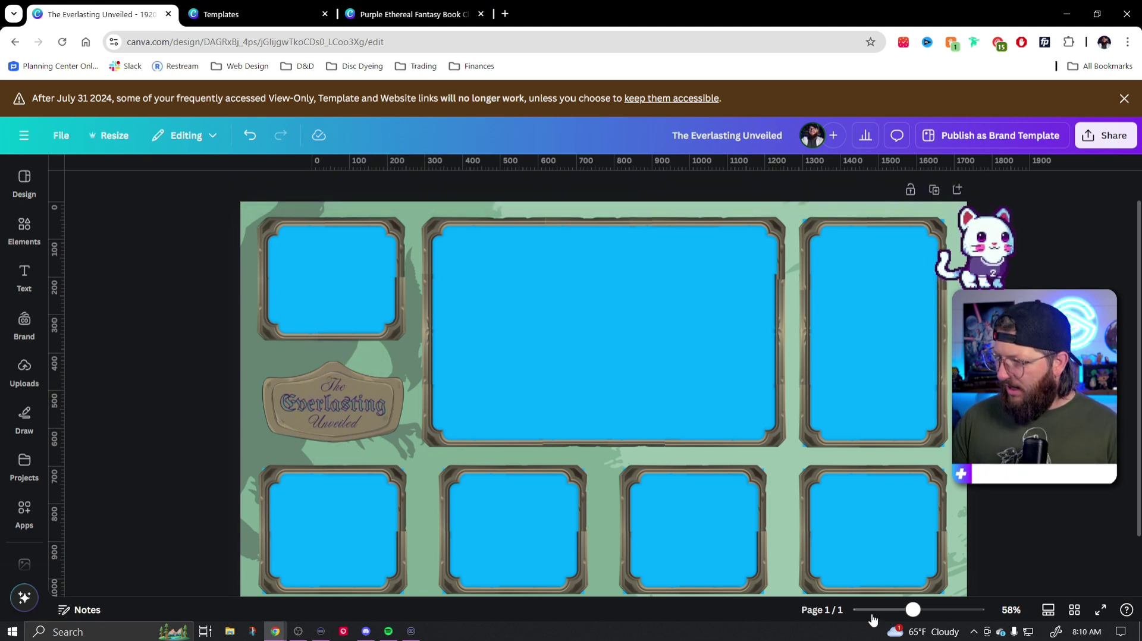
Download the overlay design as a PNG at 1,920 × 1,080 px.
drag(910, 611, 908, 611)
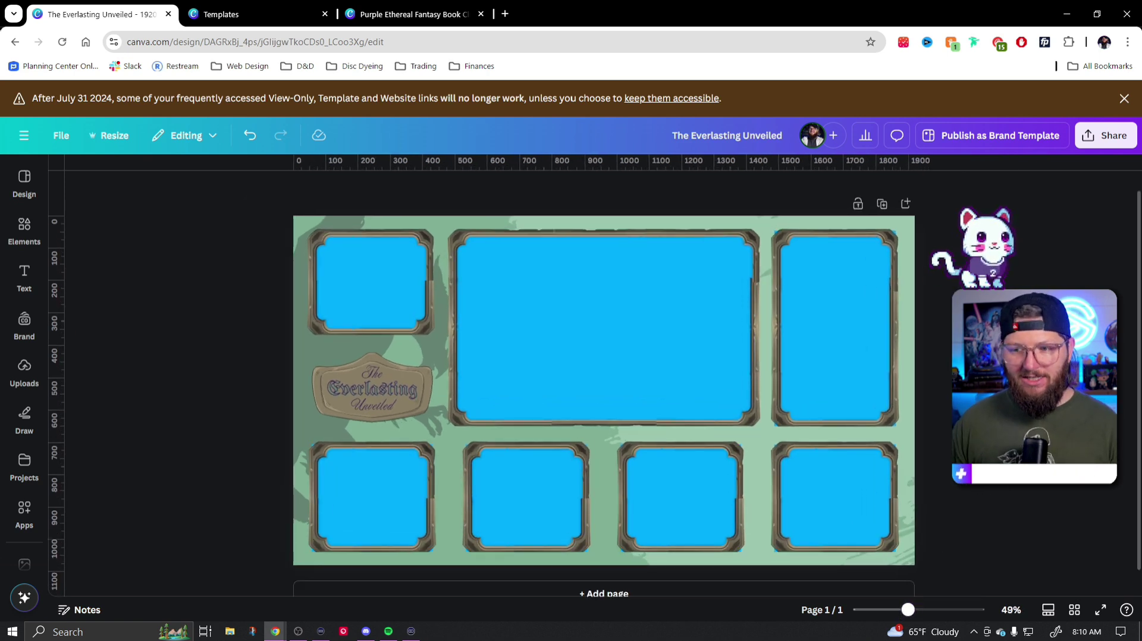
click(1105, 135)
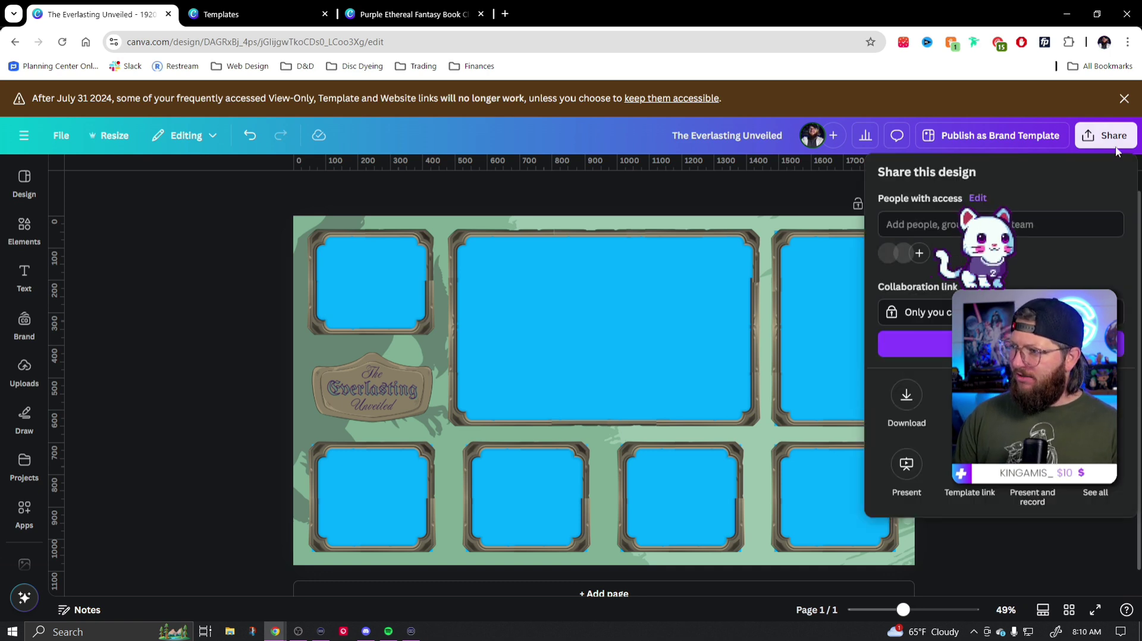
click(904, 400)
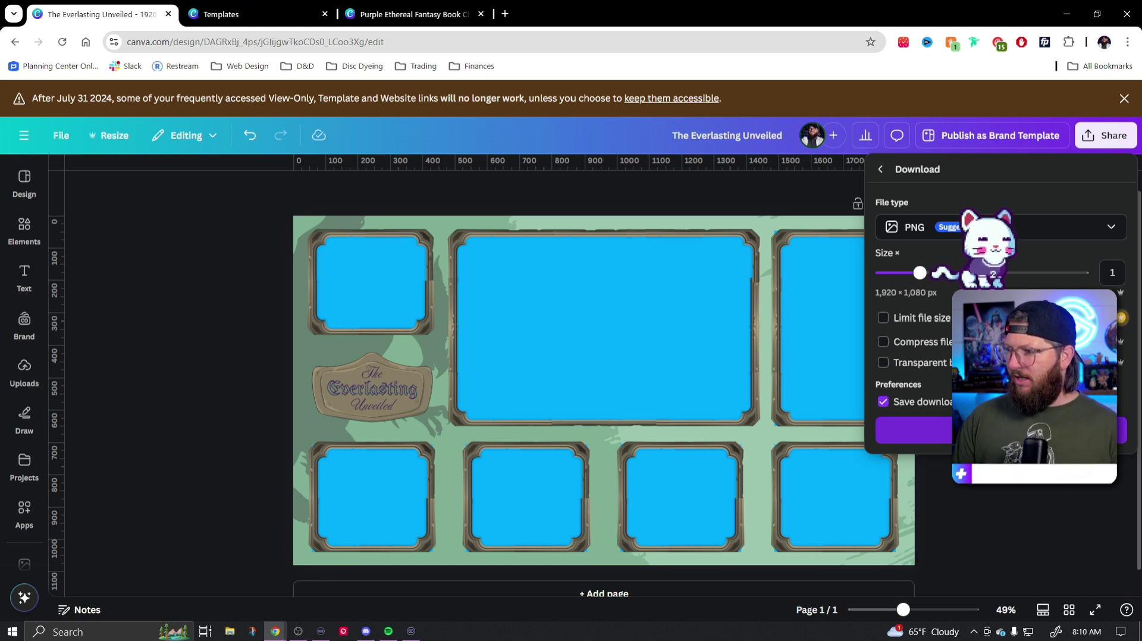
click(1001, 430)
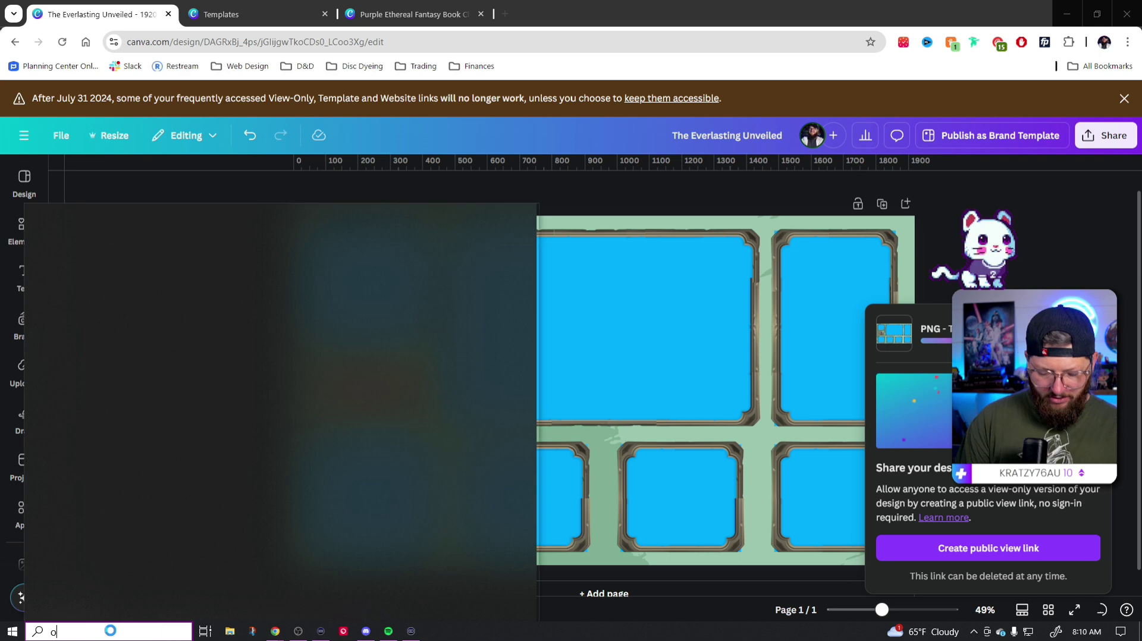
Launch OBS Studio and create a new scene named "D&D Overlay".
text(b)
key(BackSpace)
text(obs)
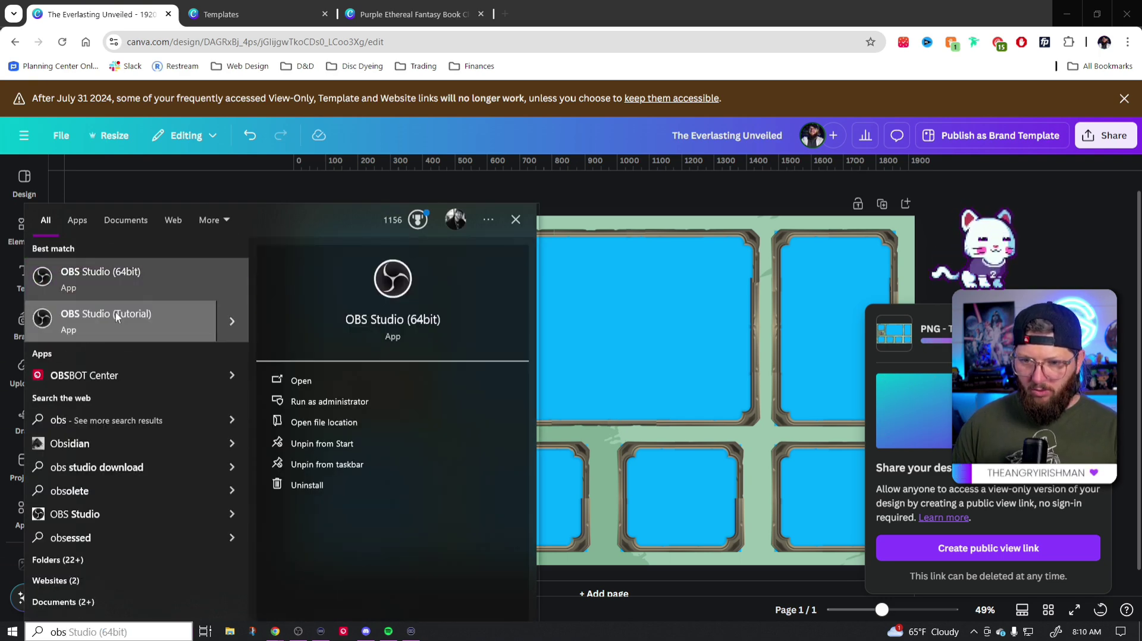
click(116, 316)
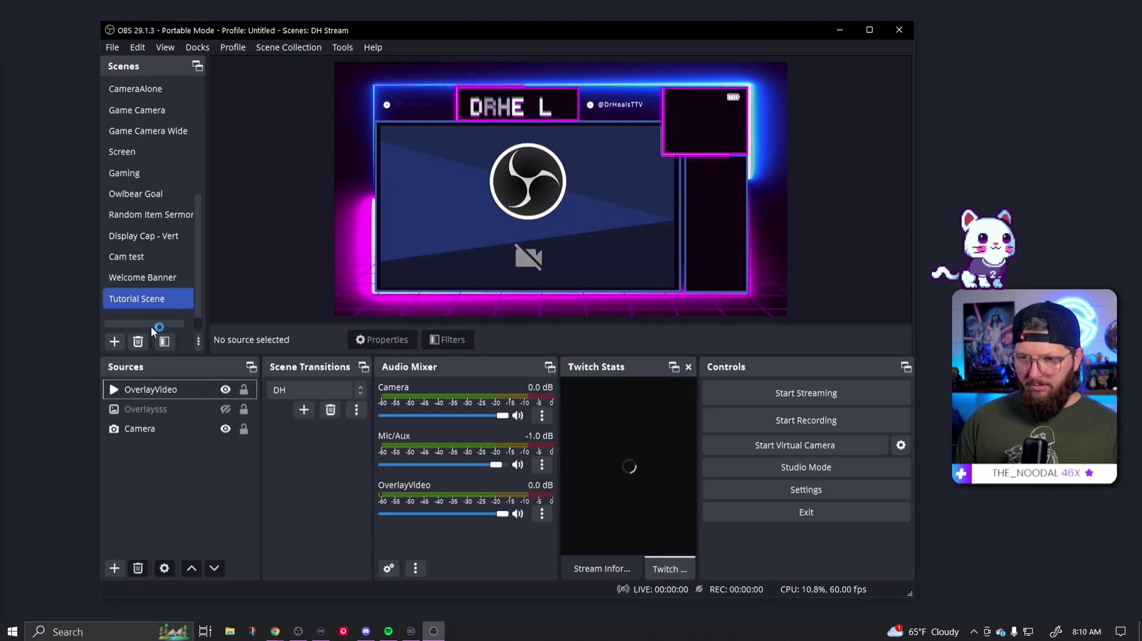
click(114, 341)
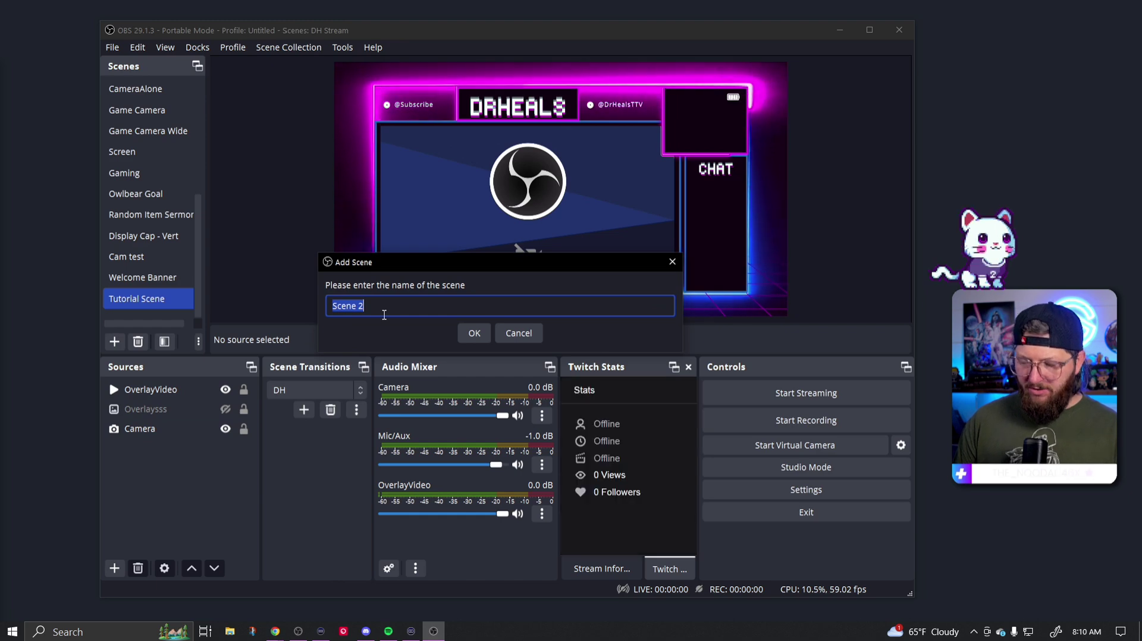
text(D&D Overlay)
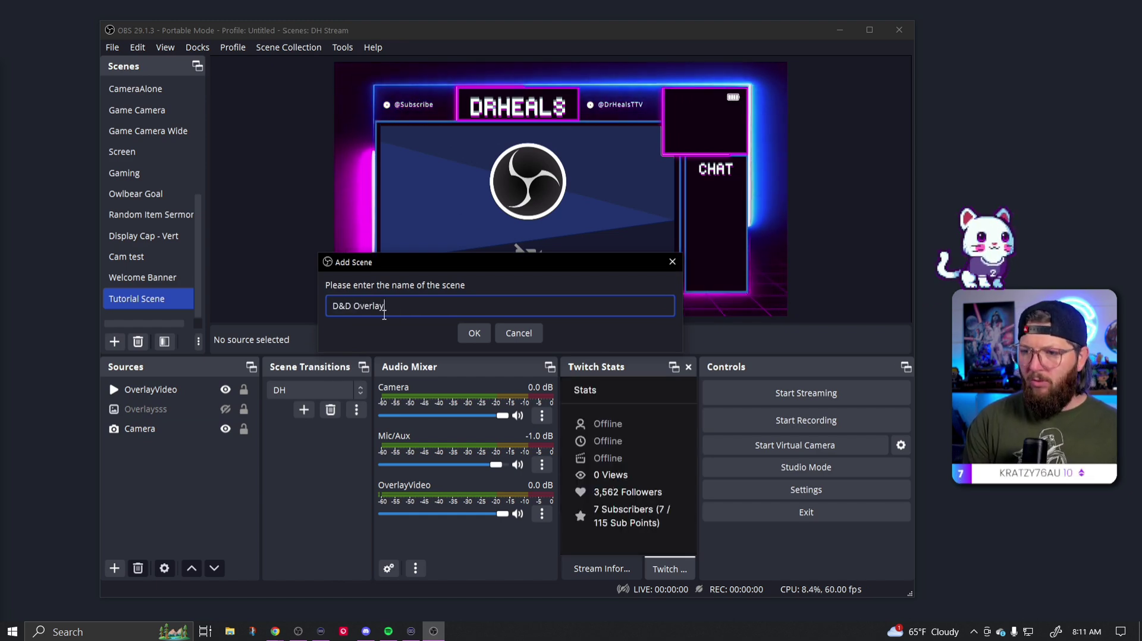
key(Return)
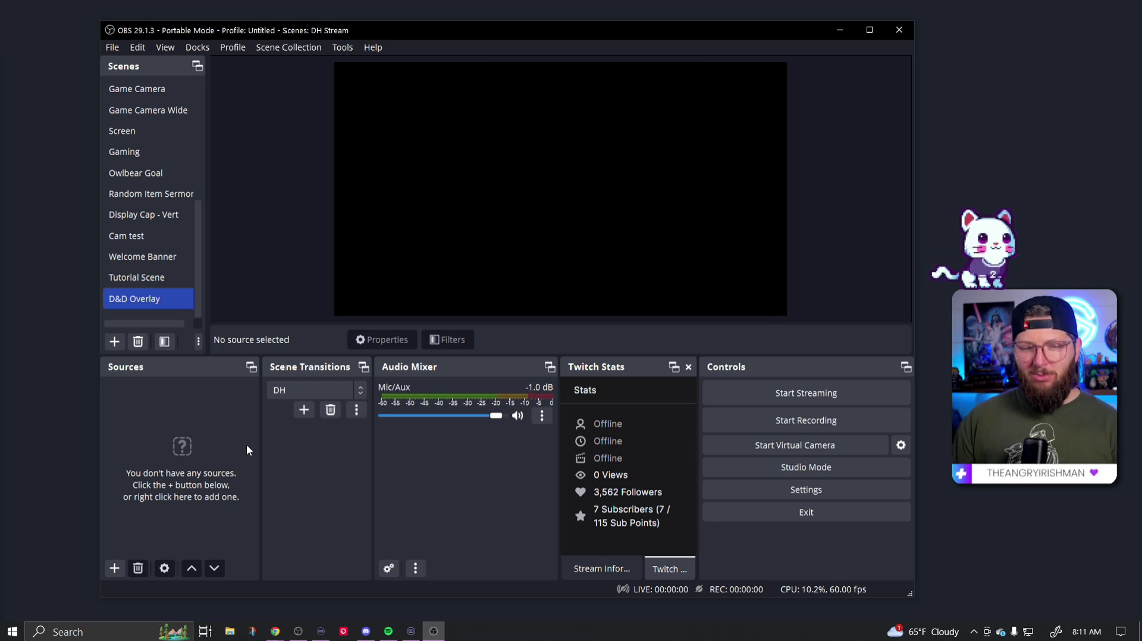
Add a video capture device source named "OBS" to the D&D Overlay scene, using a virtual camera as its device.
key(alt+Tab)
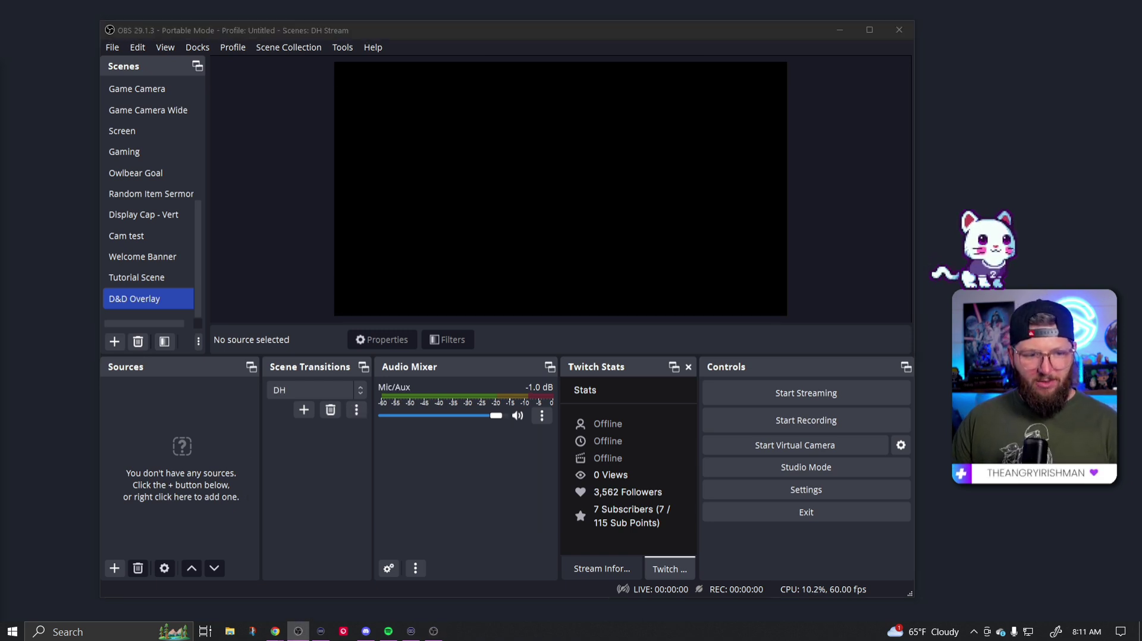
click(116, 569)
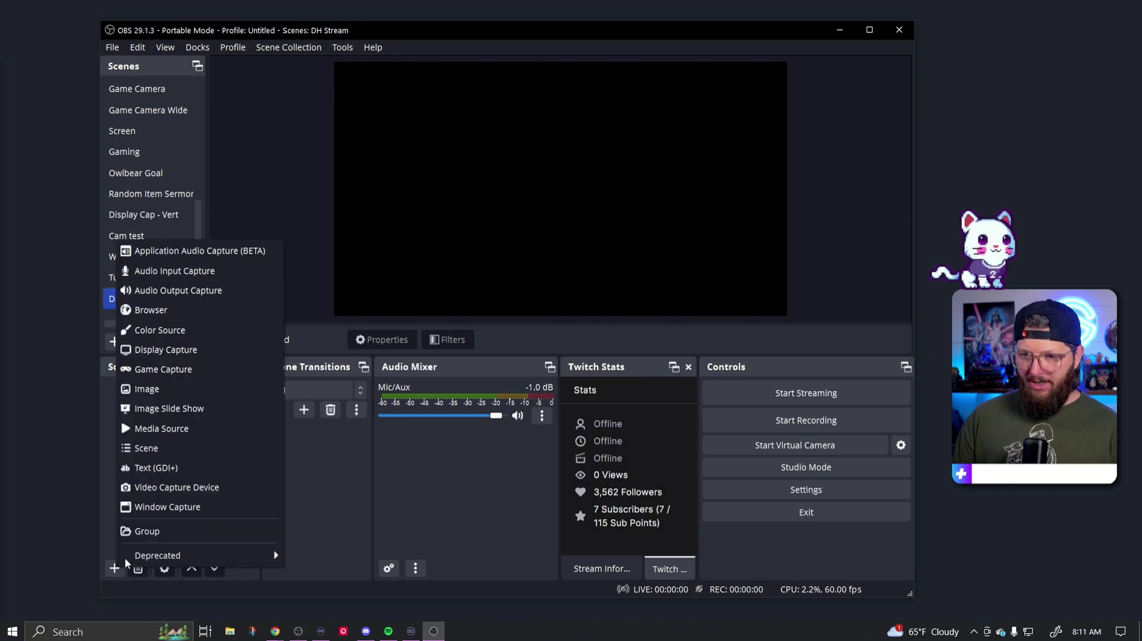
click(193, 486)
text(OBS)
key(Return)
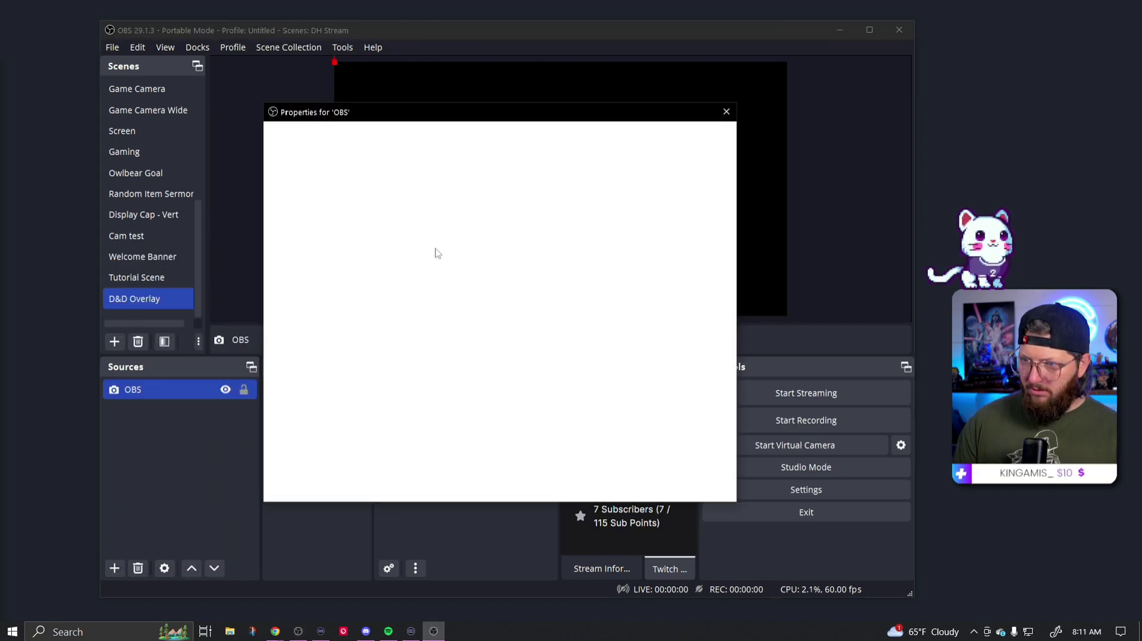
click(589, 318)
click(543, 362)
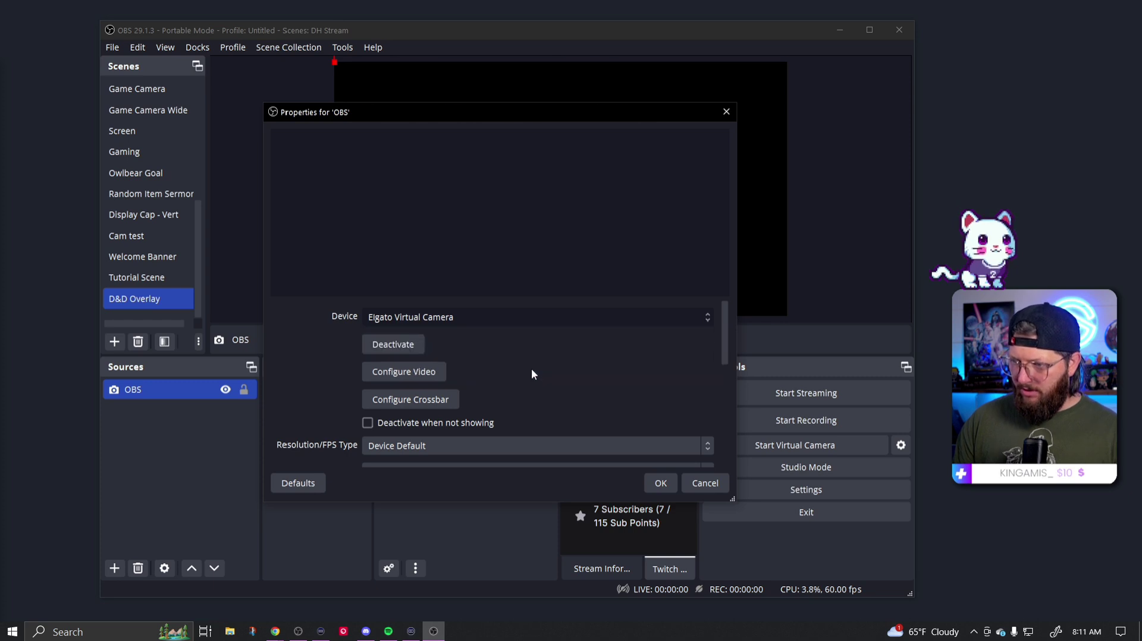
click(660, 485)
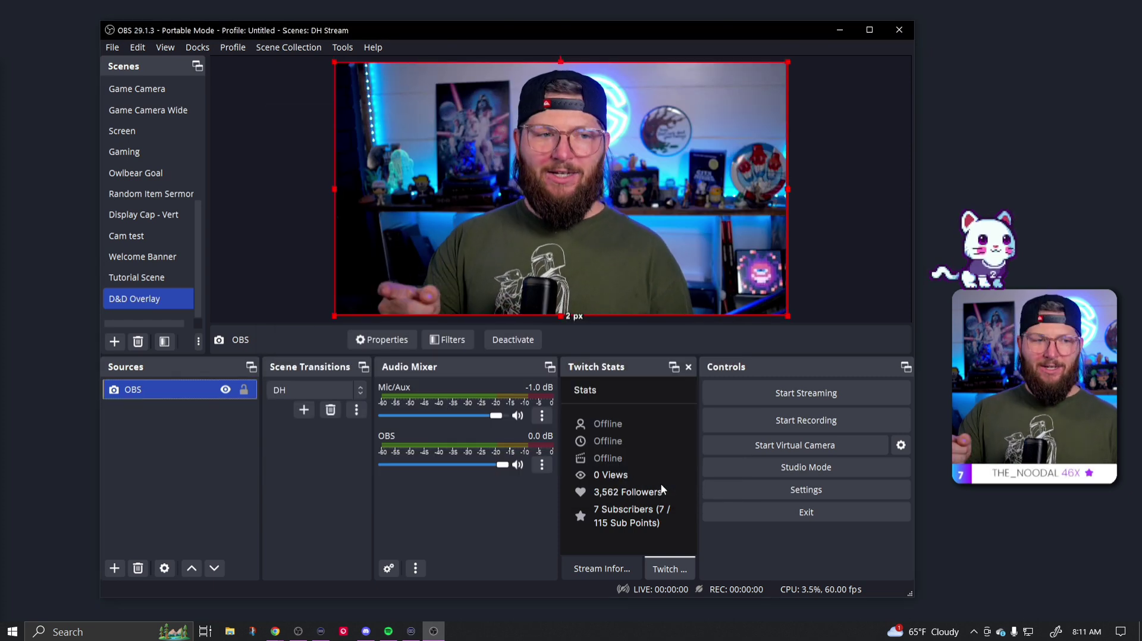
Scale the camera source down to roughly a third of the canvas width and place it in the canvas's upper-left corner.
drag(787, 63, 500, 220)
drag(425, 273, 423, 119)
click(393, 238)
Check the overlay's PNG download in Canva and return to OBS Studio.
click(274, 639)
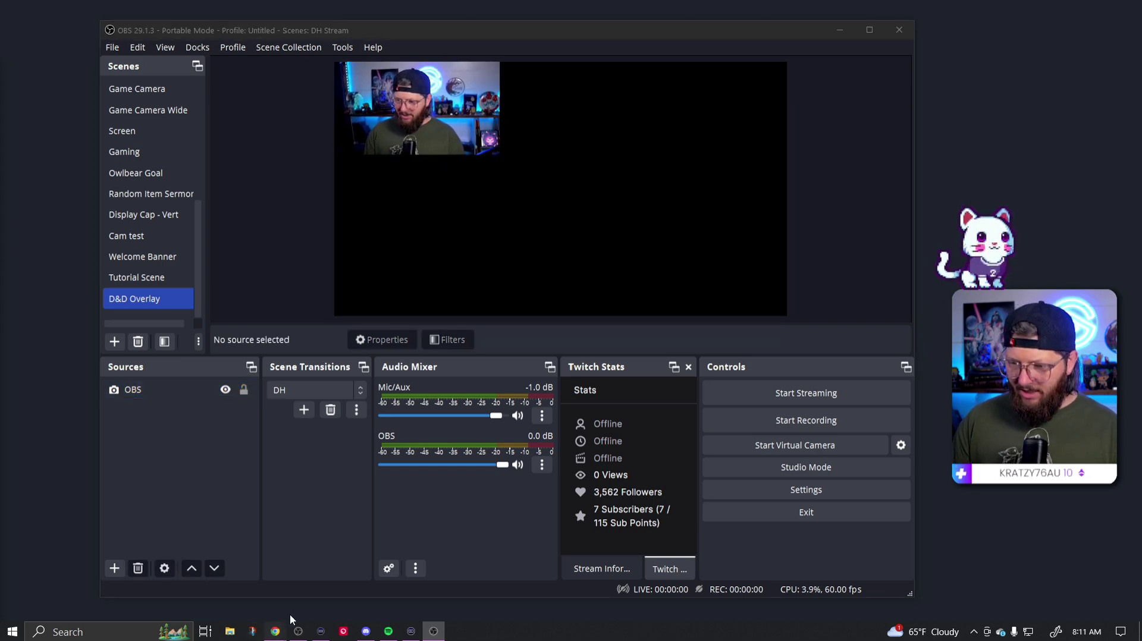
click(351, 588)
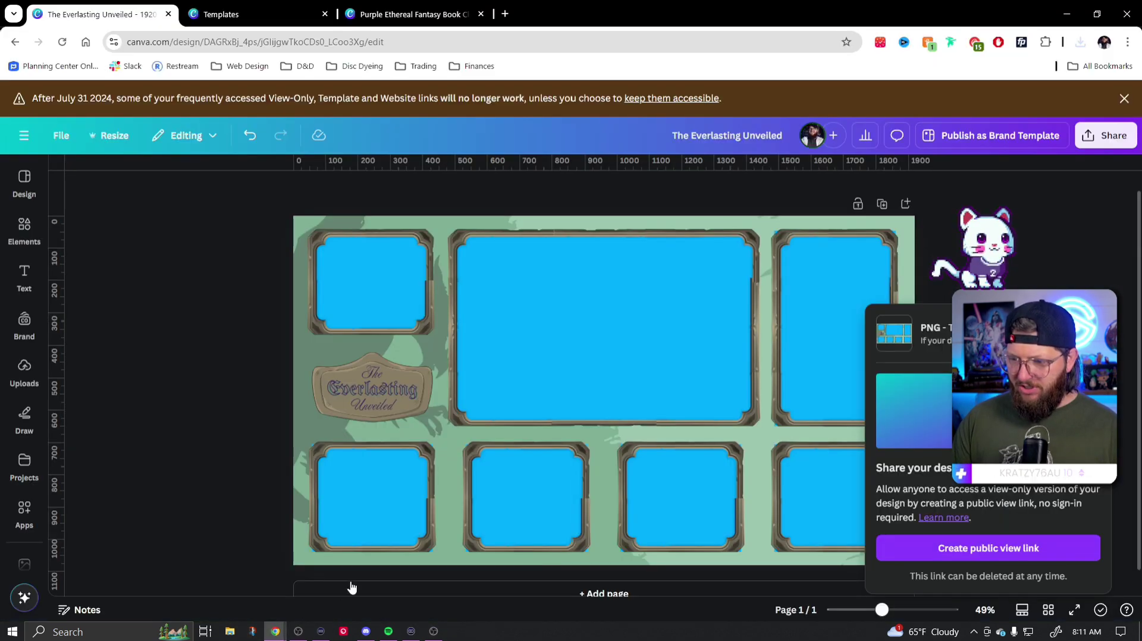
click(1067, 14)
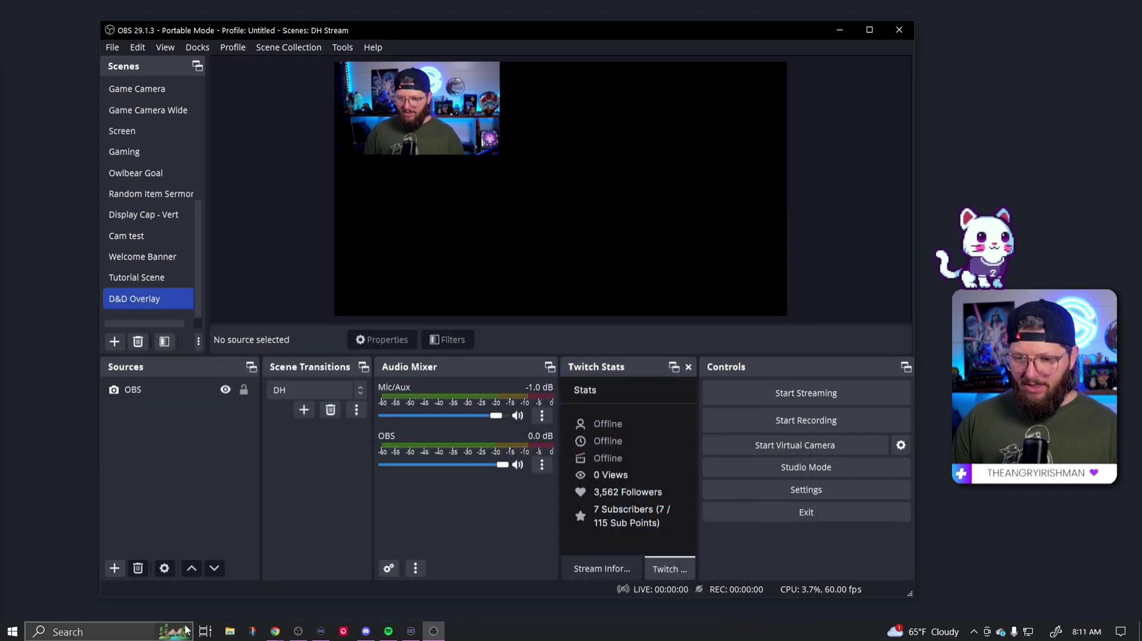
Add an image source with the default name, showing "The Everlasting Unveiled.png" from the Downloads folder, above the camera.
click(113, 568)
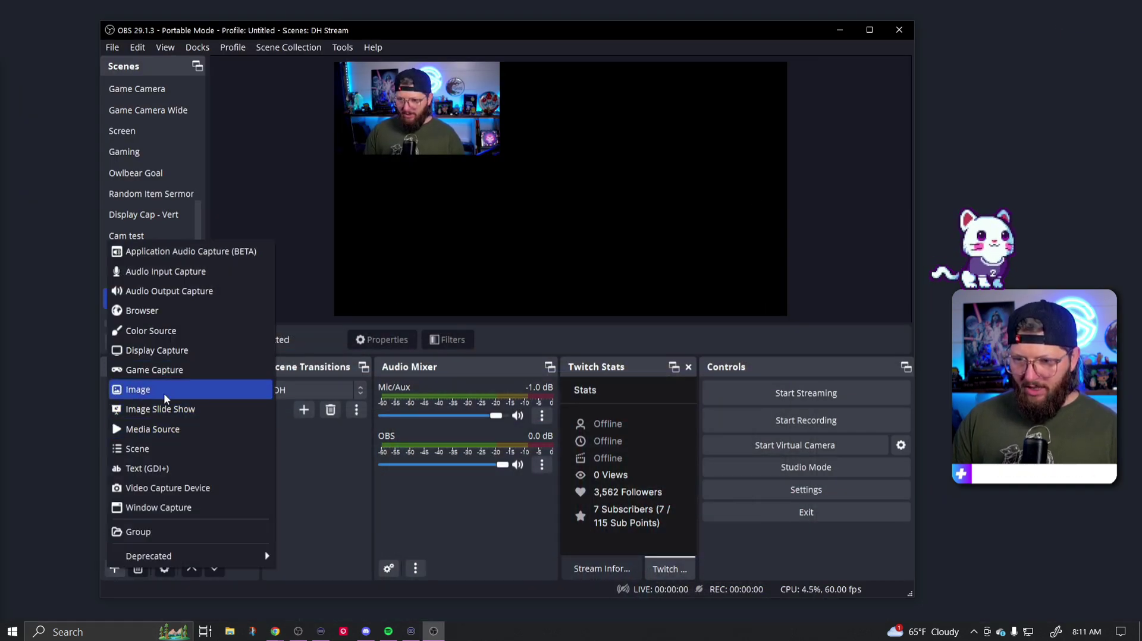
click(163, 391)
click(540, 395)
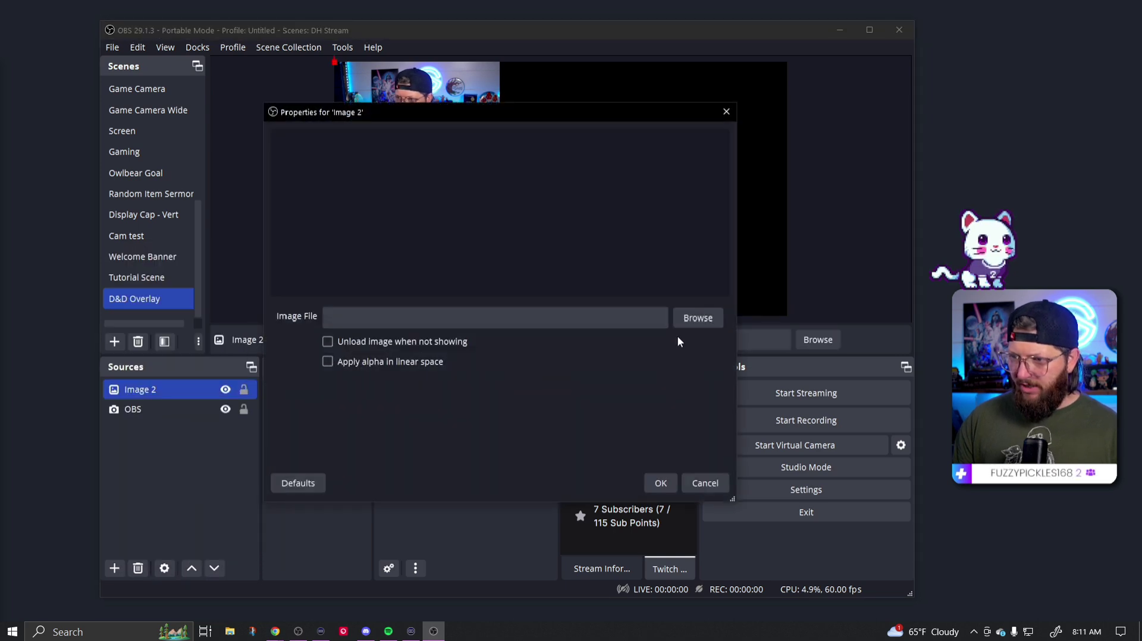
click(698, 316)
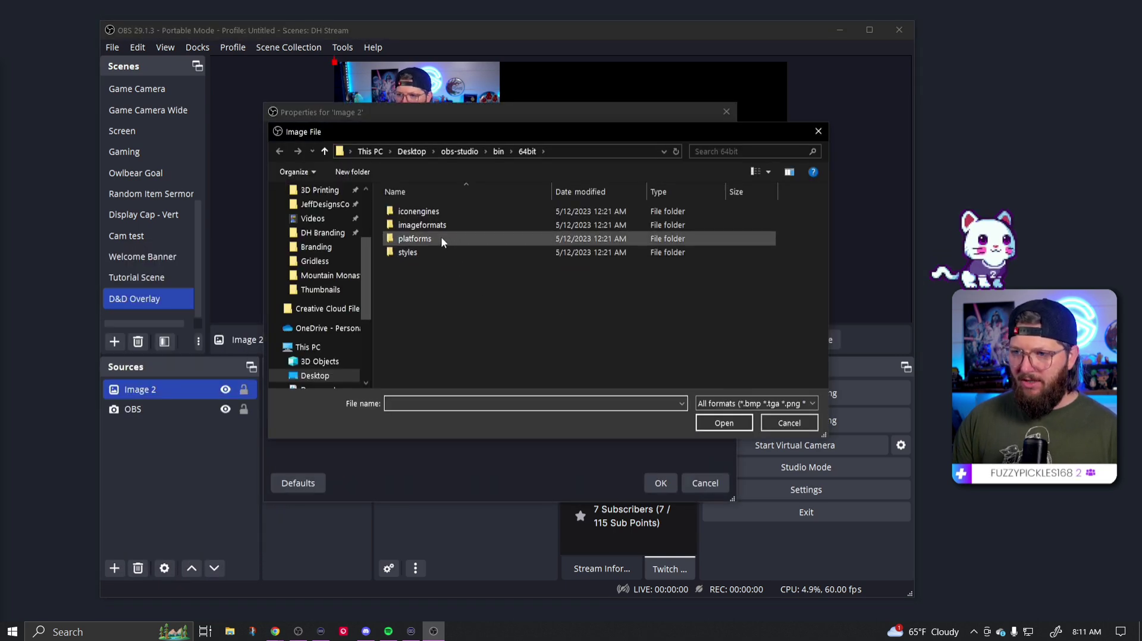
scroll(326, 248, up, 3)
click(320, 228)
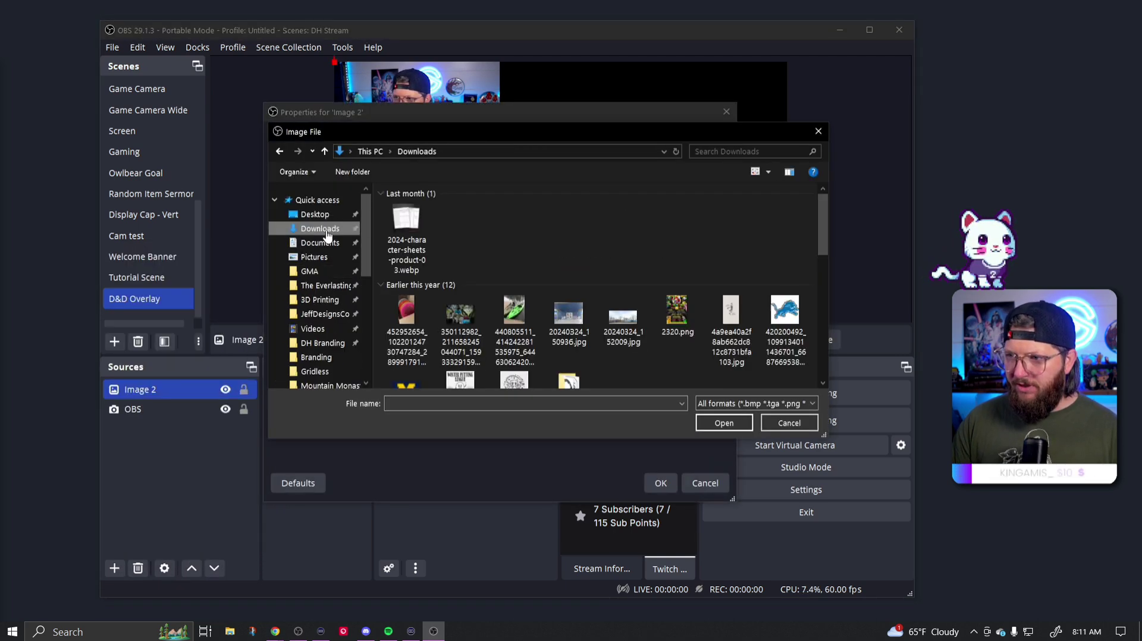
double_click(407, 226)
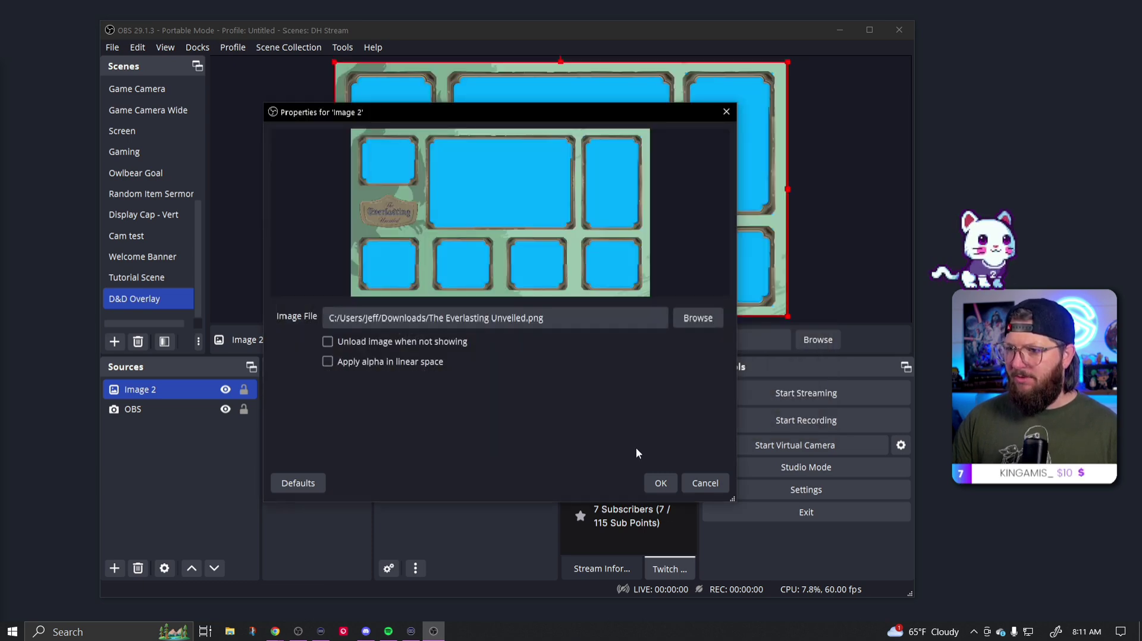
click(660, 483)
click(851, 239)
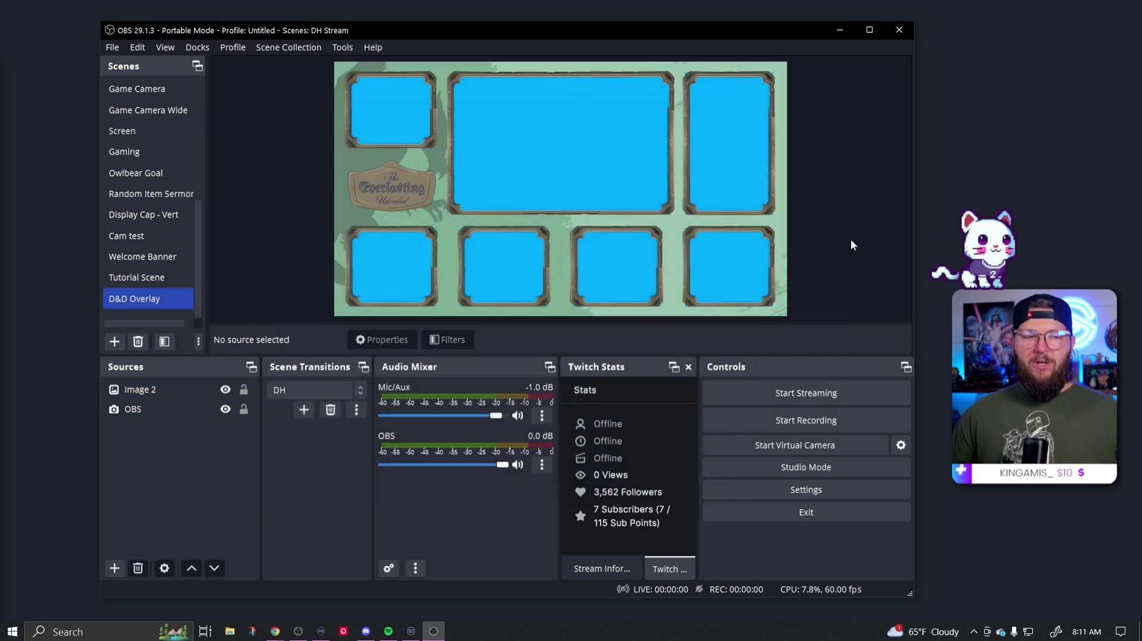
Add a Chroma Key filter with the default name to the overlay image source.
click(166, 389)
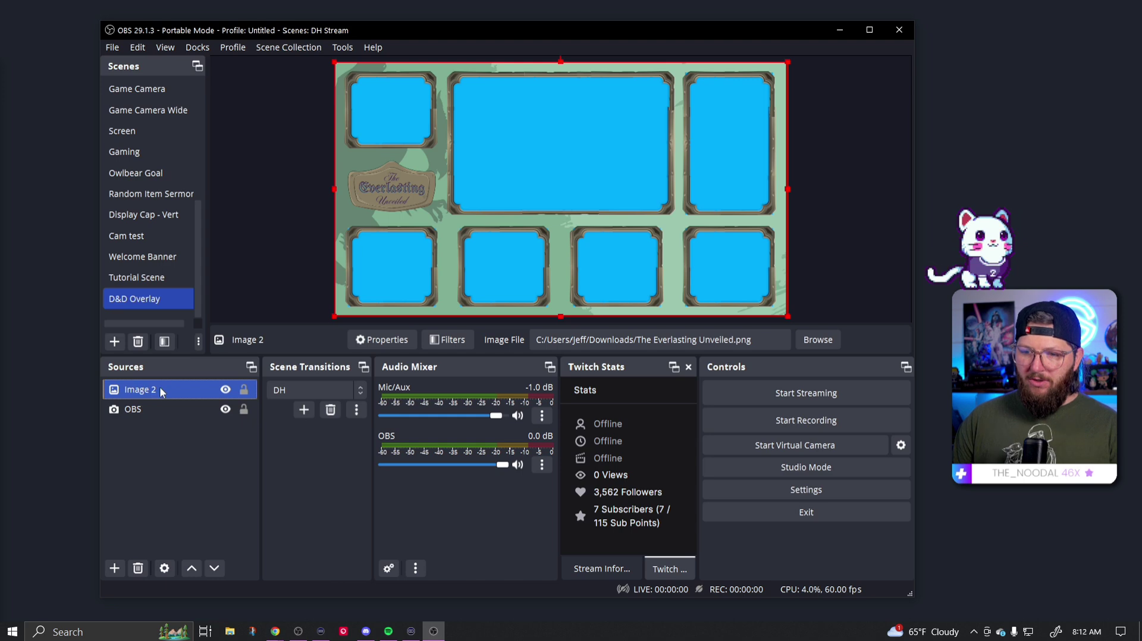
click(447, 339)
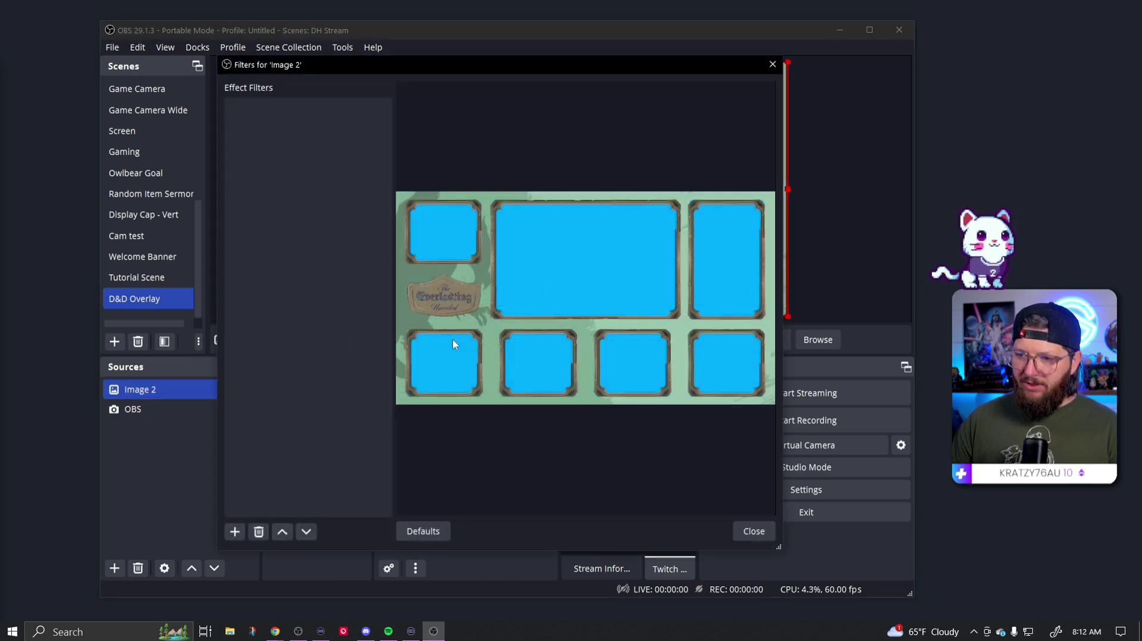
click(234, 532)
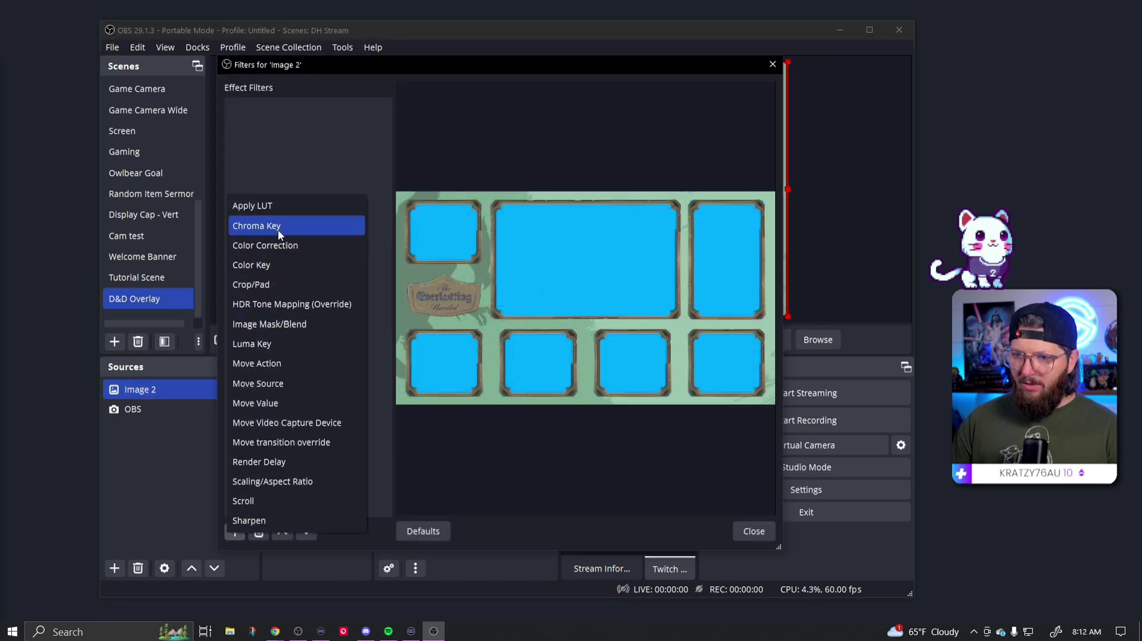
click(263, 226)
click(466, 324)
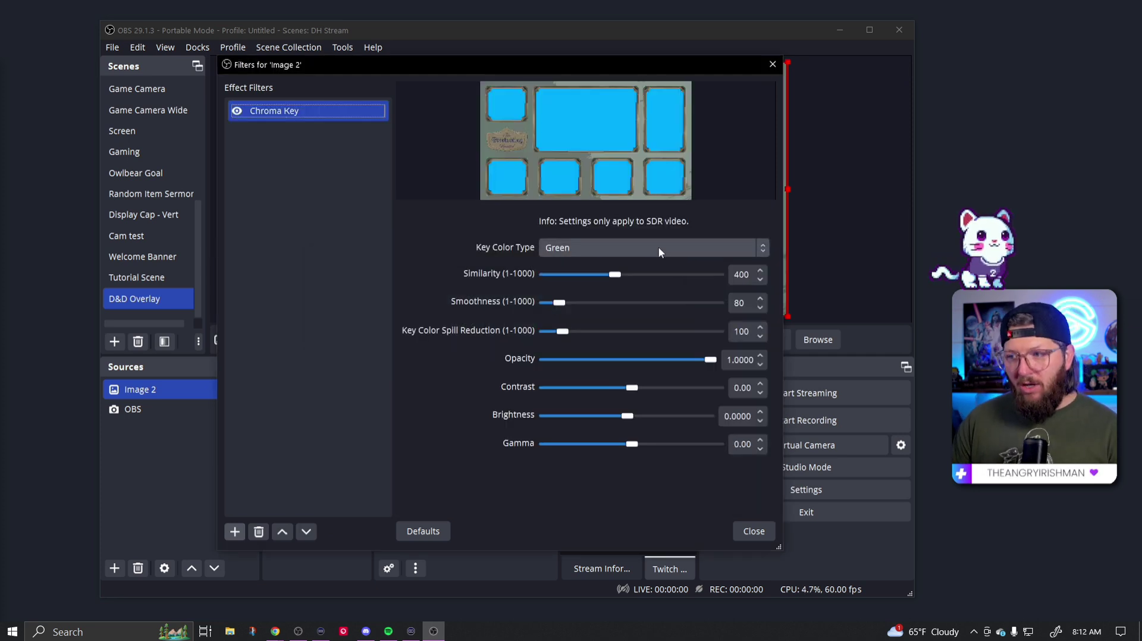
Set the chroma key's color type to Blue and its similarity to 157, then close the filter settings.
click(576, 250)
click(571, 282)
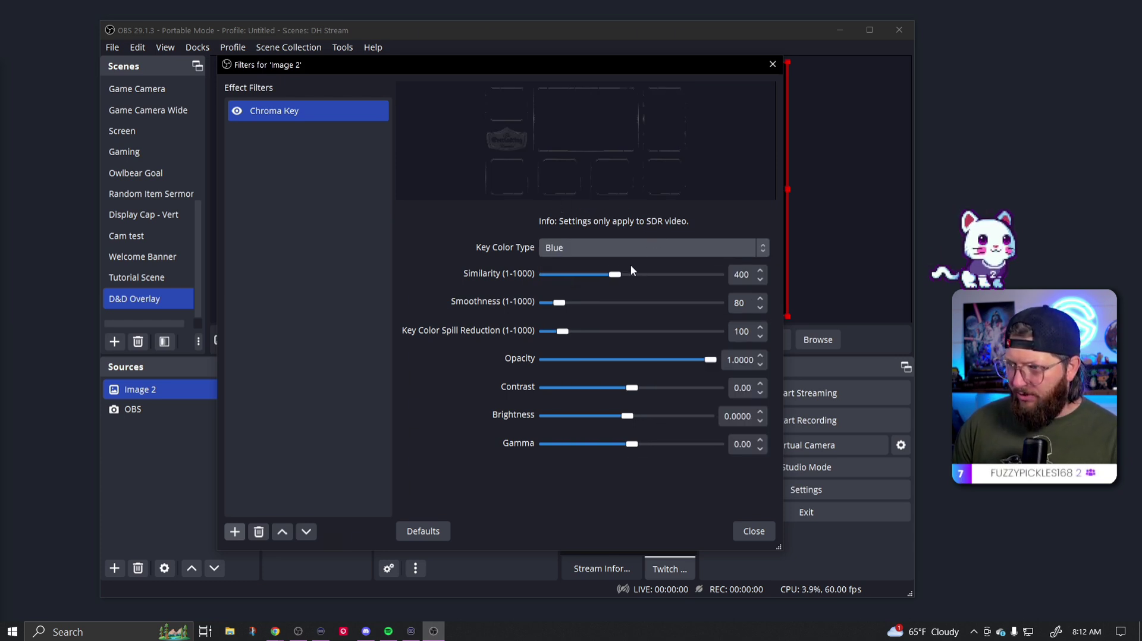
drag(616, 276, 586, 279)
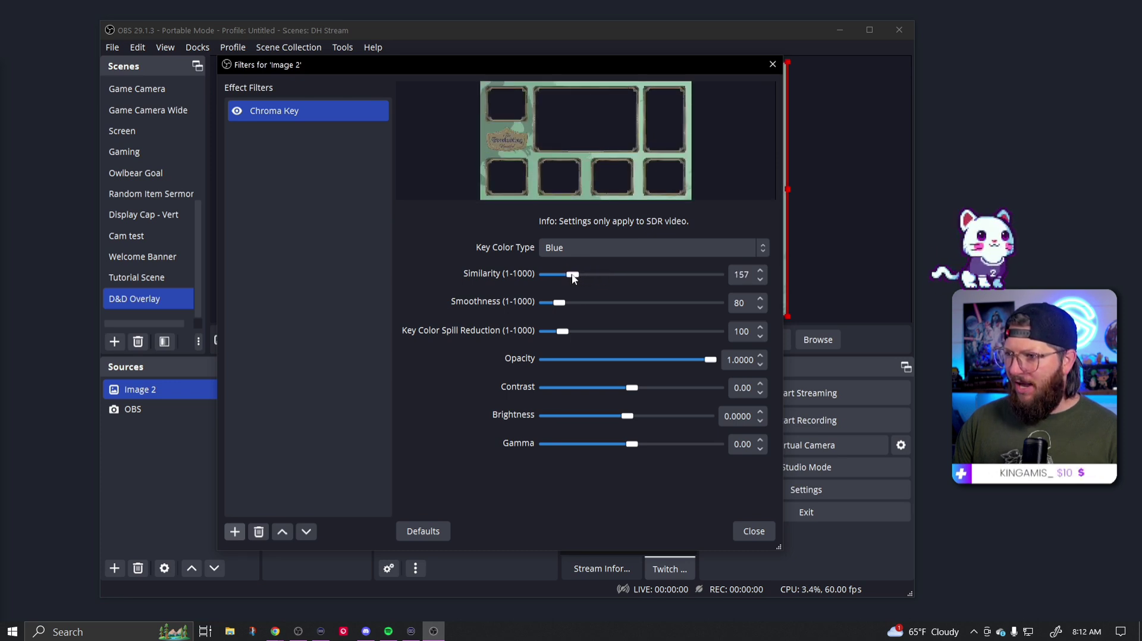
click(750, 532)
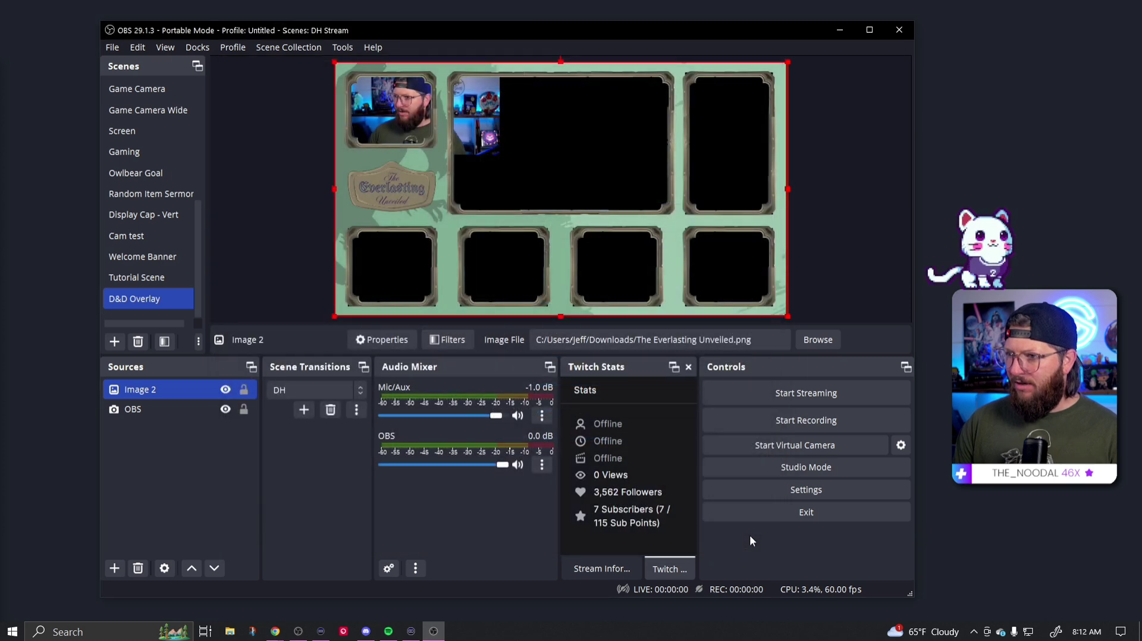
Scale the OBS camera down over the overlay's upper-left frame and crop its right edge so it clears the large center frame.
click(173, 411)
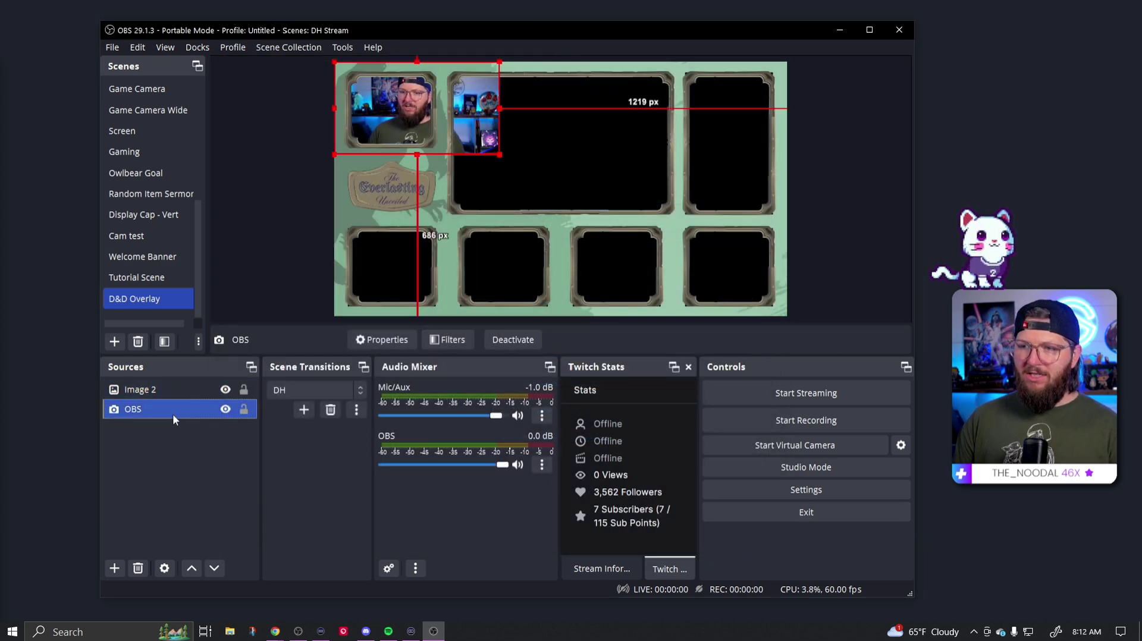
mouse_move(486, 150)
mouse_down()
mouse_move(413, 119)
mouse_move(473, 149)
mouse_up()
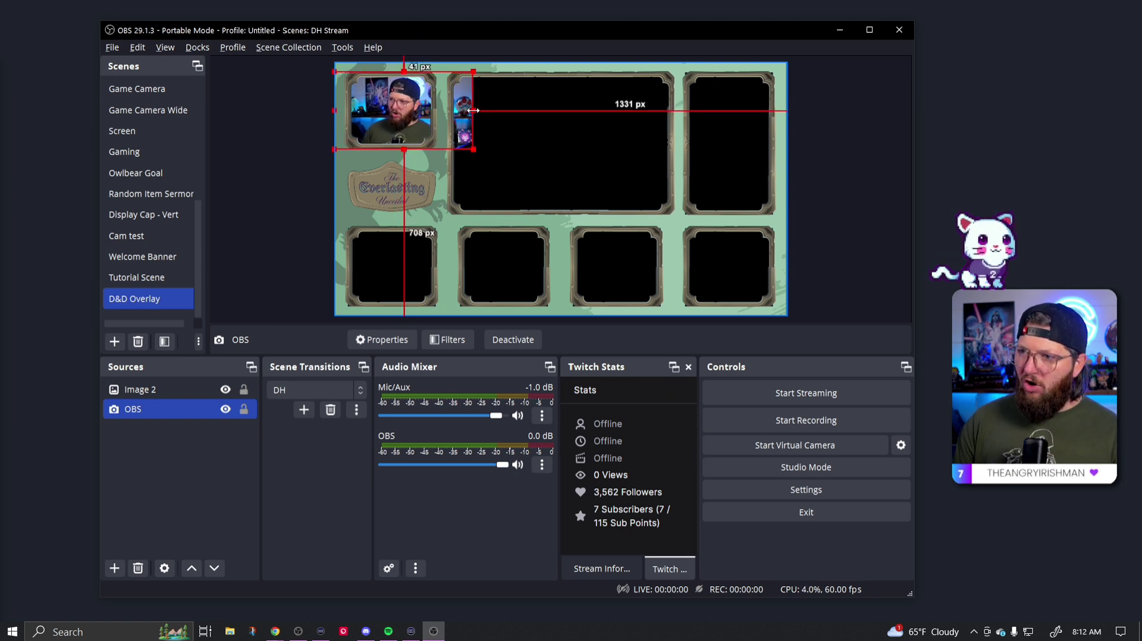
drag(474, 110, 447, 111)
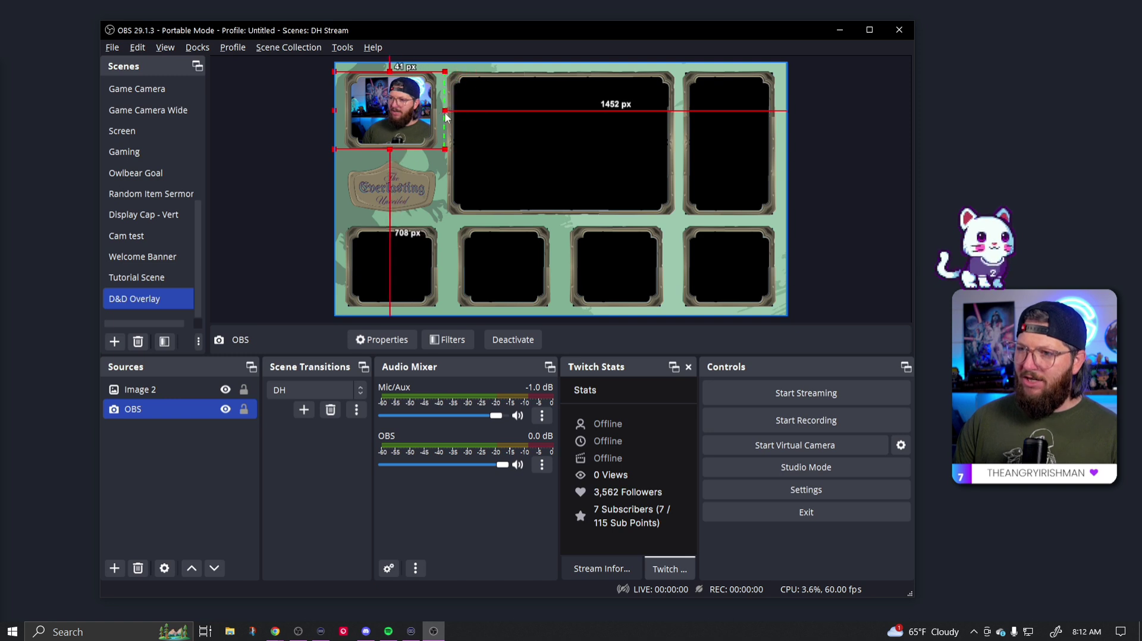
click(275, 195)
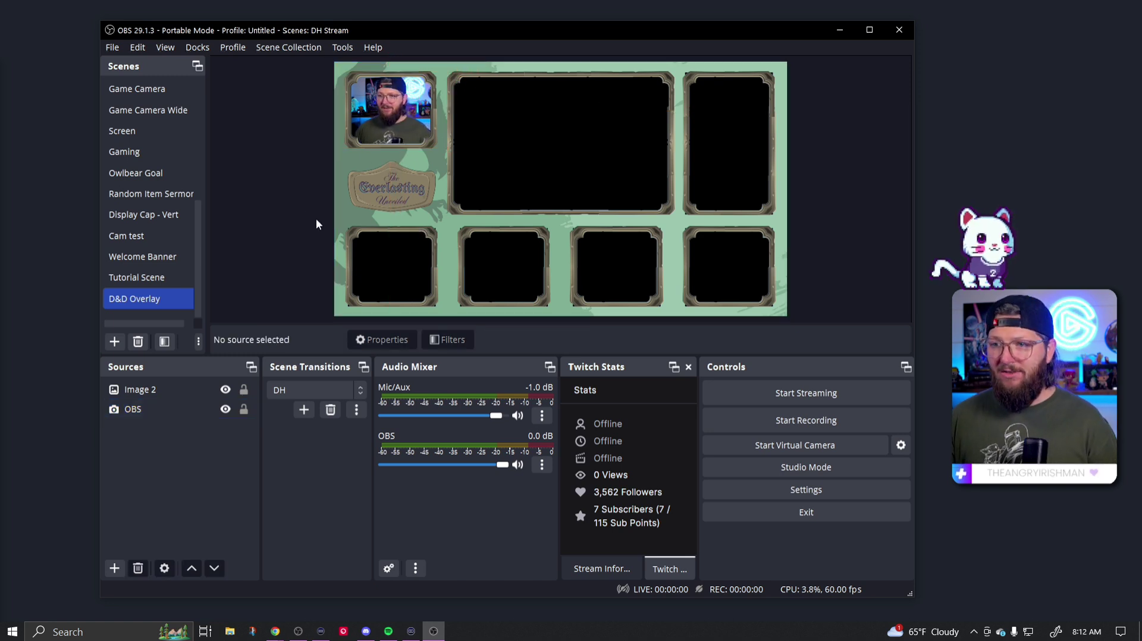